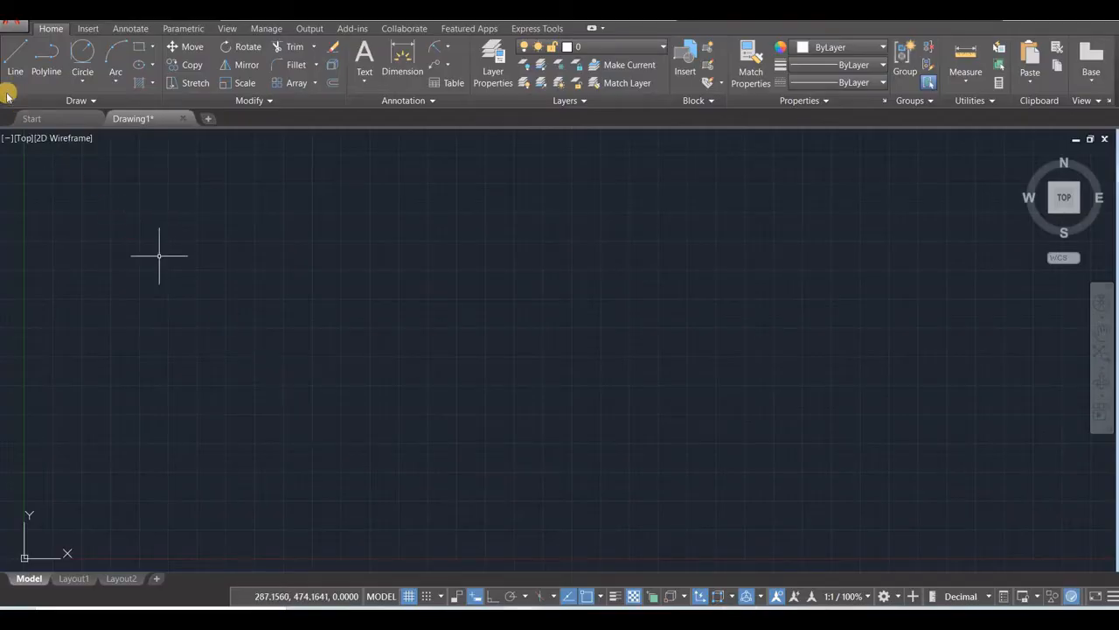
# Turn on Ortho mode and draw a horizontal line about 736 units long across the middle of the drawing area.
pyautogui.write('l')
pyautogui.press('Return')
pyautogui.click(259, 382)
pyautogui.click(492, 595)
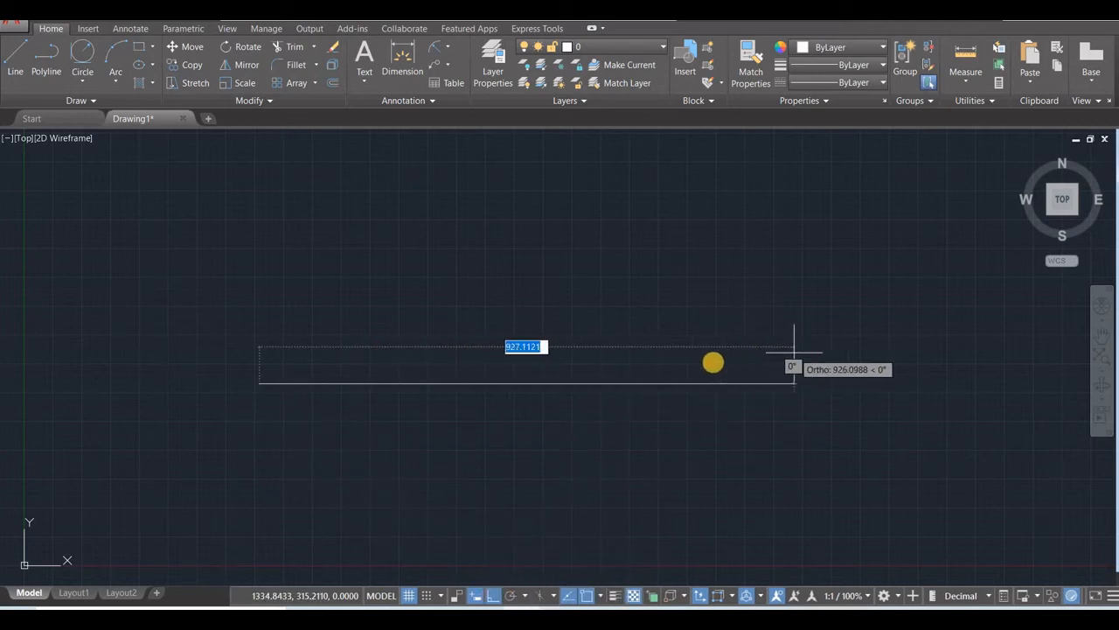
pyautogui.click(683, 359)
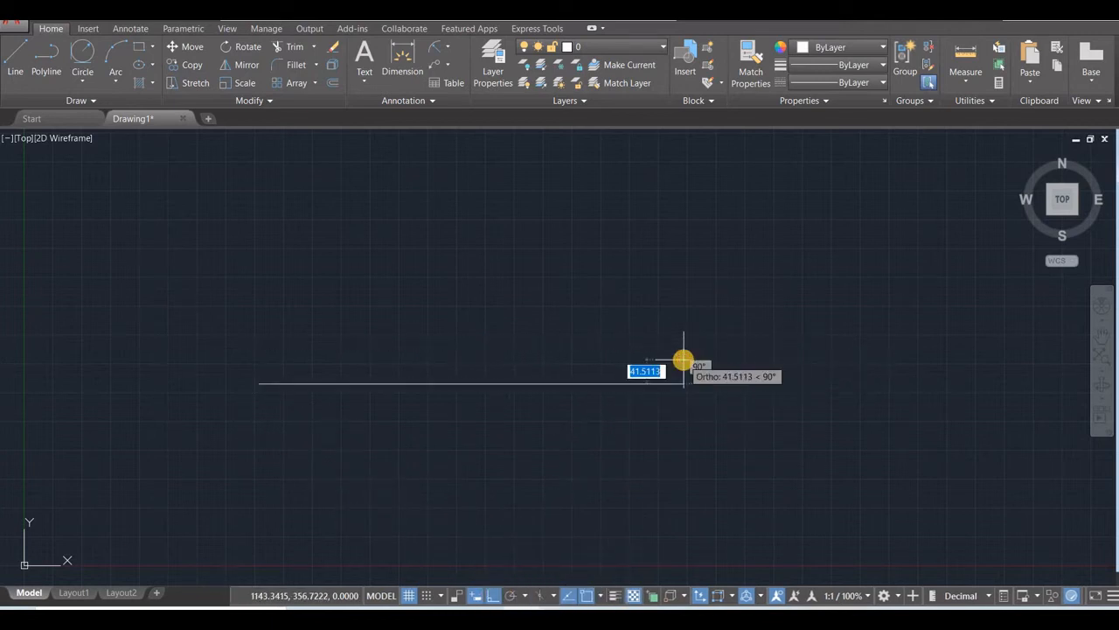
pyautogui.press('Return')
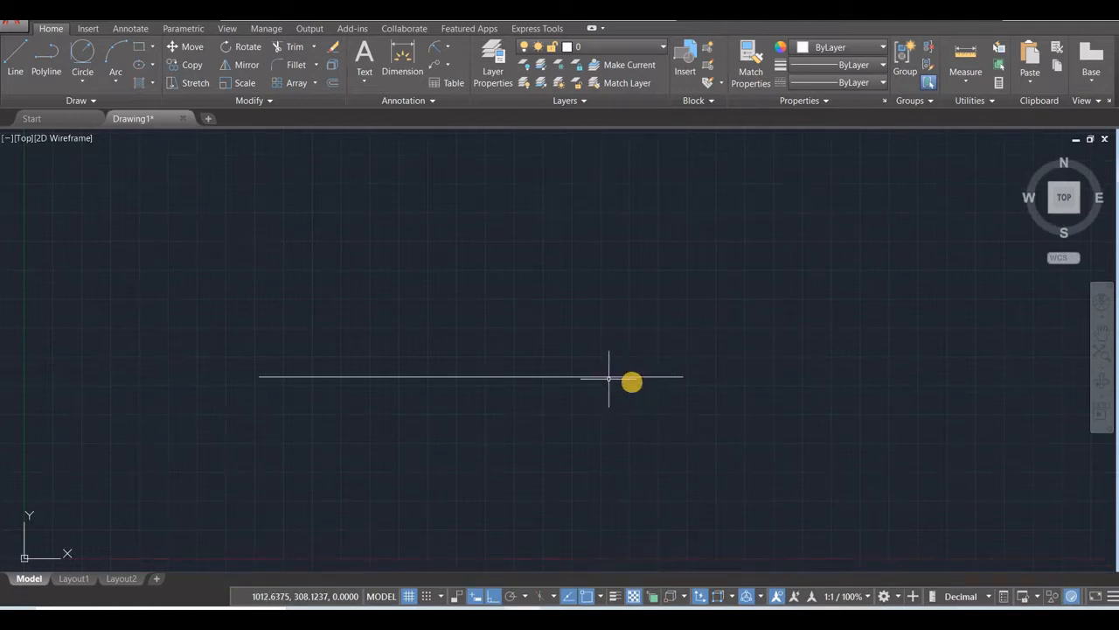
# Load the CENTER linetype from acadiso.lin into the drawing.
pyautogui.click(880, 83)
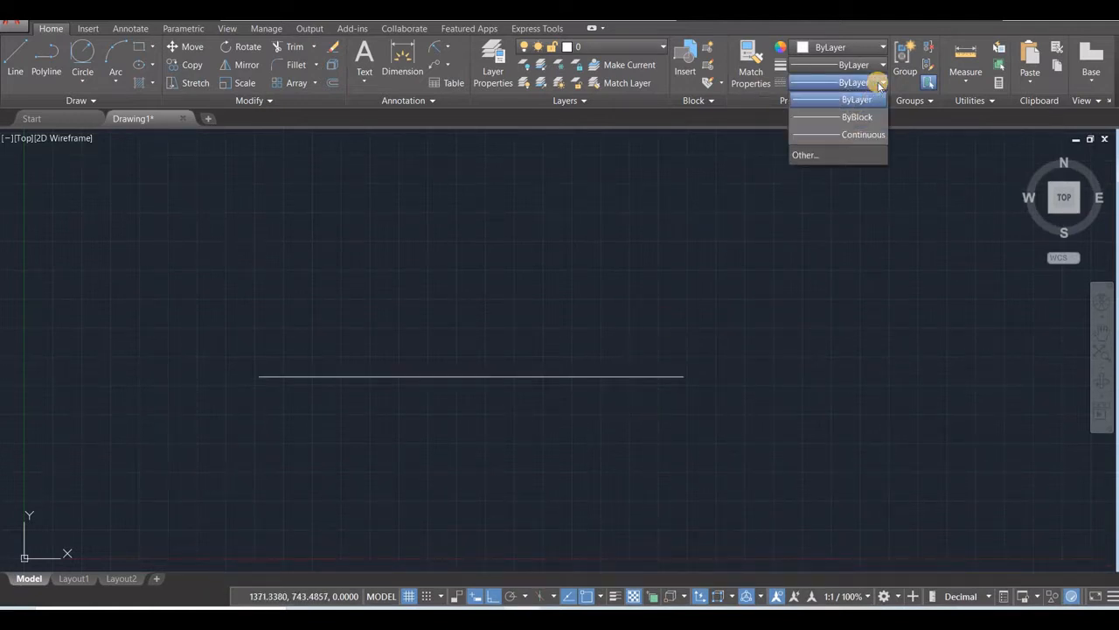
pyautogui.click(813, 158)
pyautogui.click(681, 190)
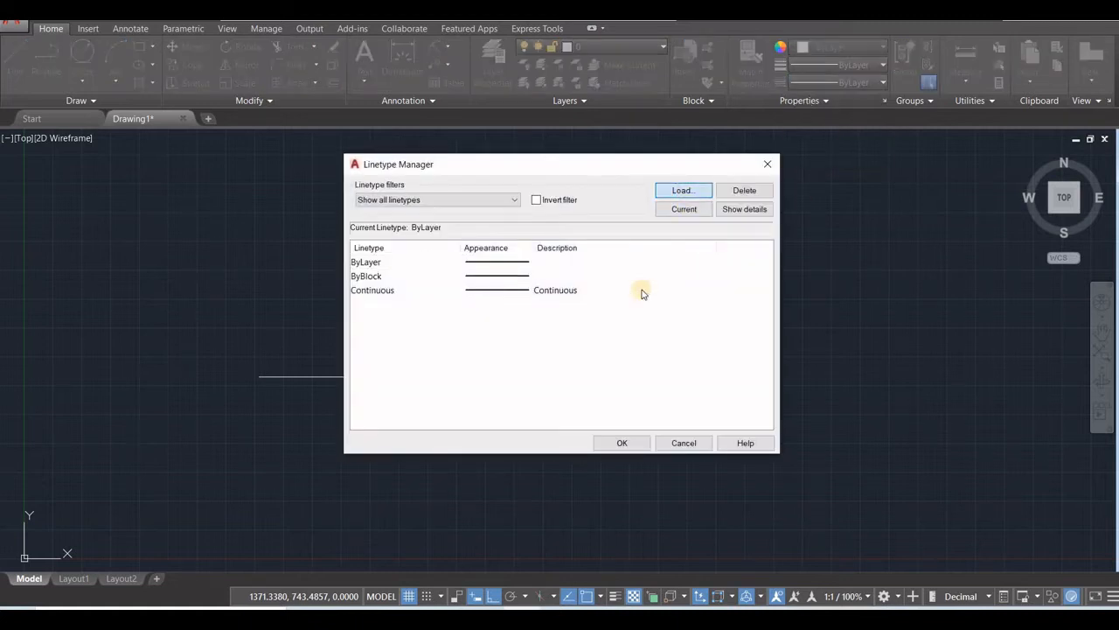
pyautogui.scroll(-6, 480, 341)
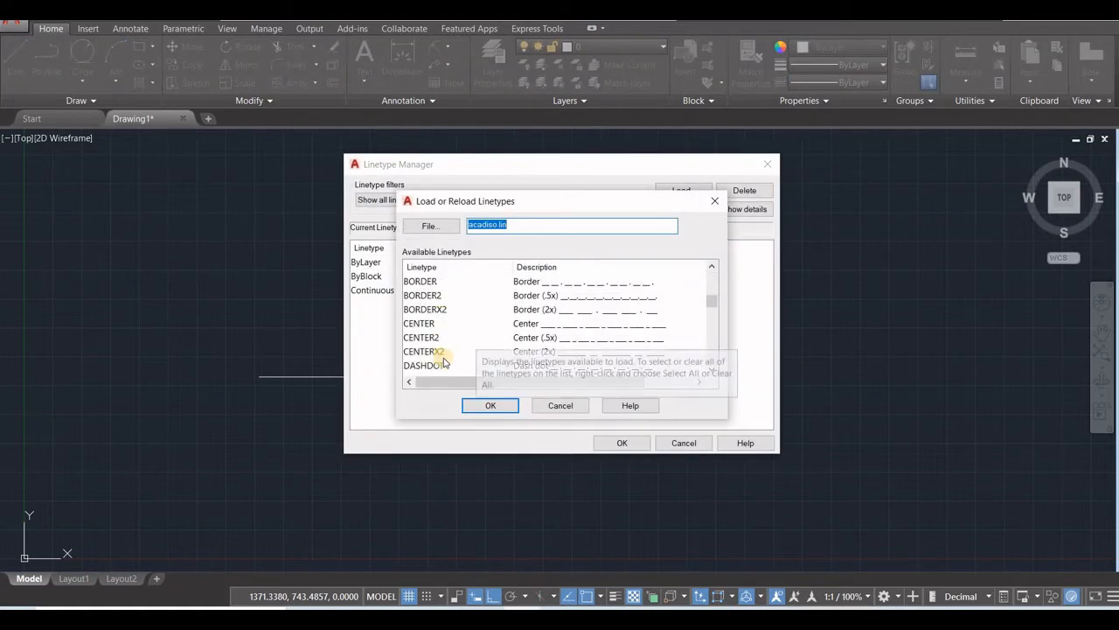
pyautogui.click(420, 280)
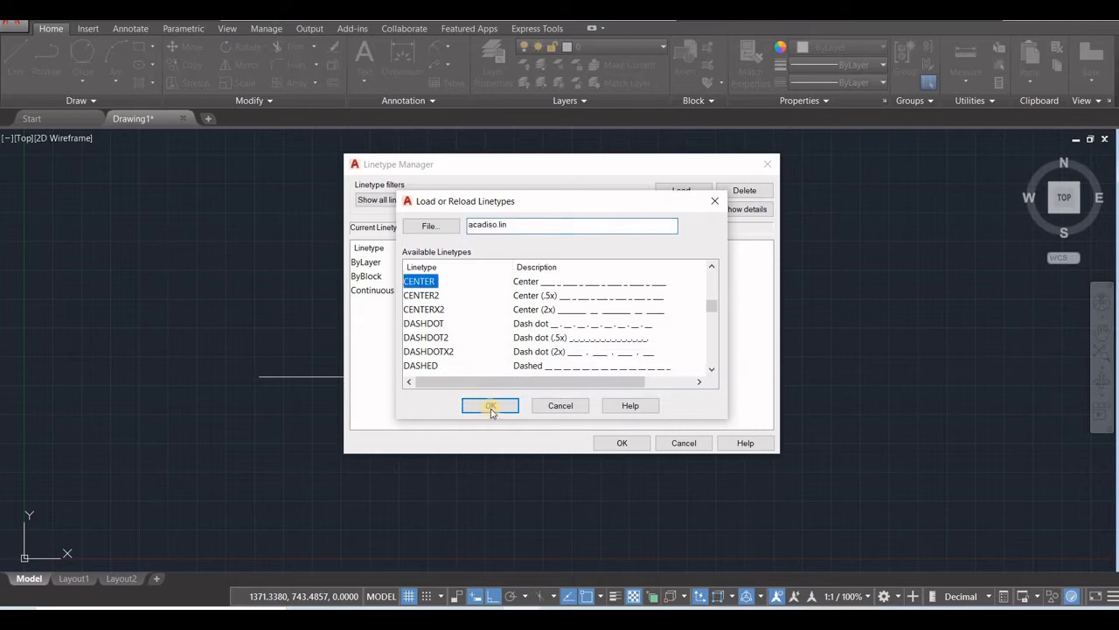
pyautogui.click(490, 406)
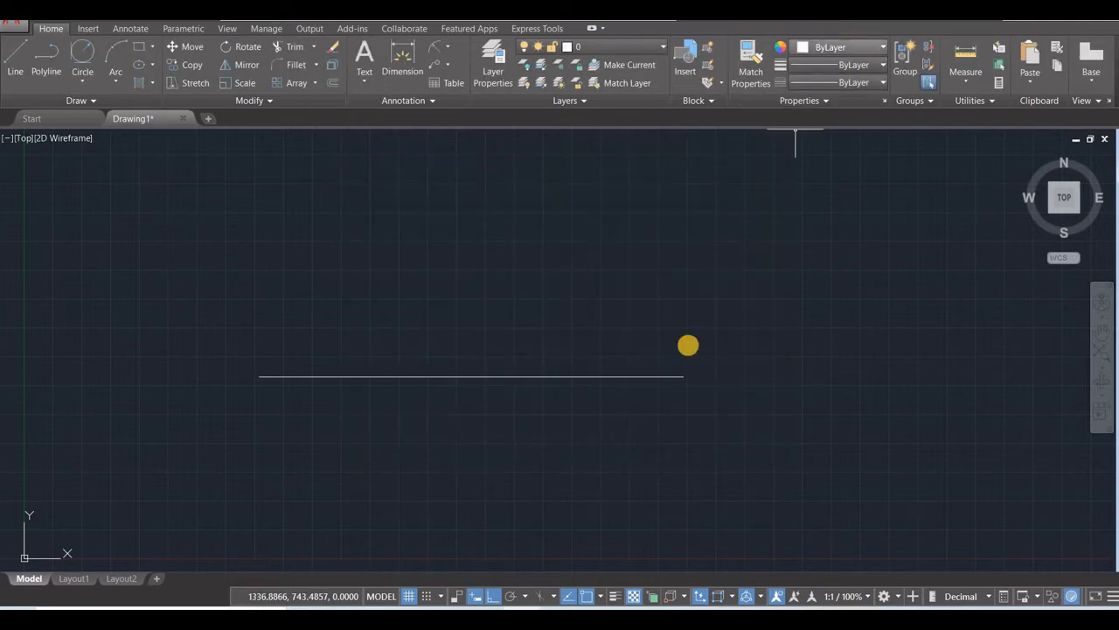
# Change the horizontal line's color to Green and its linetype to CENTER.
pyautogui.click(646, 376)
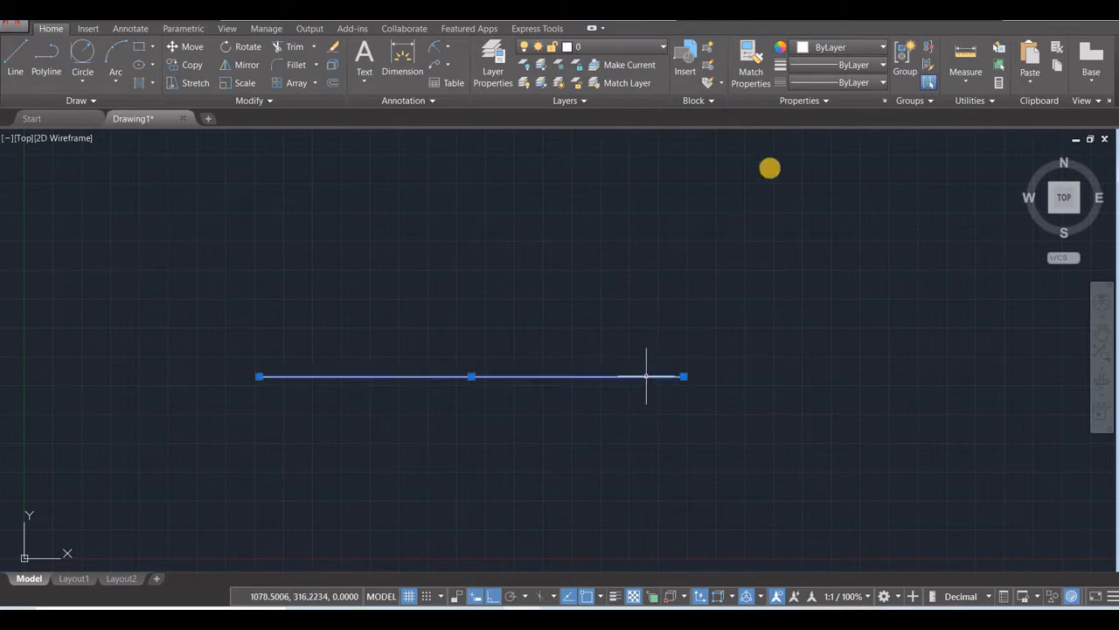
pyautogui.click(882, 55)
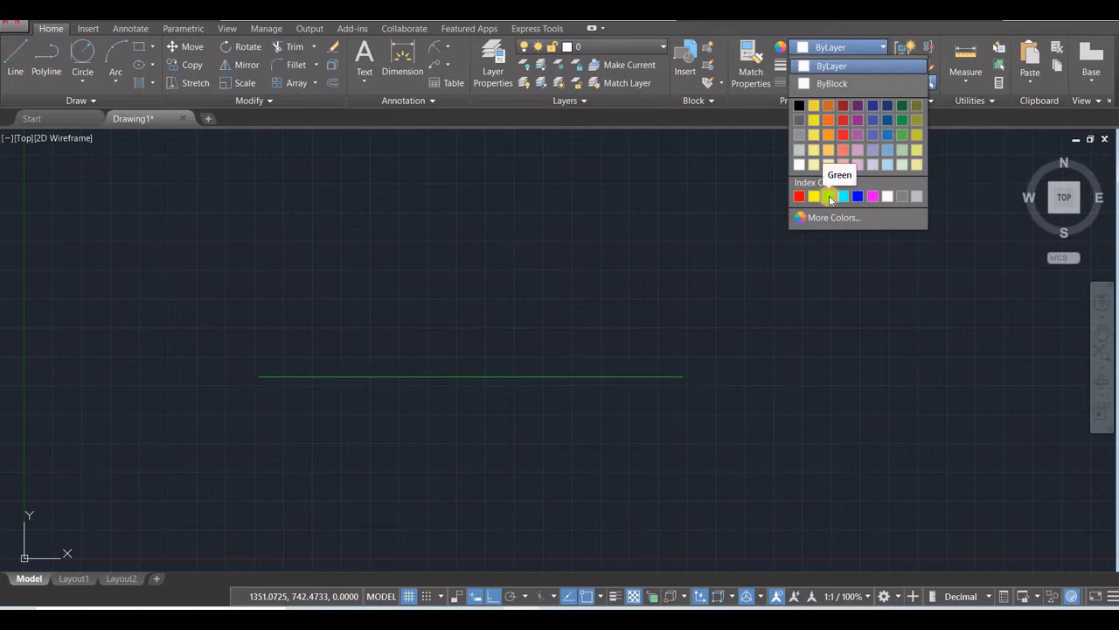
pyautogui.click(830, 198)
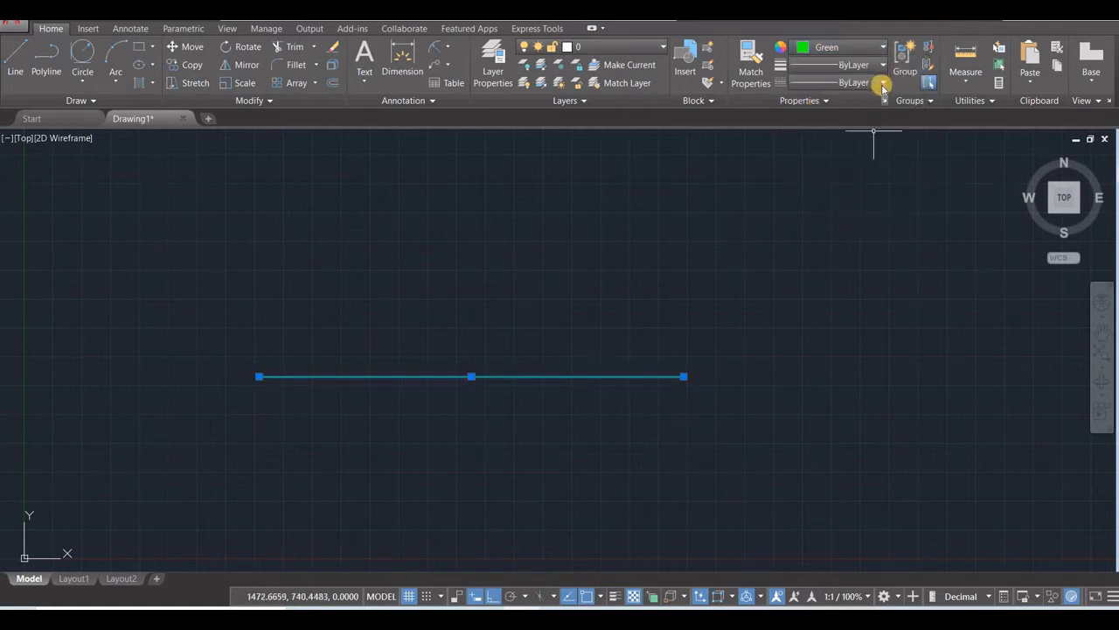
pyautogui.click(881, 83)
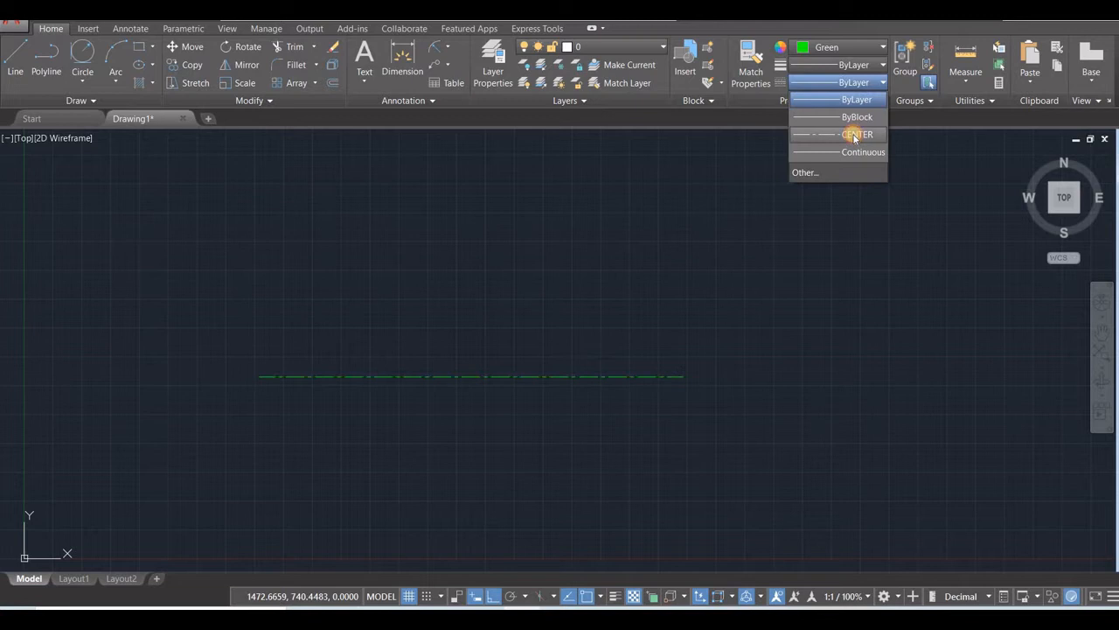
pyautogui.click(855, 135)
# Set the green centerline's linetype scale to 0.5, close its properties and deselect it.
pyautogui.scroll(2, 360, 437)
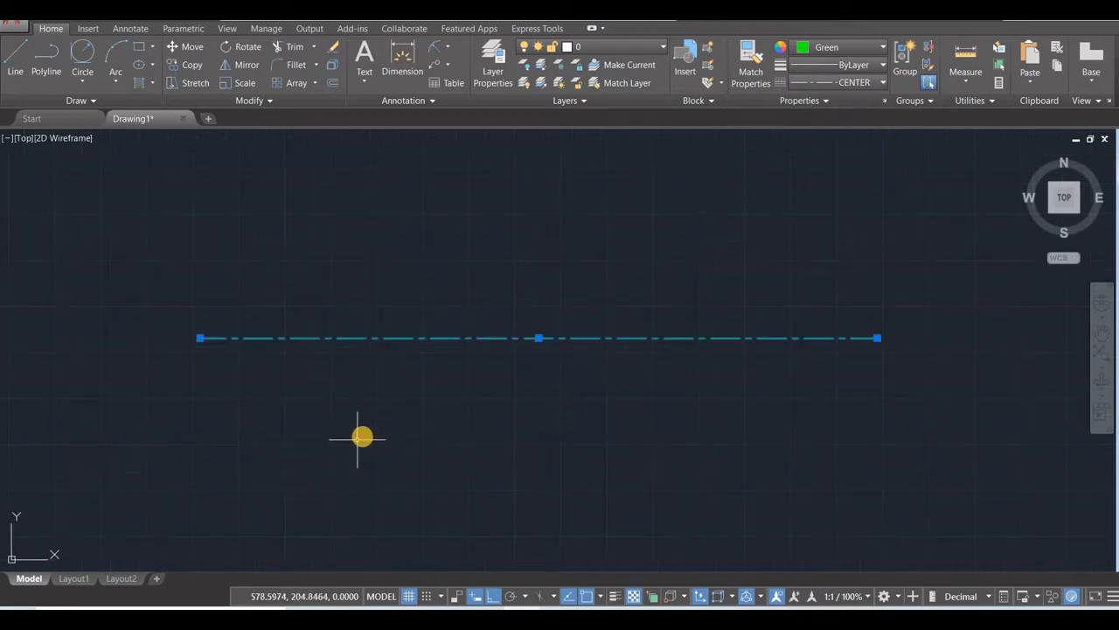
pyautogui.scroll(2, 360, 433)
pyautogui.scroll(-4, 402, 411)
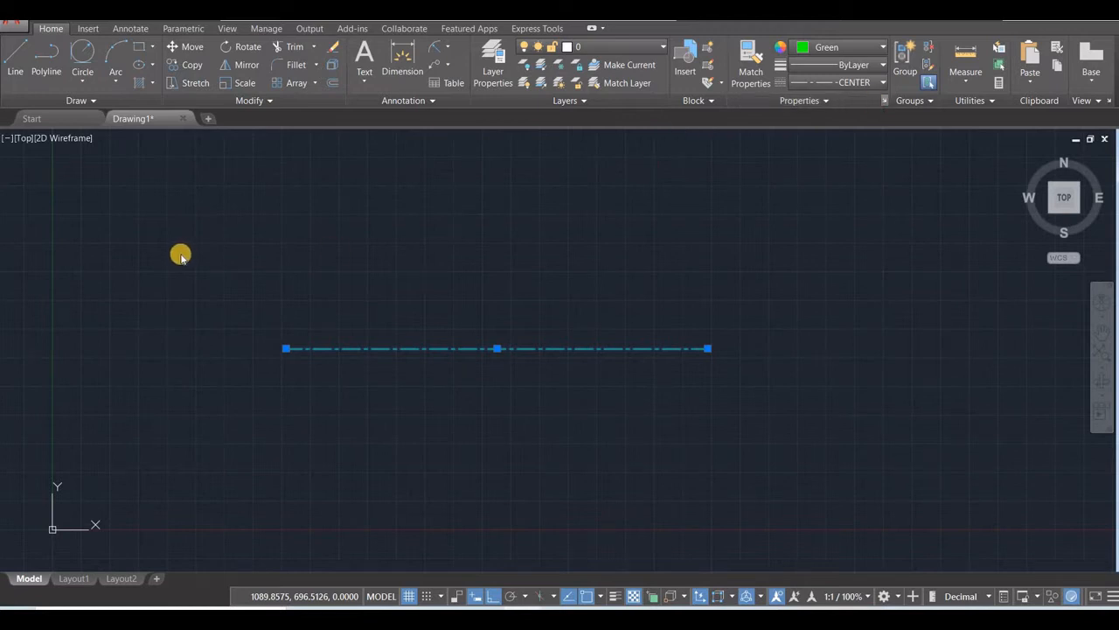
pyautogui.hotkey('ctrl', '1')
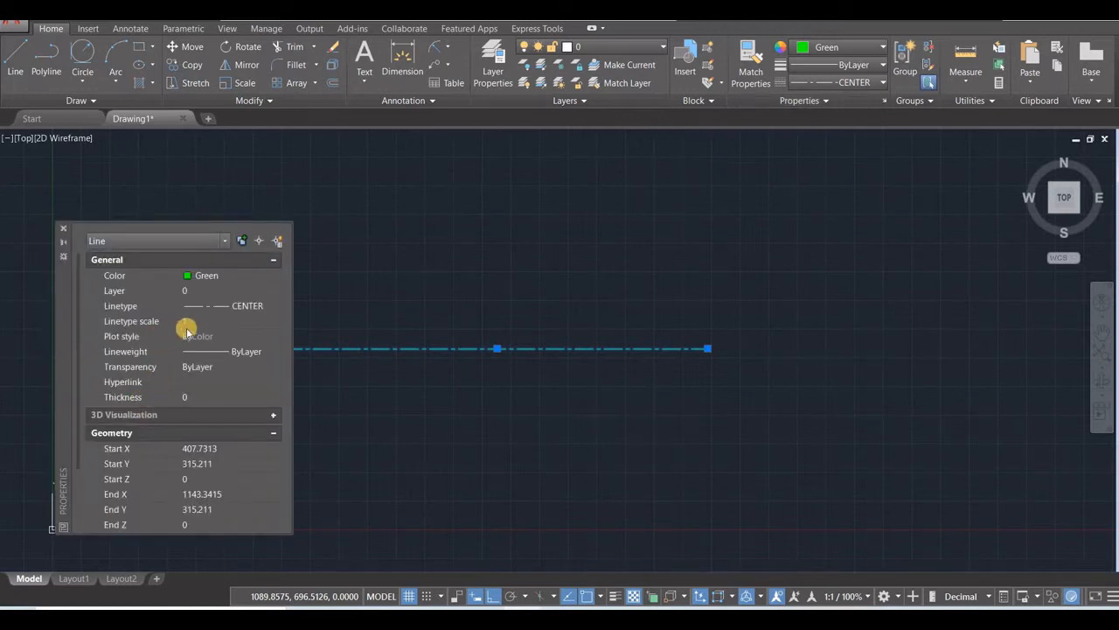
pyautogui.click(192, 322)
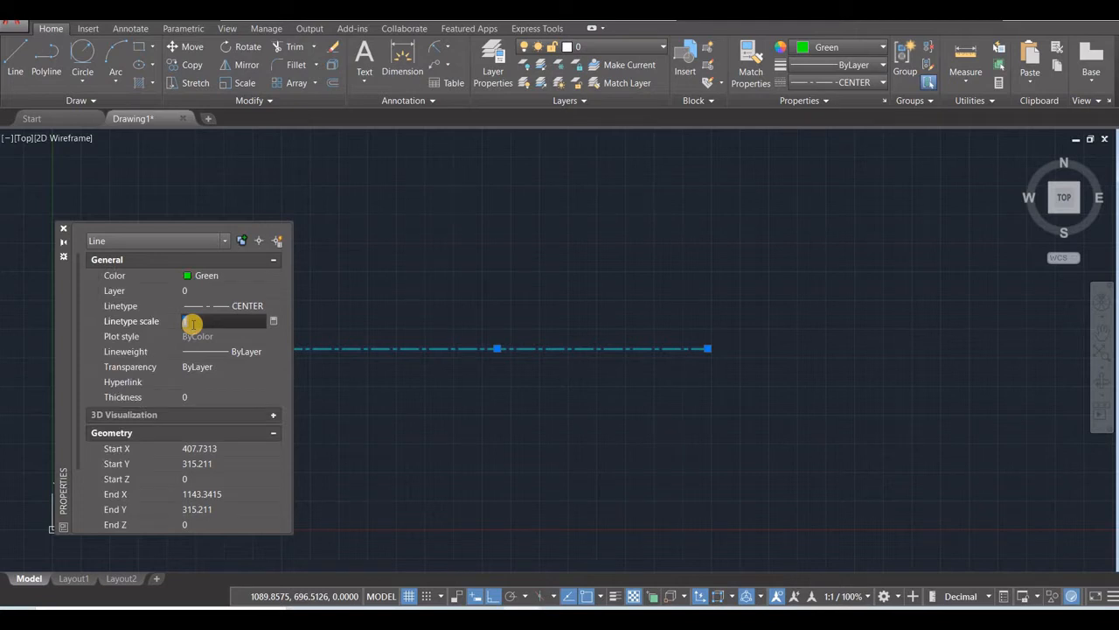
pyautogui.write('0.5')
pyautogui.press('Return')
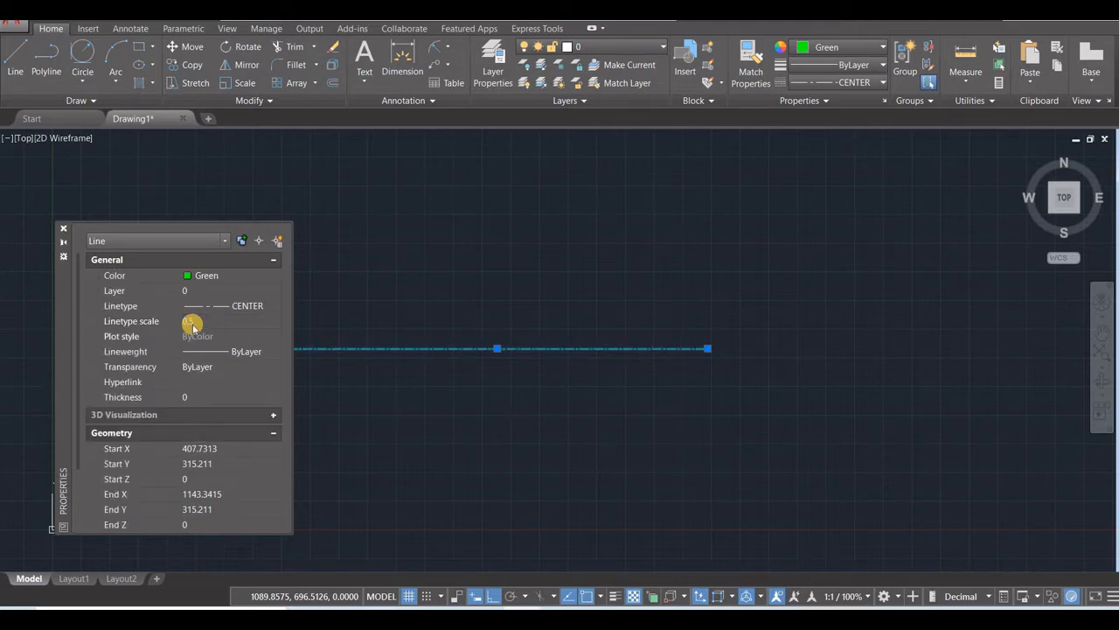
pyautogui.click(62, 231)
pyautogui.scroll(4, 289, 357)
pyautogui.press('Escape')
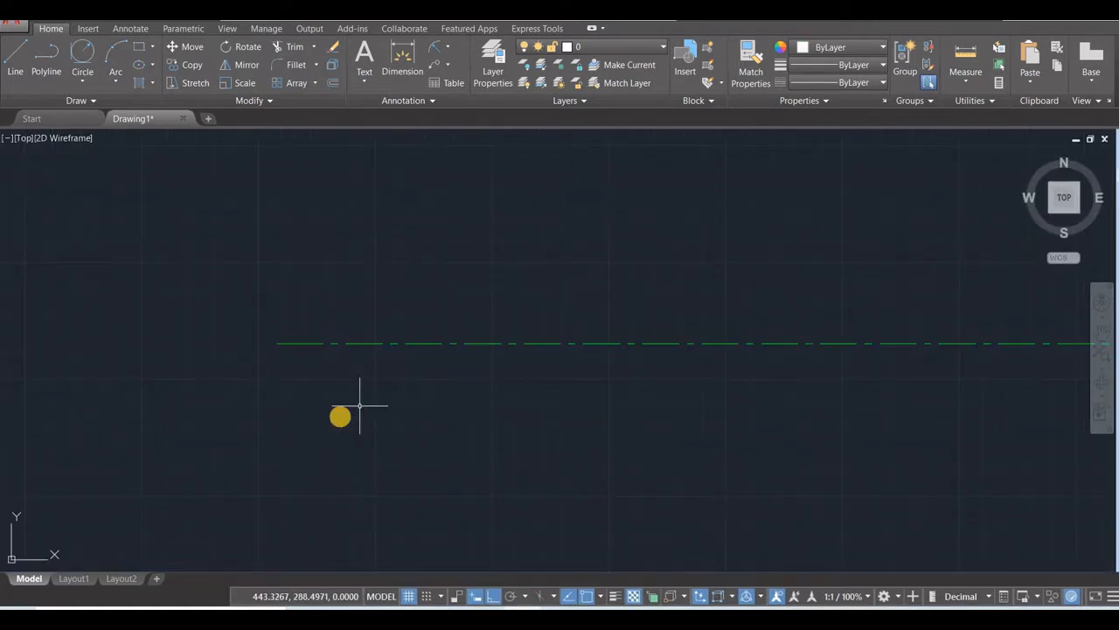
pyautogui.scroll(-1, 360, 406)
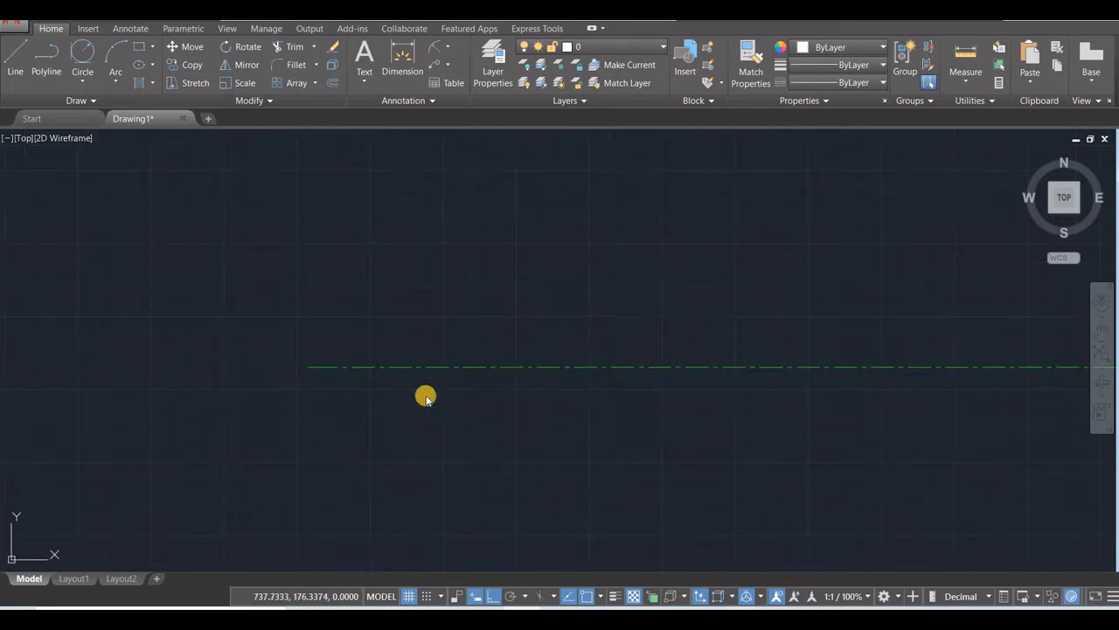
# Check the reference drawing, then draw a circle of radius 13 centered on the left end of the centerline.
pyautogui.hotkey('alt', 'Tab')
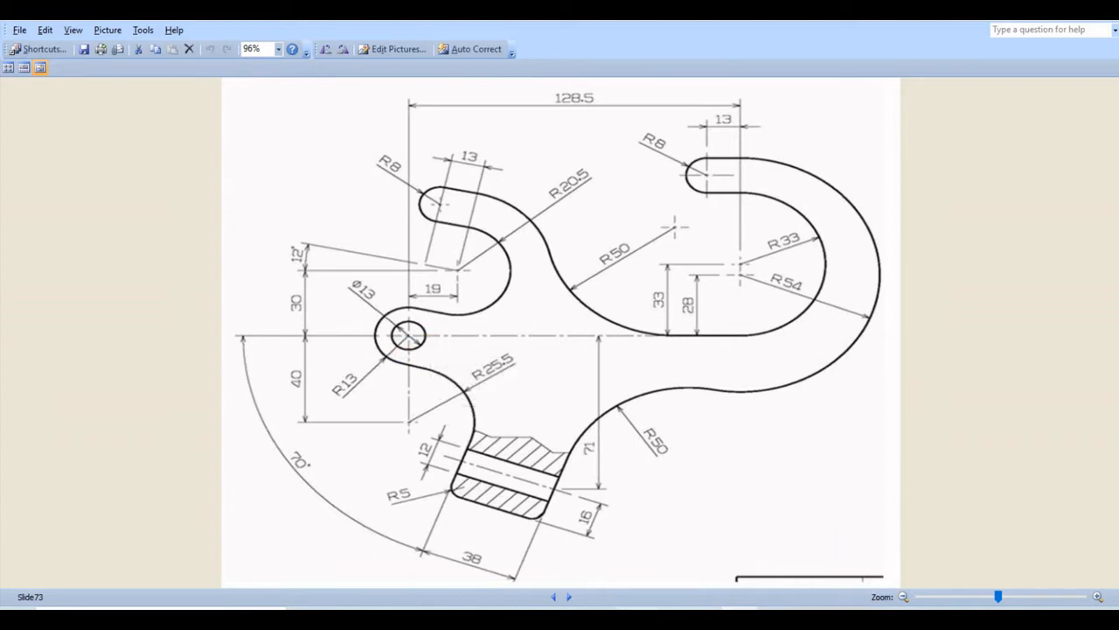
pyautogui.hotkey('alt', 'Tab')
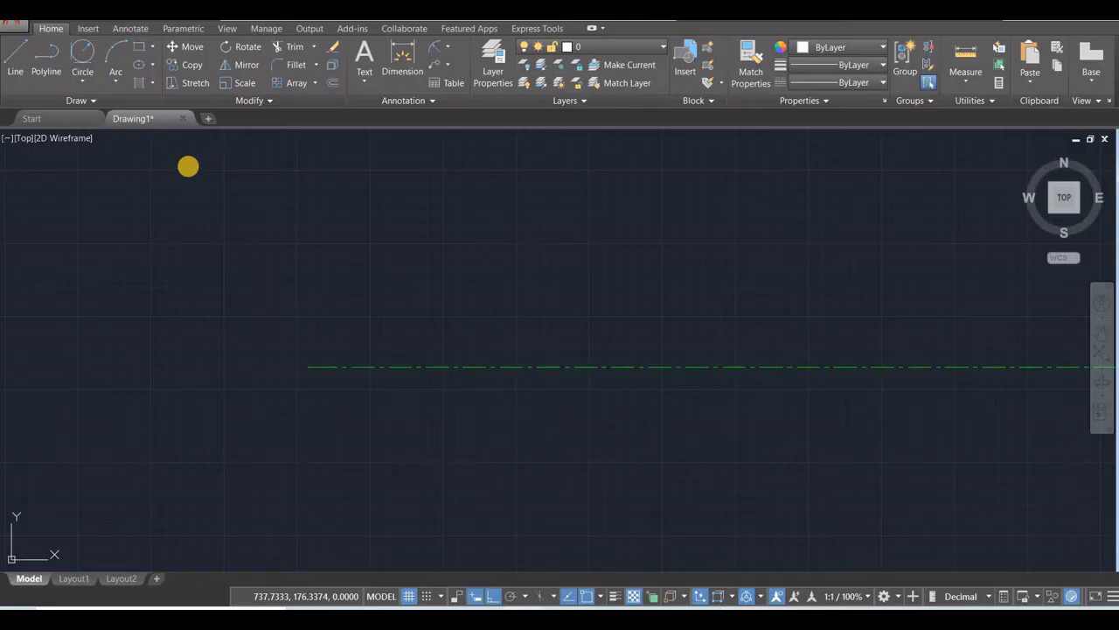
pyautogui.click(80, 83)
pyautogui.click(111, 105)
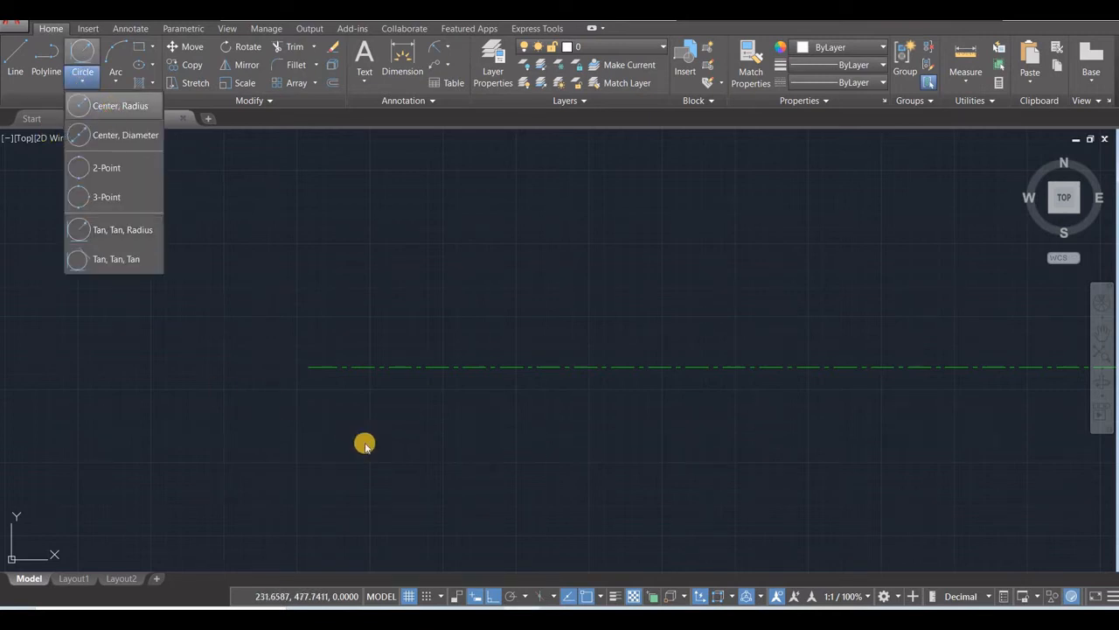
pyautogui.click(308, 367)
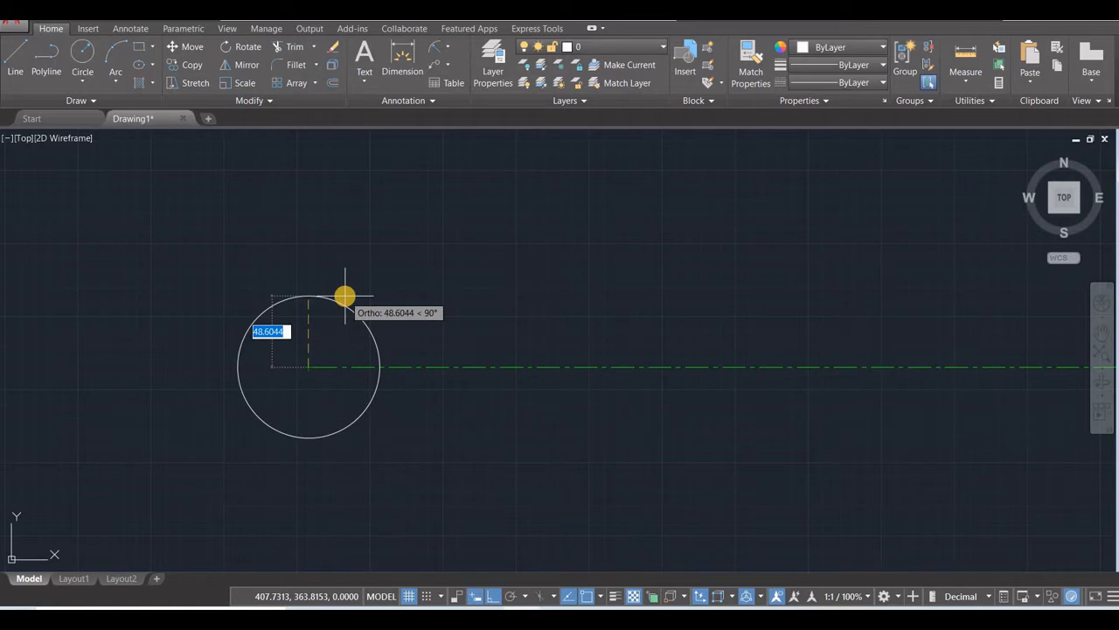
pyautogui.write('13')
pyautogui.press('Return')
# Draw a concentric circle of diameter 13 inside the radius 13 circle.
pyautogui.click(89, 83)
pyautogui.click(120, 139)
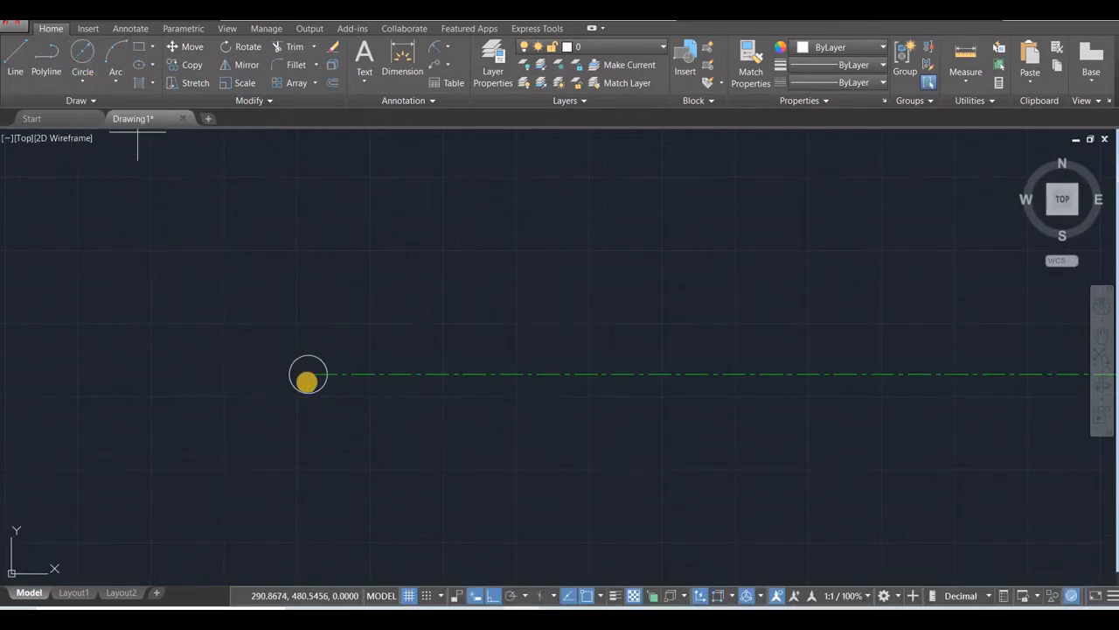
pyautogui.click(308, 374)
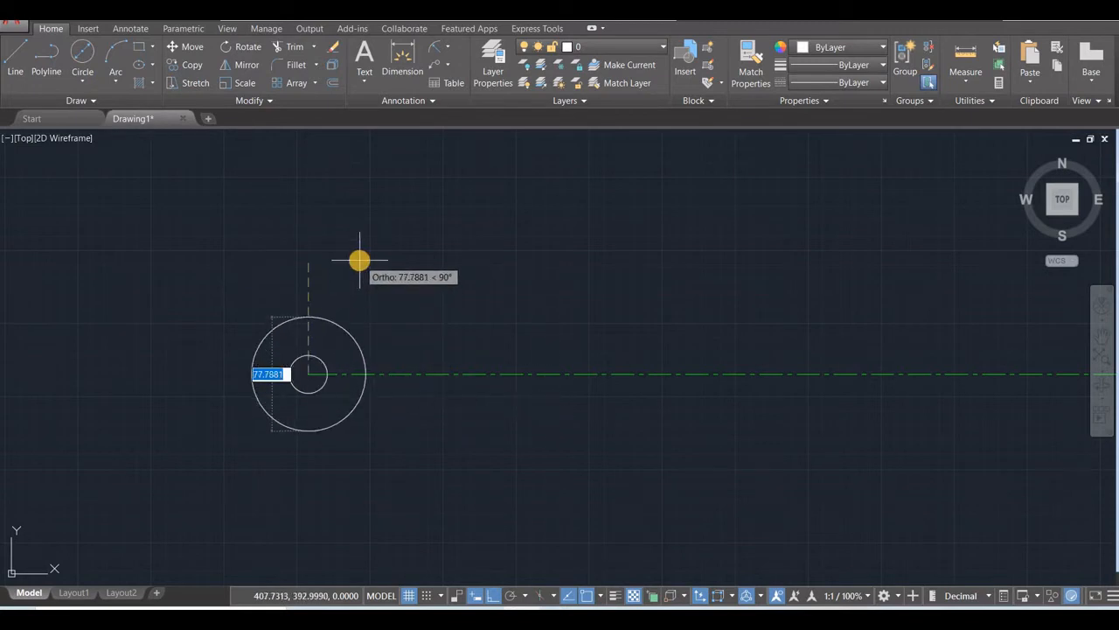
pyautogui.write('13')
pyautogui.press('Return')
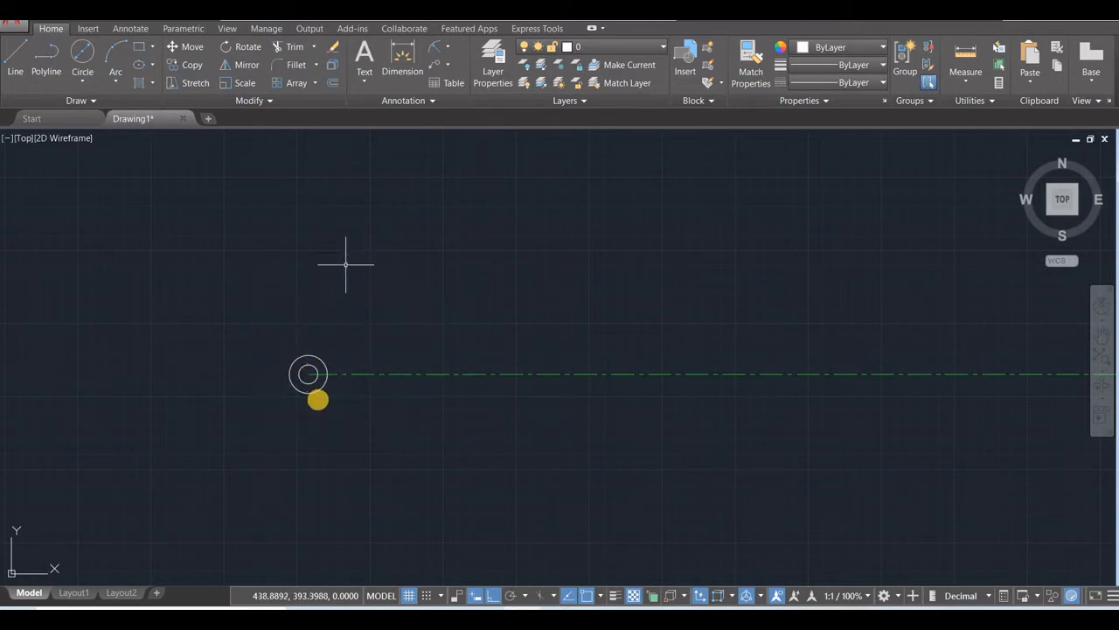
pyautogui.scroll(3, 319, 399)
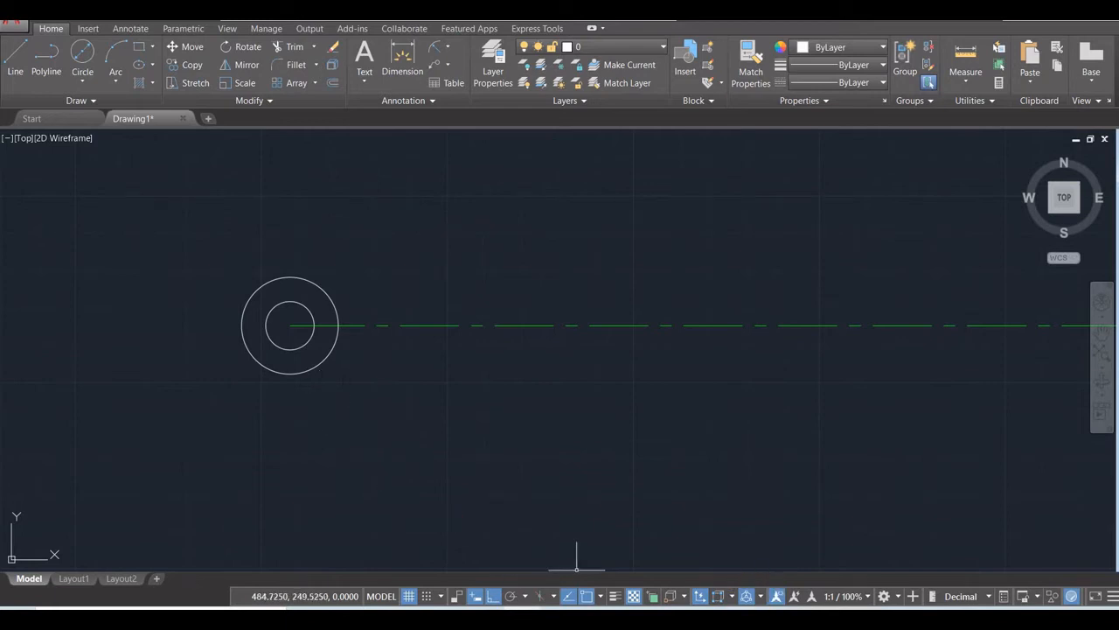
# Draw a circle of radius 20.5 centered on the same left end of the centerline.
pyautogui.moveTo(738, 620)
pyautogui.click(738, 620)
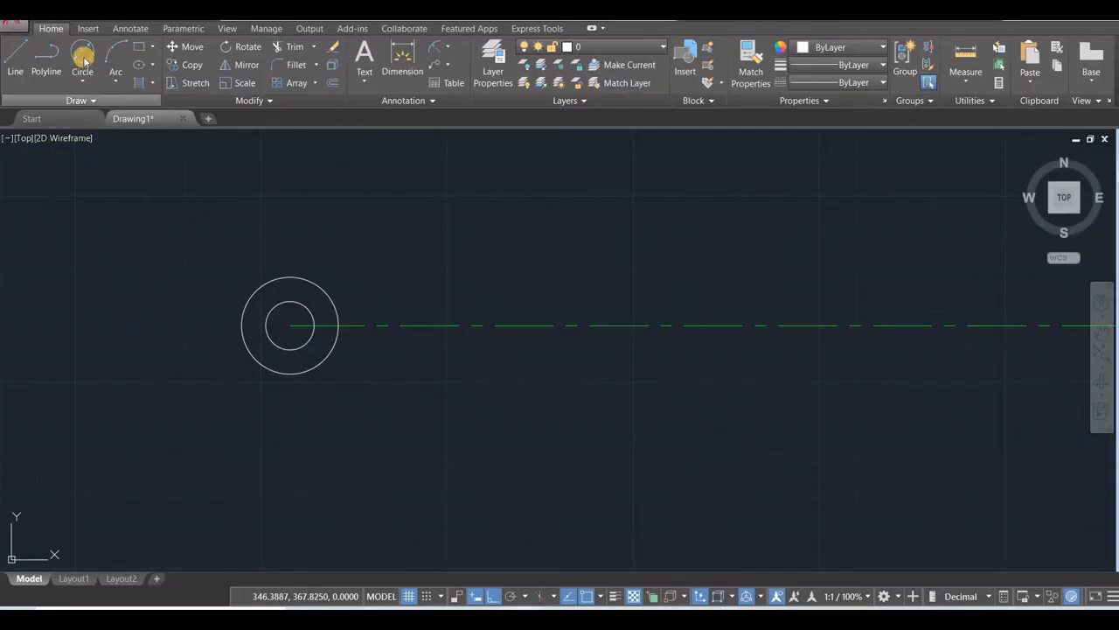
pyautogui.click(89, 79)
pyautogui.click(110, 104)
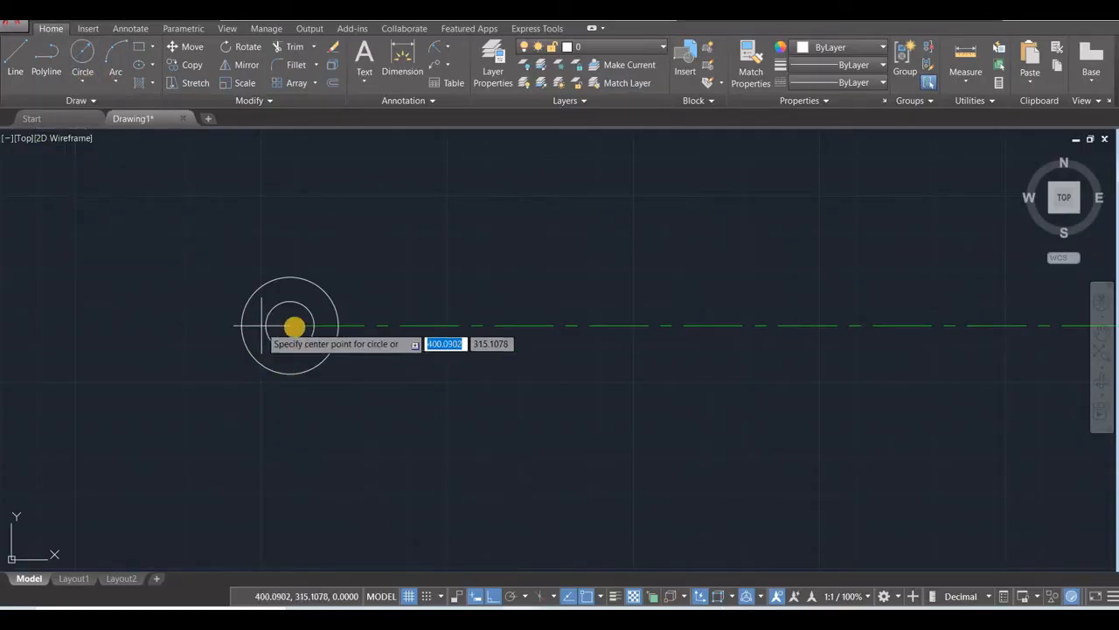
pyautogui.click(289, 324)
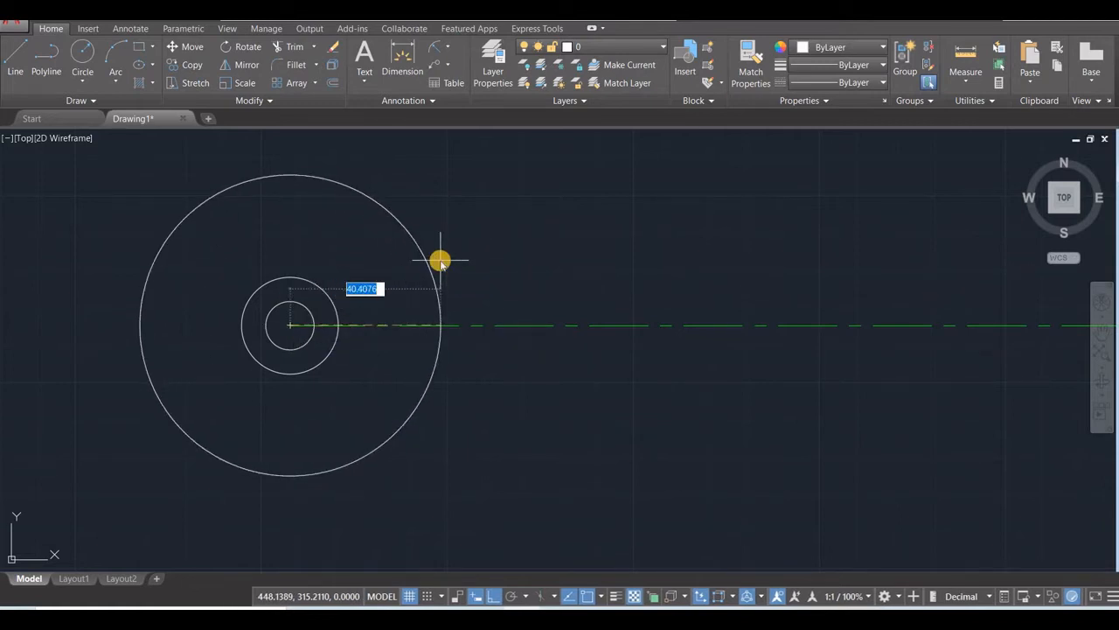
pyautogui.write('20.5')
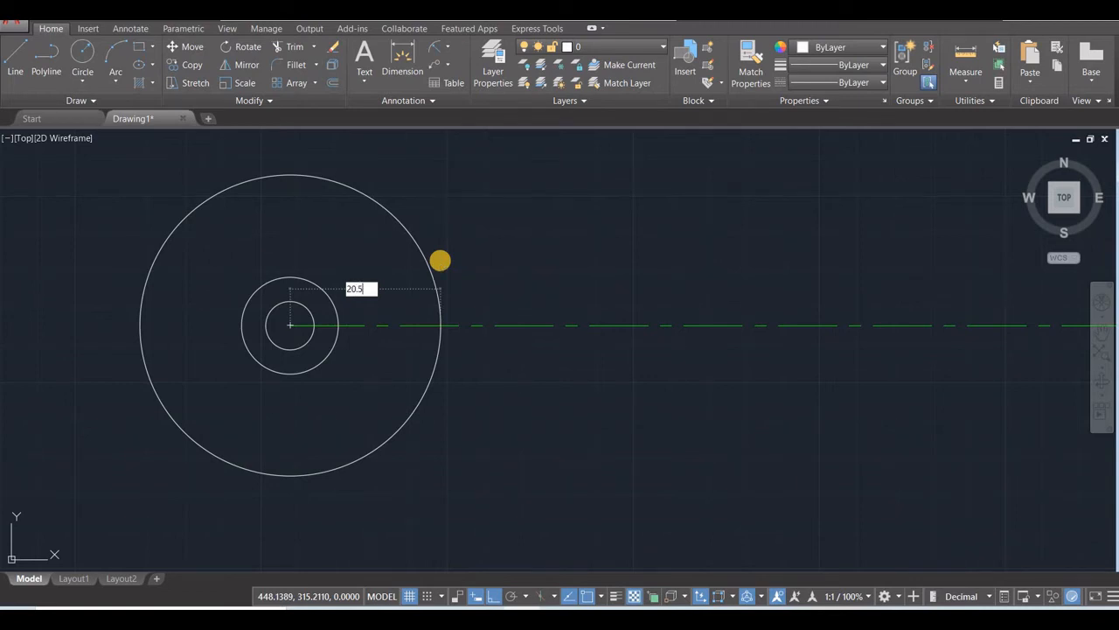
pyautogui.press('Return')
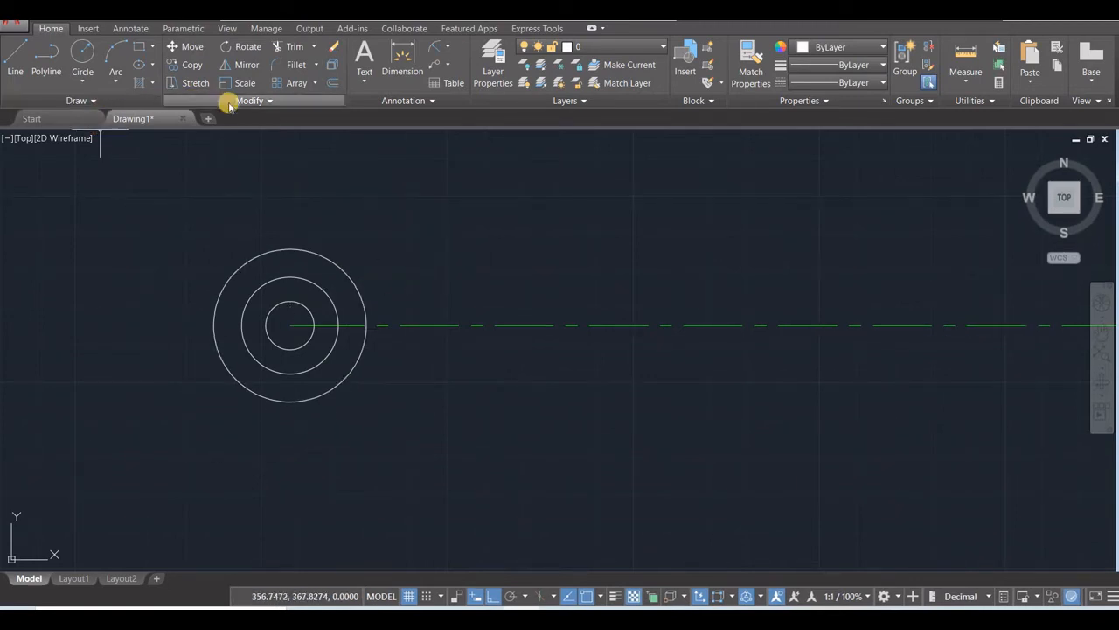
pyautogui.click(190, 52)
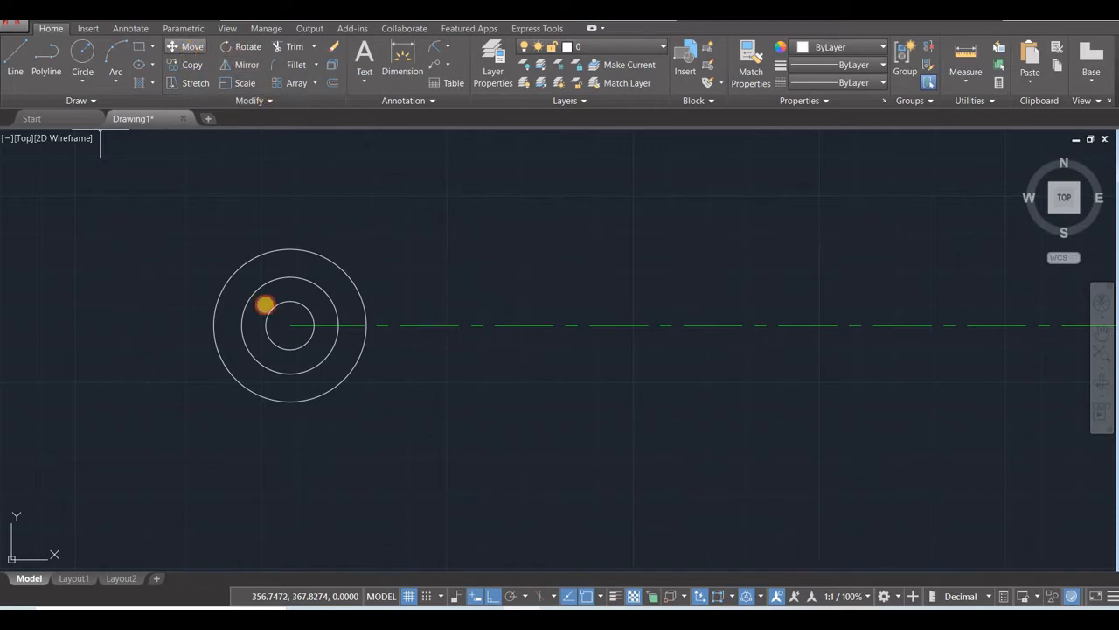
pyautogui.click(252, 393)
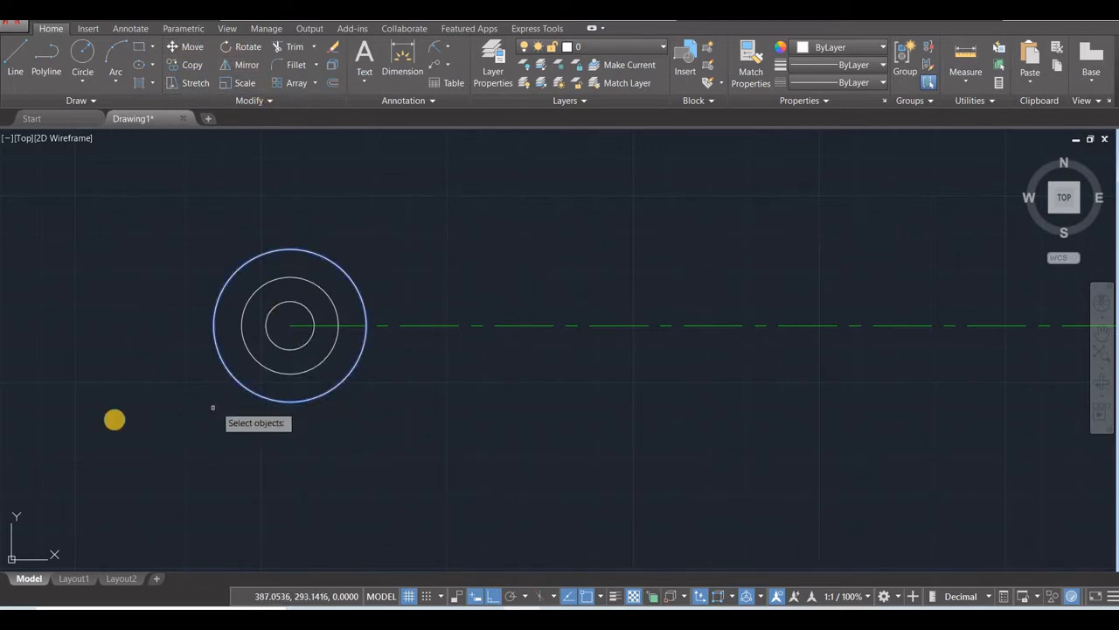
pyautogui.press('Return')
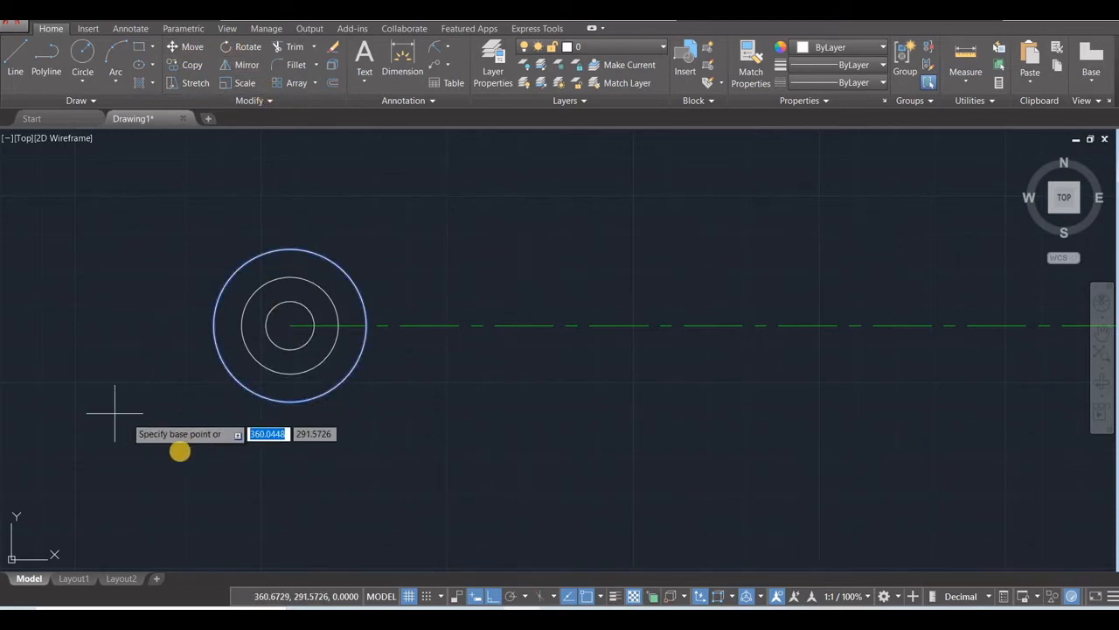
pyautogui.click(180, 447)
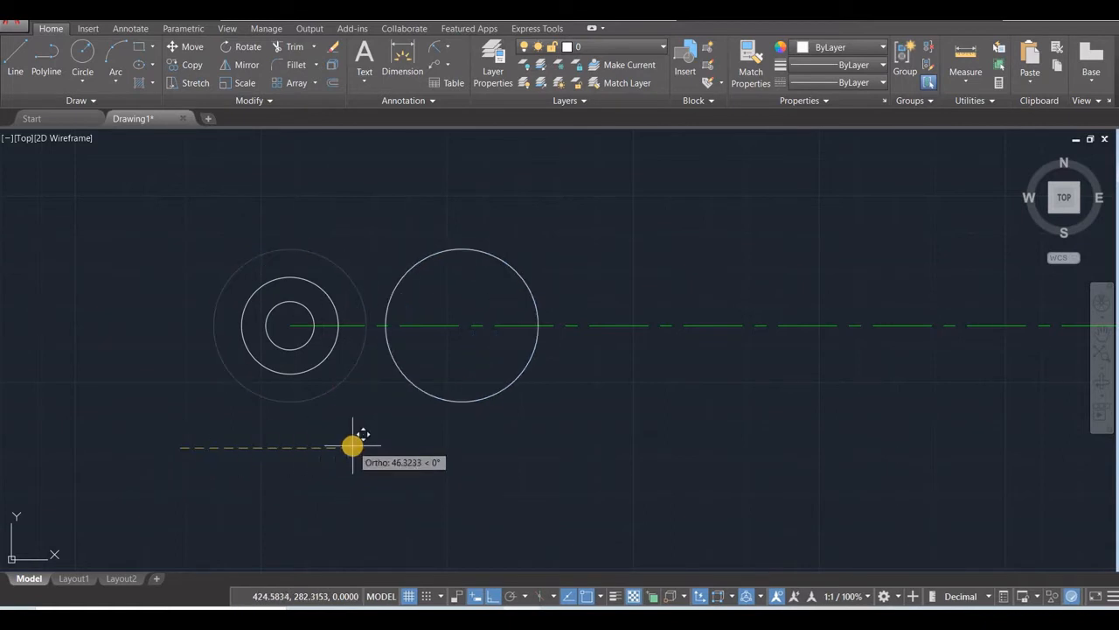
pyautogui.write('19')
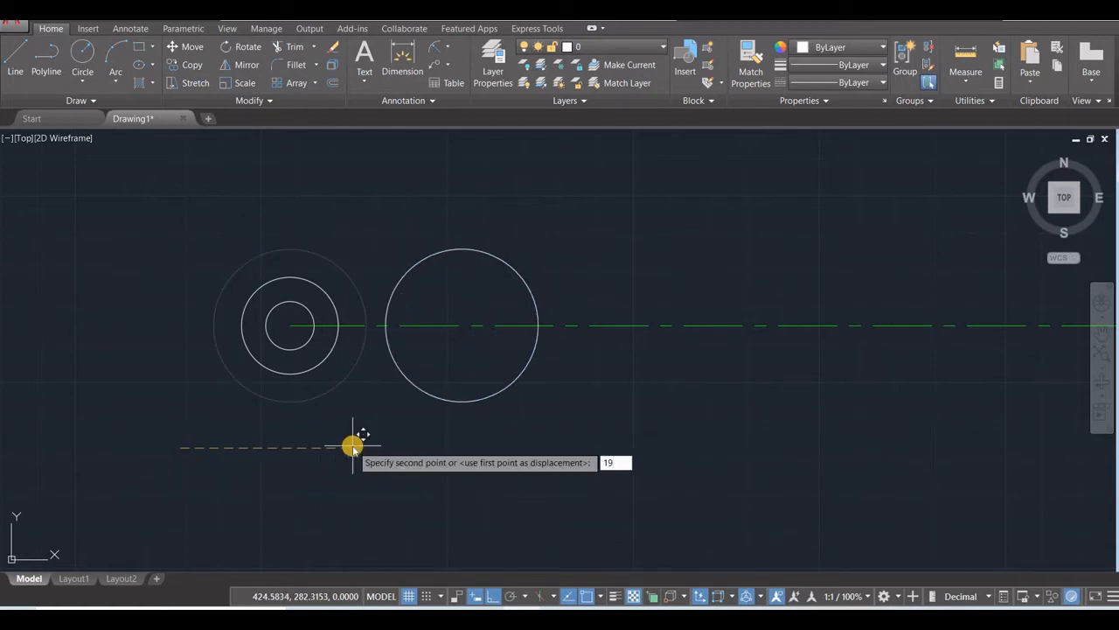
pyautogui.write(',')
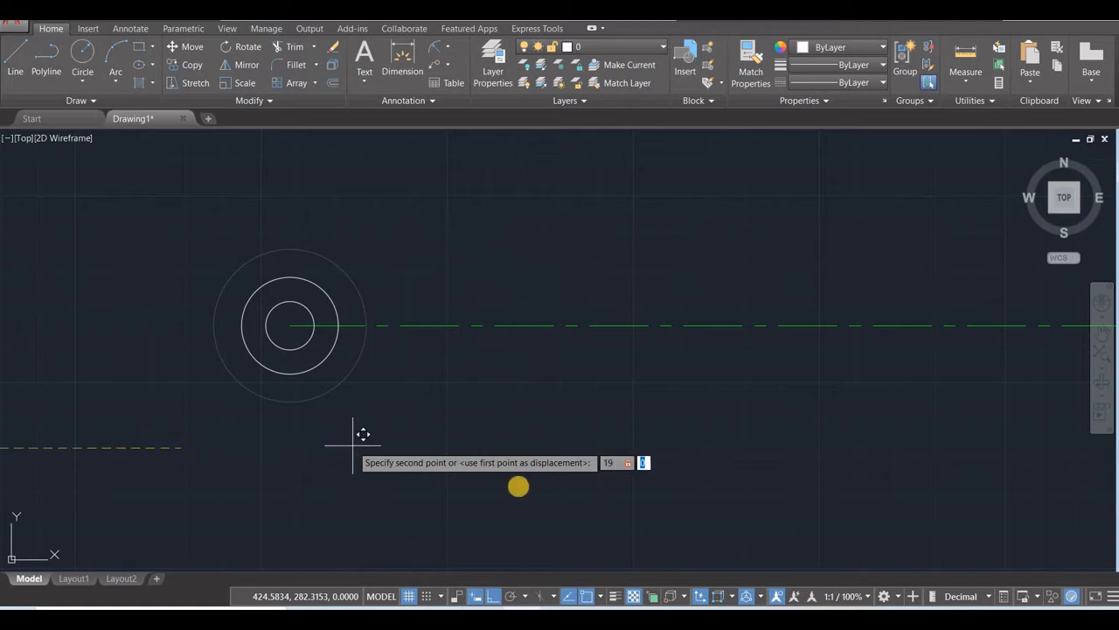
pyautogui.press('BackSpace')
pyautogui.press('BackSpace')
pyautogui.press('BackSpace')
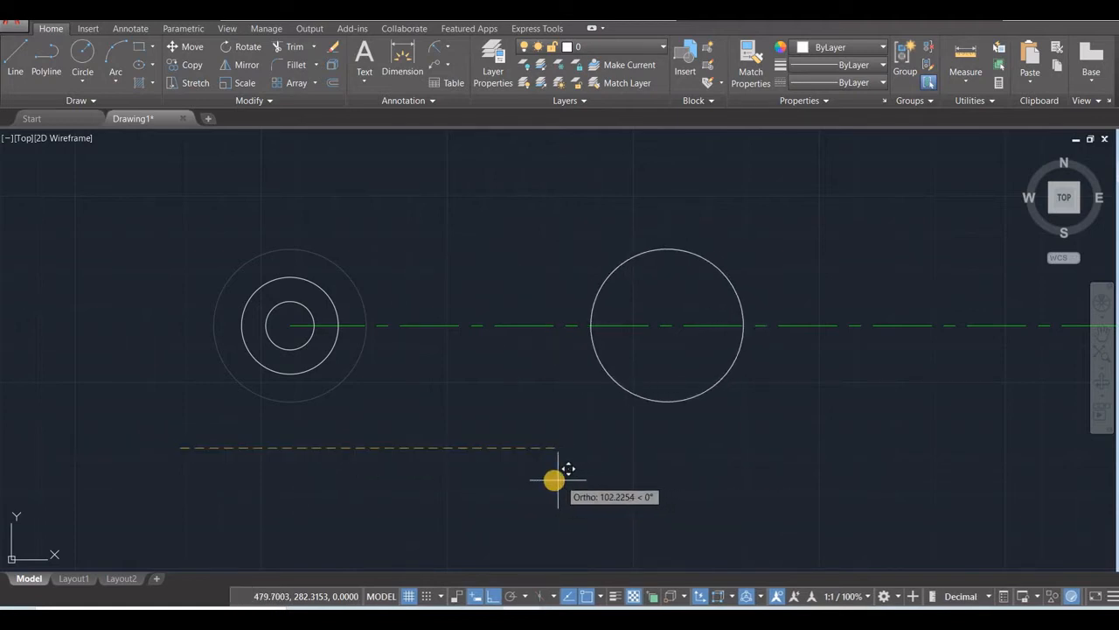
pyautogui.press('Escape')
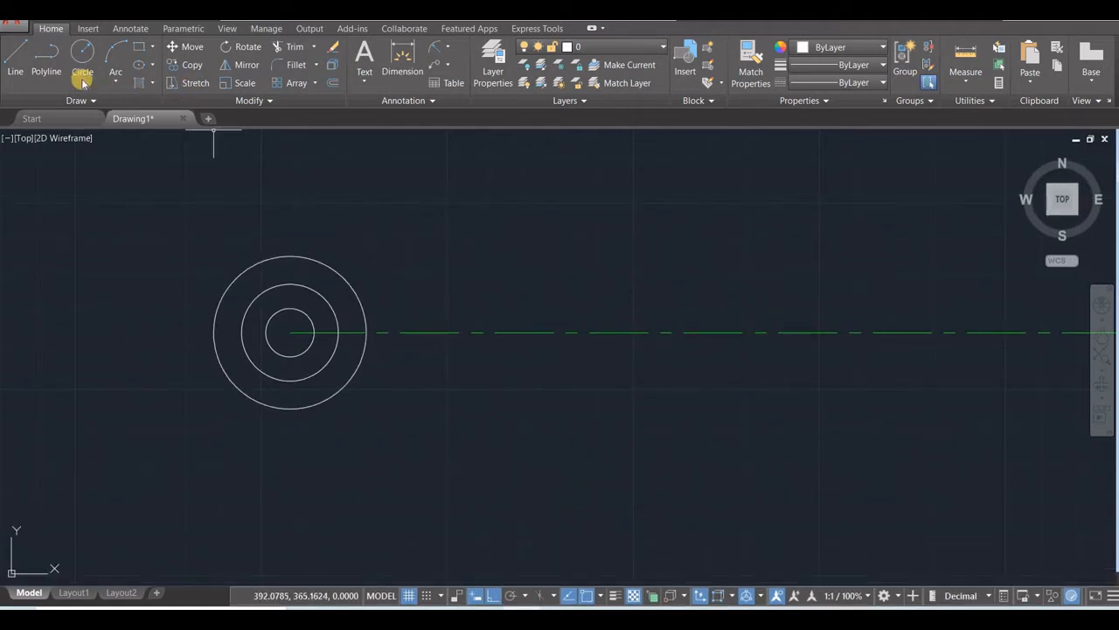
# Move the radius 20.5 circle 19 to the right and 30 up from the left end of the centerline.
pyautogui.click(187, 47)
pyautogui.click(256, 401)
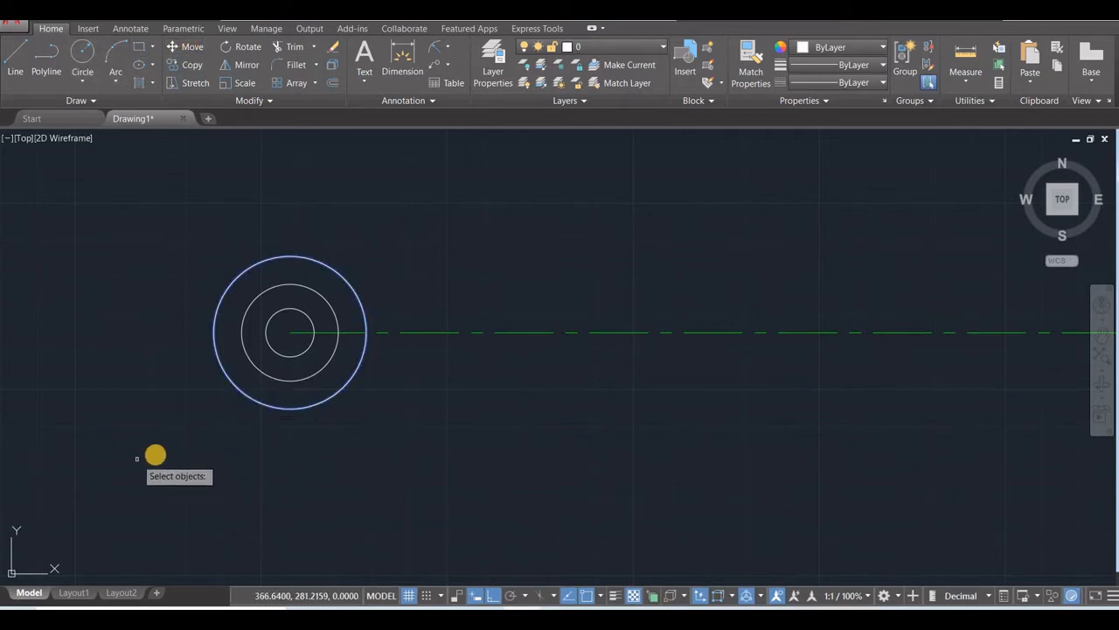
pyautogui.press('Return')
pyautogui.click(155, 454)
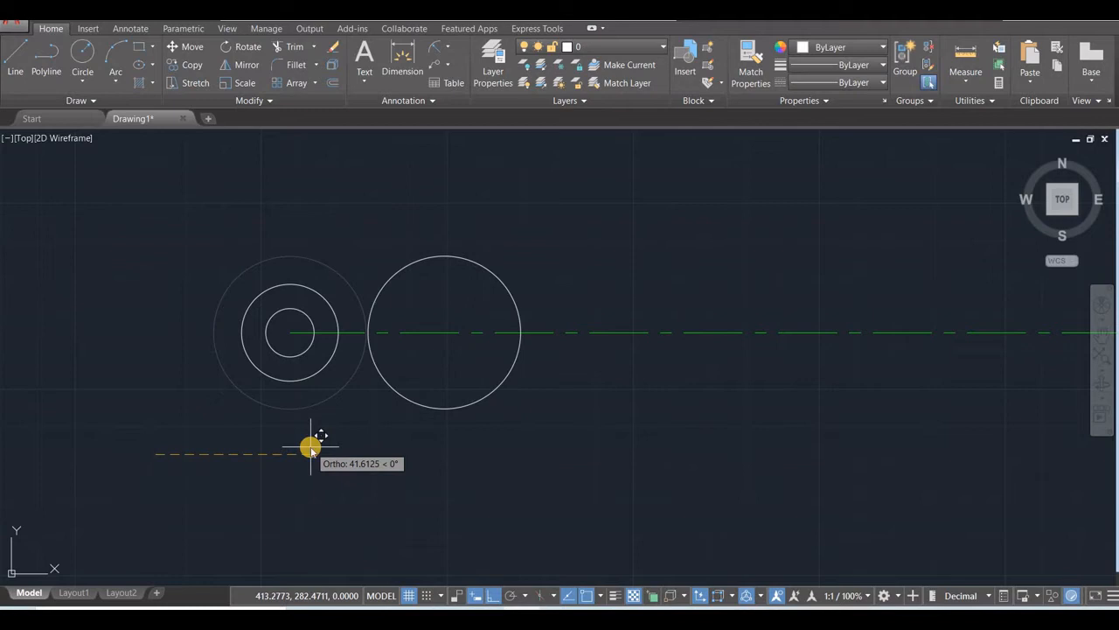
pyautogui.write('19')
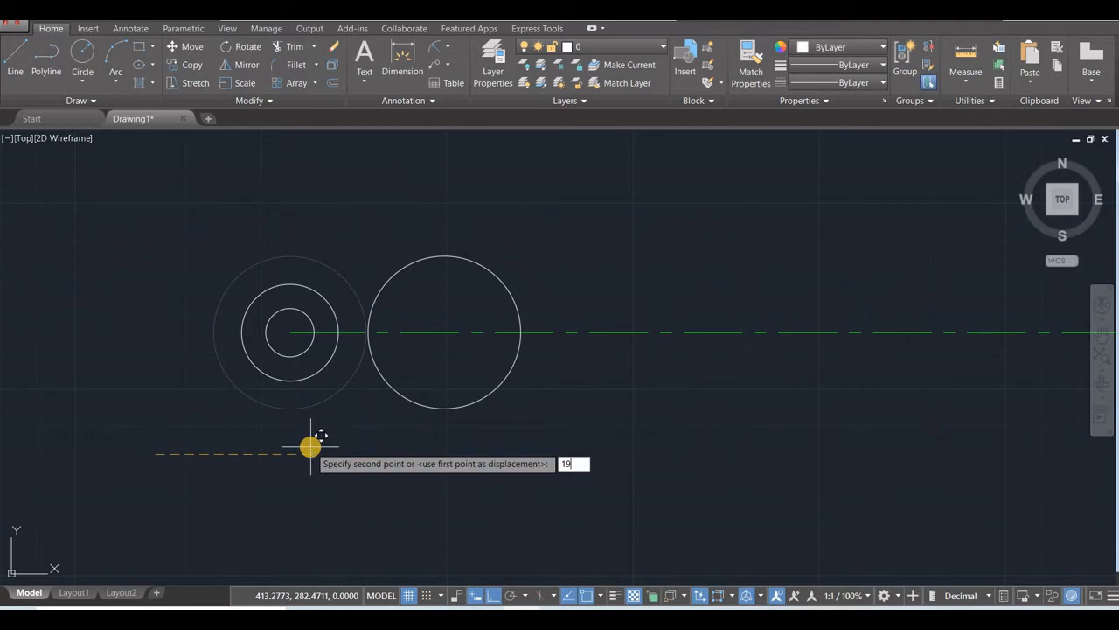
pyautogui.press('Return')
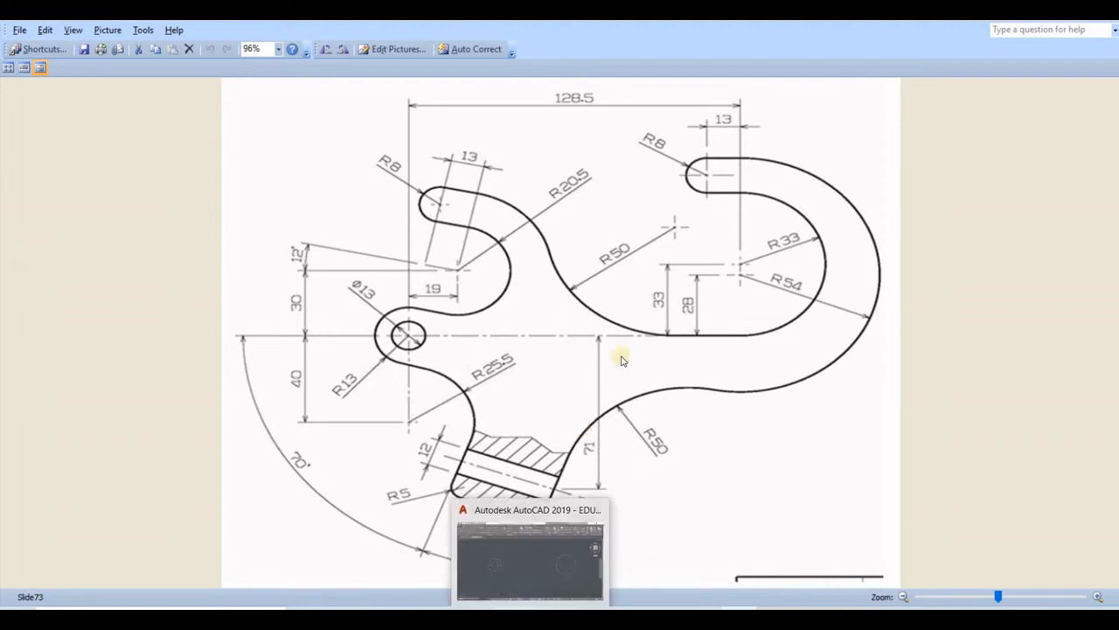
pyautogui.click(532, 559)
pyautogui.click(591, 334)
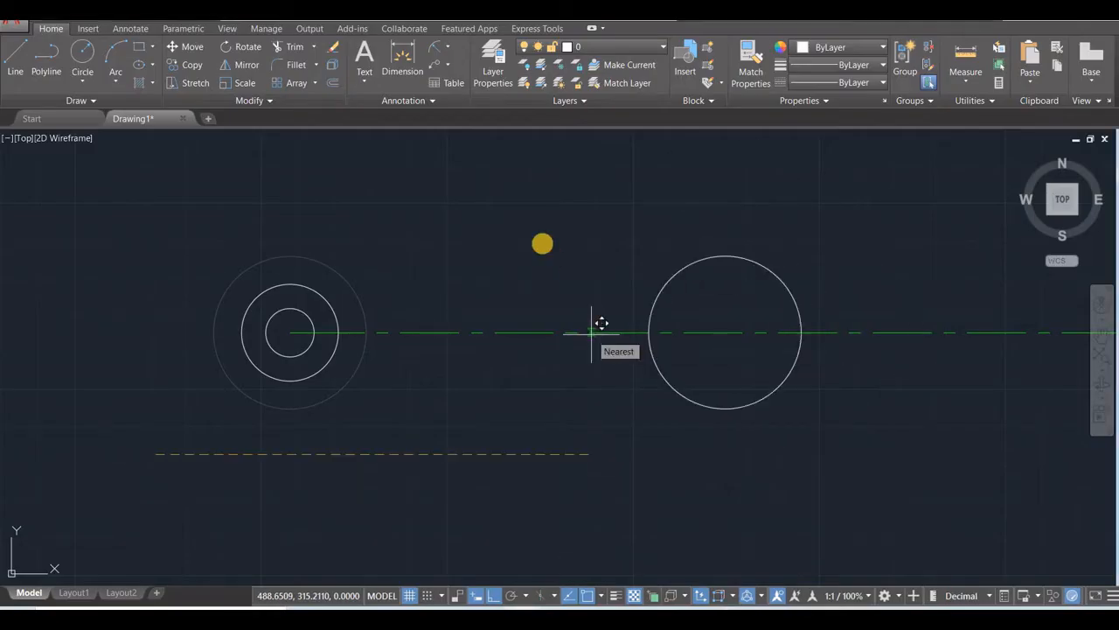
pyautogui.press('Return')
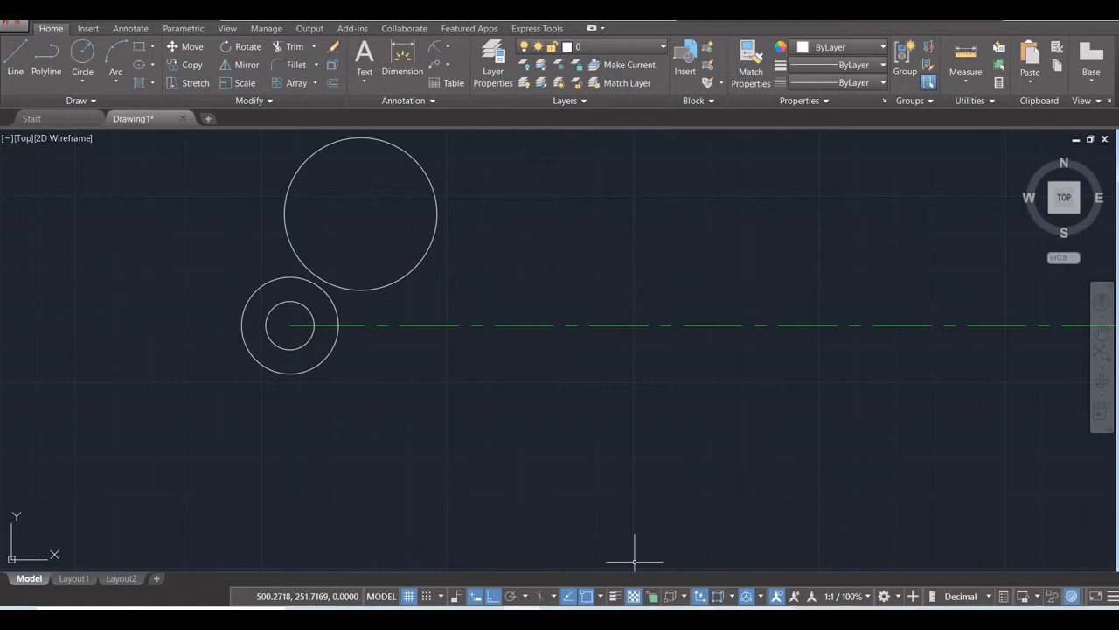
# Check the reference drawing, turn ortho off and draw a line 13 long at 168° from the moved circle's center.
pyautogui.moveTo(521, 616)
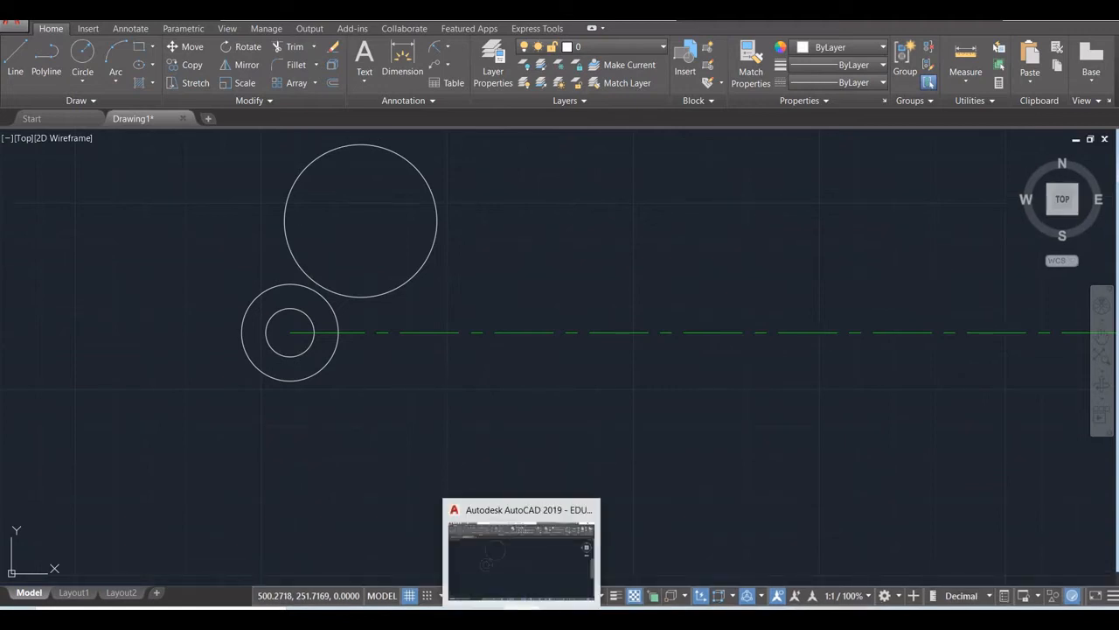
pyautogui.click(740, 616)
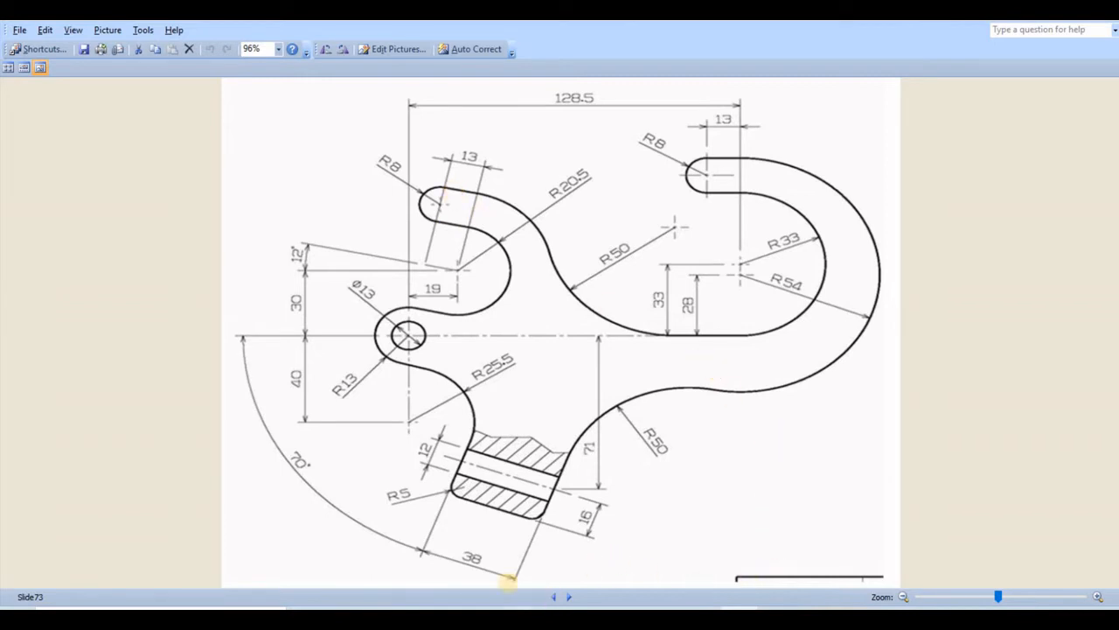
pyautogui.click(509, 609)
pyautogui.click(12, 58)
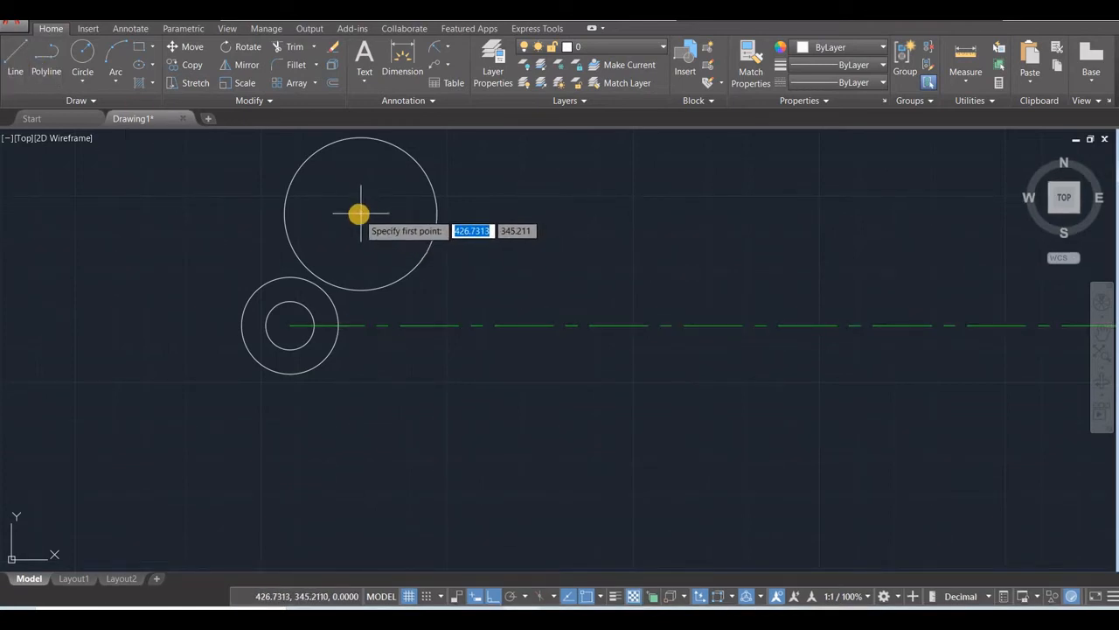
pyautogui.click(493, 596)
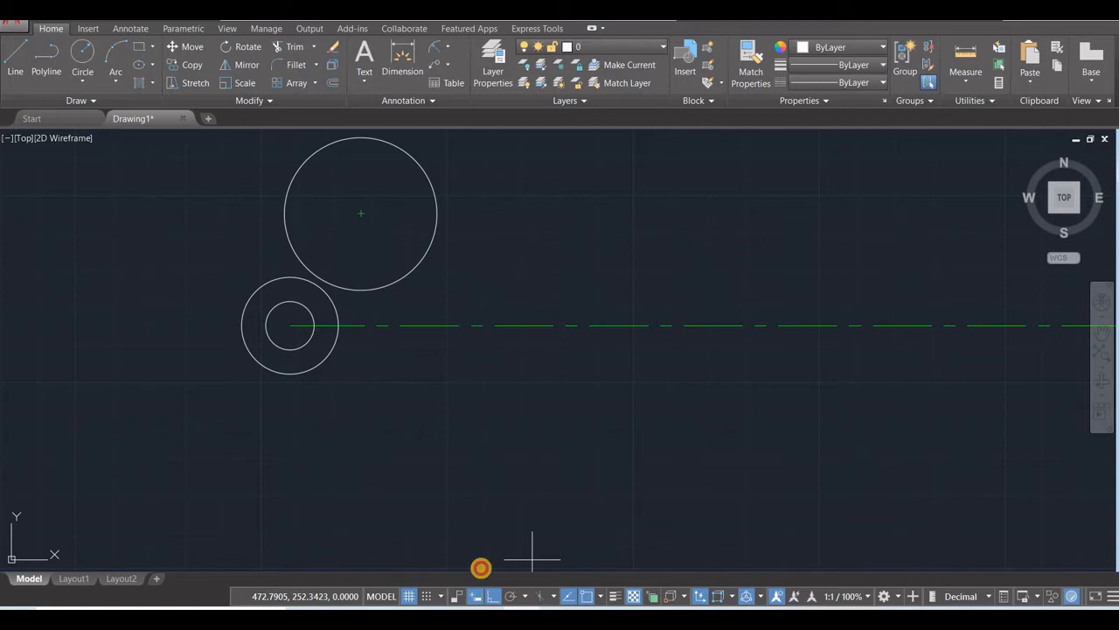
pyautogui.click(360, 212)
pyautogui.moveTo(202, 168)
pyautogui.mouseDown(button='middle')
pyautogui.moveTo(249, 243)
pyautogui.moveTo(297, 407)
pyautogui.mouseUp(button='middle')
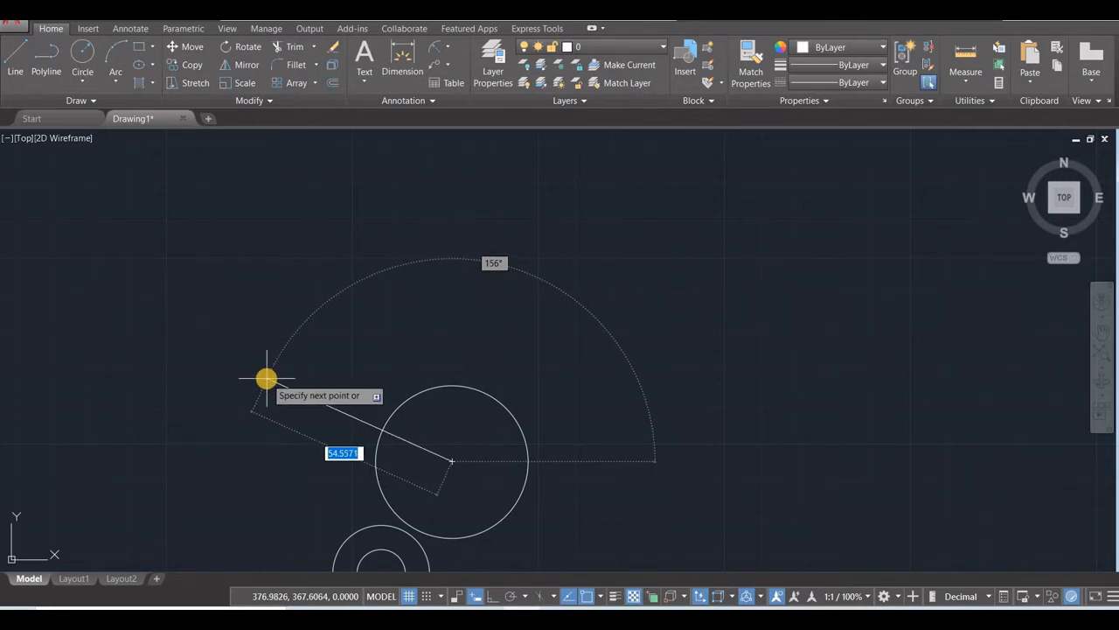
pyautogui.write('13')
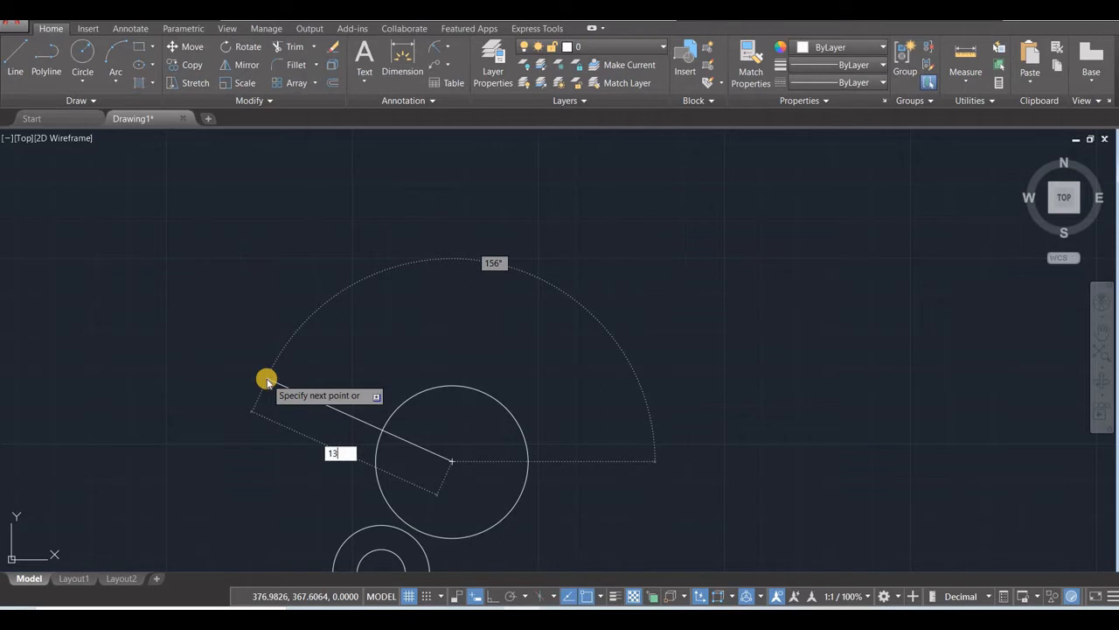
pyautogui.press('Tab')
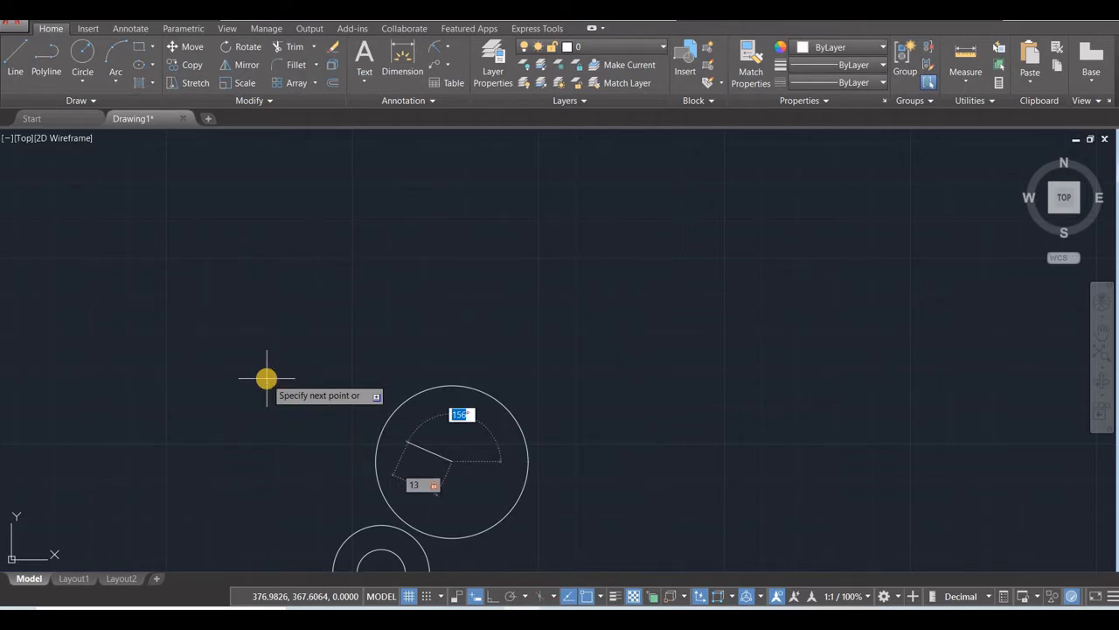
pyautogui.write('168')
pyautogui.press('Return')
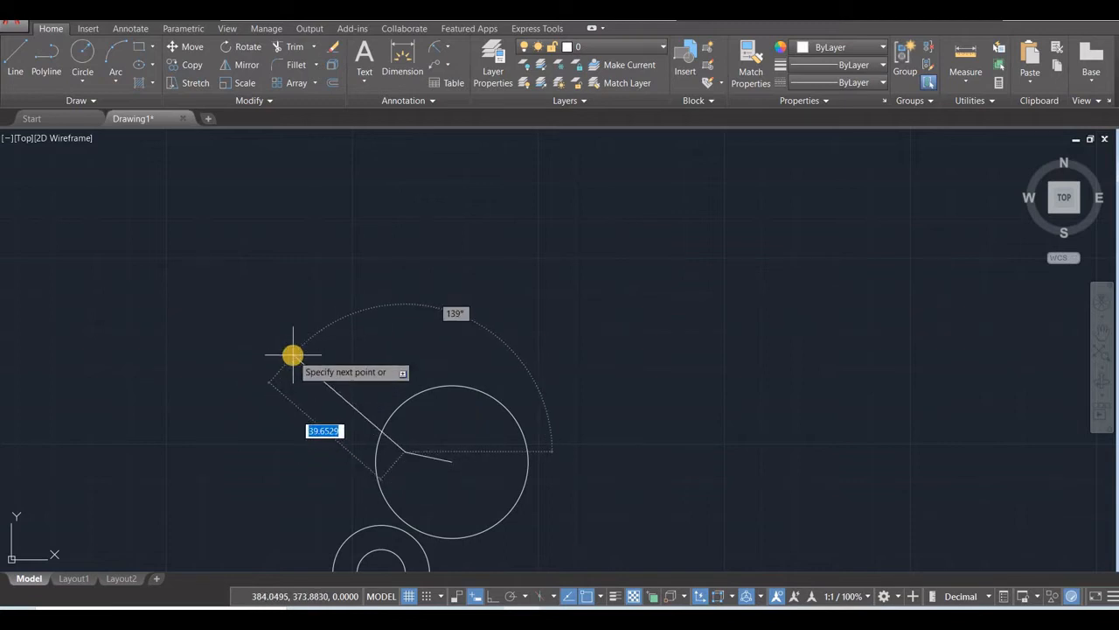
pyautogui.press('Escape')
# Offset the angled line by 20.5 to both its upper and lower sides.
pyautogui.scroll(4, 411, 475)
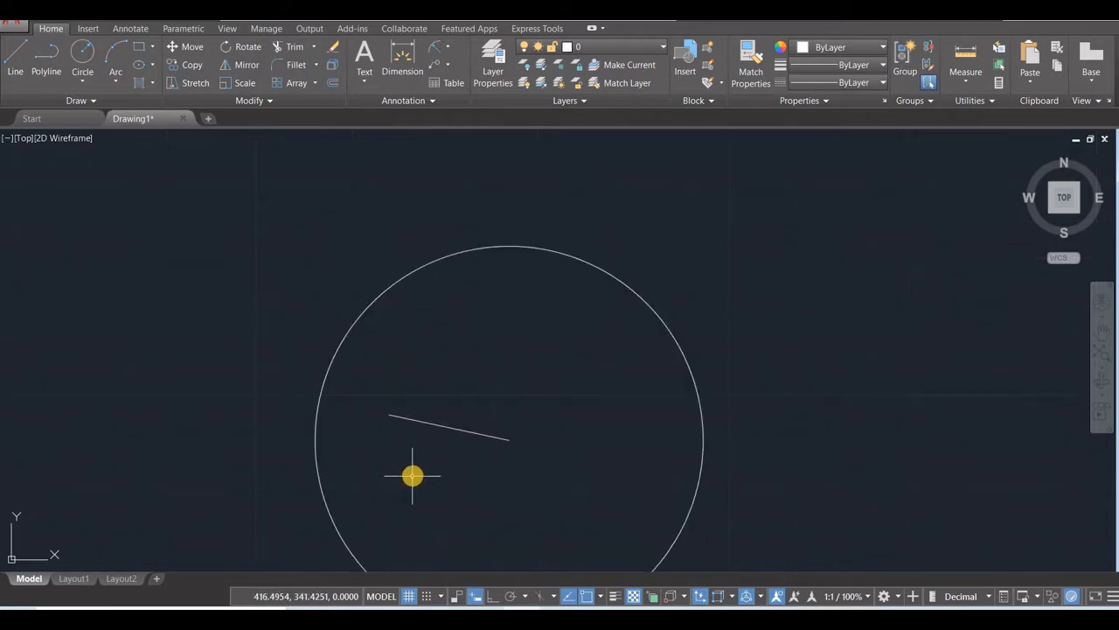
pyautogui.scroll(-3, 280, 397)
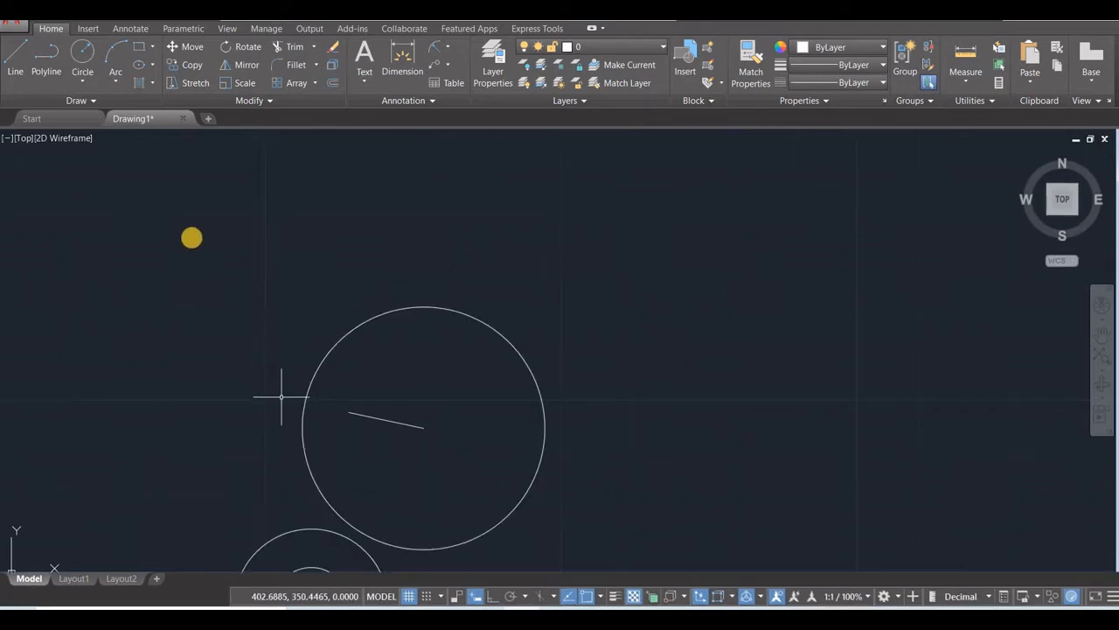
pyautogui.click(331, 83)
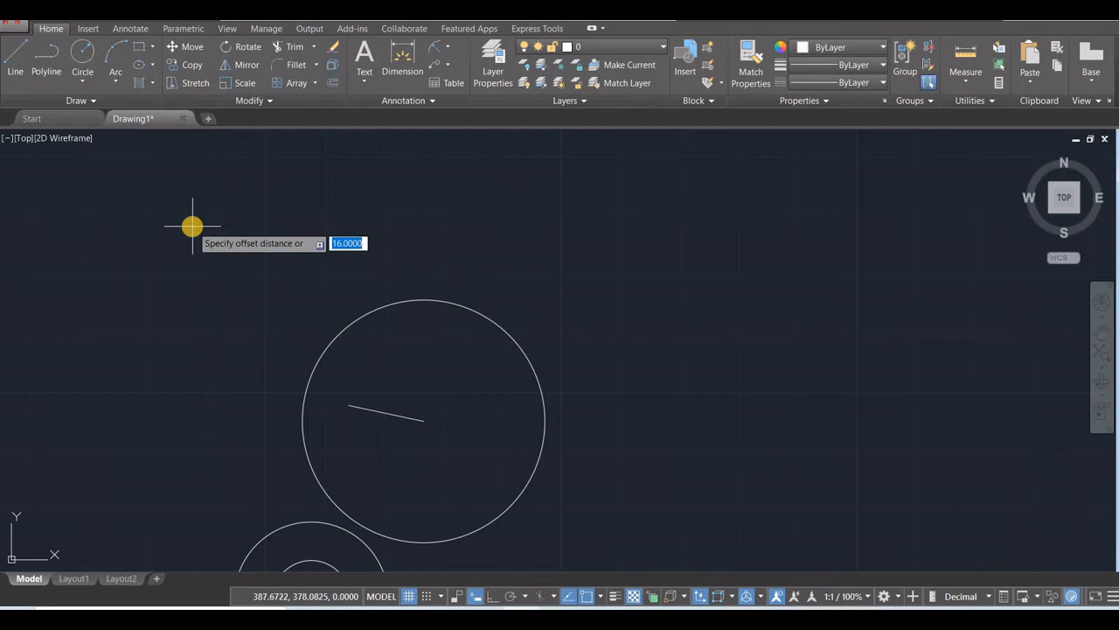
pyautogui.write('20.5')
pyautogui.press('Return')
pyautogui.click(394, 412)
pyautogui.click(437, 244)
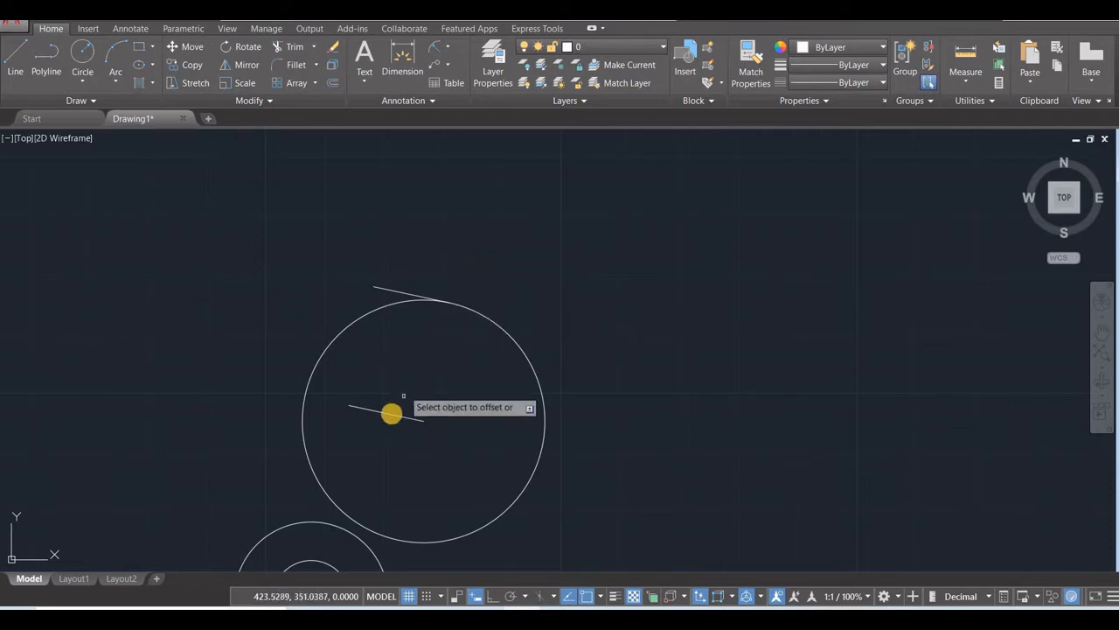
pyautogui.click(389, 413)
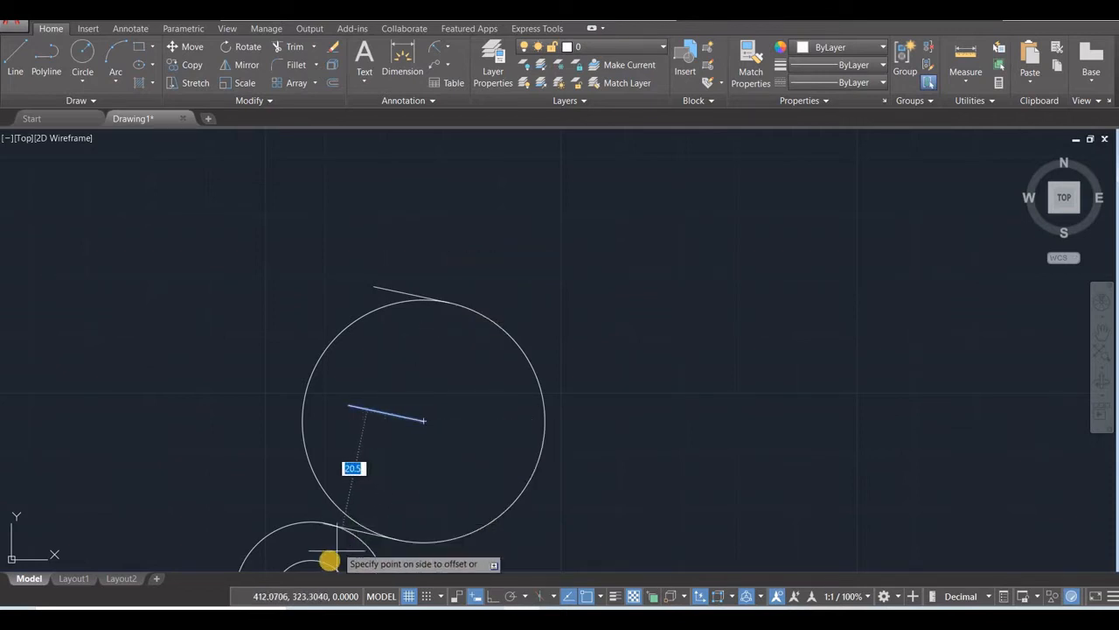
pyautogui.click(455, 251)
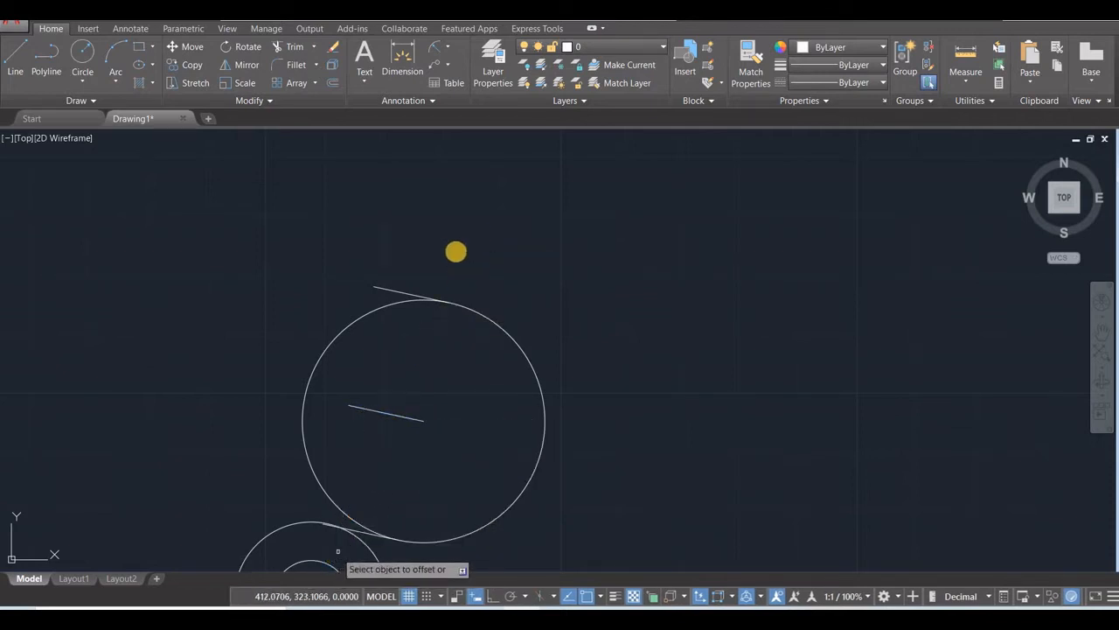
# Offset the upper tangent line outward by 8 and end the offset command.
pyautogui.click(397, 287)
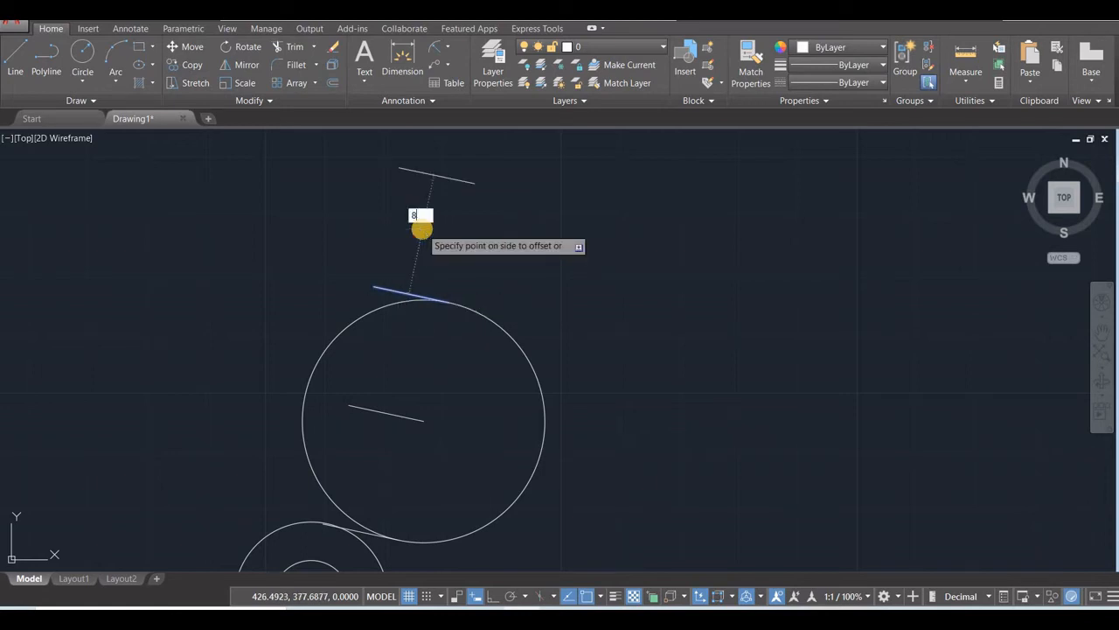
pyautogui.click(422, 229)
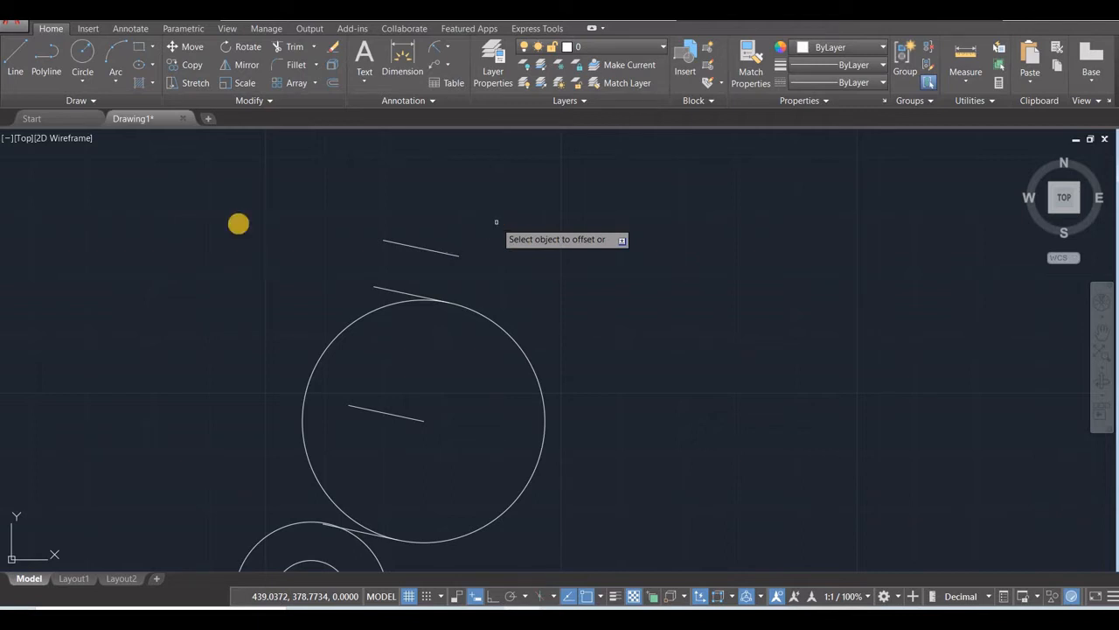
pyautogui.press('Escape')
# Draw a two-point circle between the left endpoints of the two upper angled lines.
pyautogui.click(83, 83)
pyautogui.click(92, 165)
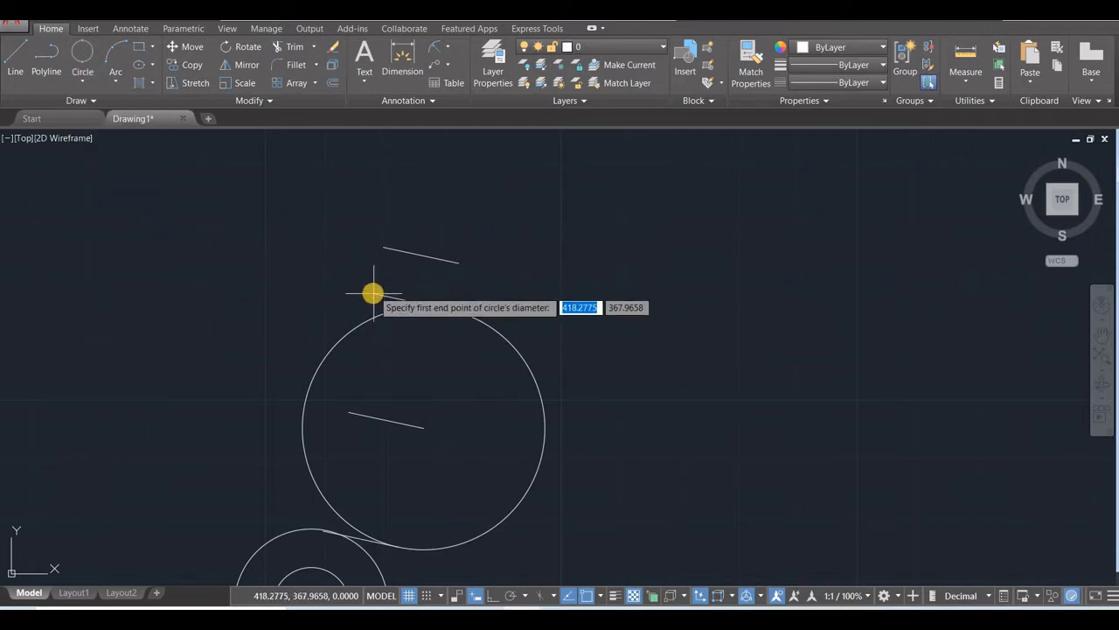
pyautogui.click(380, 249)
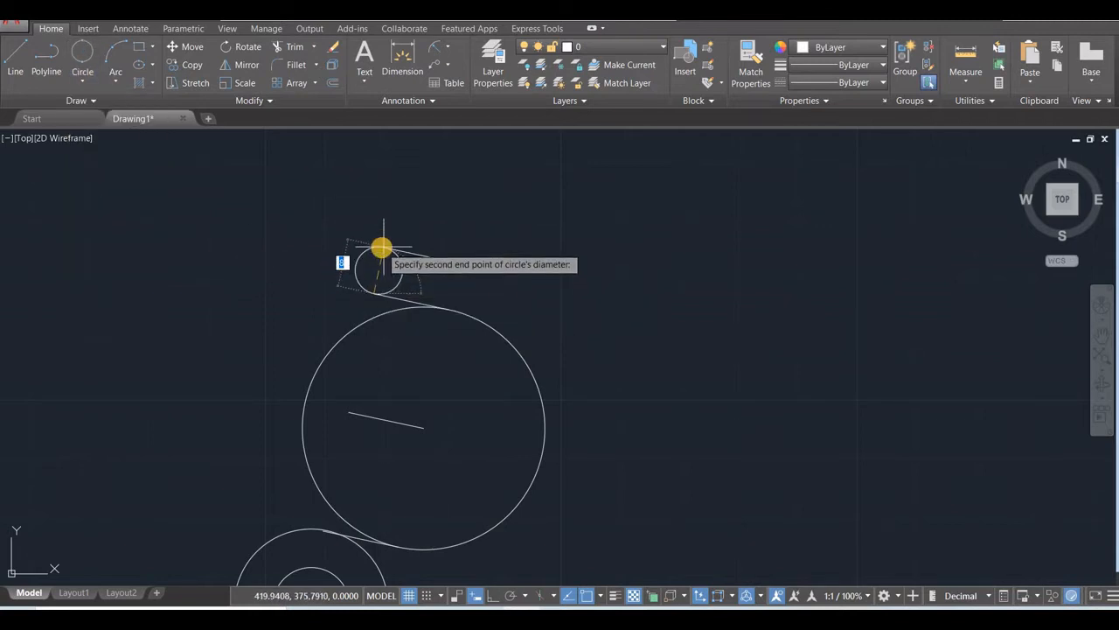
pyautogui.click(382, 249)
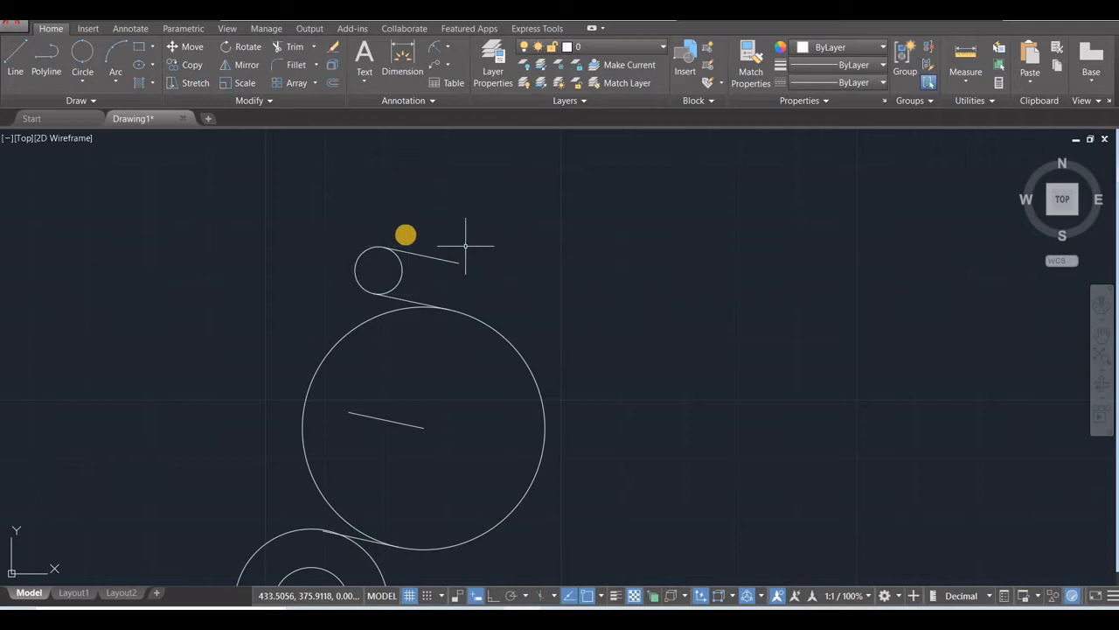
# Trim away the radius 20.5 circle's left part between its tangent lines and the inner half of the small tip circle.
pyautogui.click(294, 50)
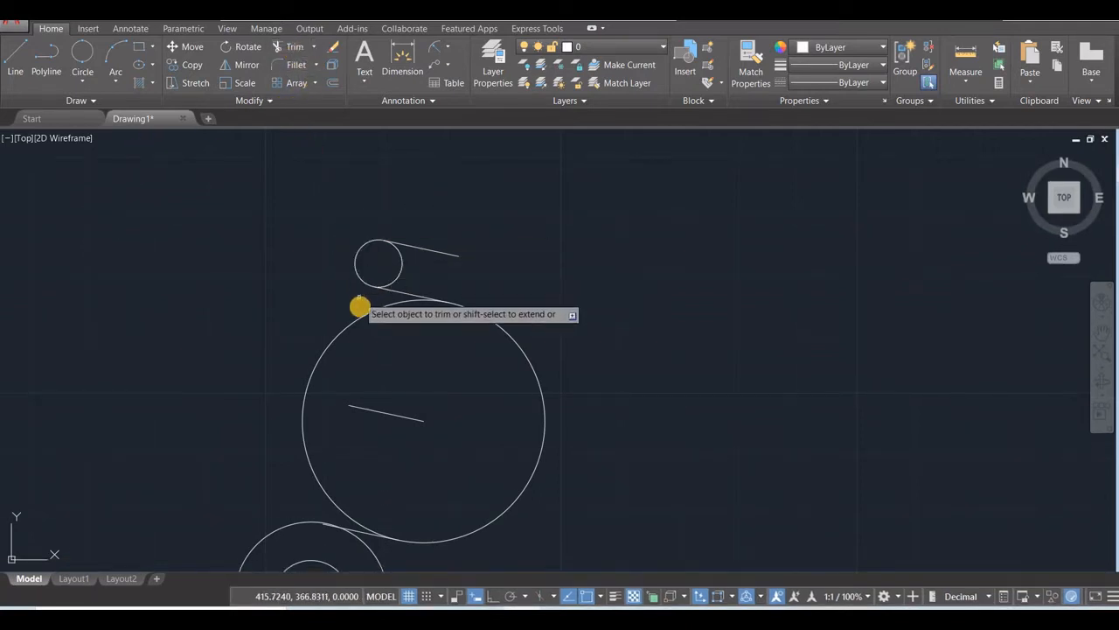
pyautogui.click(359, 314)
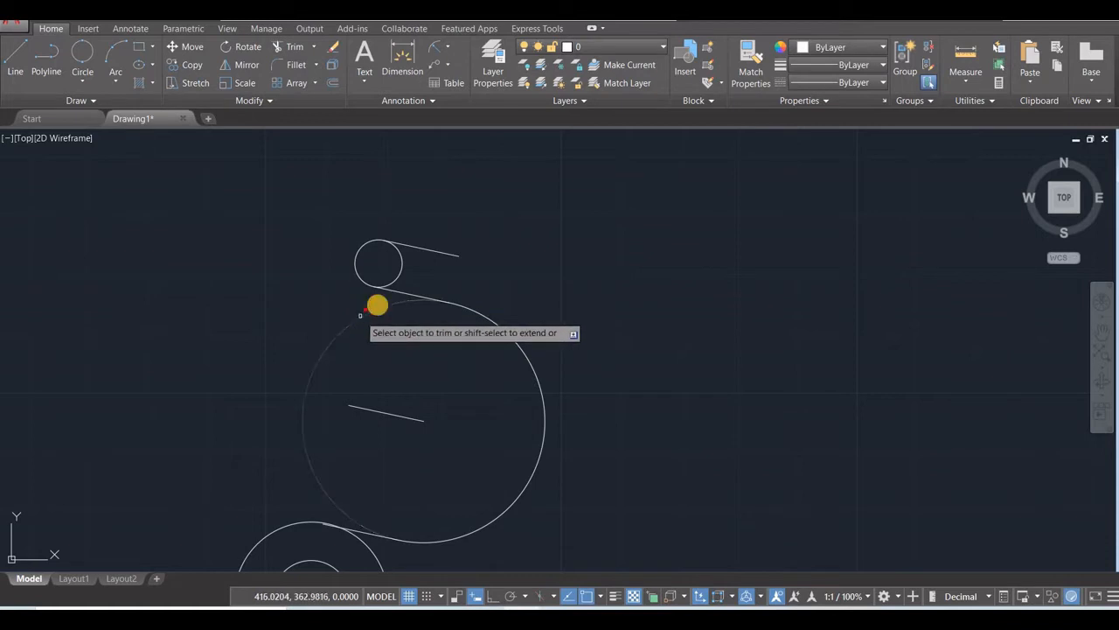
pyautogui.click(398, 273)
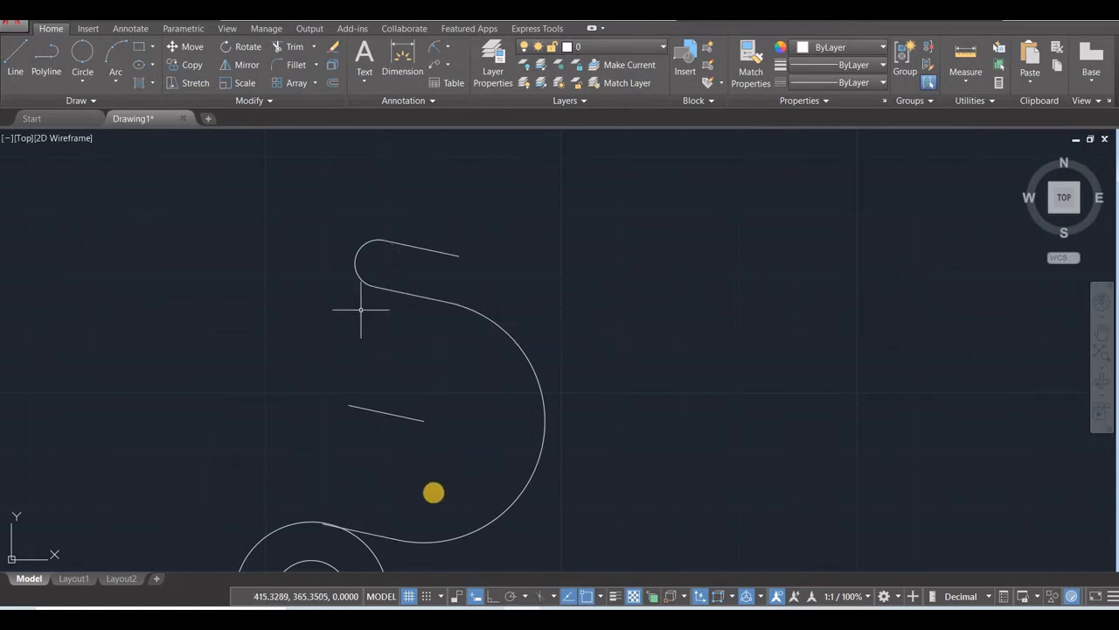
# Trim the end of the lower tangent line that runs inside the circle around the hole and end the trim.
pyautogui.scroll(2, 300, 117)
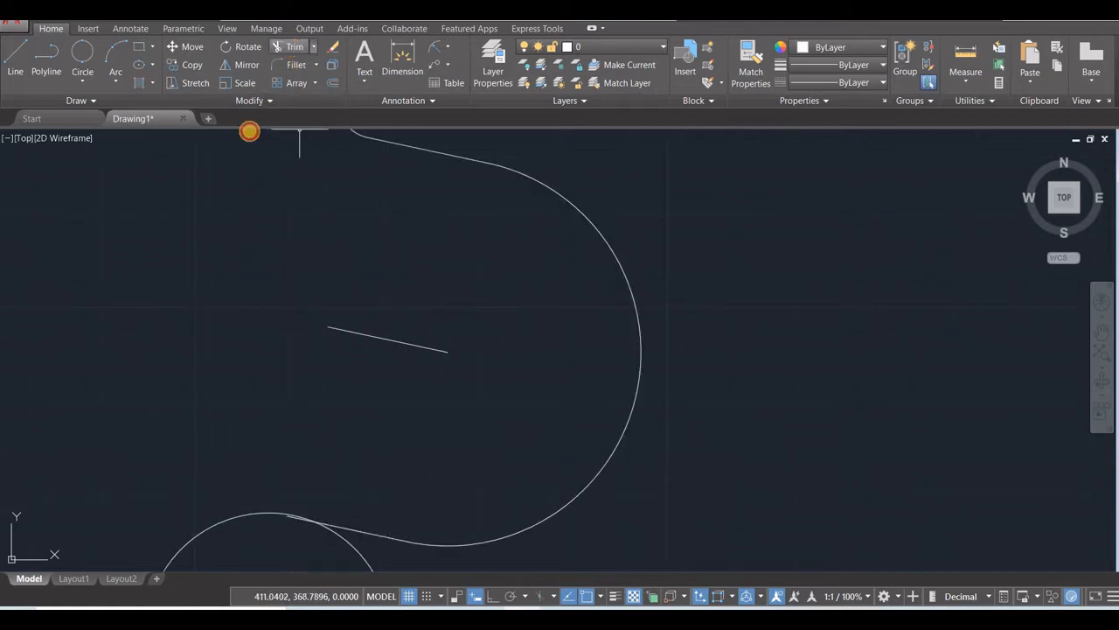
pyautogui.press('Return')
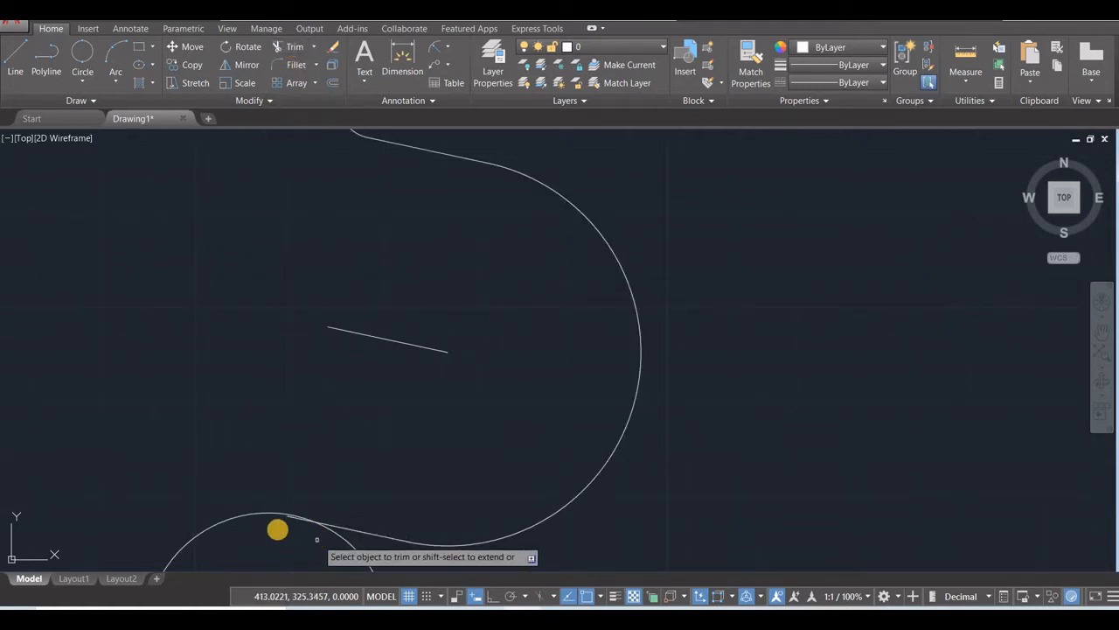
pyautogui.scroll(3, 277, 527)
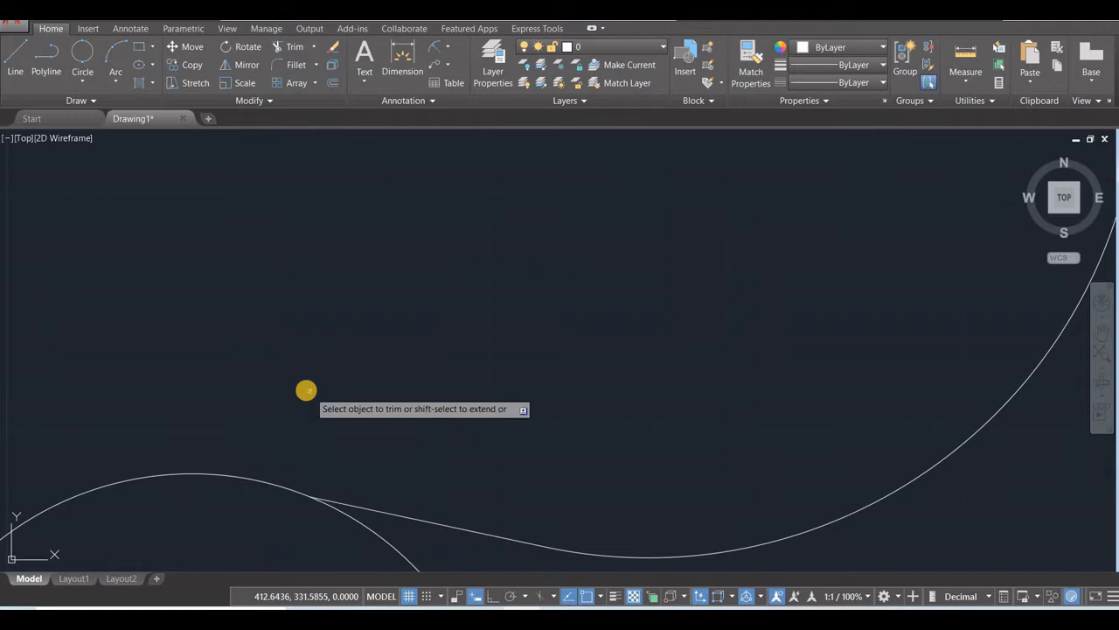
pyautogui.scroll(-4, 306, 390)
pyautogui.scroll(-3, 295, 305)
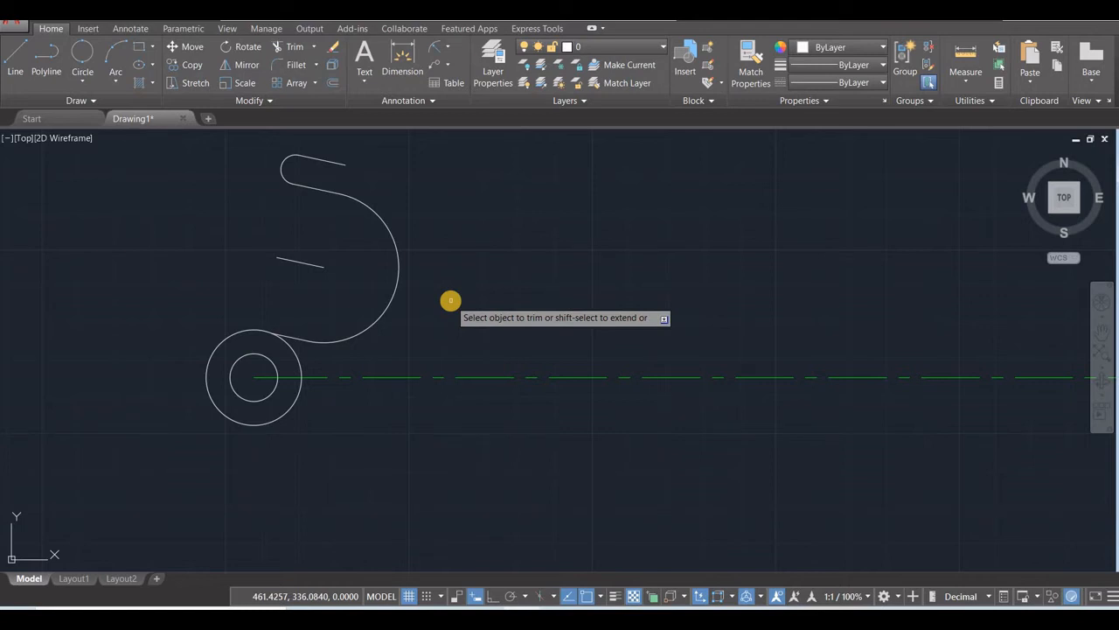
pyautogui.press('Escape')
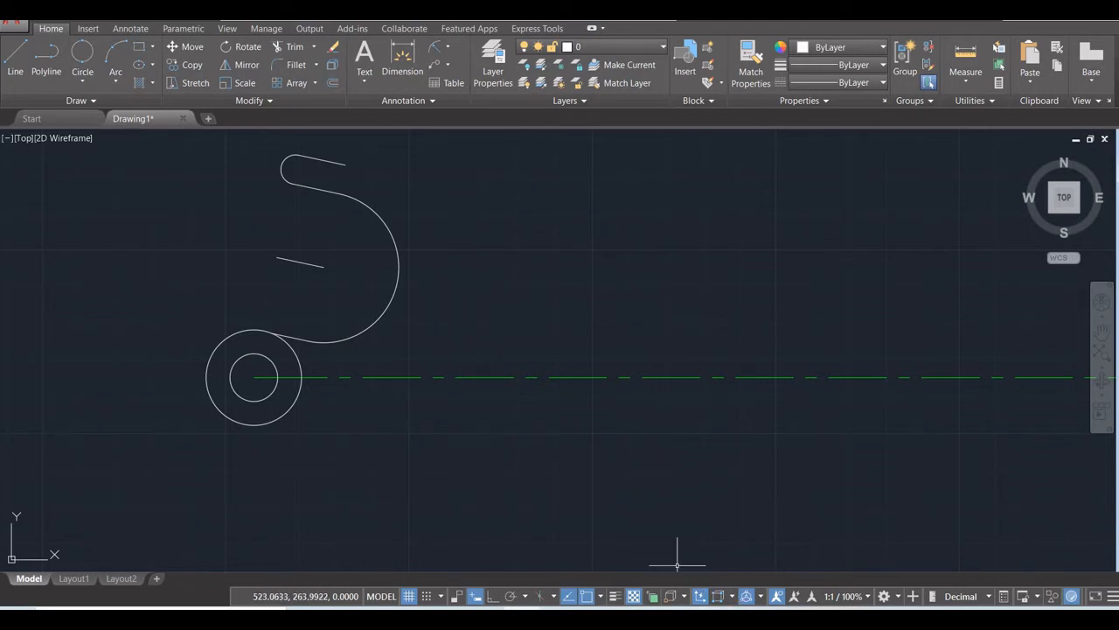
# Check the reference drawing and draw a circle of radius 54 centered on the small hole.
pyautogui.hotkey('alt', 'Tab')
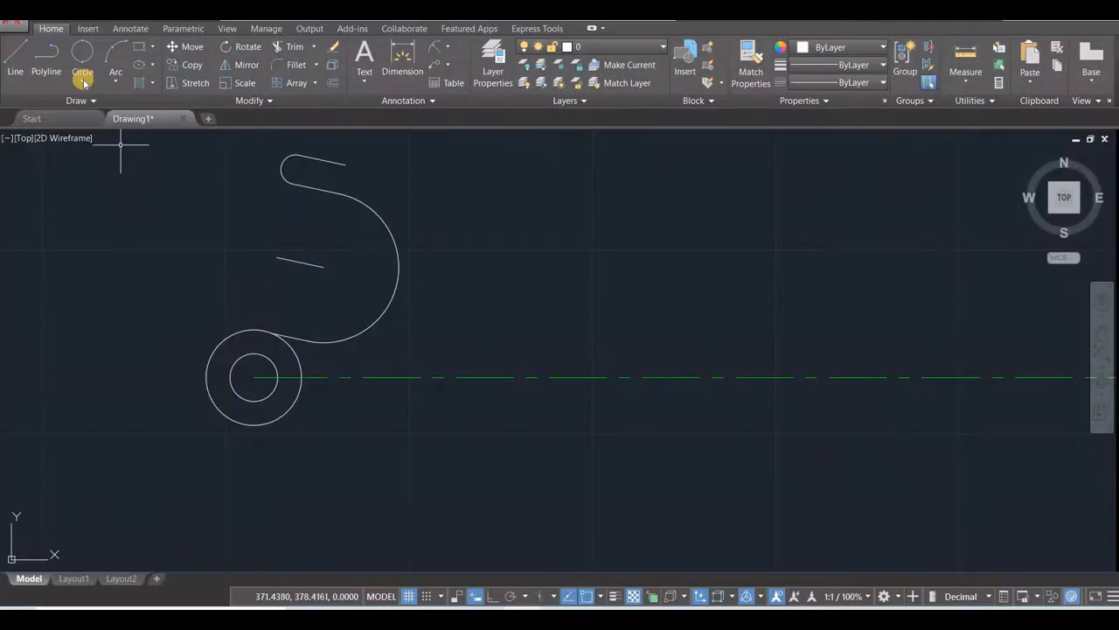
pyautogui.click(83, 80)
pyautogui.click(108, 106)
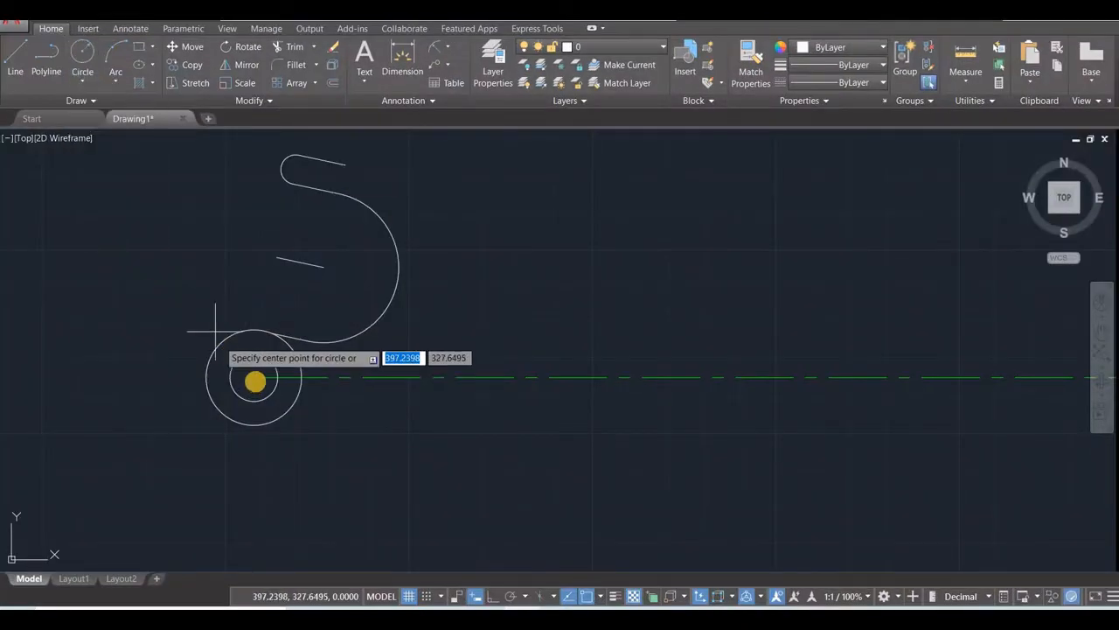
pyautogui.click(254, 377)
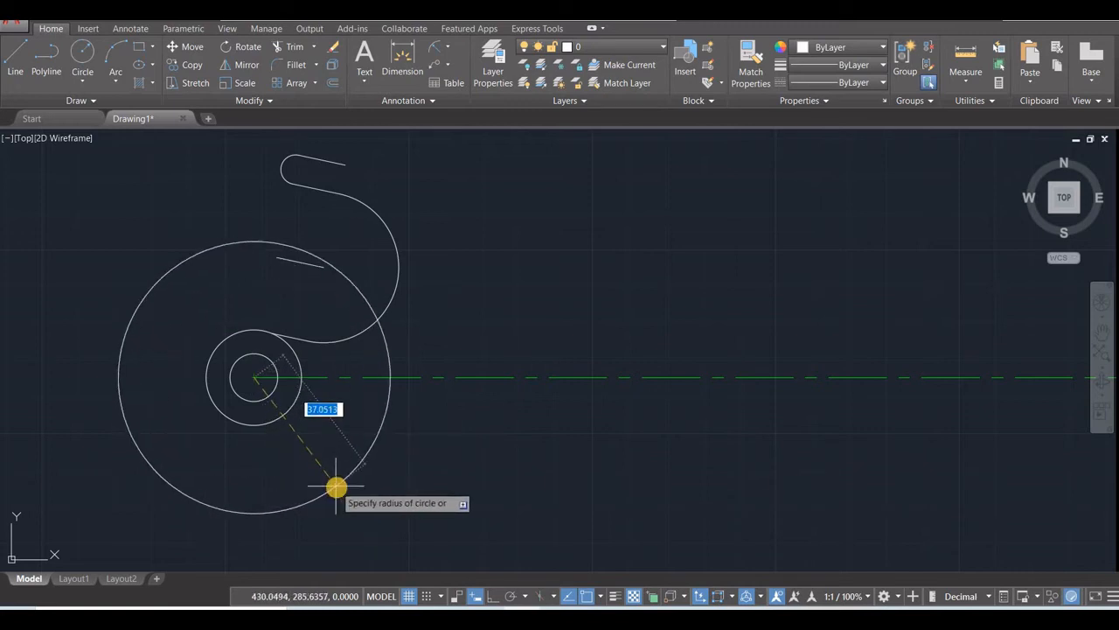
pyautogui.write('54')
pyautogui.press('Return')
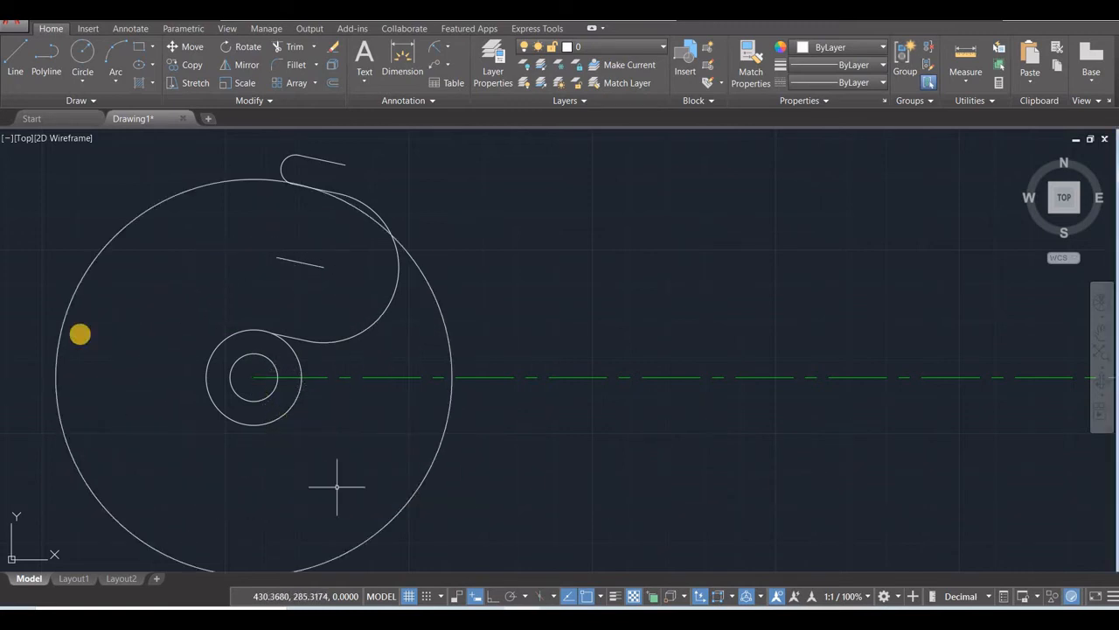
# Draw a circle of radius 33 from the same hole center.
pyautogui.click(79, 54)
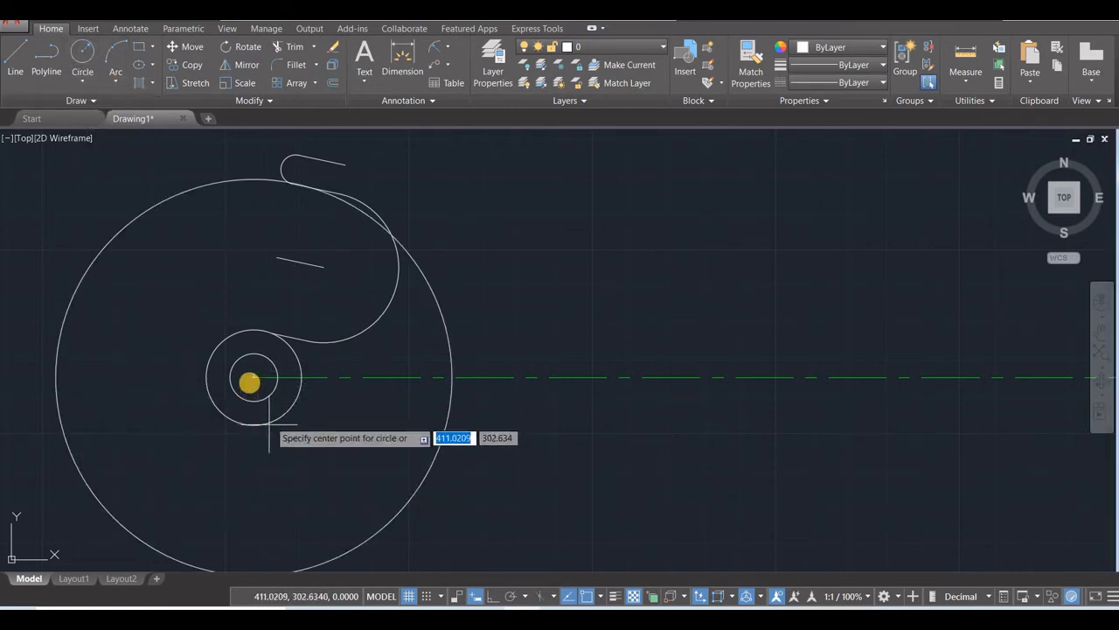
pyautogui.click(254, 378)
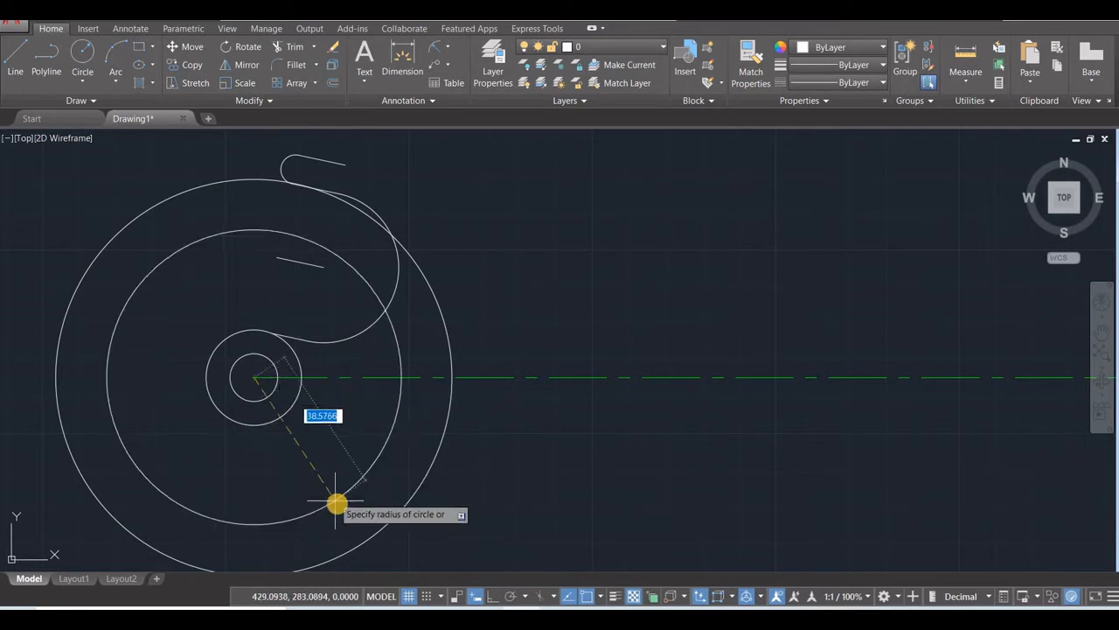
pyautogui.write('33')
pyautogui.press('Return')
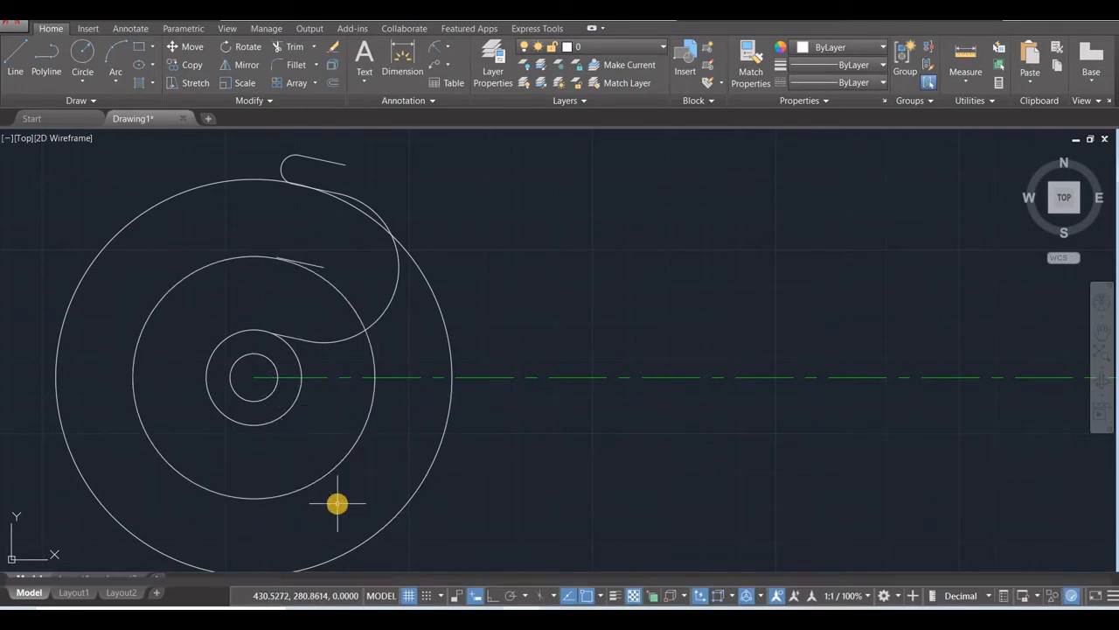
# Move the radius 33 circle 128.5 to the right and 33 up, checking the offsets in the reference drawing.
pyautogui.click(249, 68)
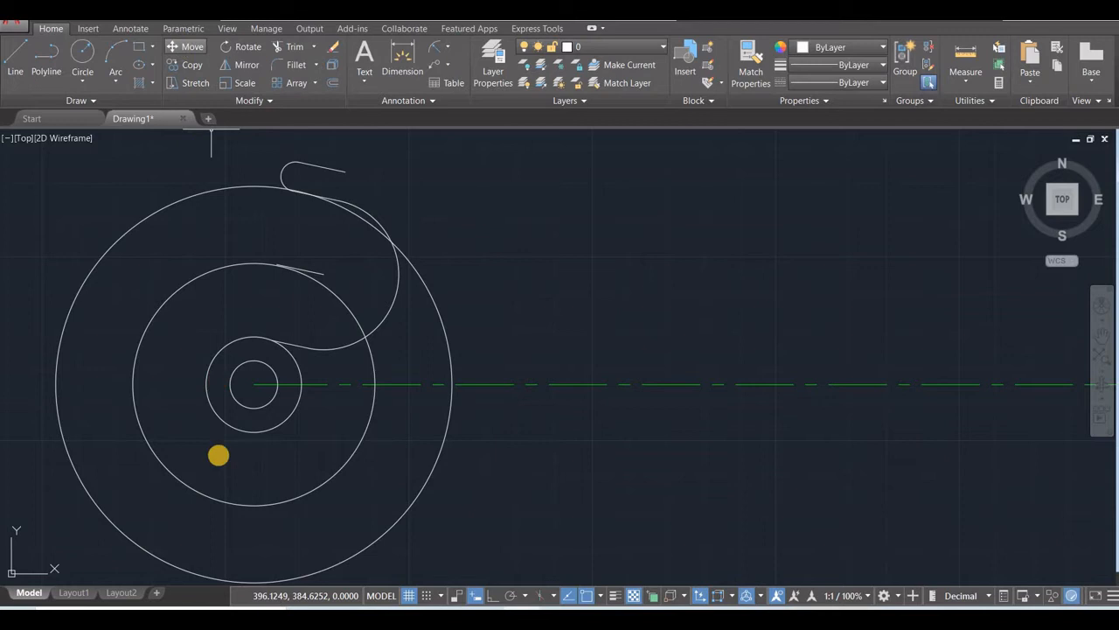
pyautogui.click(216, 499)
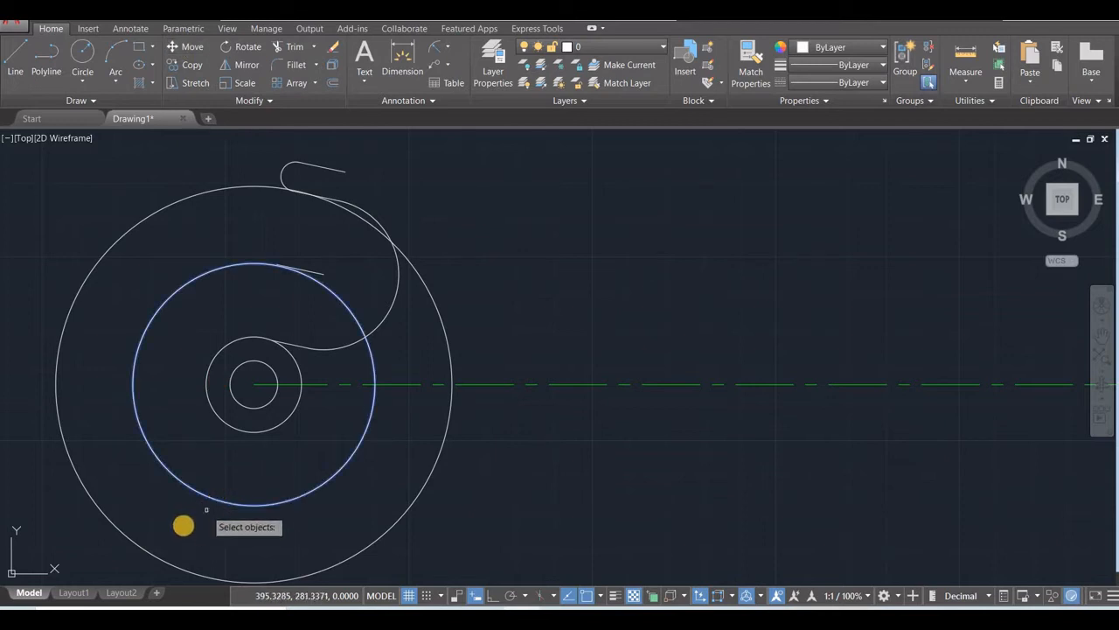
pyautogui.press('Return')
pyautogui.click(197, 519)
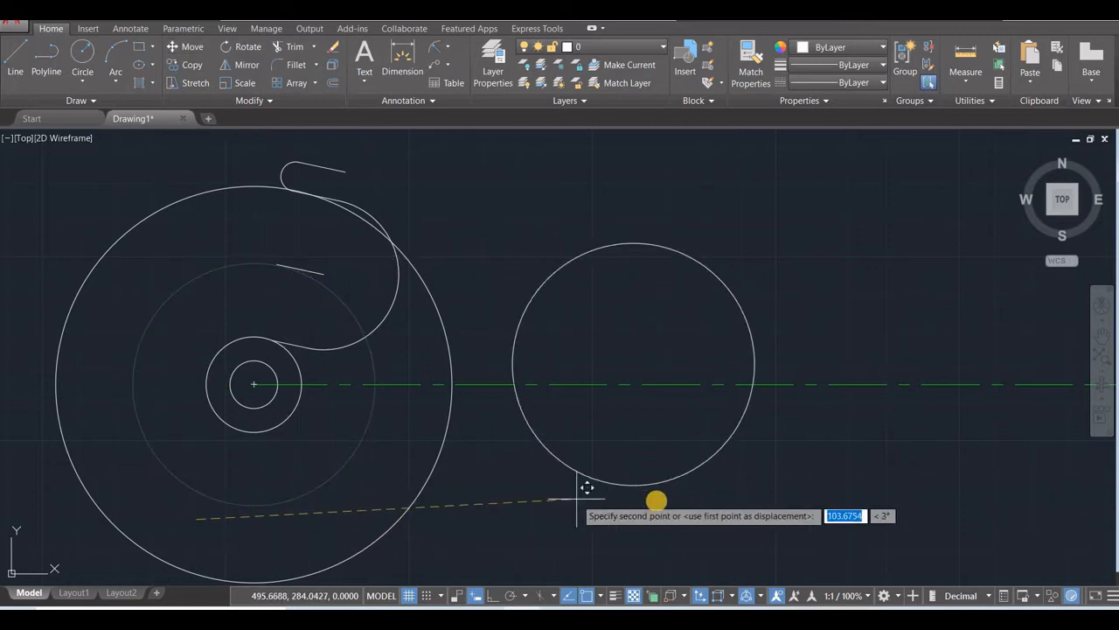
pyautogui.click(492, 595)
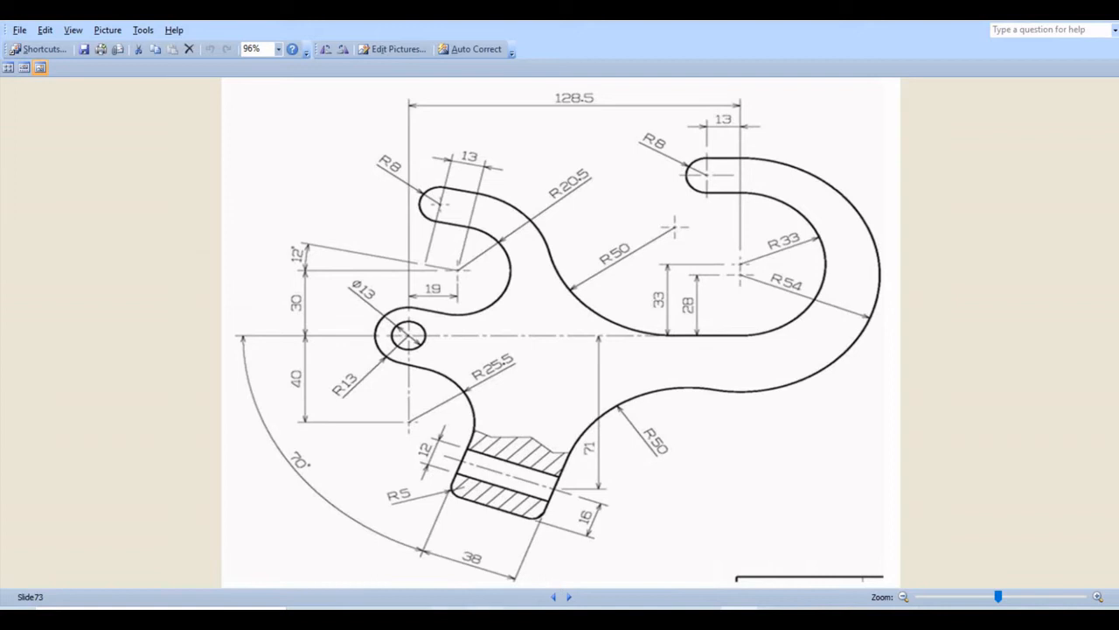
pyautogui.moveTo(521, 619)
pyautogui.click(521, 560)
pyautogui.write('128.5')
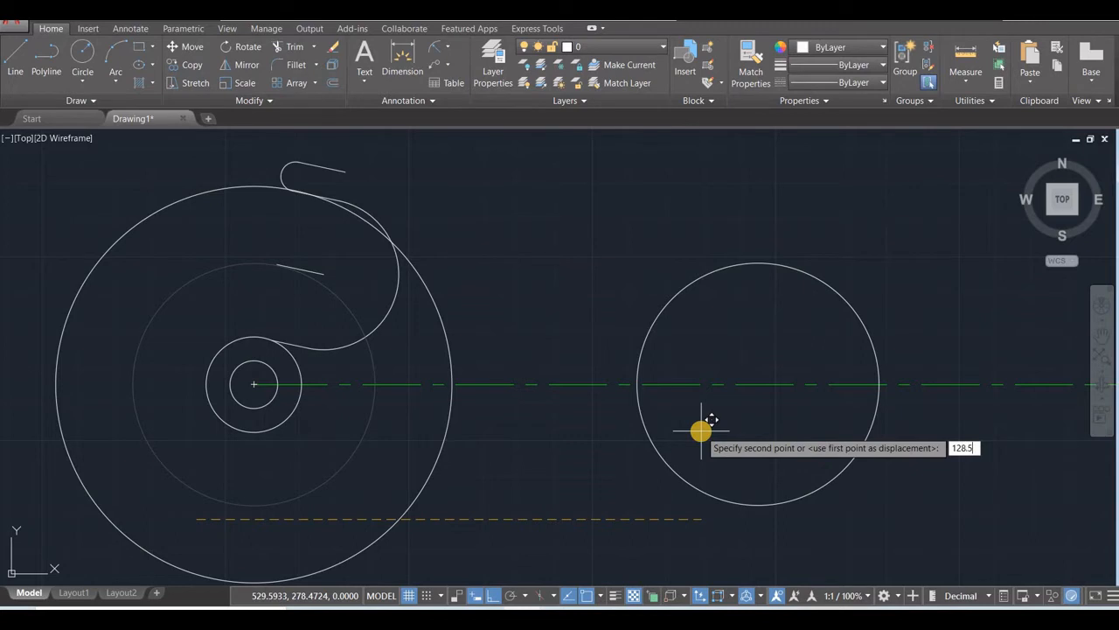
pyautogui.press('Tab')
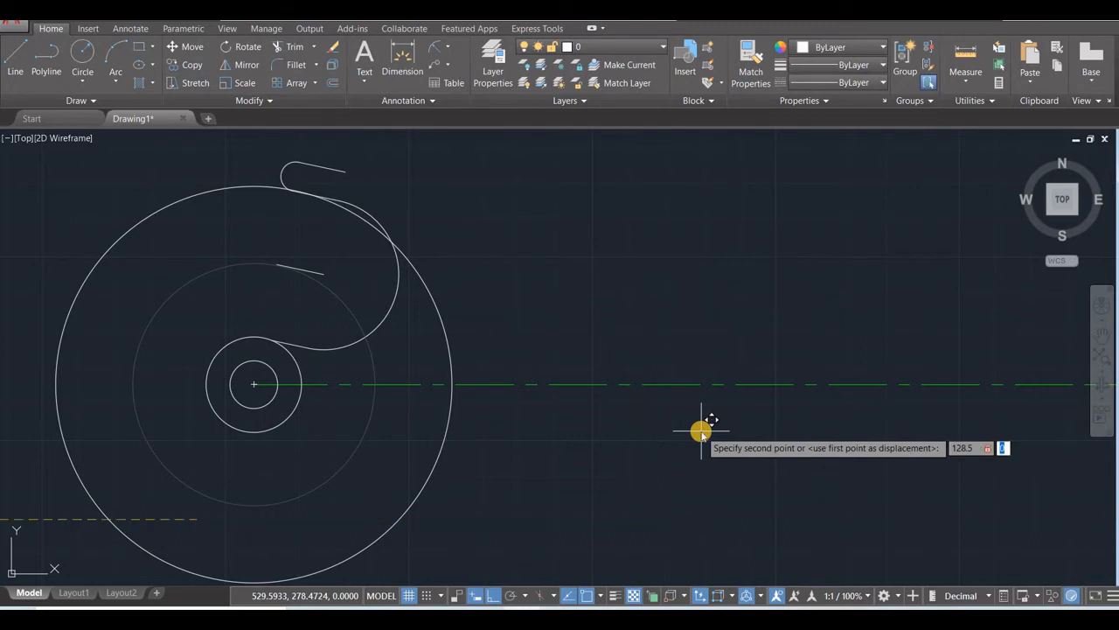
pyautogui.press('Return')
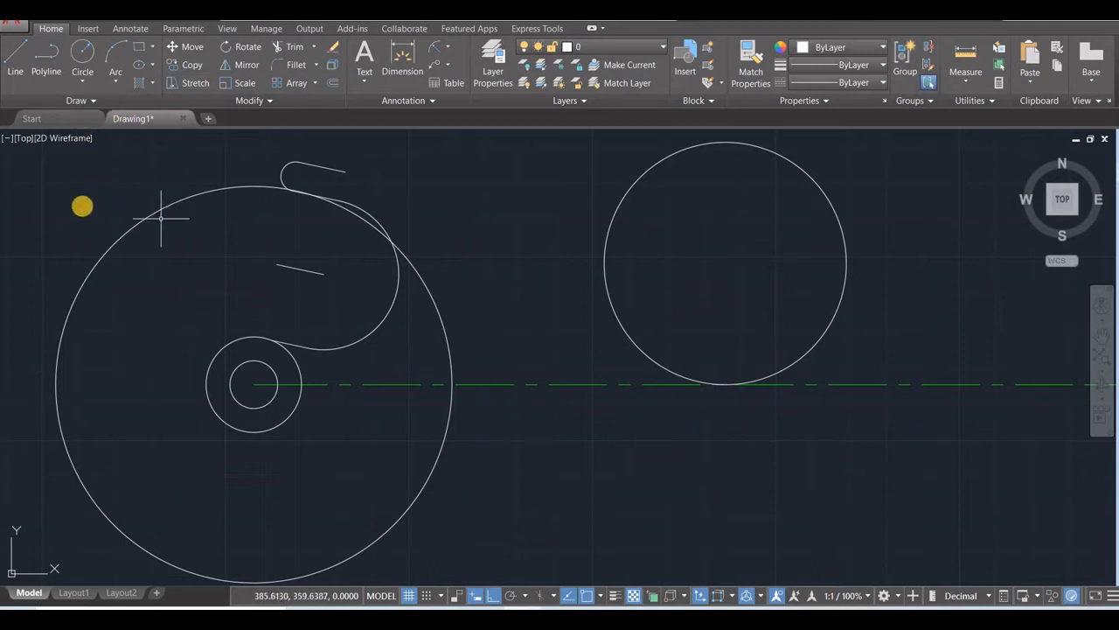
# Move the radius 54 circle 128.5 to the right and 28 up.
pyautogui.press('space')
pyautogui.click(108, 251)
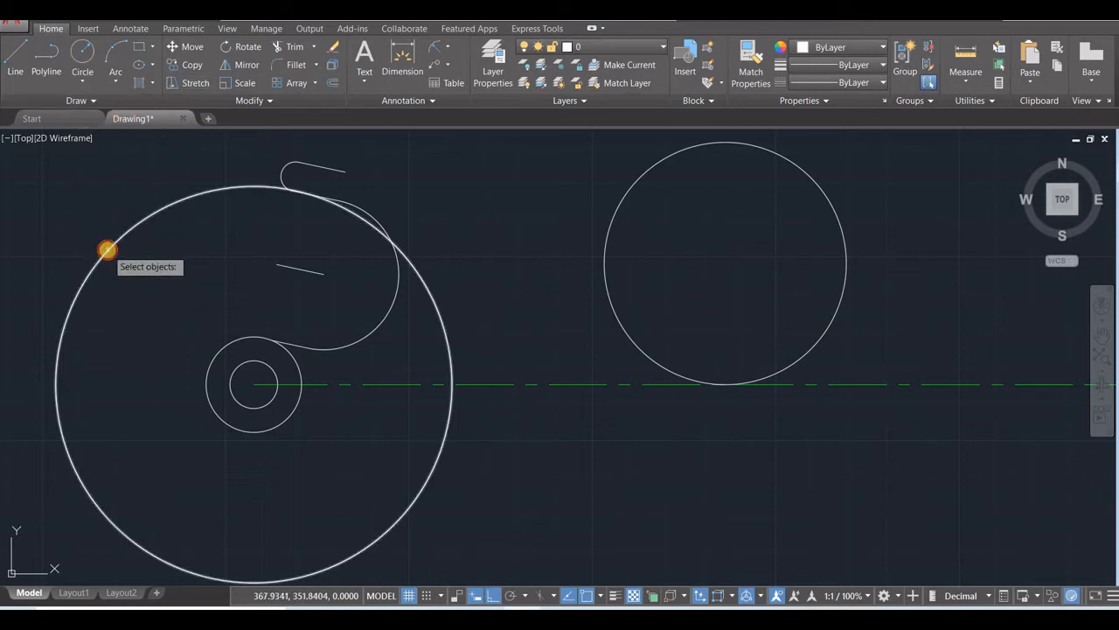
pyautogui.press('Return')
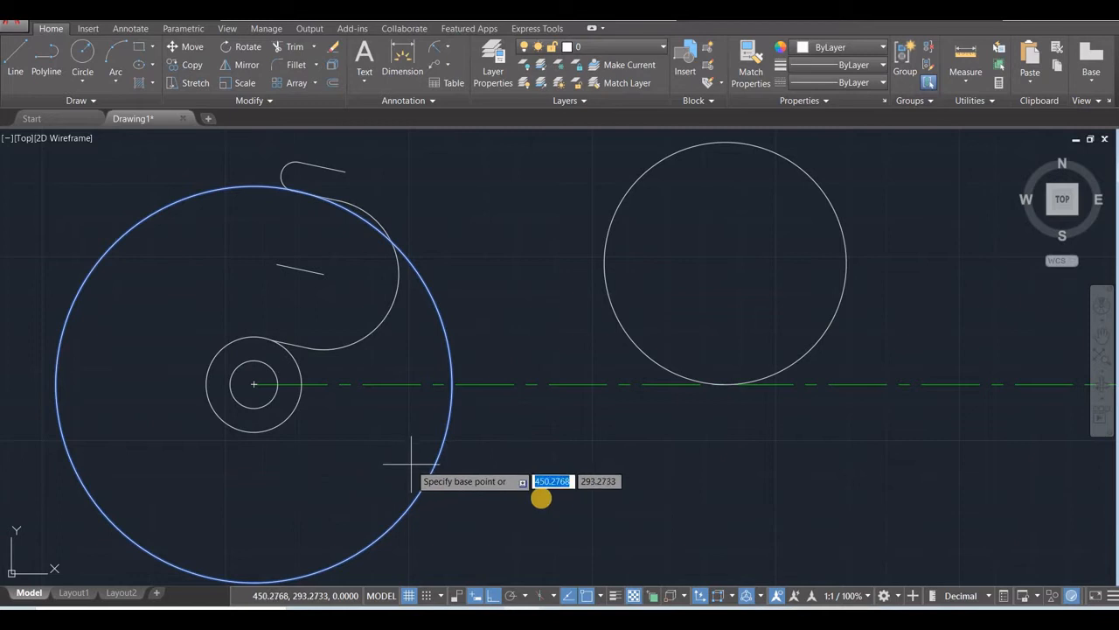
pyautogui.click(557, 500)
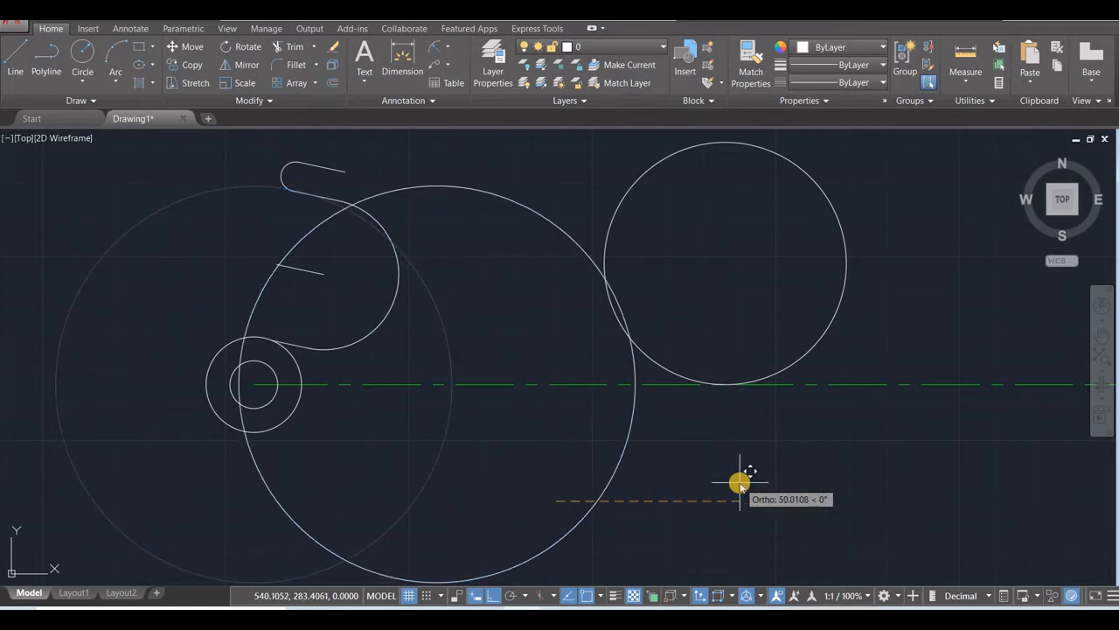
pyautogui.write('128.5')
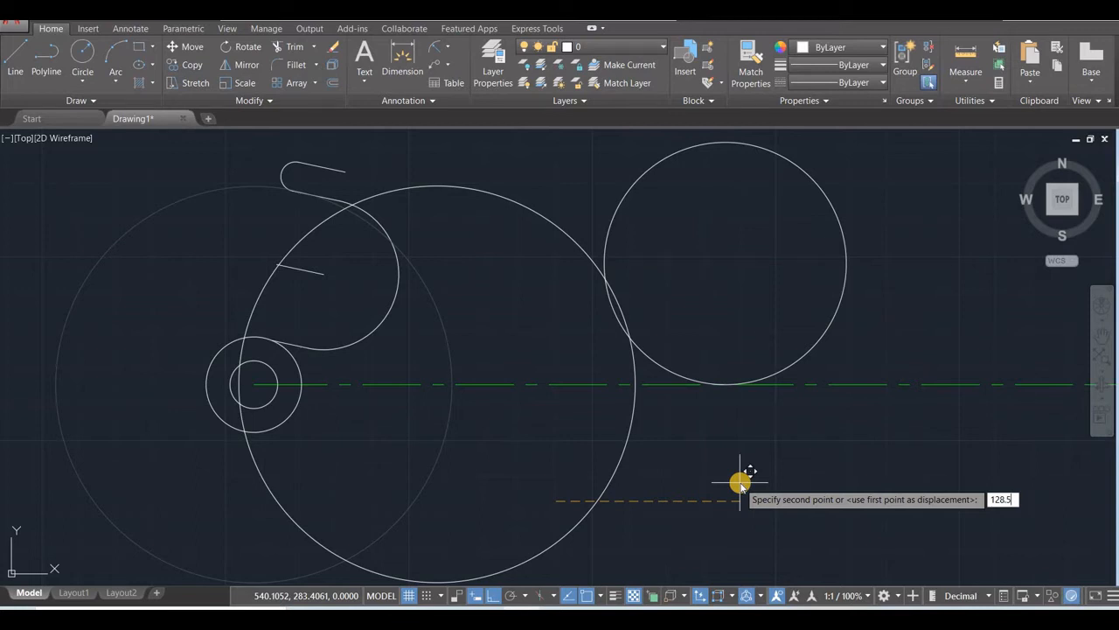
pyautogui.press('BackSpace')
pyautogui.press('BackSpace')
pyautogui.press('BackSpace')
pyautogui.press('BackSpace')
pyautogui.press('BackSpace')
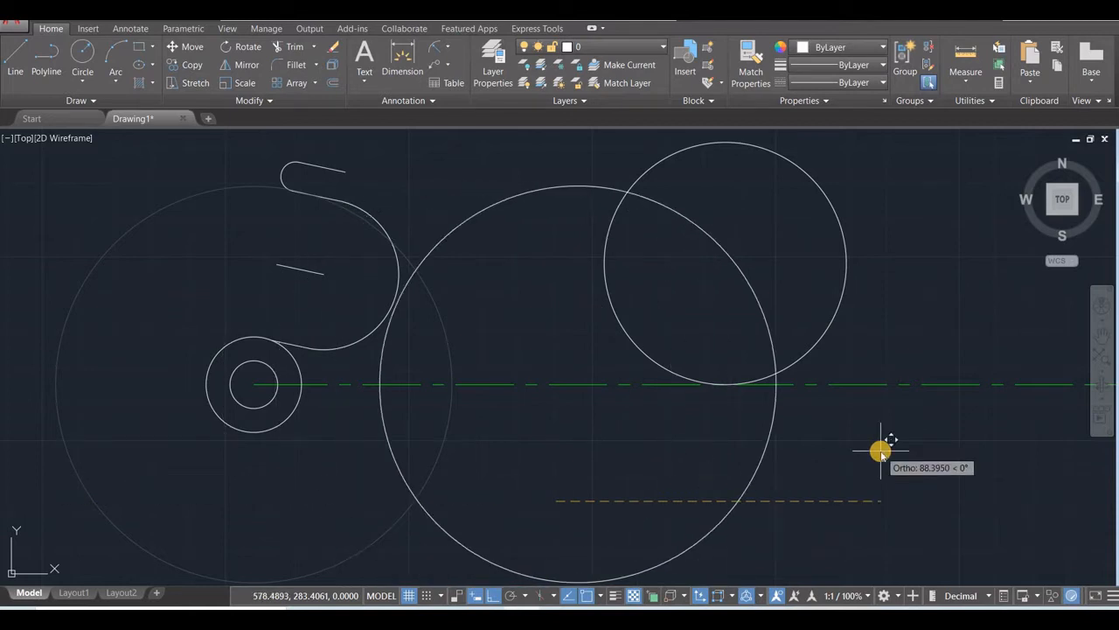
pyautogui.write('128.5,28')
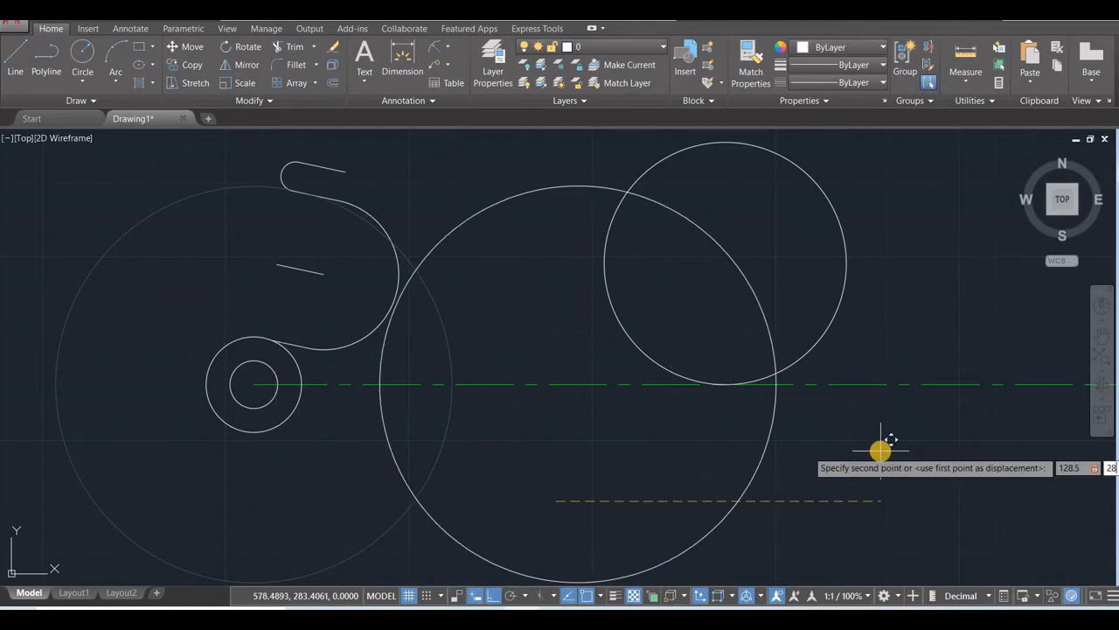
pyautogui.press('Return')
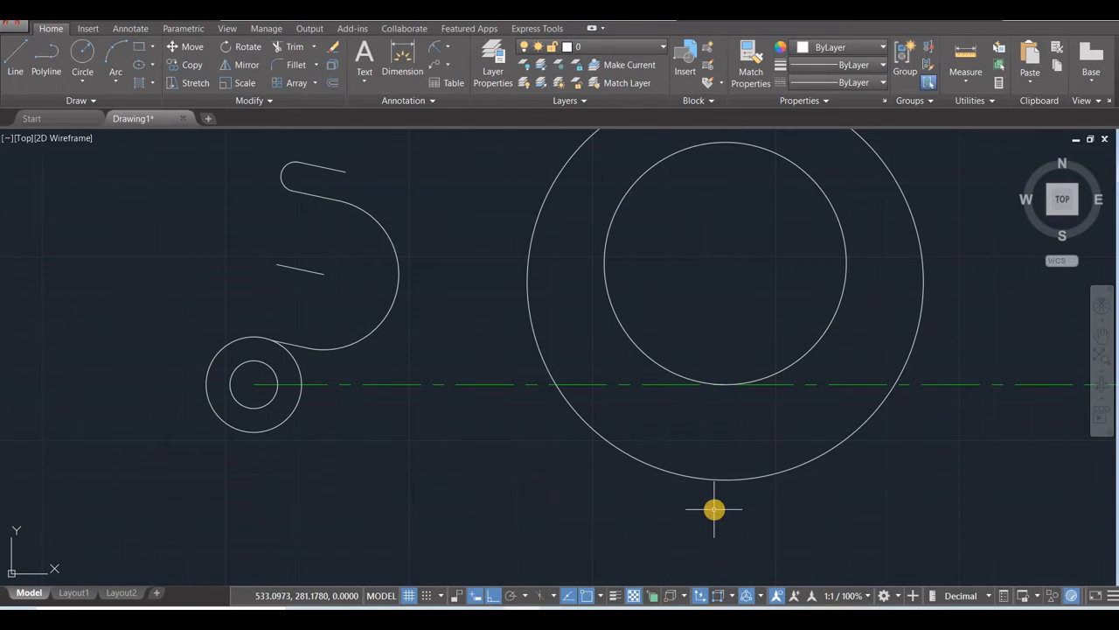
pyautogui.scroll(-2, 714, 508)
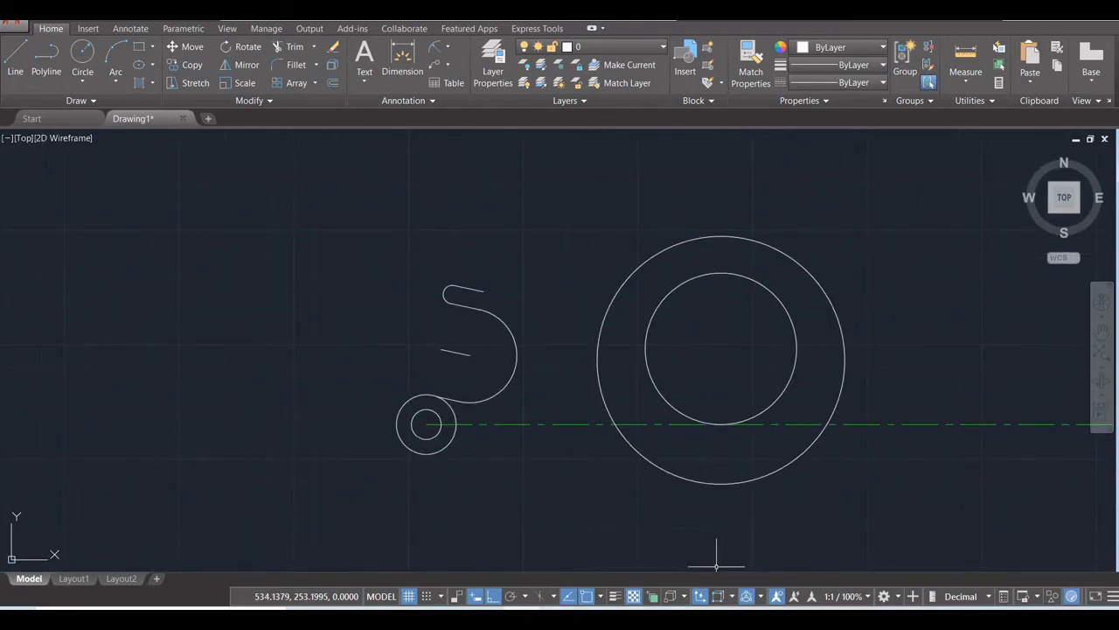
# Check the reference drawing and draw a vertical line from the radius 33 circle's center up past the radius 54 circle.
pyautogui.click(739, 619)
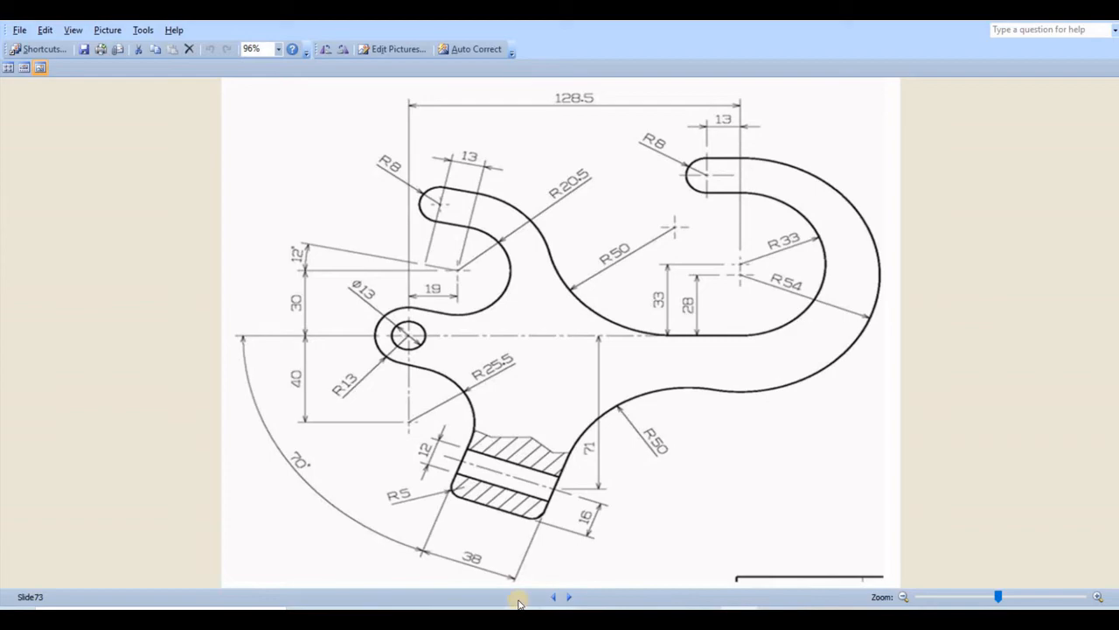
pyautogui.hotkey('alt', 'Tab')
pyautogui.click(12, 55)
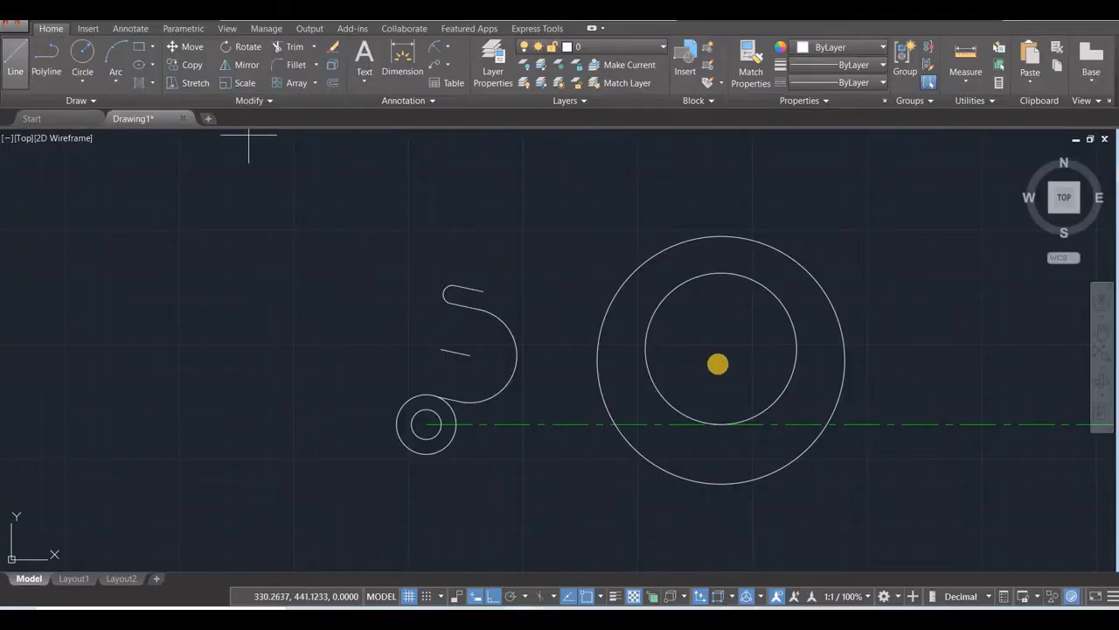
pyautogui.click(721, 348)
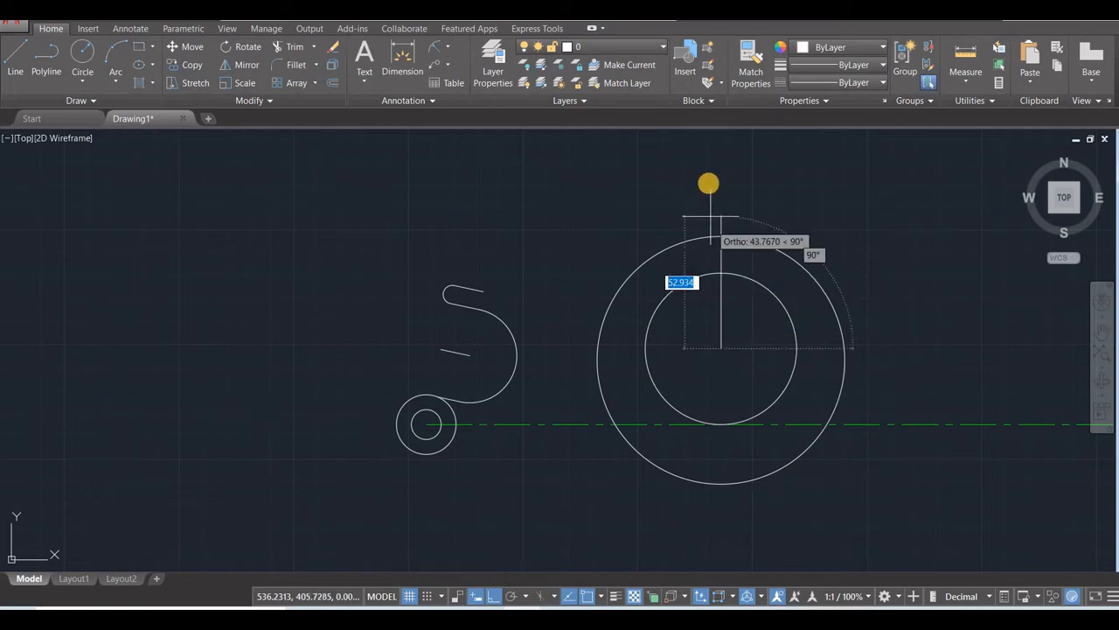
pyautogui.click(708, 182)
pyautogui.press('Escape')
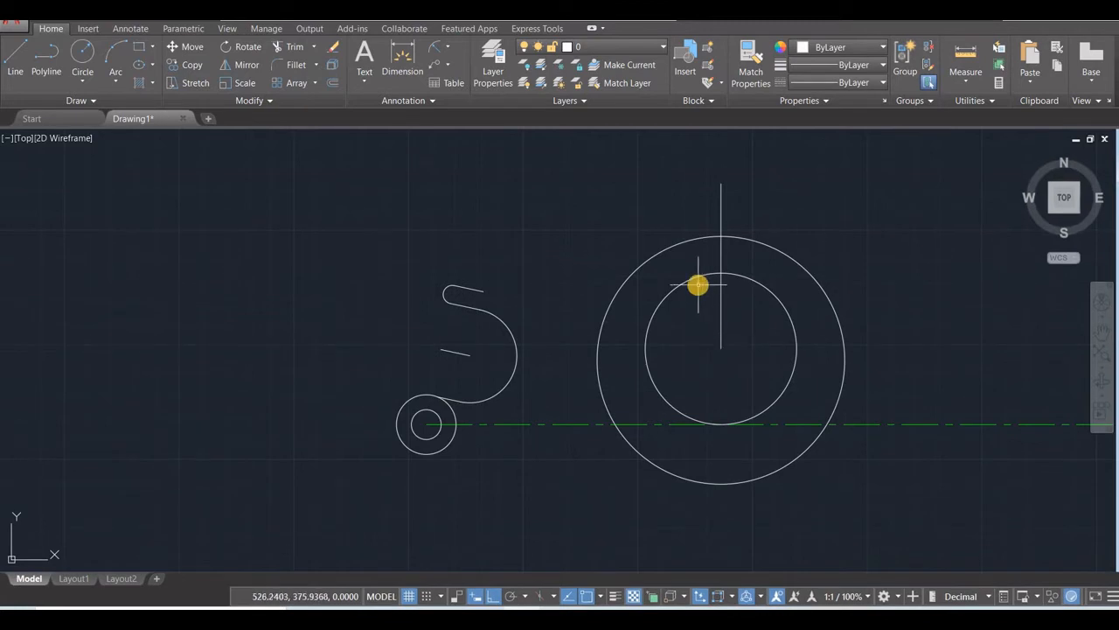
# Draw horizontal lines 13 long to the left from the top points of the radius 54 and radius 33 circles.
pyautogui.click(15, 63)
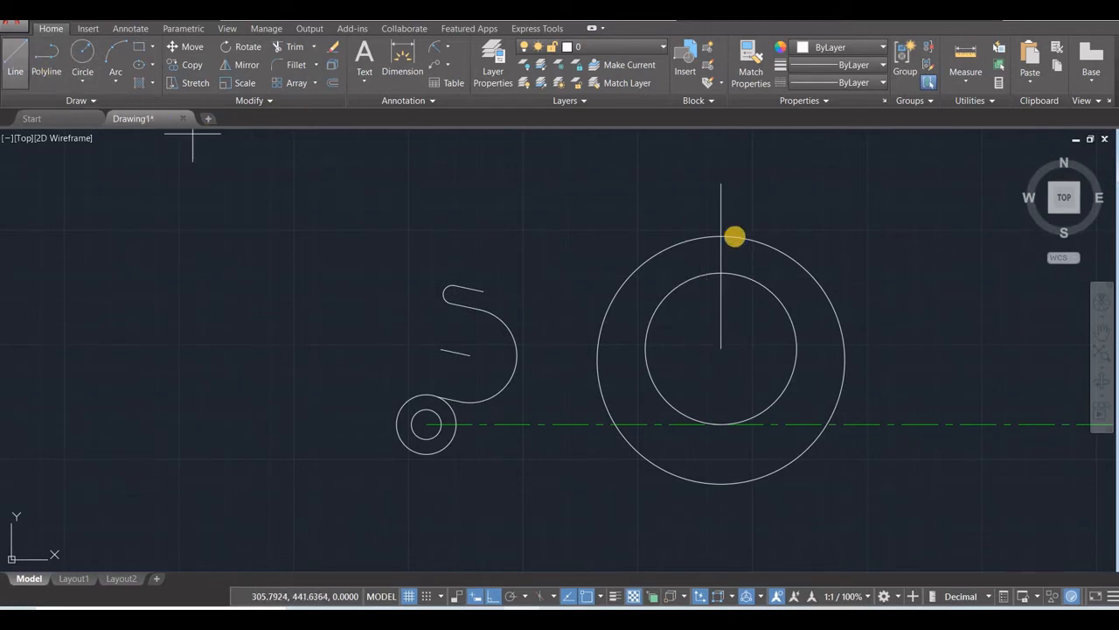
pyautogui.click(721, 237)
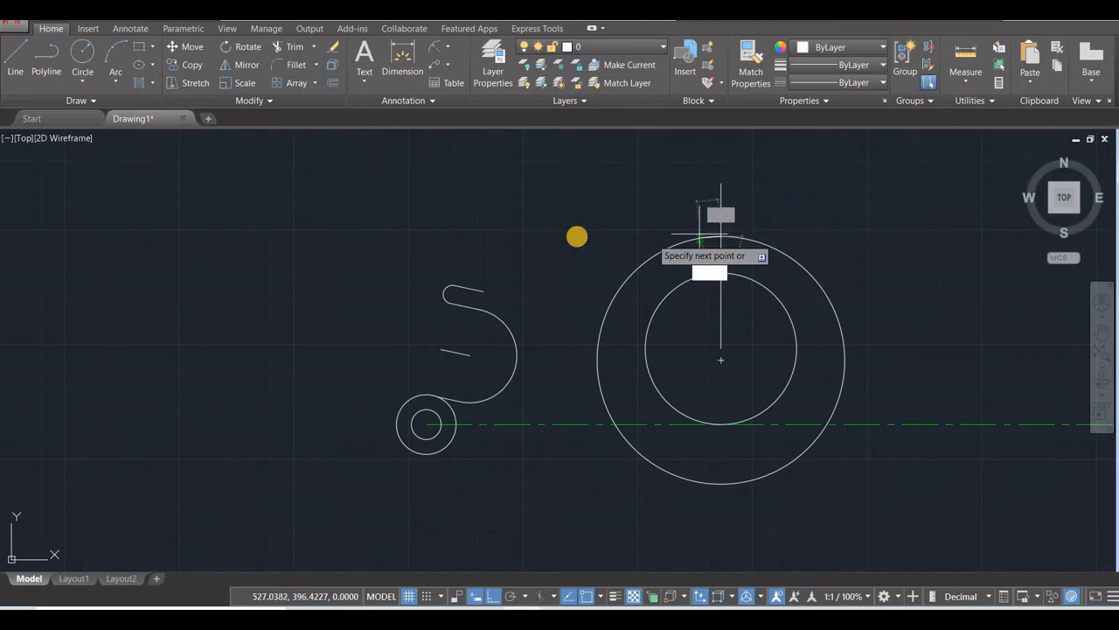
pyautogui.write('13')
pyautogui.press('Return')
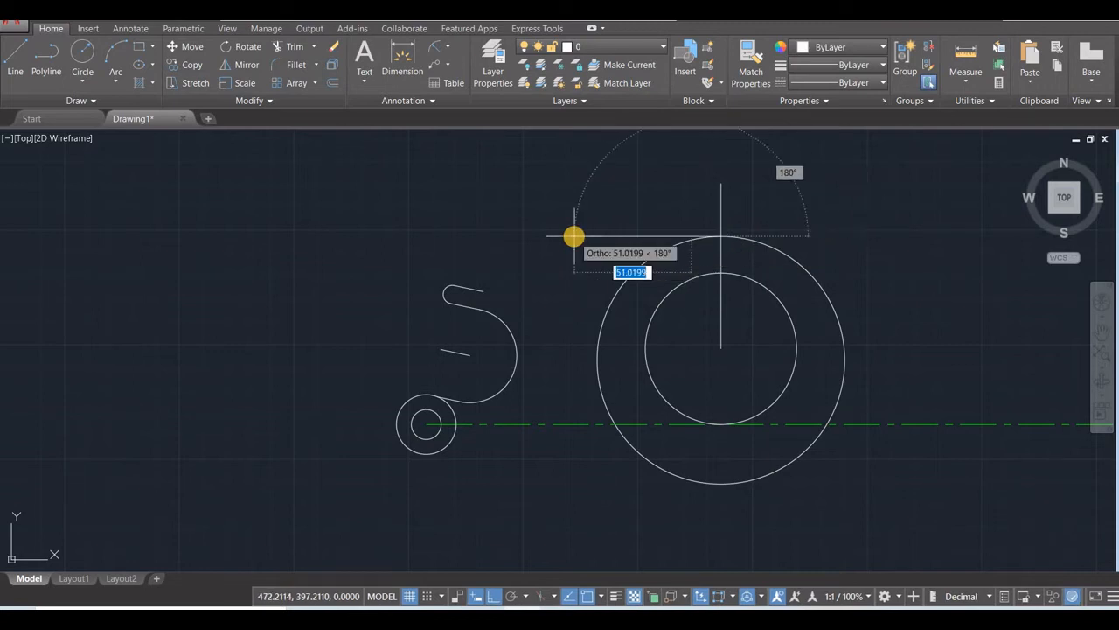
pyautogui.press('Return')
pyautogui.press('Return')
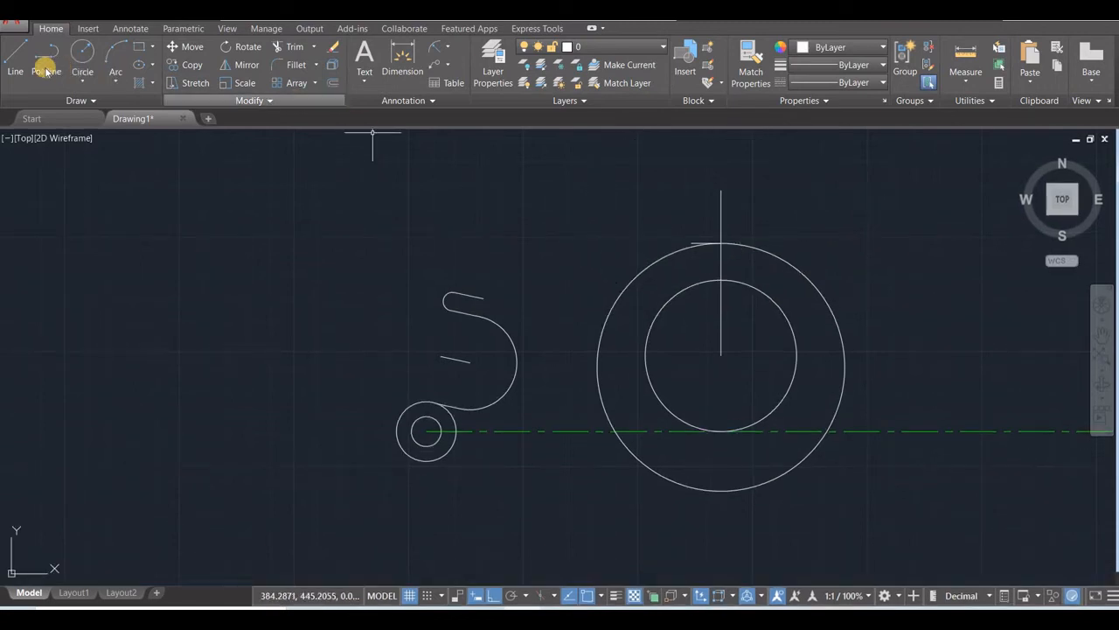
pyautogui.click(721, 274)
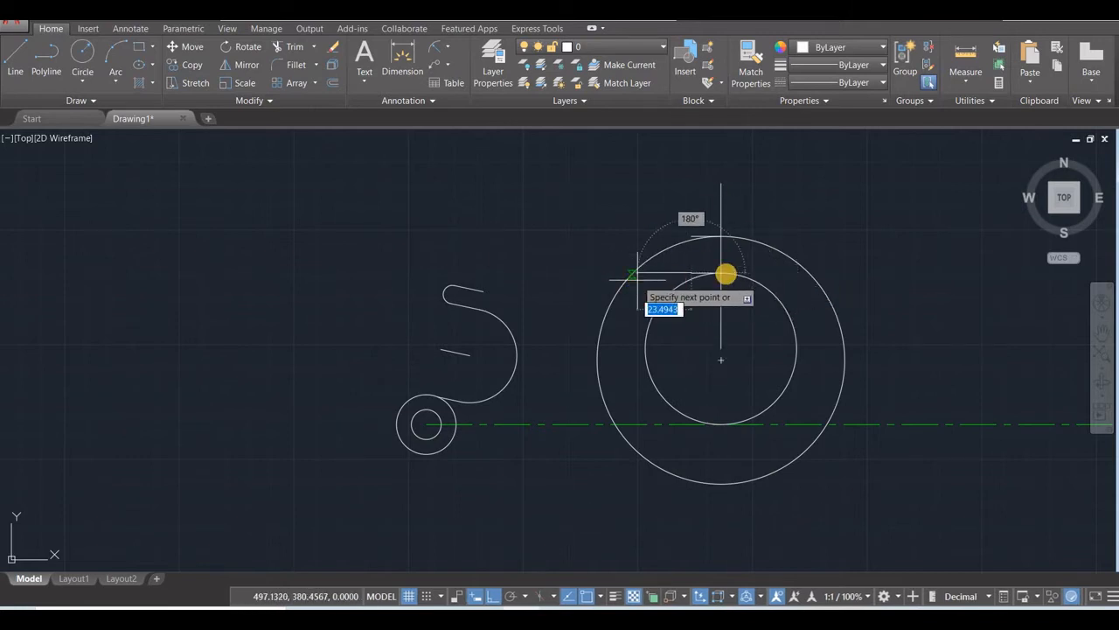
pyautogui.press('Escape')
# Draw a two-point circle of diameter 16 between the left ends of the two short horizontal lines.
pyautogui.scroll(2, 715, 261)
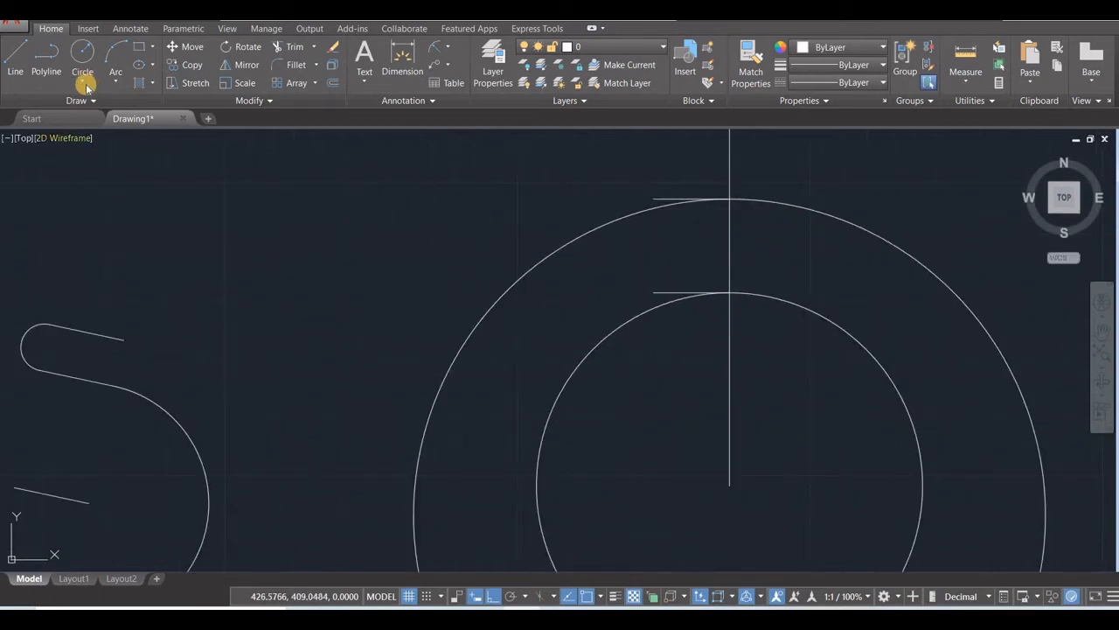
pyautogui.click(83, 81)
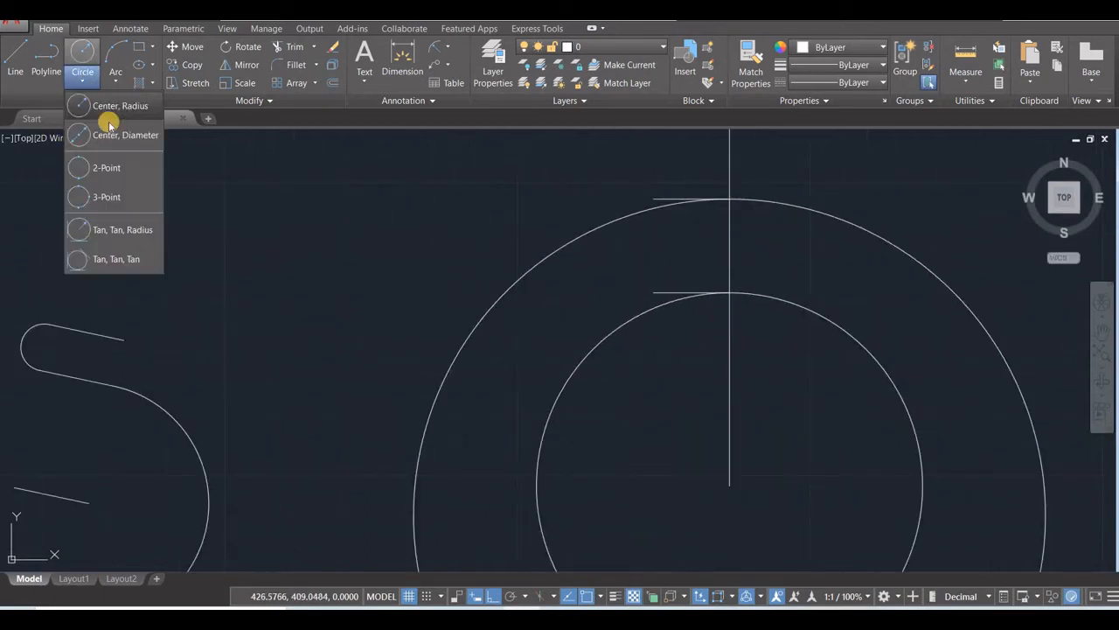
pyautogui.click(105, 167)
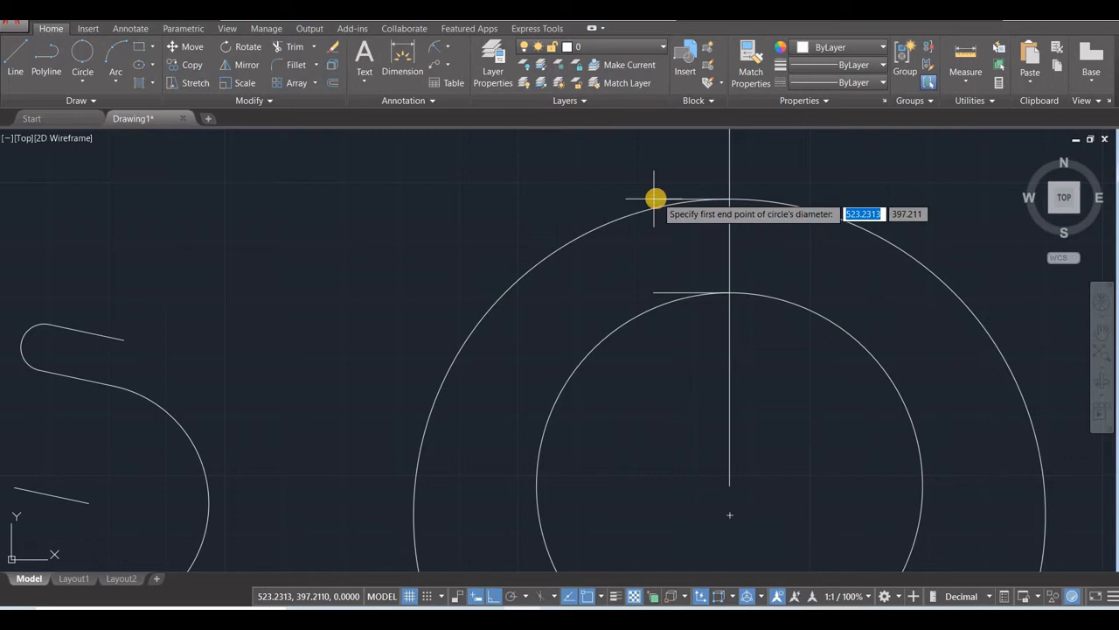
pyautogui.click(654, 200)
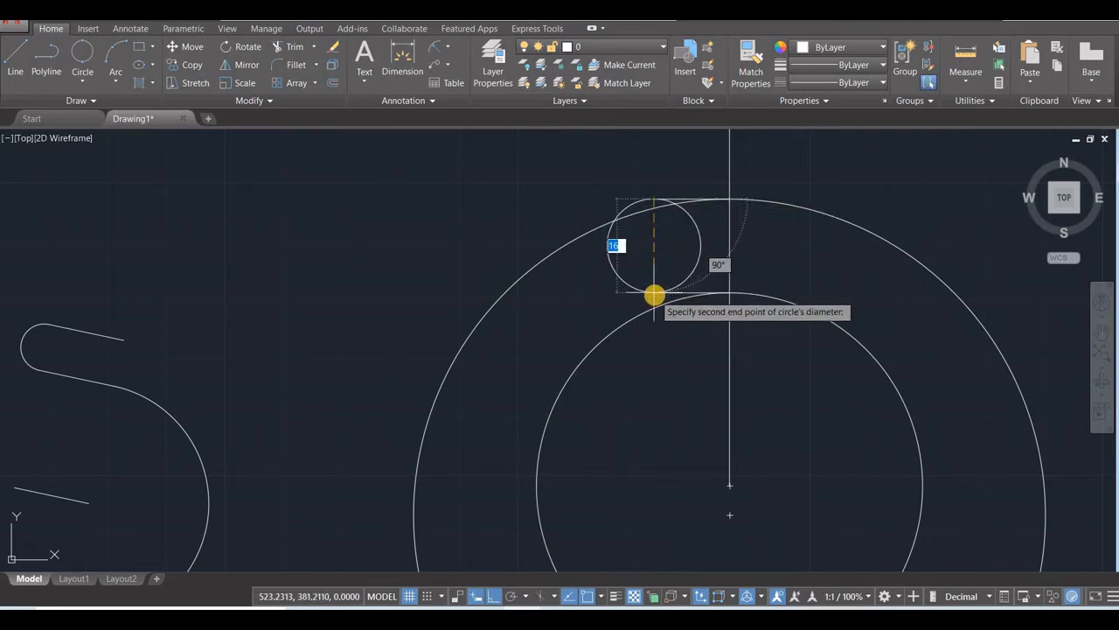
pyautogui.click(654, 294)
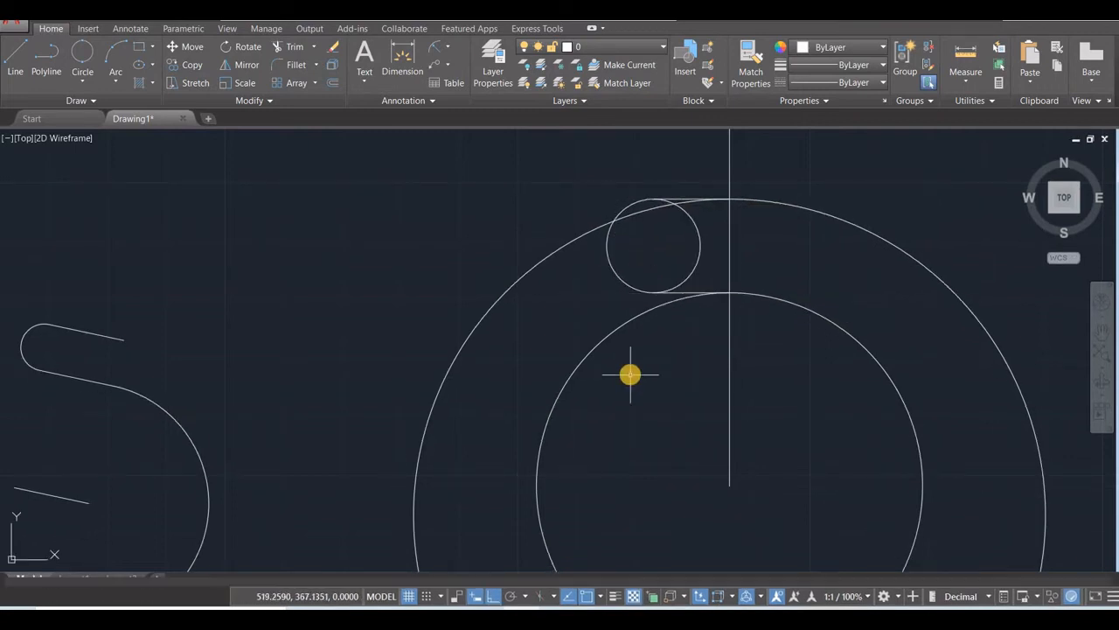
# Trim the radius 54 circle's upper left part, the small circle's inner half and the vertical line between them to form the rounded hook tip.
pyautogui.scroll(-2, 671, 385)
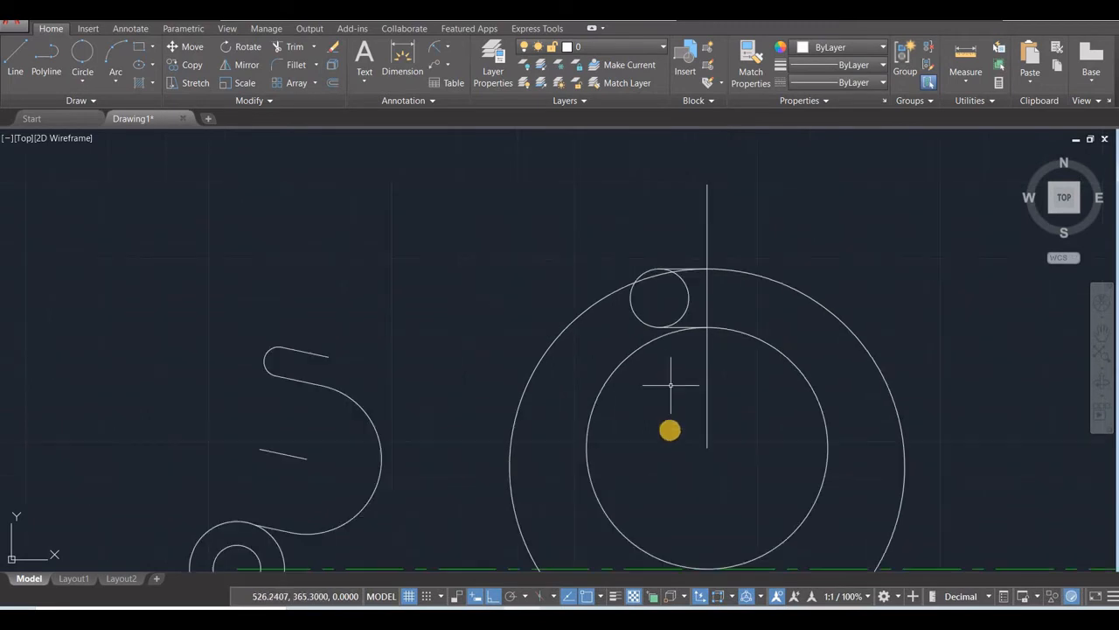
pyautogui.moveTo(670, 429); pyautogui.dragTo(657, 375, button='middle')
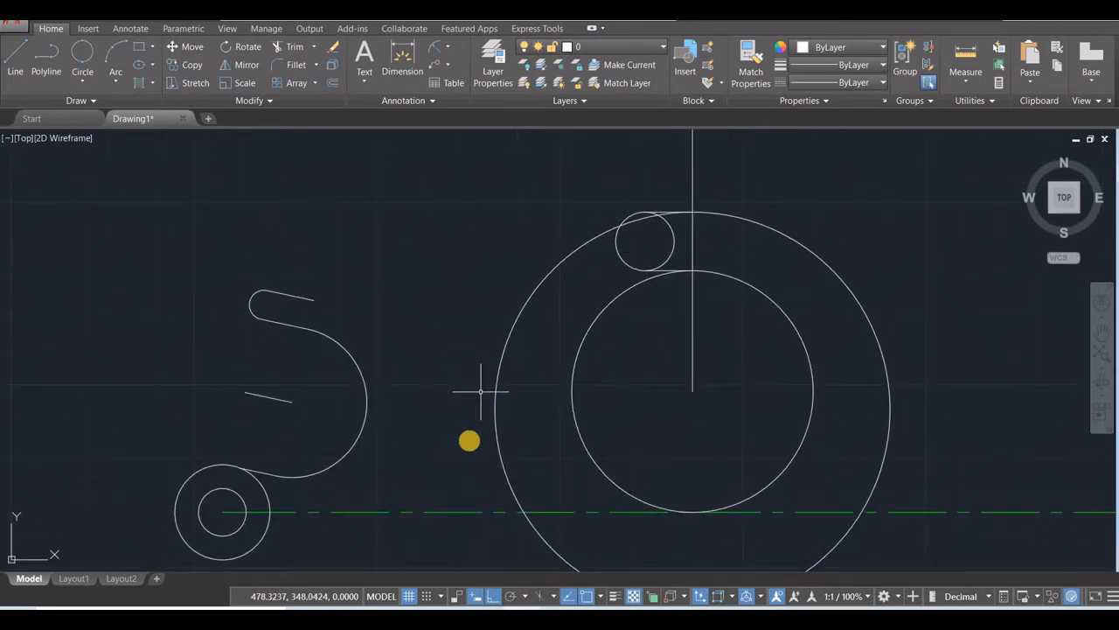
pyautogui.click(297, 48)
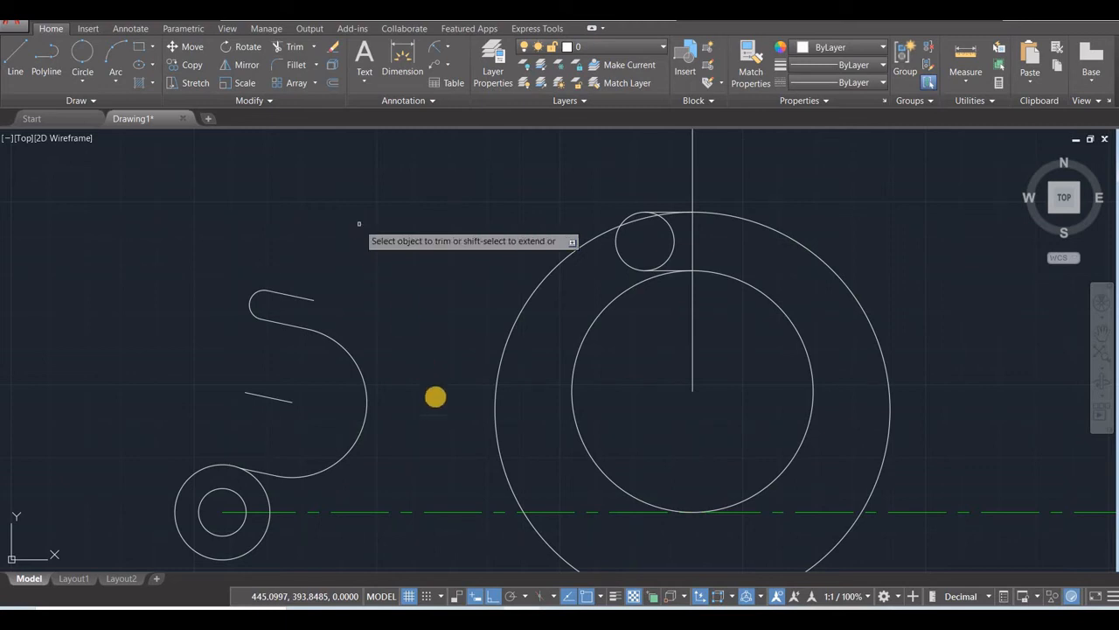
pyautogui.press('Return')
pyautogui.click(496, 440)
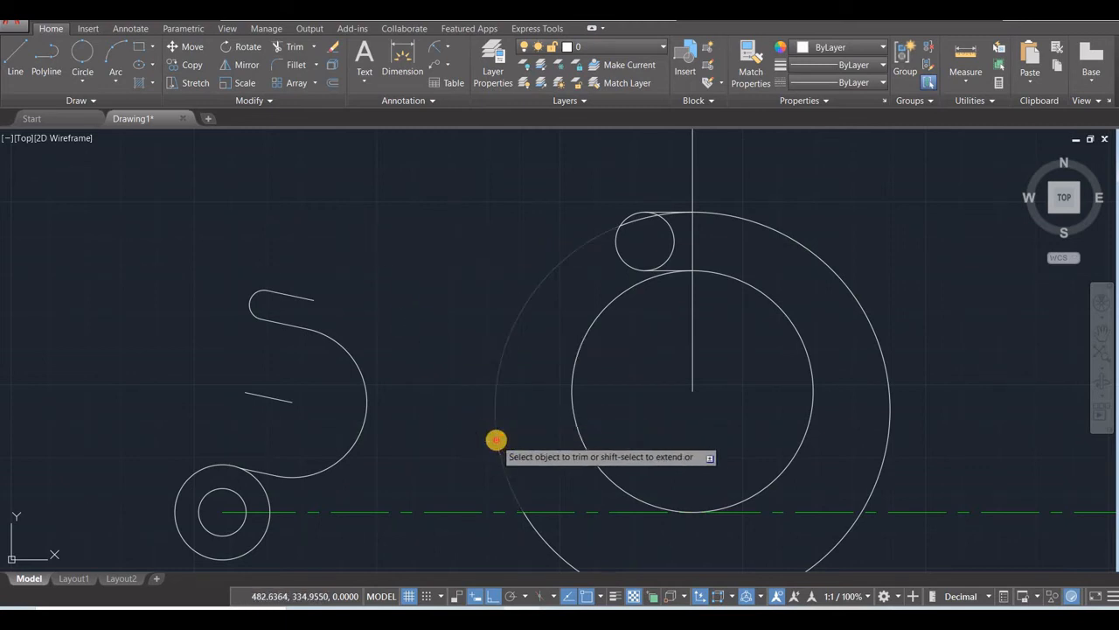
pyautogui.scroll(4, 636, 225)
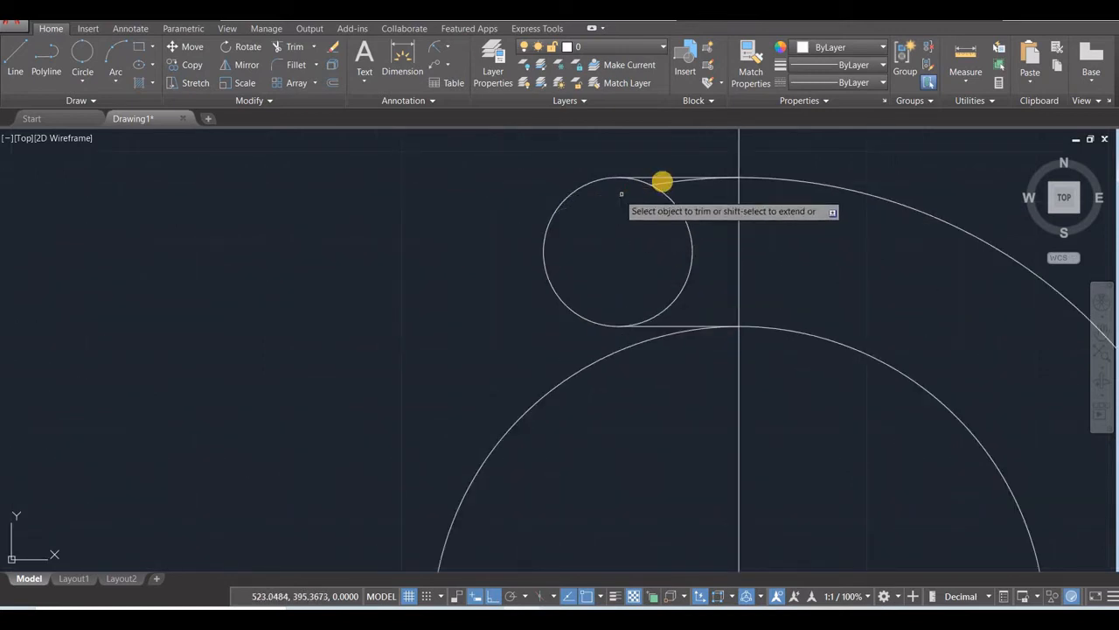
pyautogui.click(667, 198)
pyautogui.scroll(-4, 645, 266)
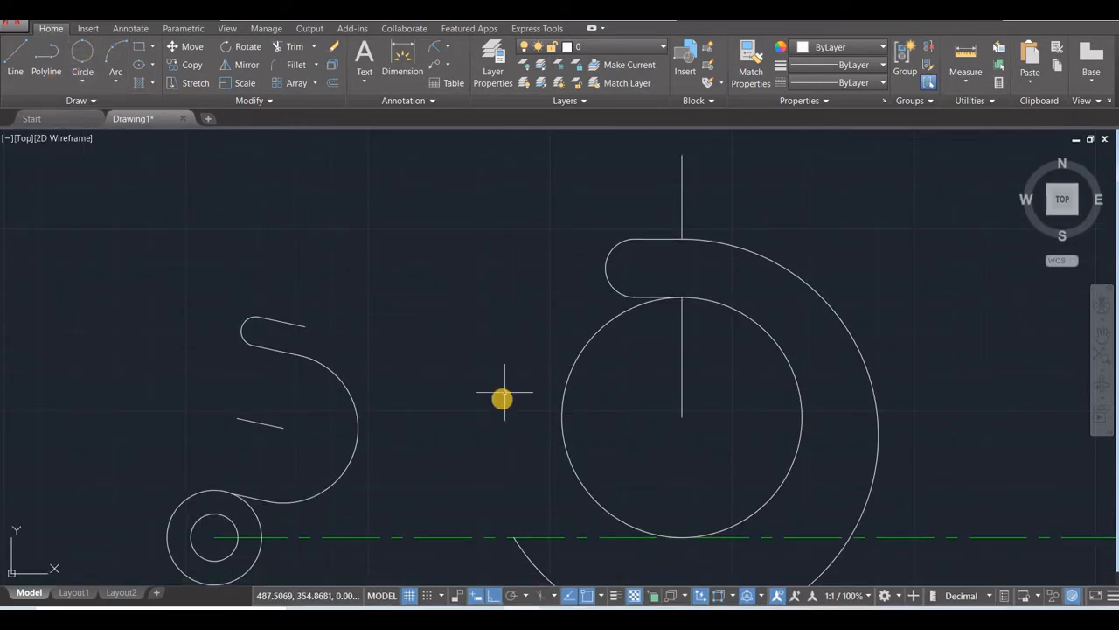
# Trim away the left half of the radius 33 circle.
pyautogui.scroll(-2, 501, 395)
pyautogui.click(292, 49)
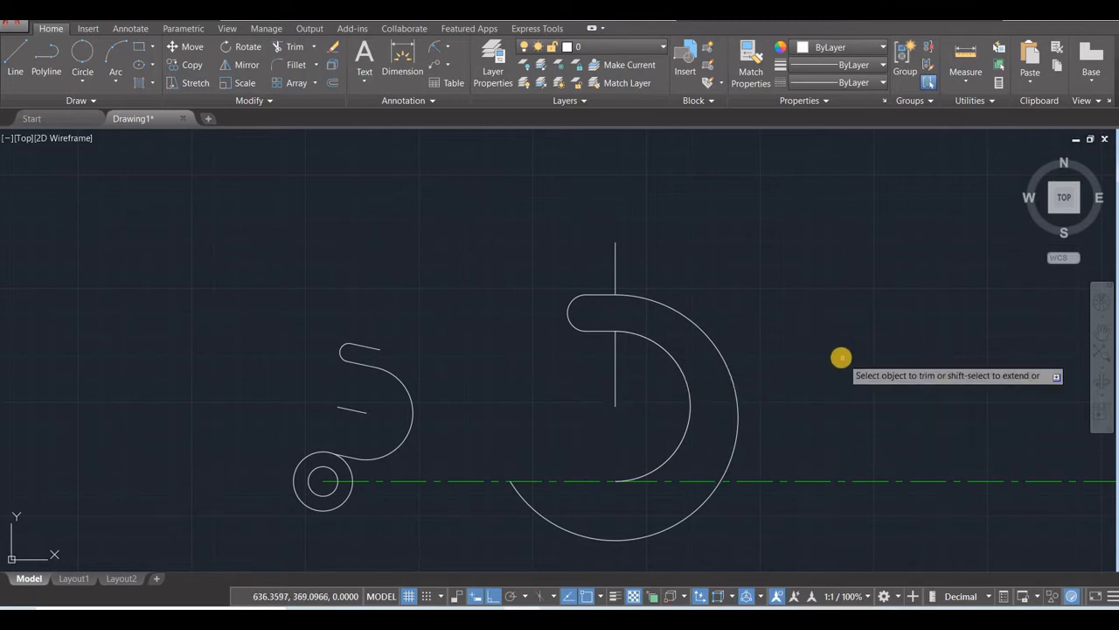
pyautogui.press('Escape')
# Delete the two leftover pieces of the vertical construction line above and inside the right hook.
pyautogui.click(614, 260)
pyautogui.press('Delete')
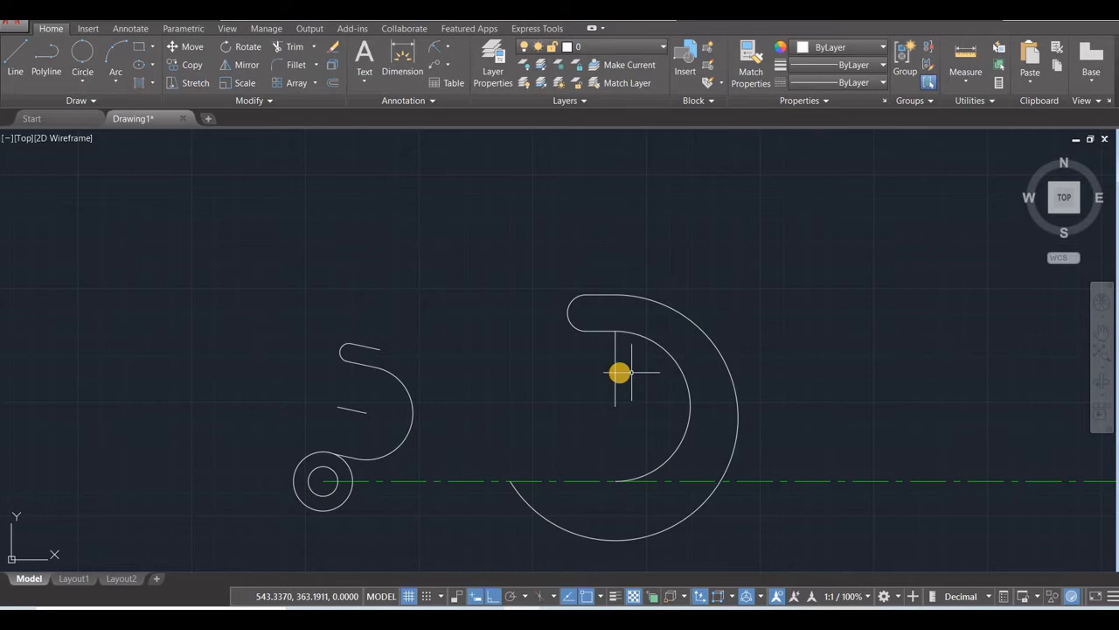
pyautogui.click(617, 367)
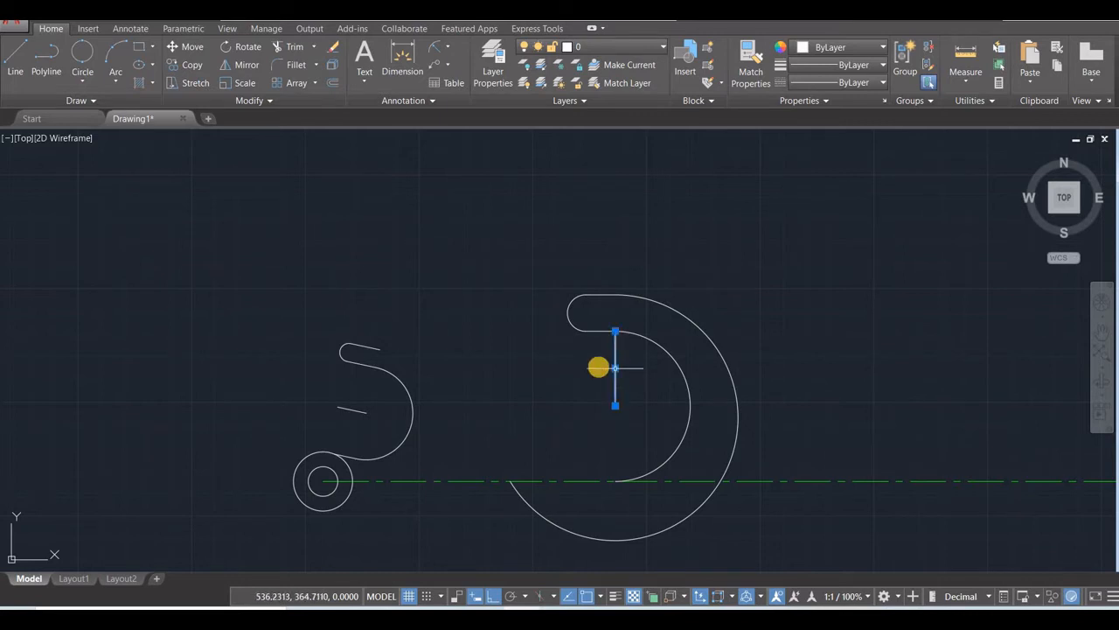
pyautogui.press('Delete')
# Check the reference drawing and offset the left hook's radius 20.5 arc outward through the end of the tip's upper line.
pyautogui.moveTo(588, 388); pyautogui.dragTo(627, 329, button='middle')
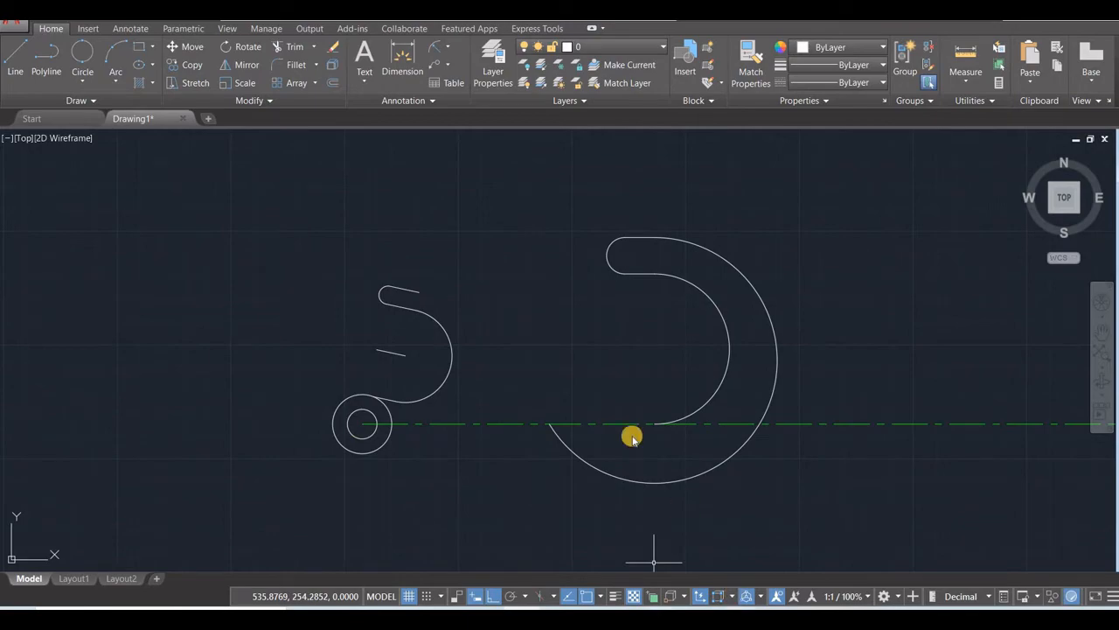
pyautogui.hotkey('alt', 'Tab')
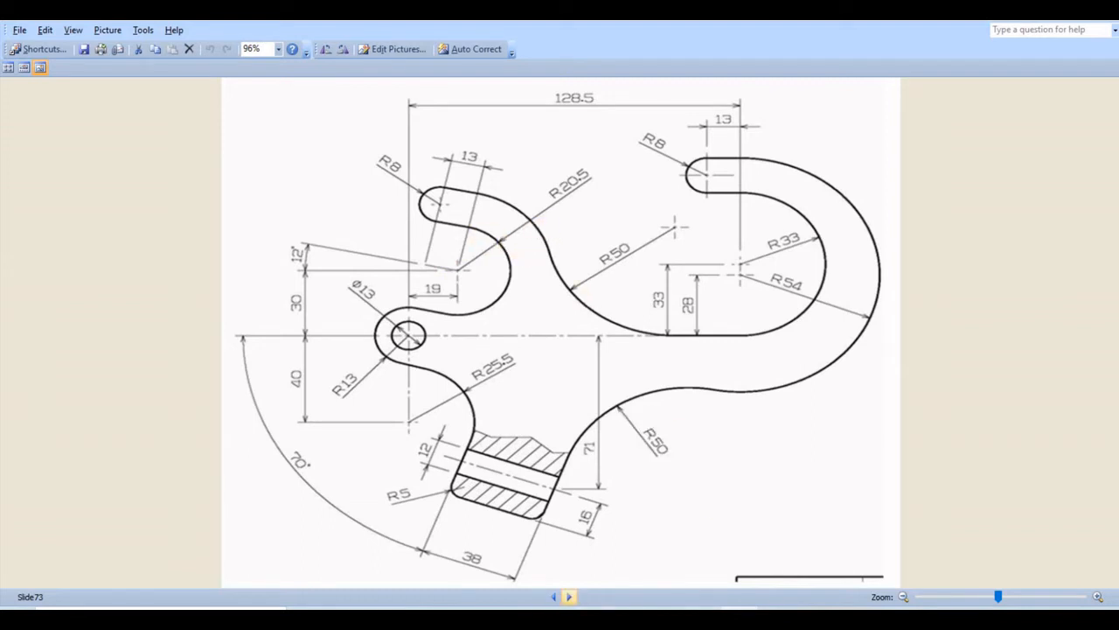
pyautogui.hotkey('alt', 'Tab')
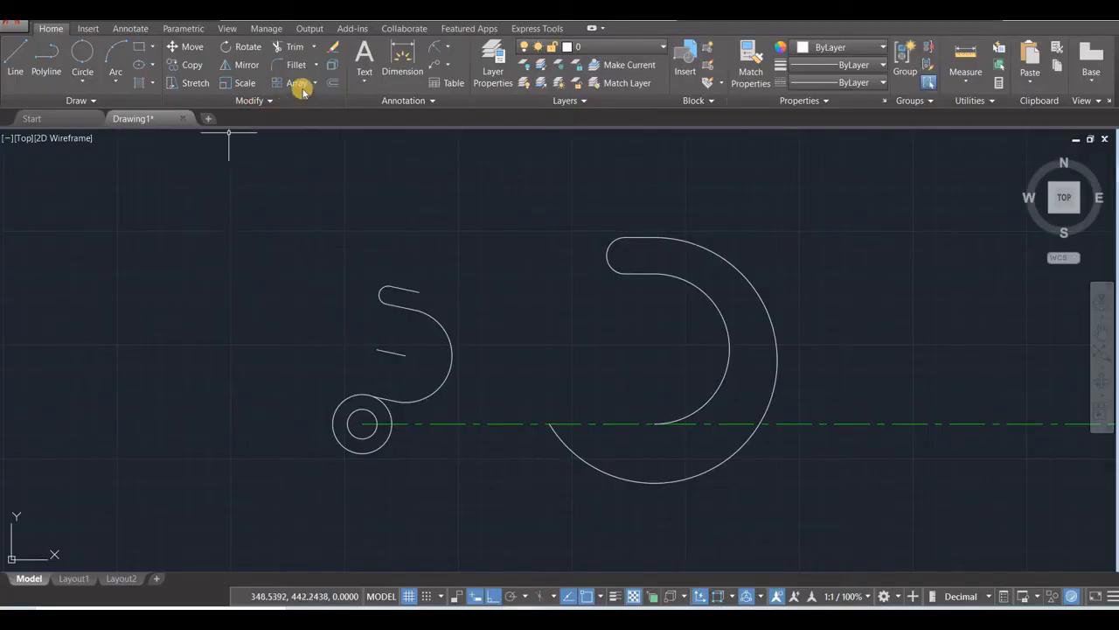
pyautogui.click(331, 82)
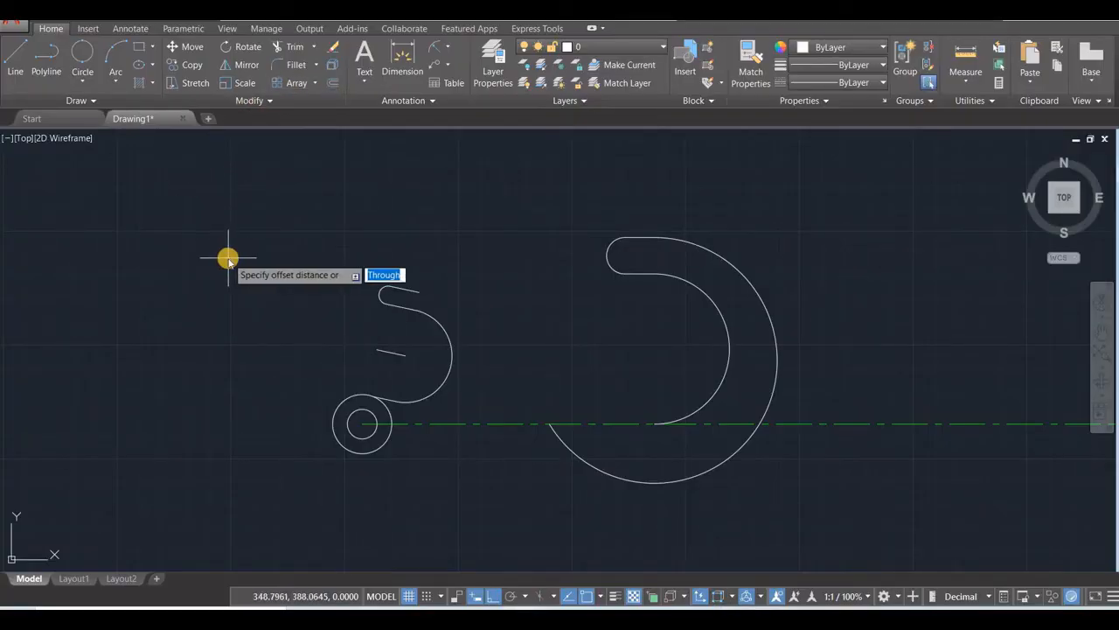
pyautogui.press('Return')
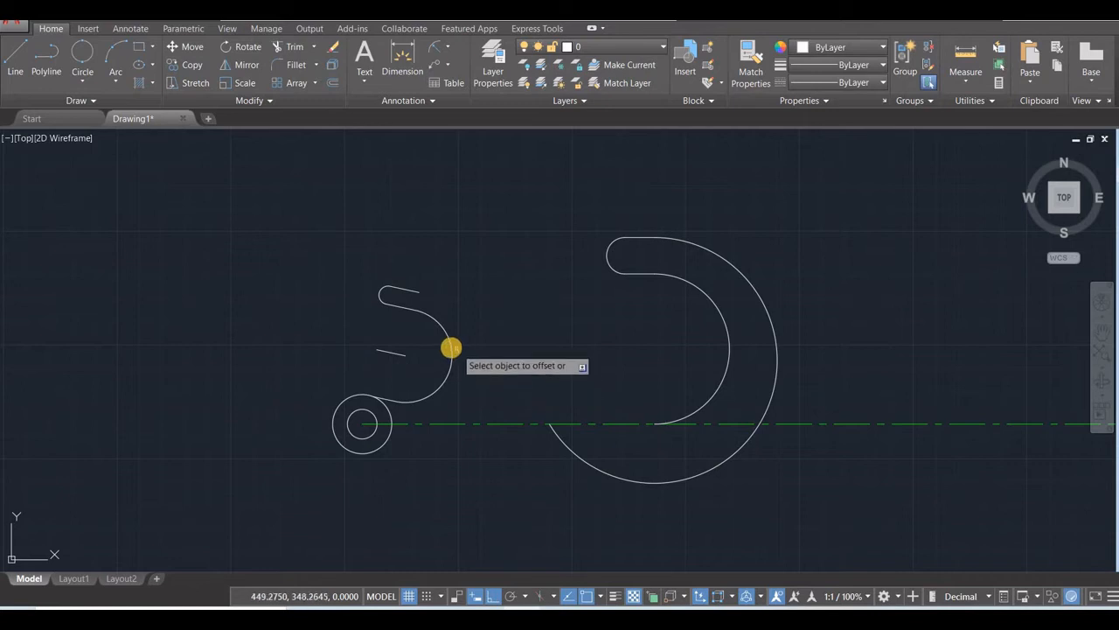
pyautogui.click(452, 348)
pyautogui.click(531, 325)
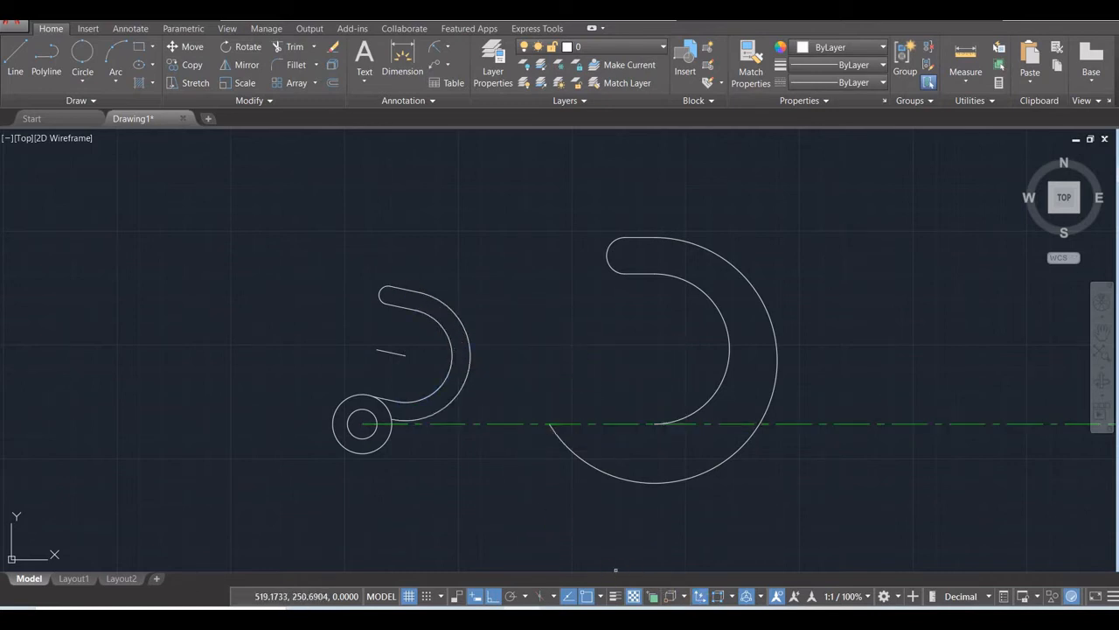
# Check the reference drawing and draw a radius 50 circle tangent to the left hook's outer arc and the green centerline.
pyautogui.hotkey('alt', 'Tab')
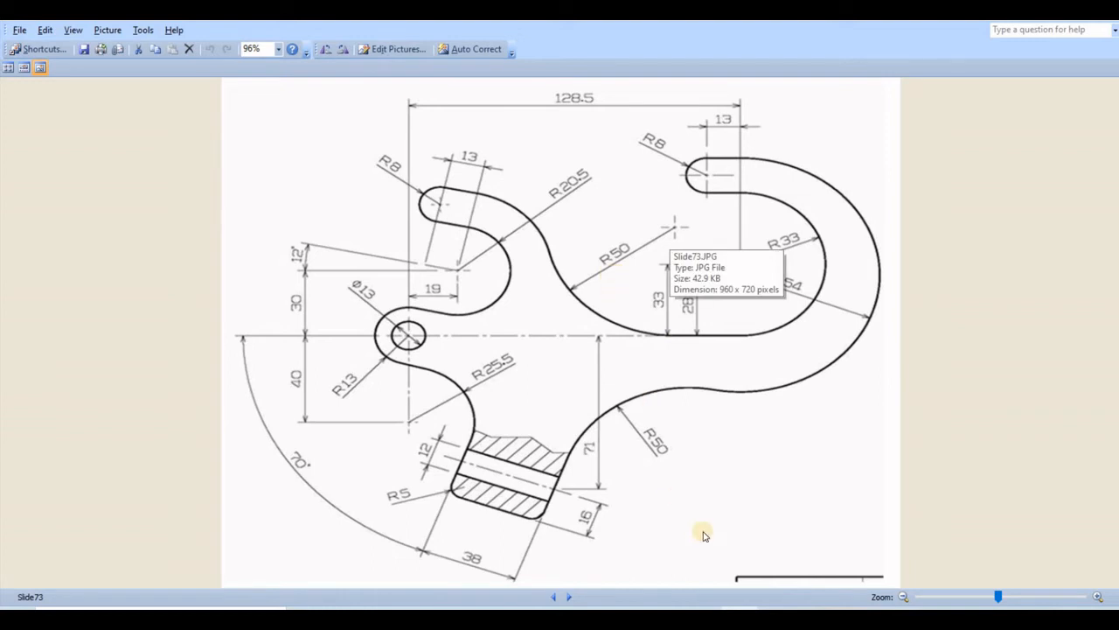
pyautogui.hotkey('alt', 'Tab')
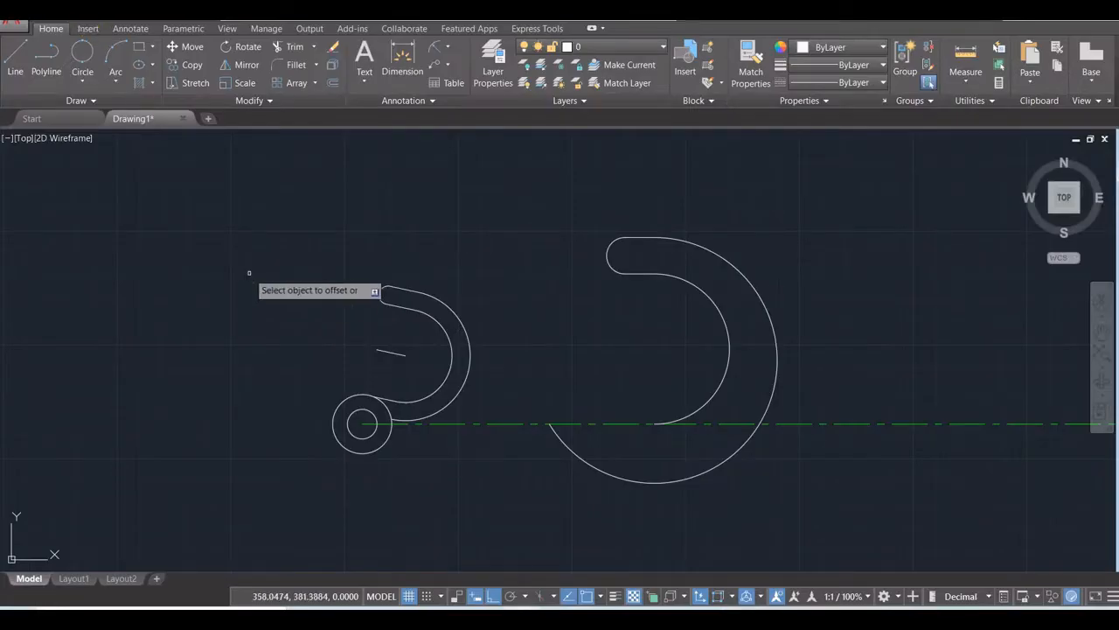
pyautogui.click(79, 81)
pyautogui.click(122, 225)
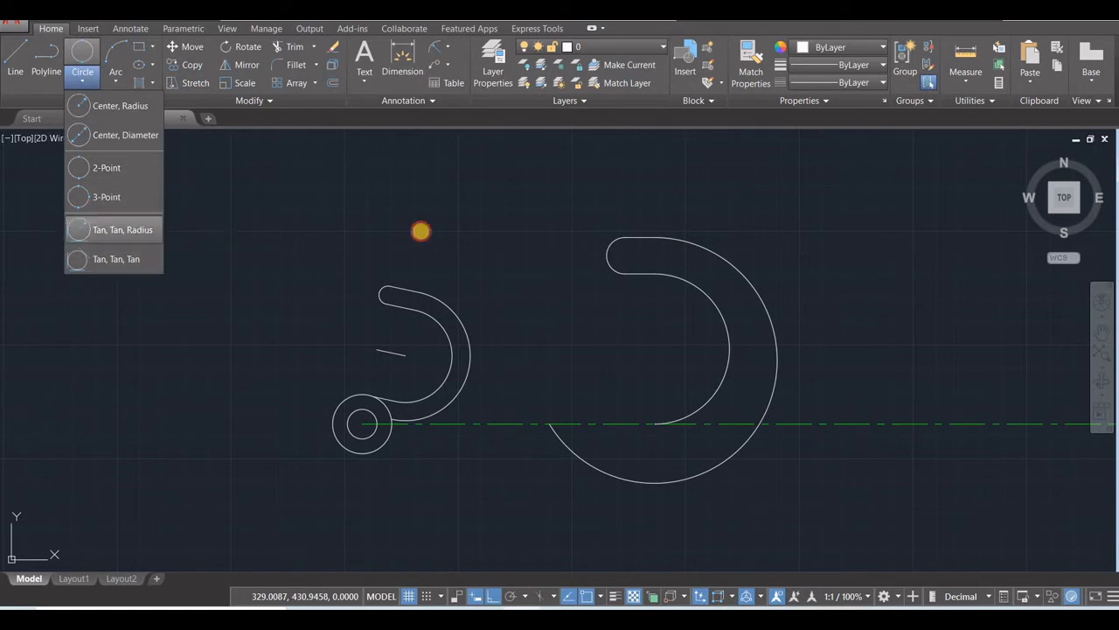
pyautogui.click(470, 322)
pyautogui.click(594, 427)
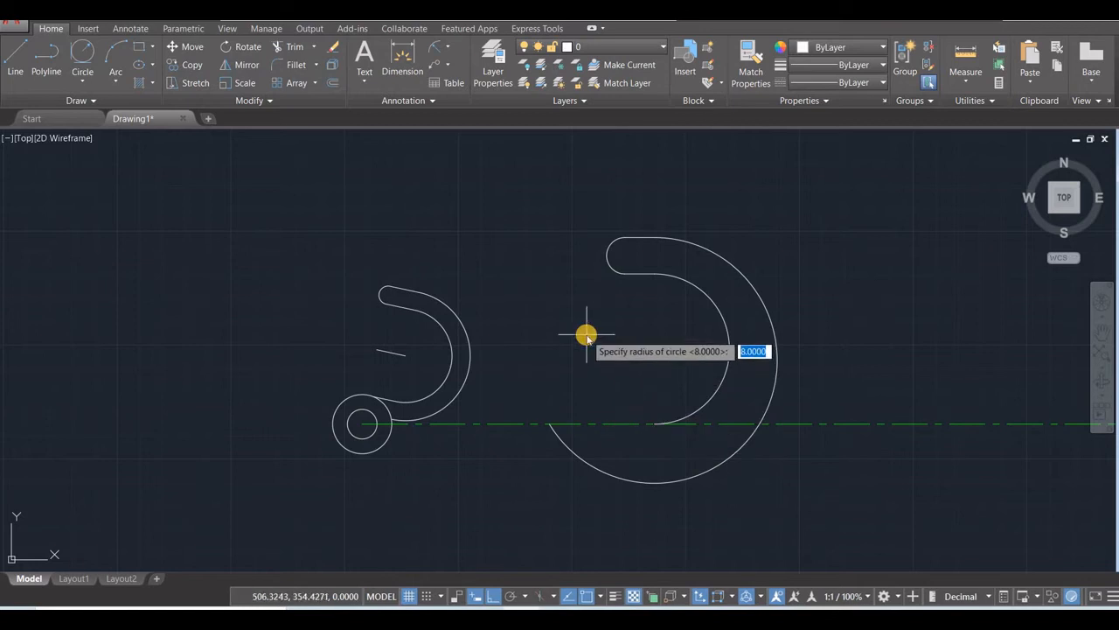
pyautogui.write('50')
pyautogui.press('Return')
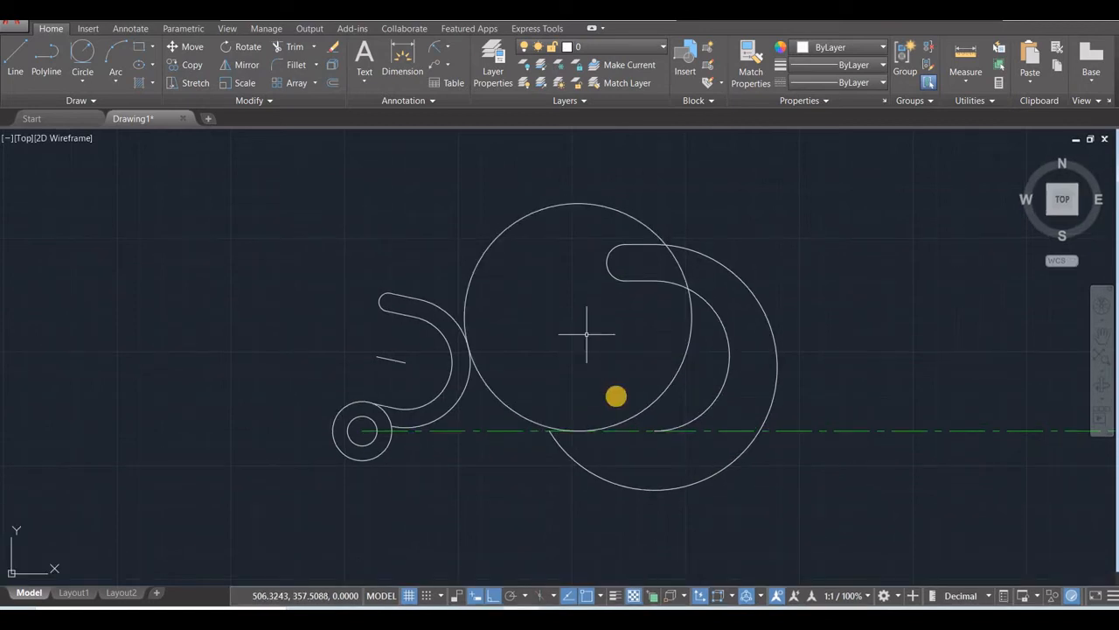
# Trim the radius 50 circle to the arc joining the left hook to the centerline, and remove the outer hook arc below the tangent point.
pyautogui.scroll(4, 616, 396)
pyautogui.scroll(-4, 616, 397)
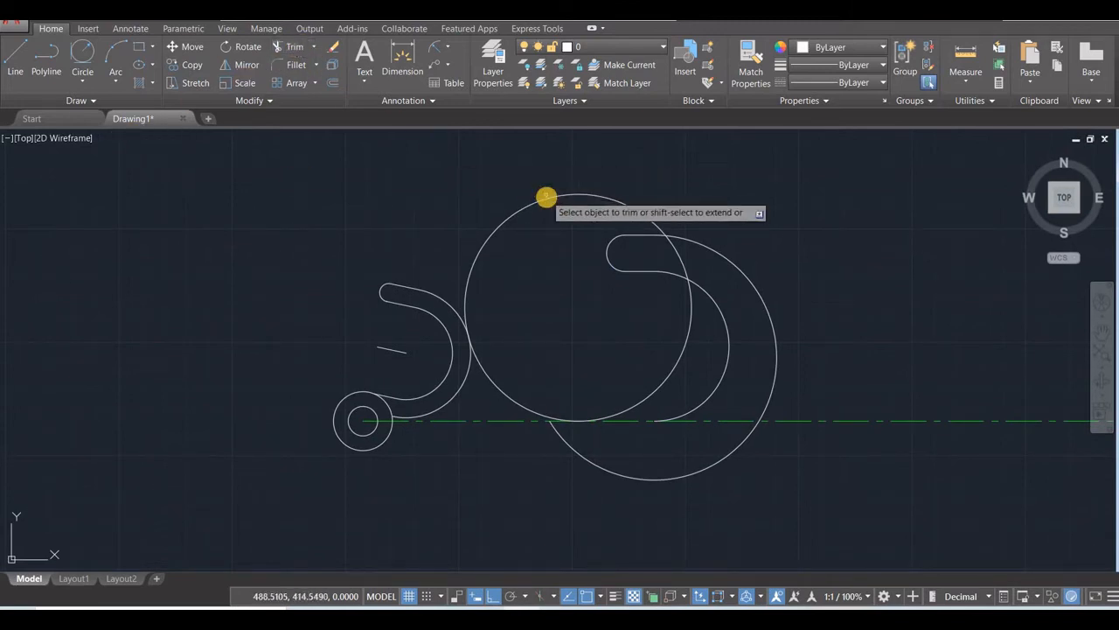
pyautogui.click(547, 196)
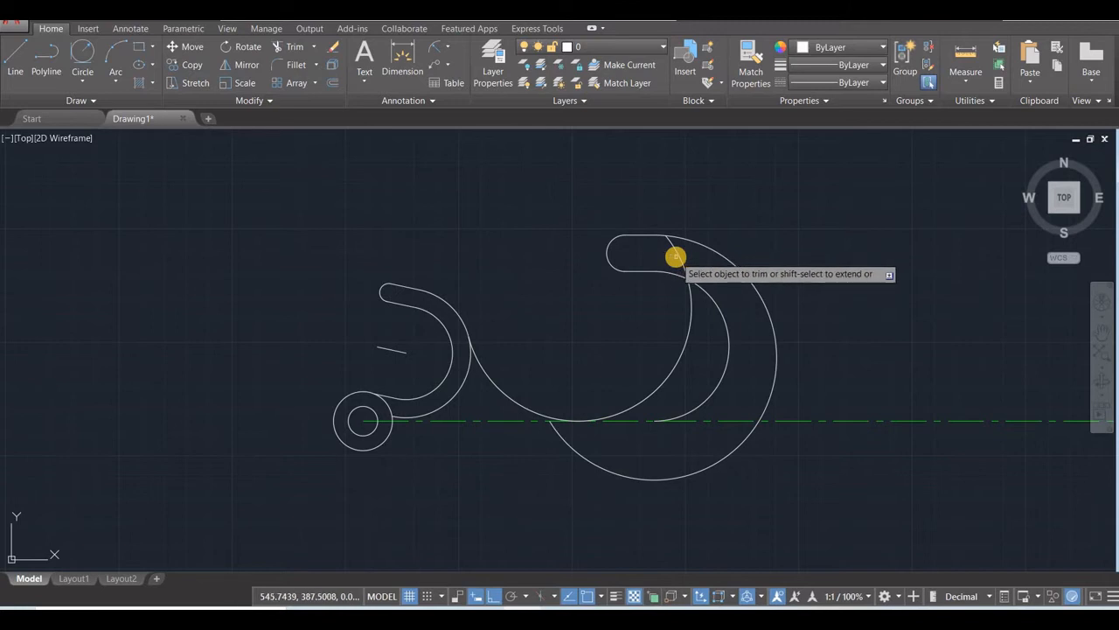
pyautogui.click(687, 329)
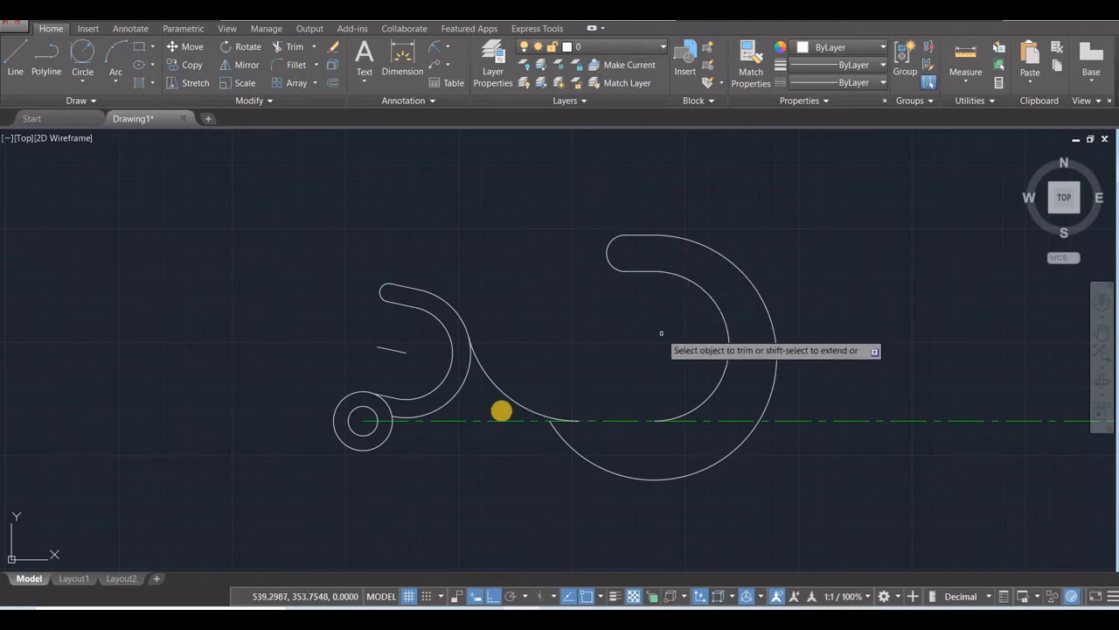
pyautogui.click(451, 397)
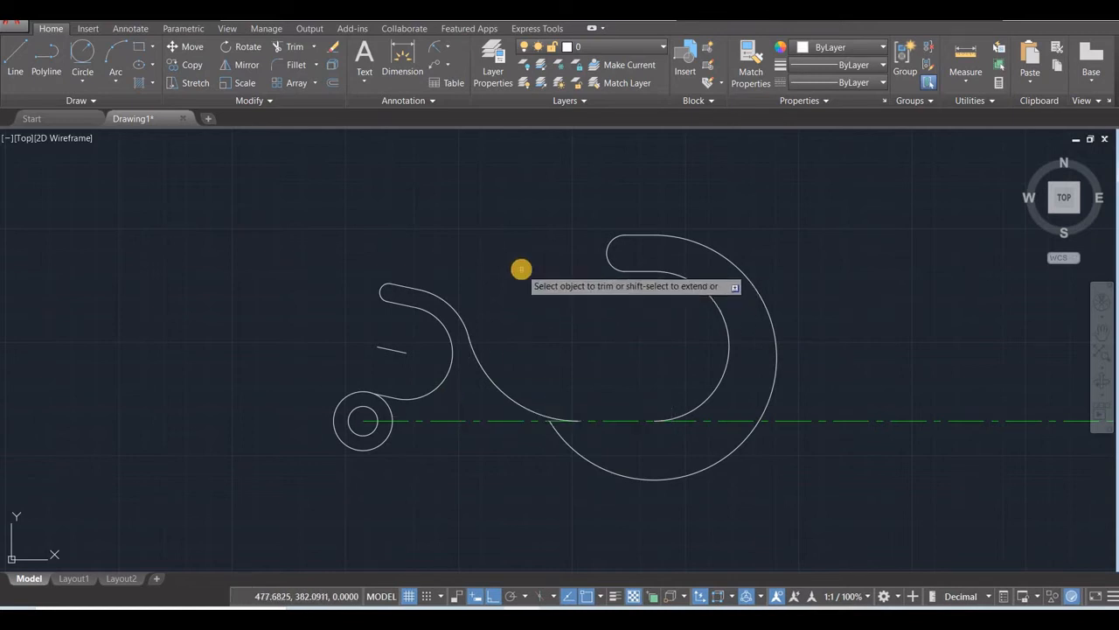
pyautogui.press('Escape')
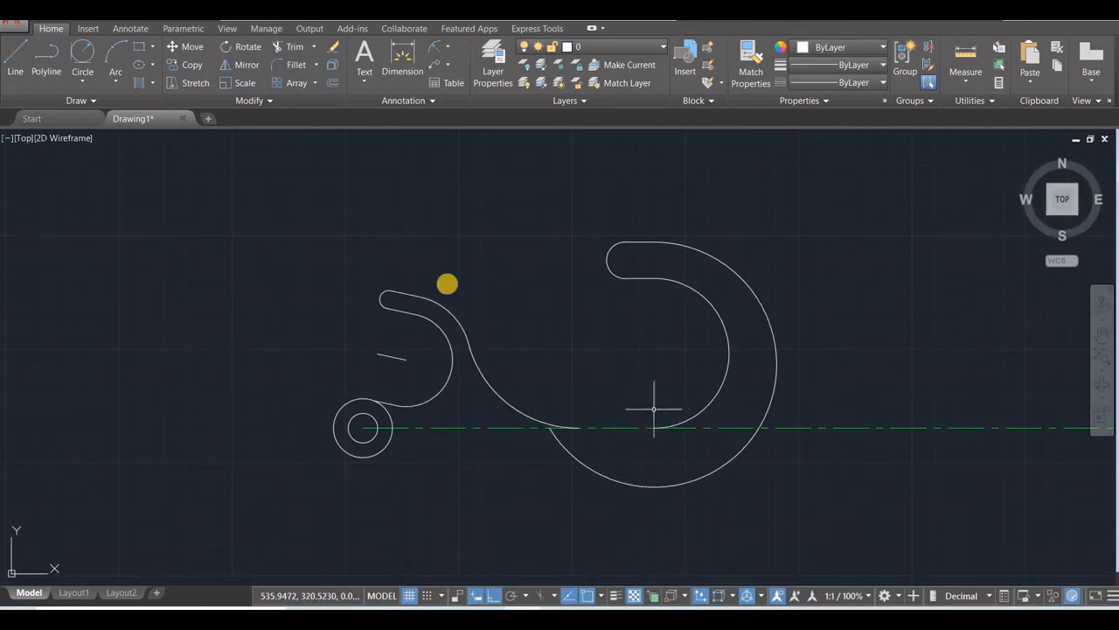
# Draw a horizontal line along the centerline from the end of the radius 50 arc to the lower end of the right hook's inner arc.
pyautogui.click(27, 64)
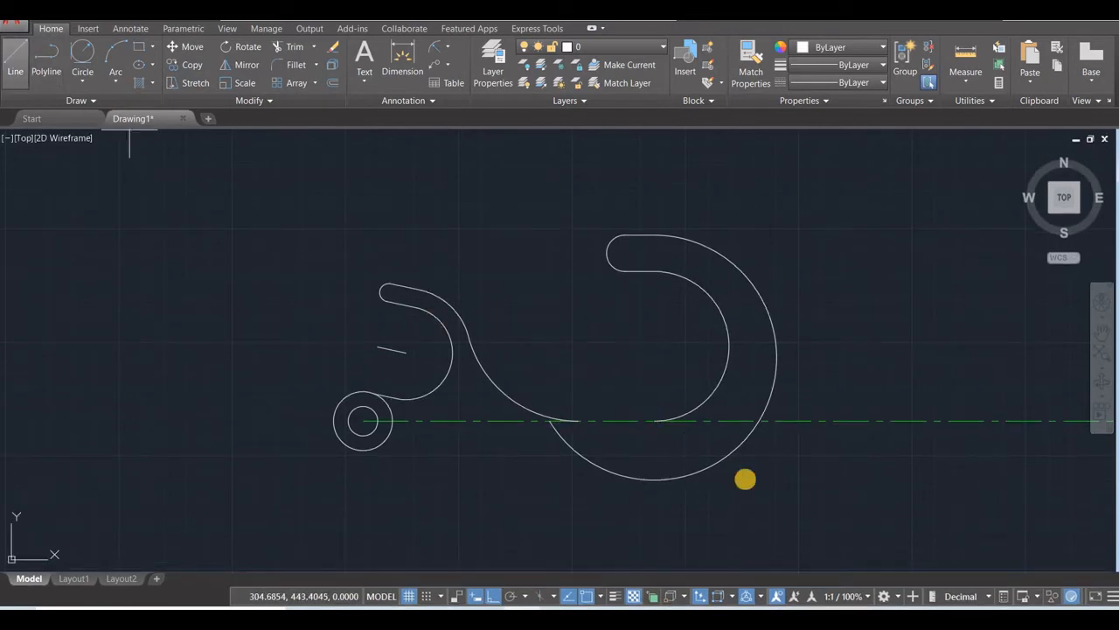
pyautogui.click(578, 422)
pyautogui.click(652, 422)
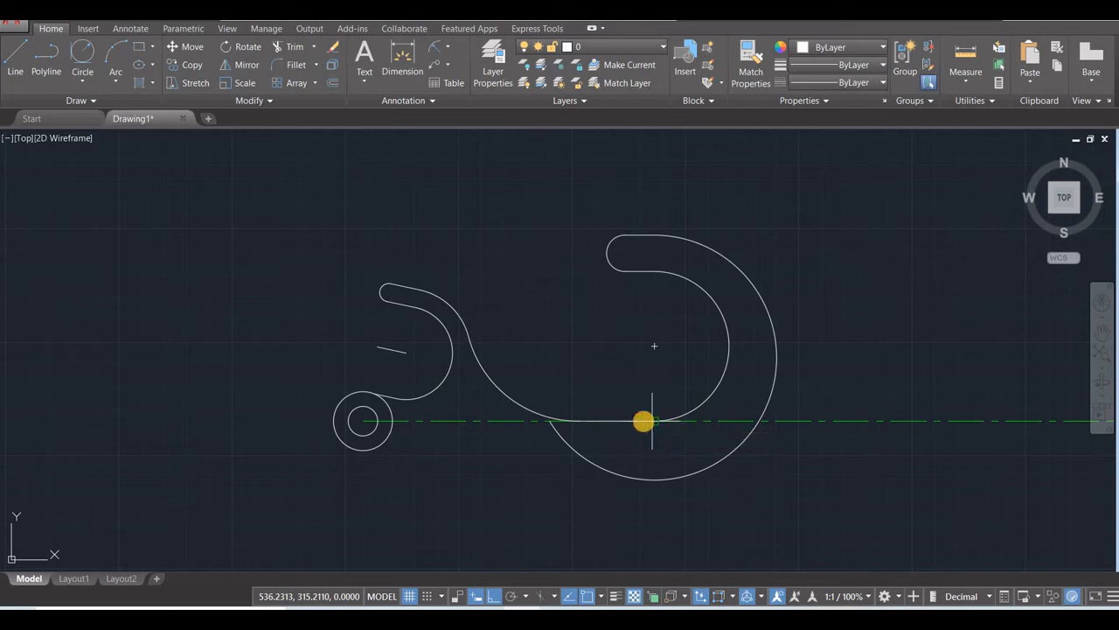
pyautogui.press('Return')
# Check the reference drawing and draw a radius 25.5 circle centered on the eye at the centerline's left end.
pyautogui.click(733, 591)
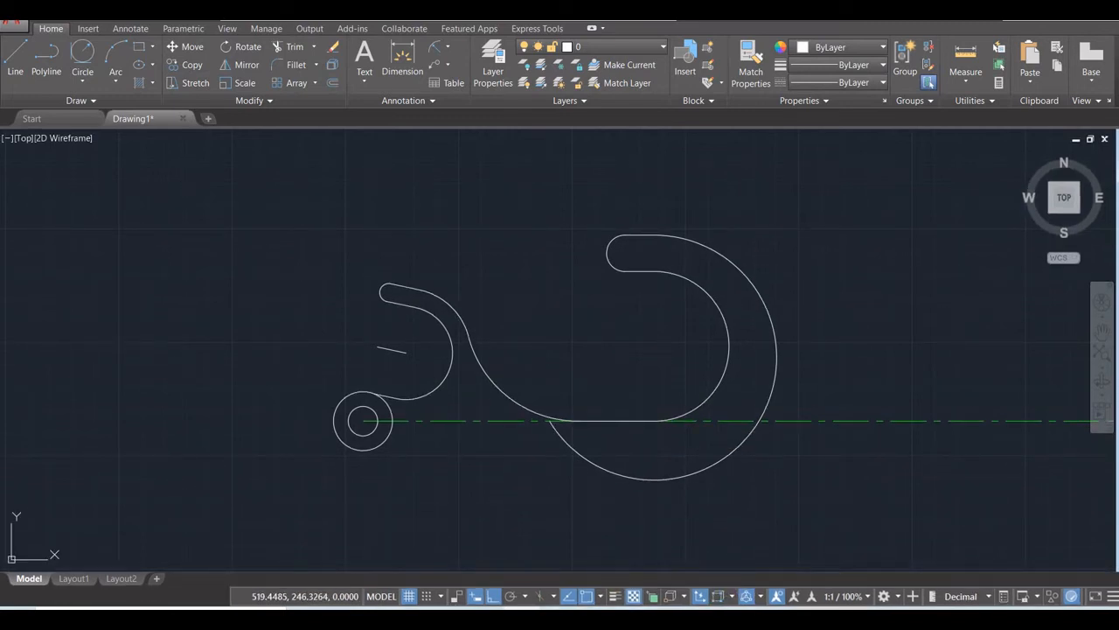
pyautogui.hotkey('alt', 'Tab')
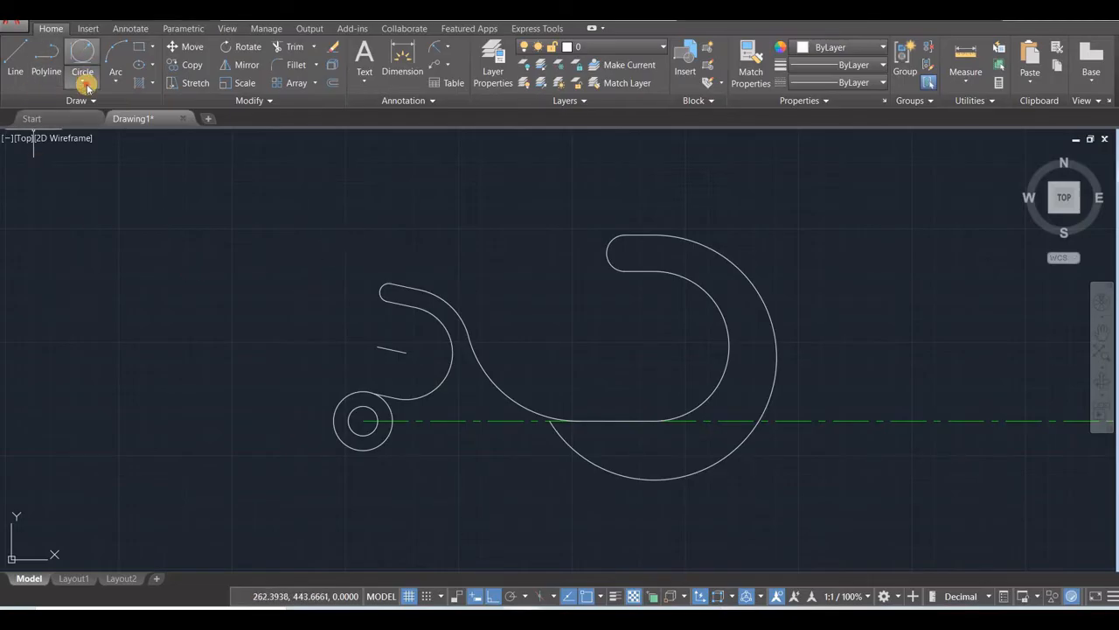
pyautogui.click(82, 81)
pyautogui.click(112, 102)
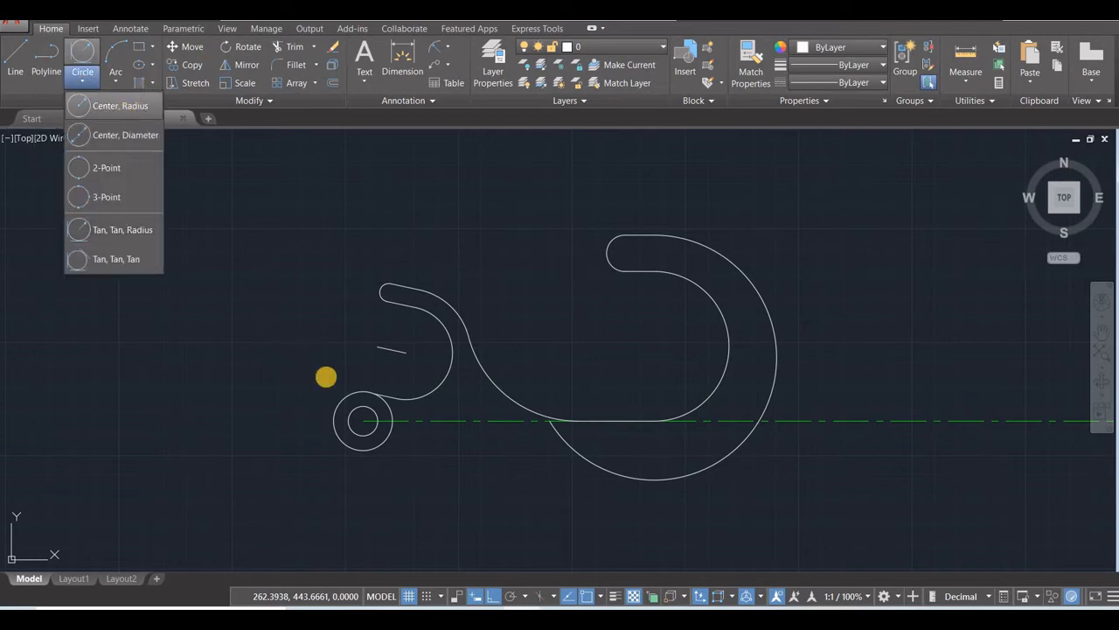
pyautogui.click(363, 423)
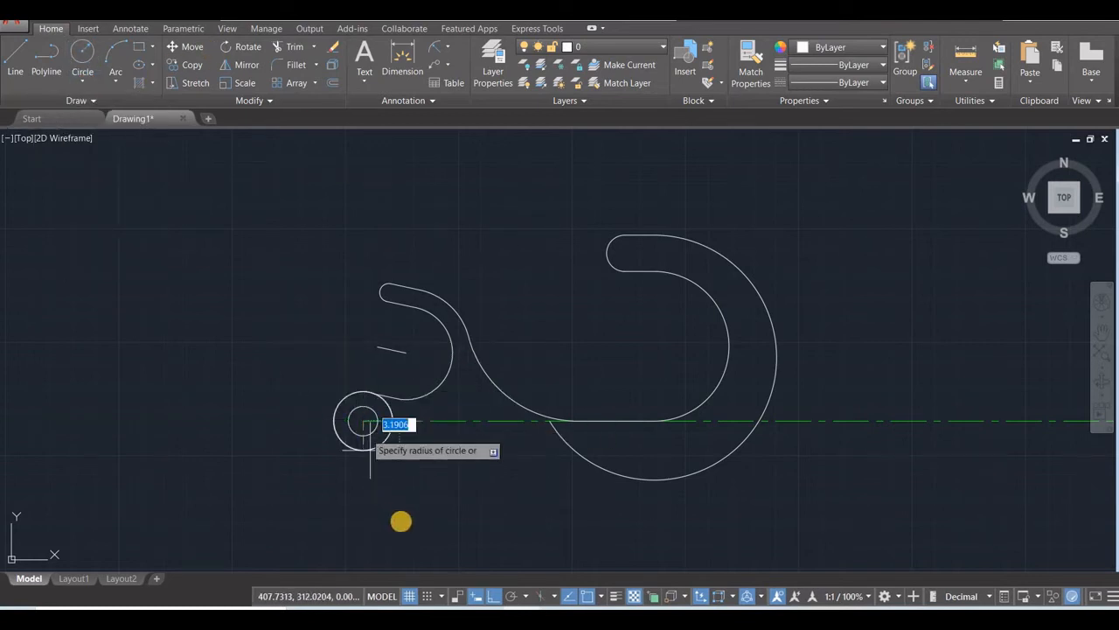
pyautogui.write('25.5')
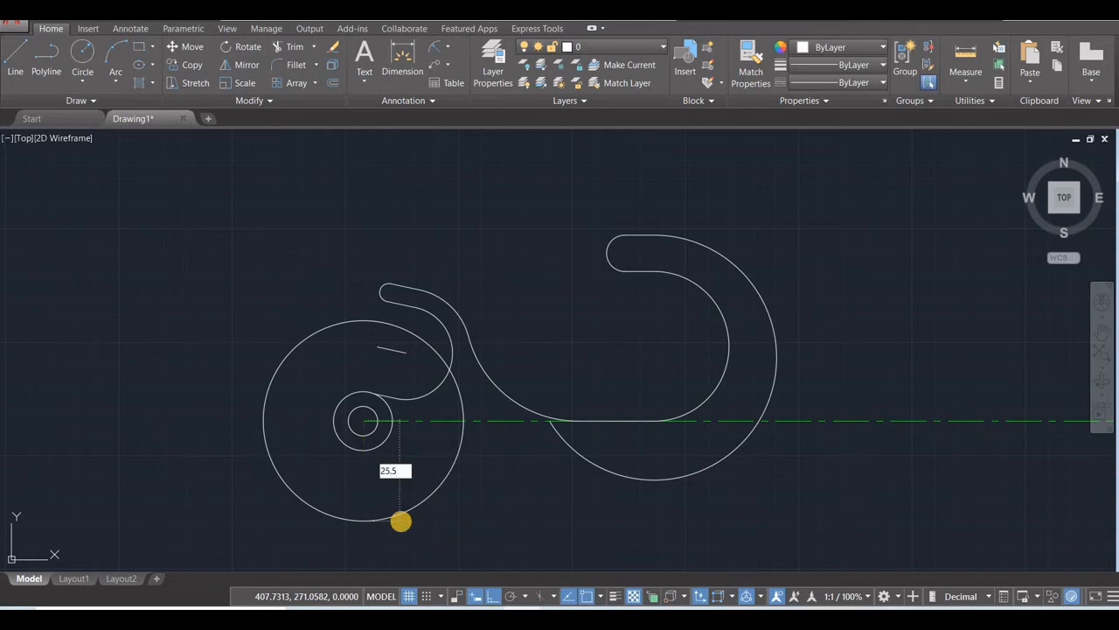
pyautogui.press('Return')
# Move the radius 25.5 circle 40 straight down from the eye's center.
pyautogui.click(193, 50)
pyautogui.click(308, 447)
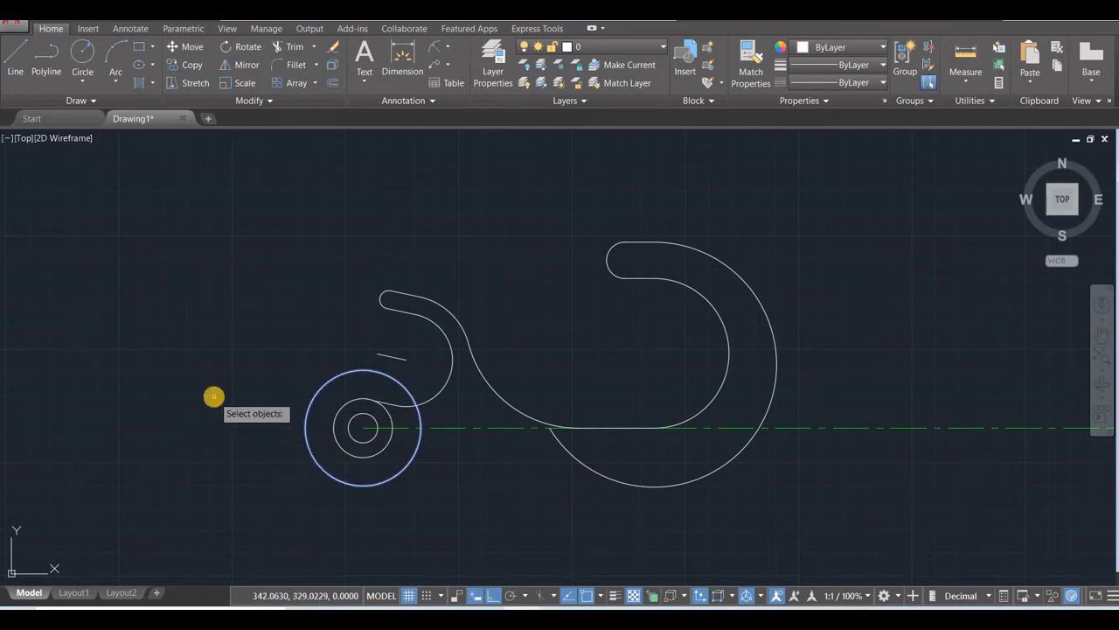
pyautogui.press('Return')
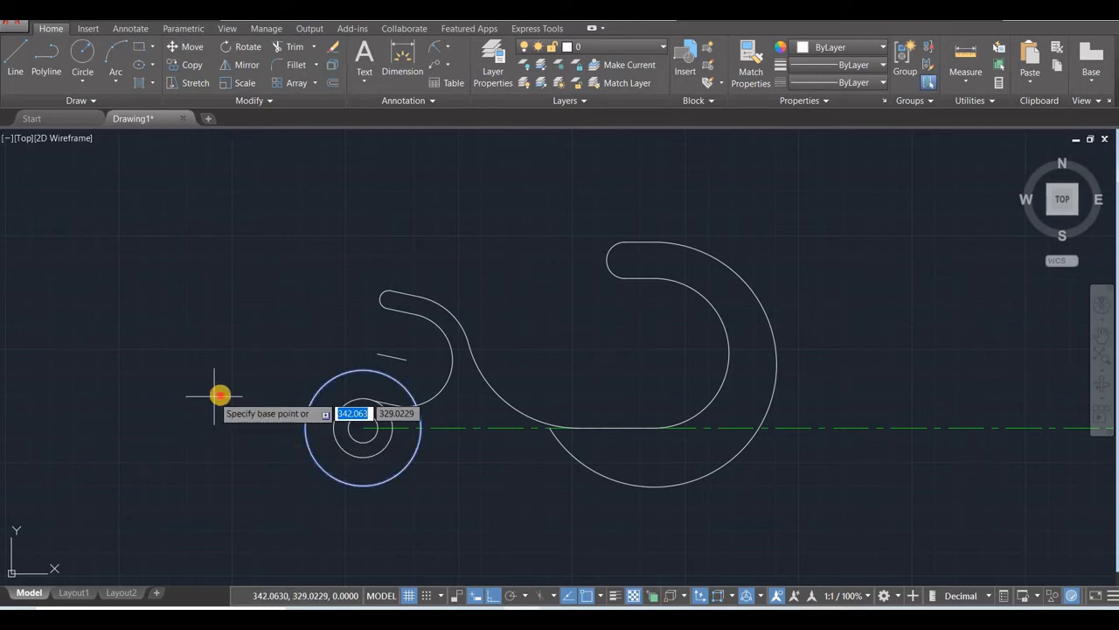
pyautogui.click(220, 395)
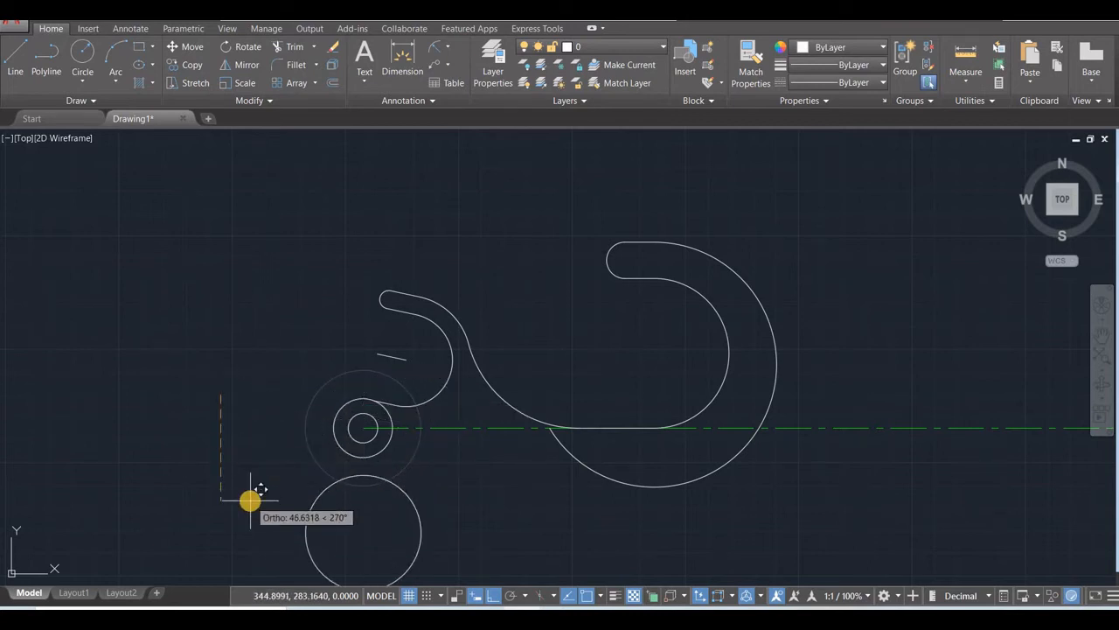
pyautogui.write('40')
pyautogui.press('Return')
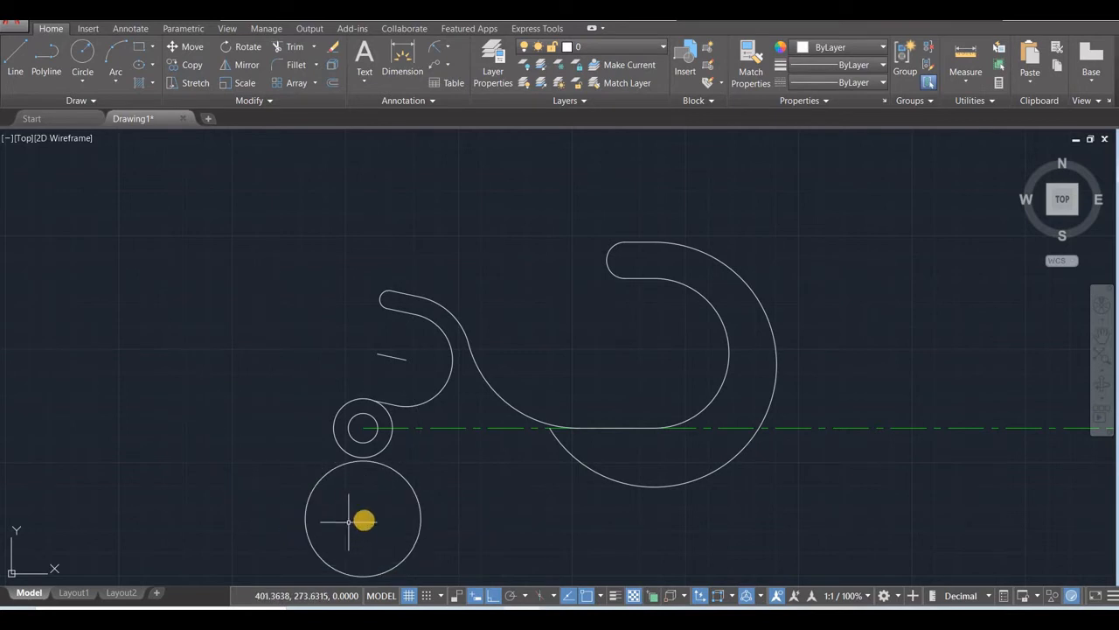
pyautogui.moveTo(361, 523); pyautogui.dragTo(320, 417, button='middle')
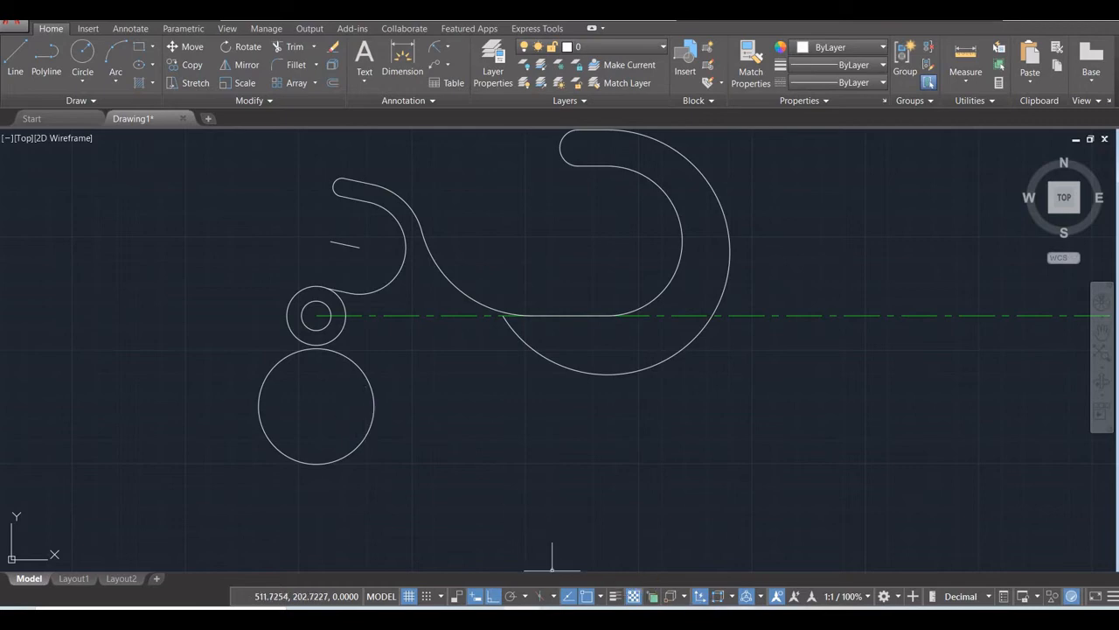
# Check the reference drawing and draw a line about 63 long from the radius 25.5 circle's center, sloping down-left at 110°.
pyautogui.hotkey('alt', 'Tab')
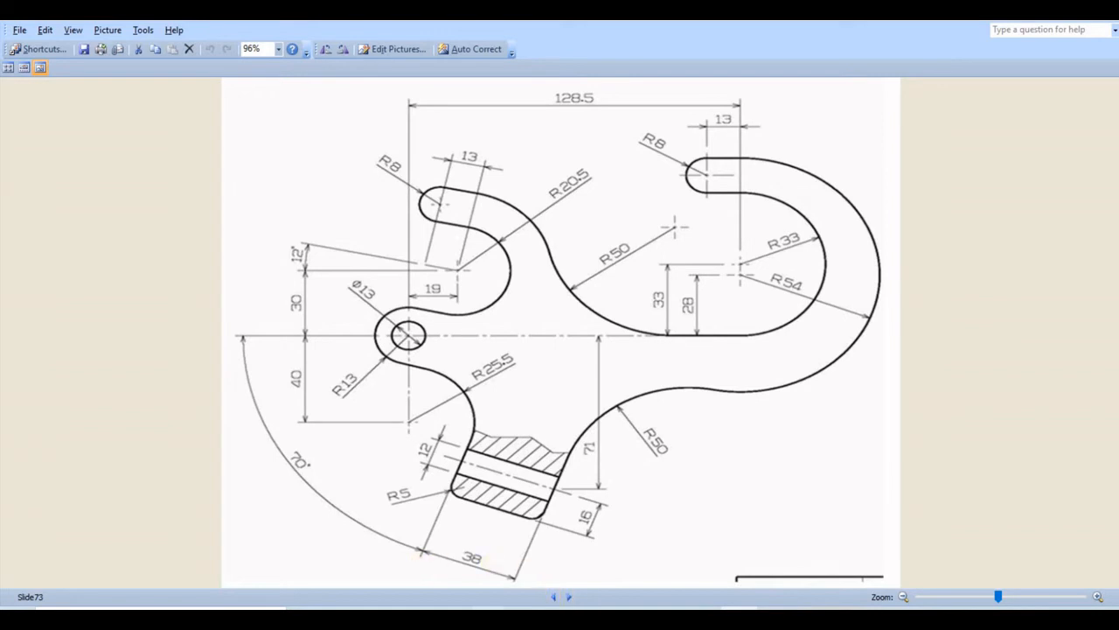
pyautogui.hotkey('alt', 'Tab')
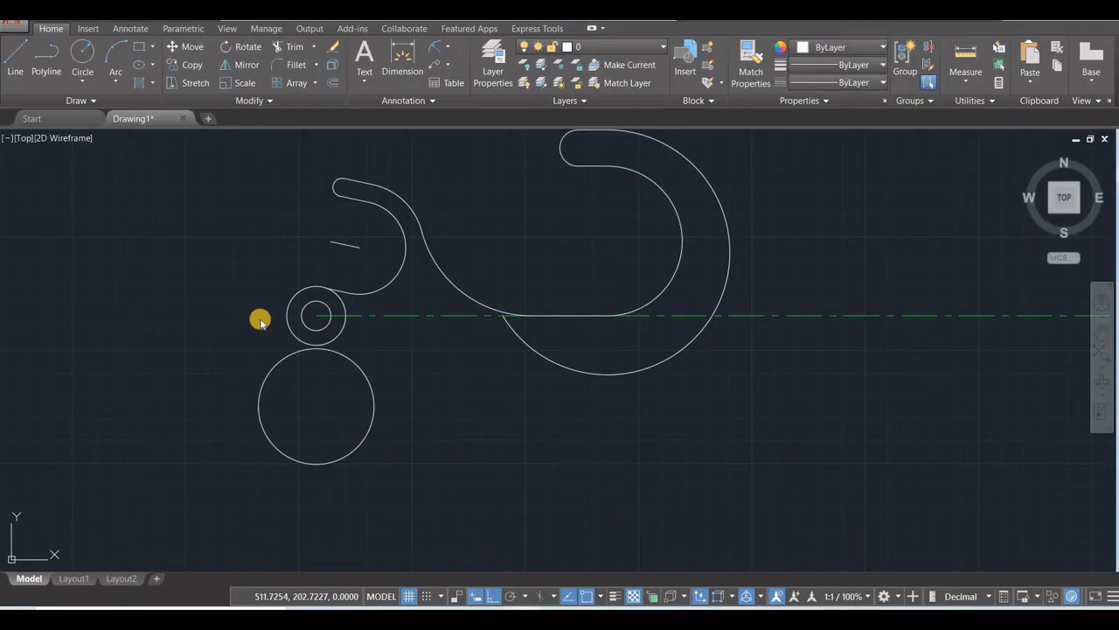
pyautogui.click(14, 54)
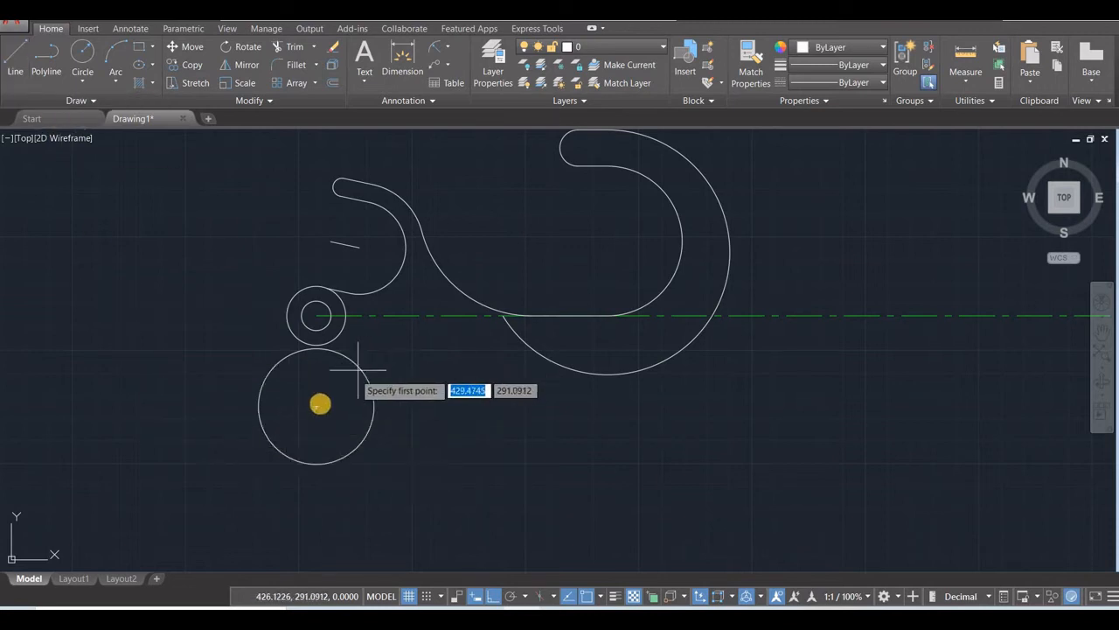
pyautogui.click(316, 405)
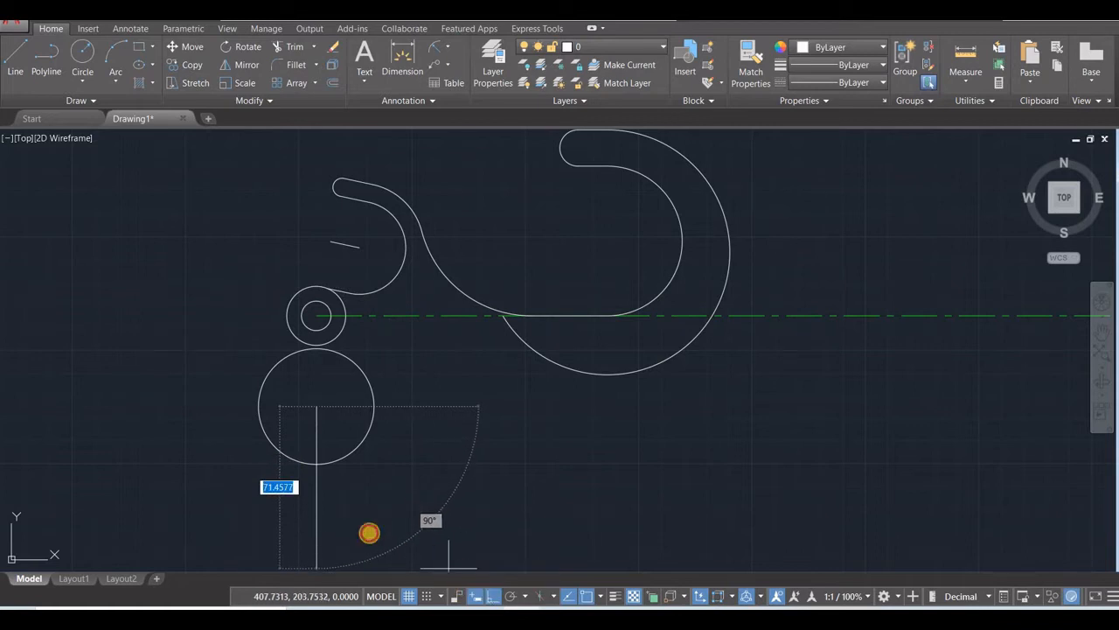
pyautogui.press('F8')
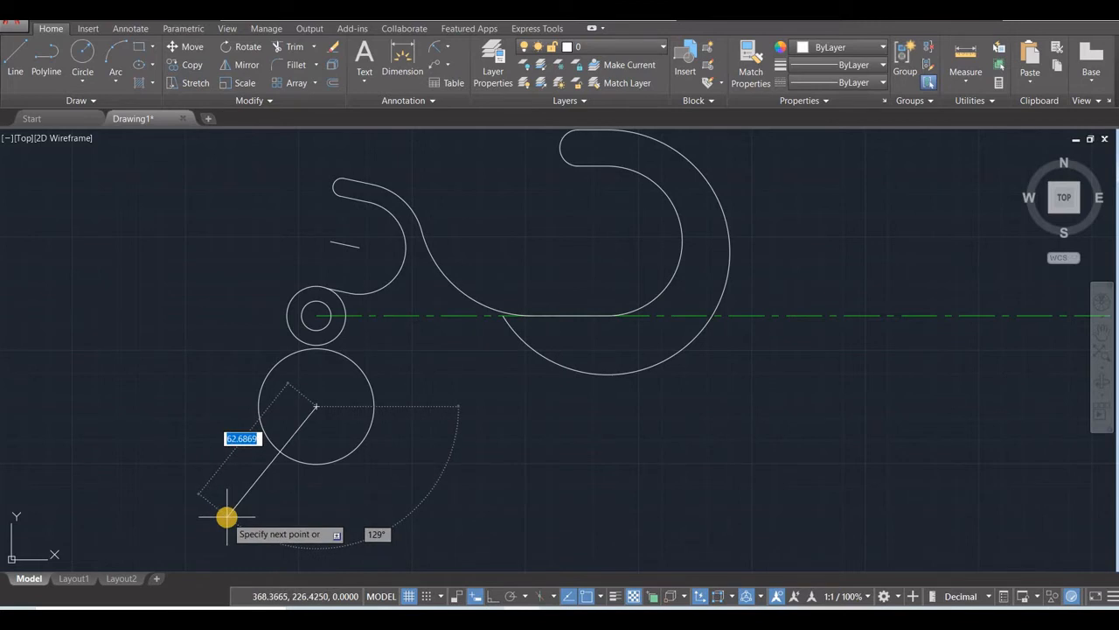
pyautogui.press('Tab')
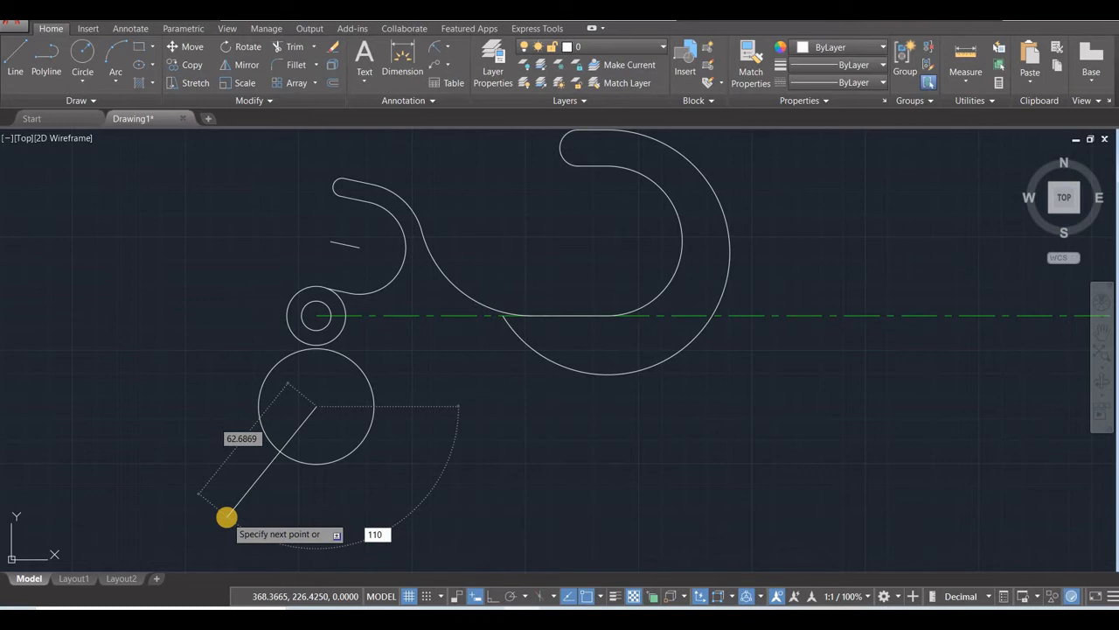
pyautogui.press('Return')
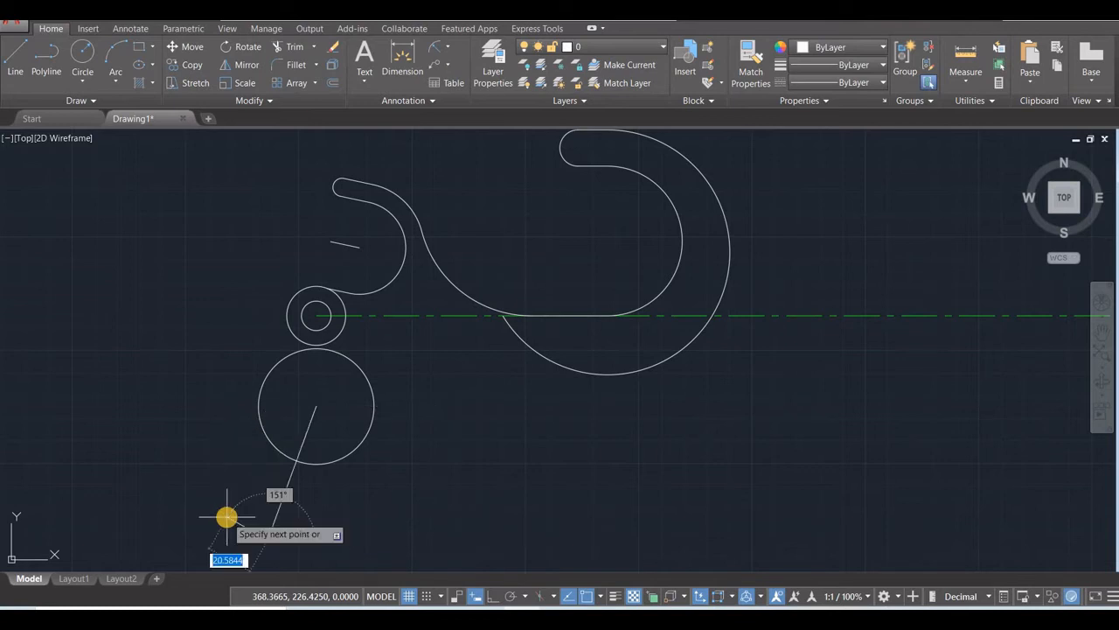
pyautogui.press('Escape')
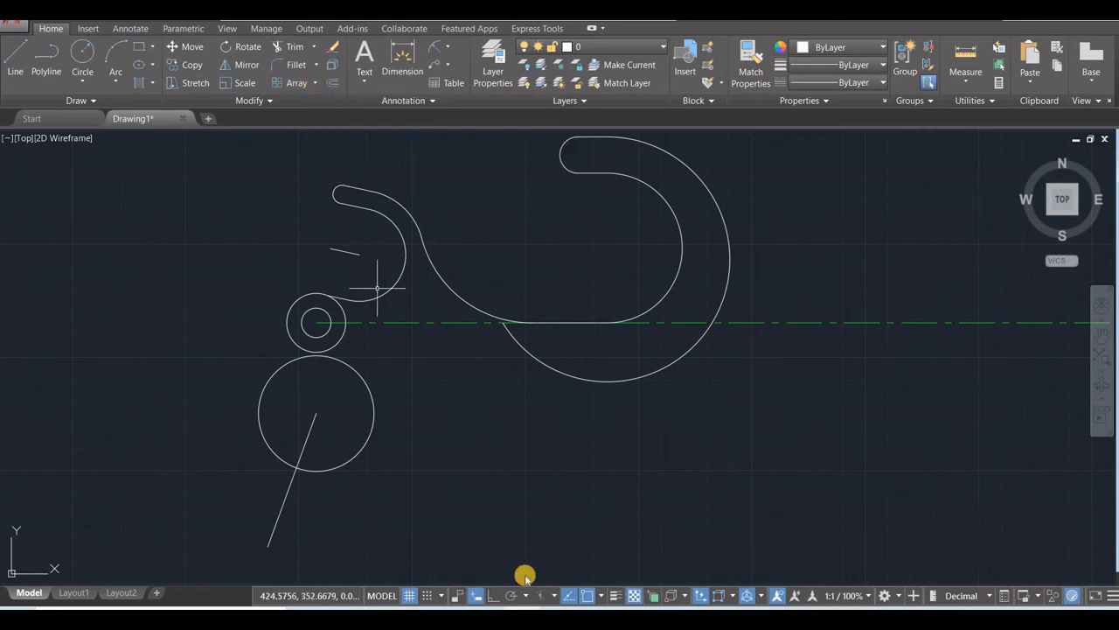
# Offset the slanted line 25.5 to the right so it is tangent to the circle, and delete the original line through the circle's center.
pyautogui.click(332, 66)
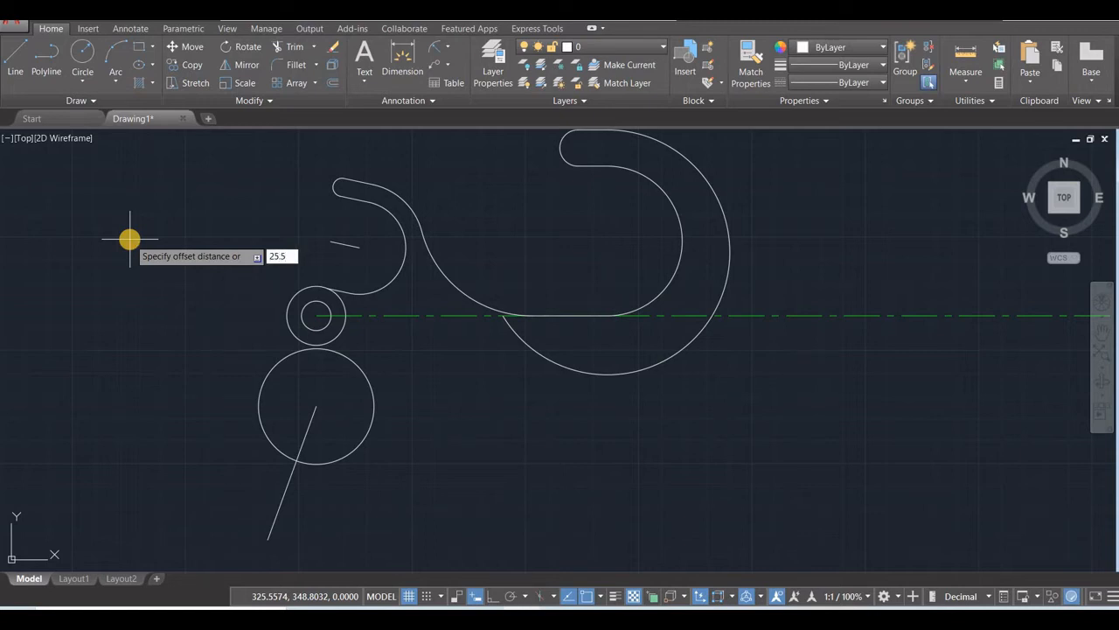
pyautogui.write('25.5')
pyautogui.press('Return')
pyautogui.click(283, 499)
pyautogui.click(414, 520)
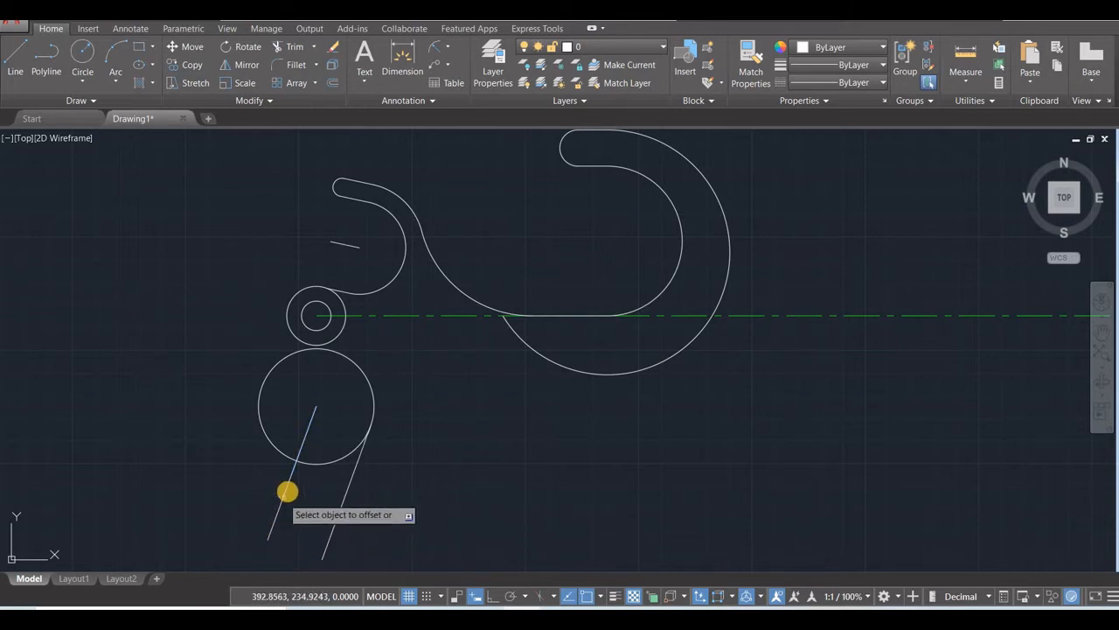
pyautogui.press('Escape')
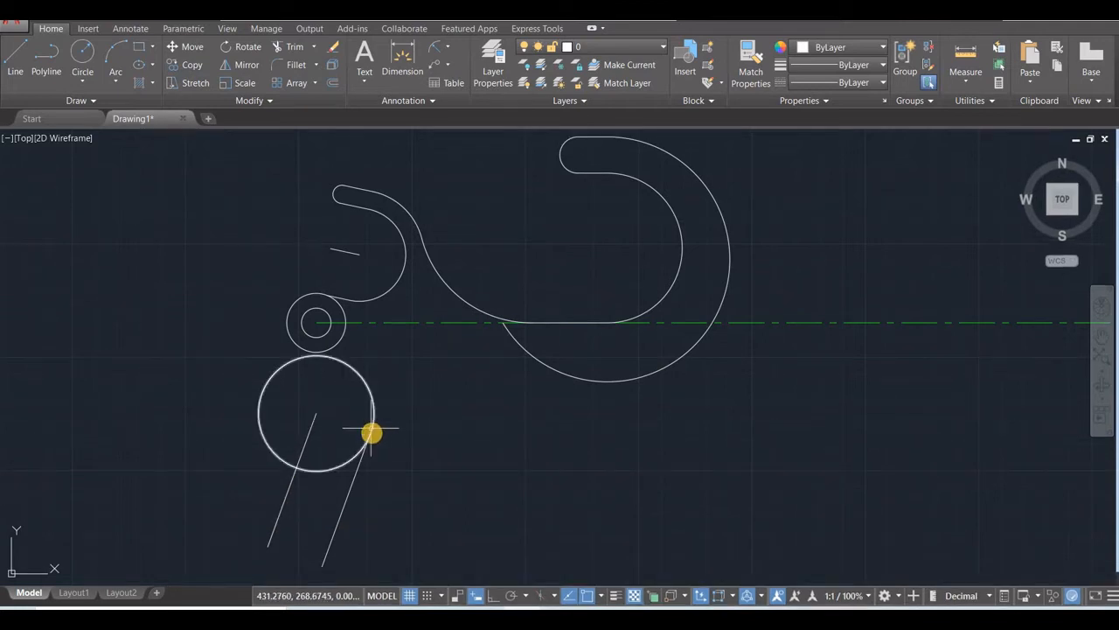
pyautogui.click(291, 477)
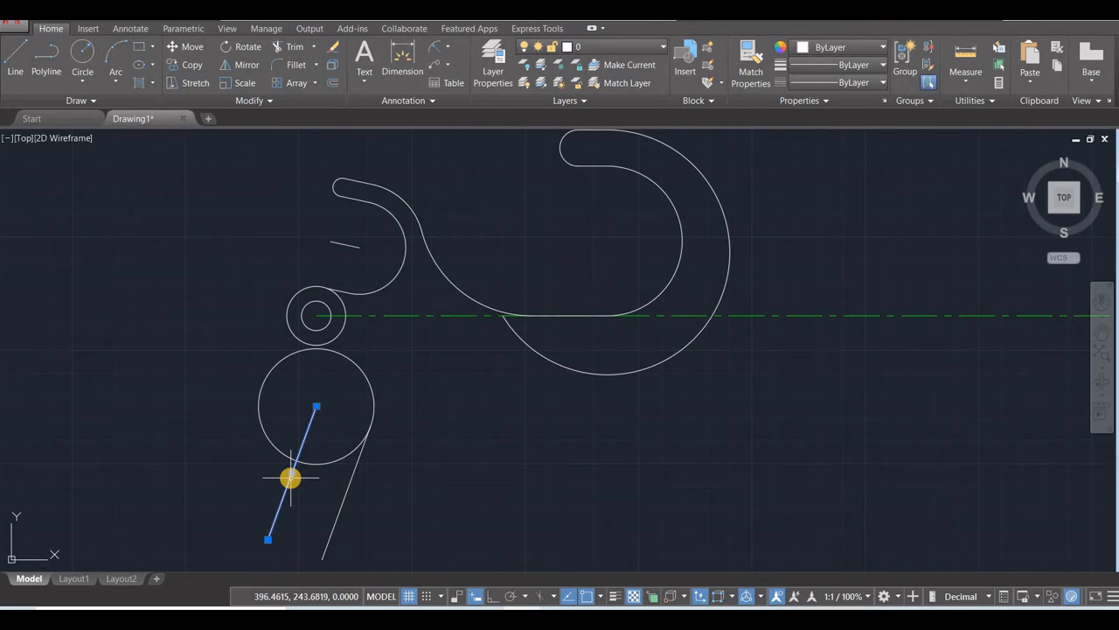
pyautogui.press('Delete')
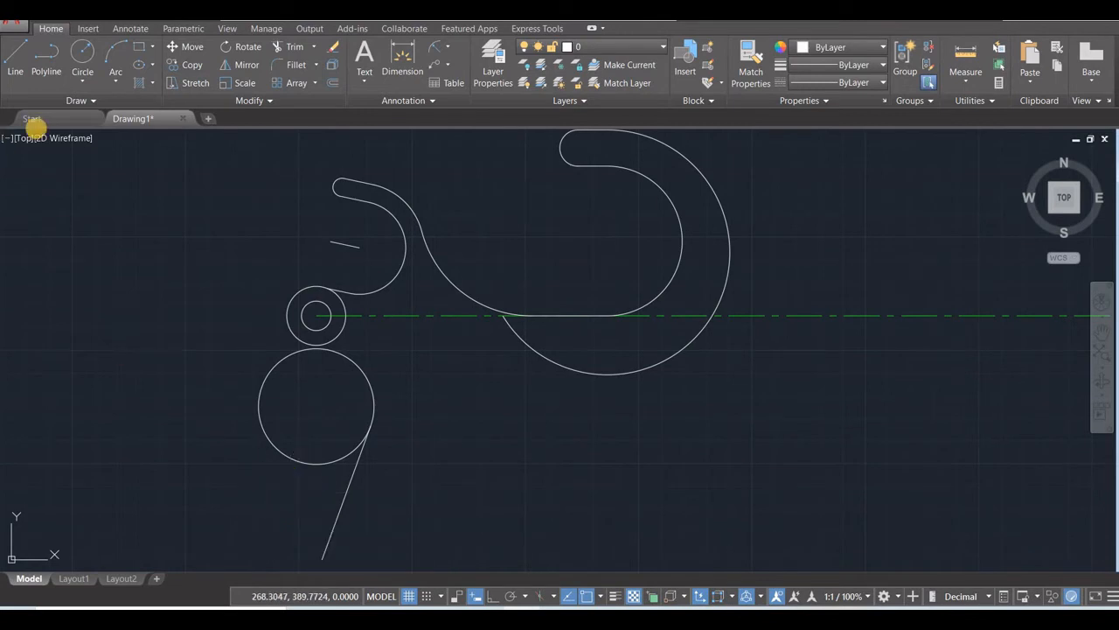
# Add an angular dimension between the green centerline and the slanted tangent line, placed to the left of the radius 25.5 circle.
pyautogui.click(401, 75)
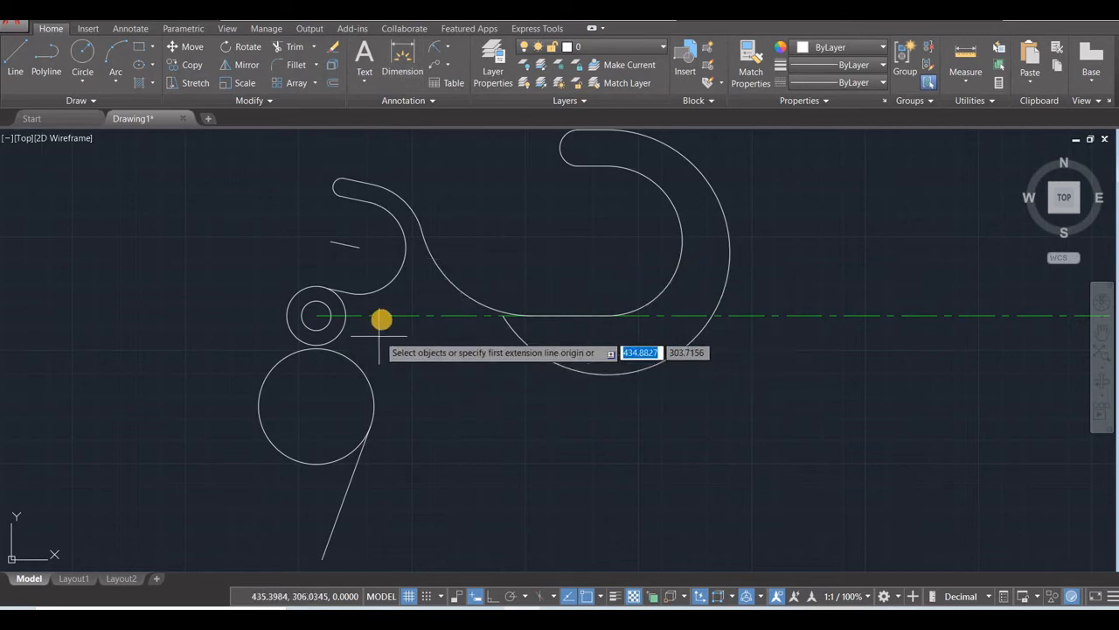
pyautogui.click(338, 522)
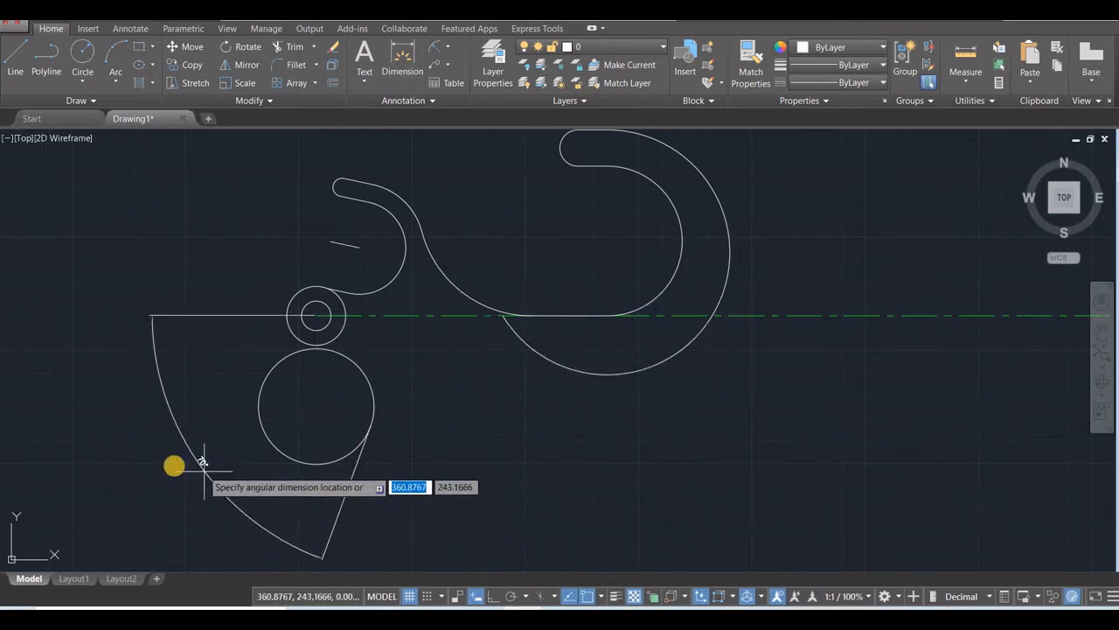
pyautogui.click(197, 412)
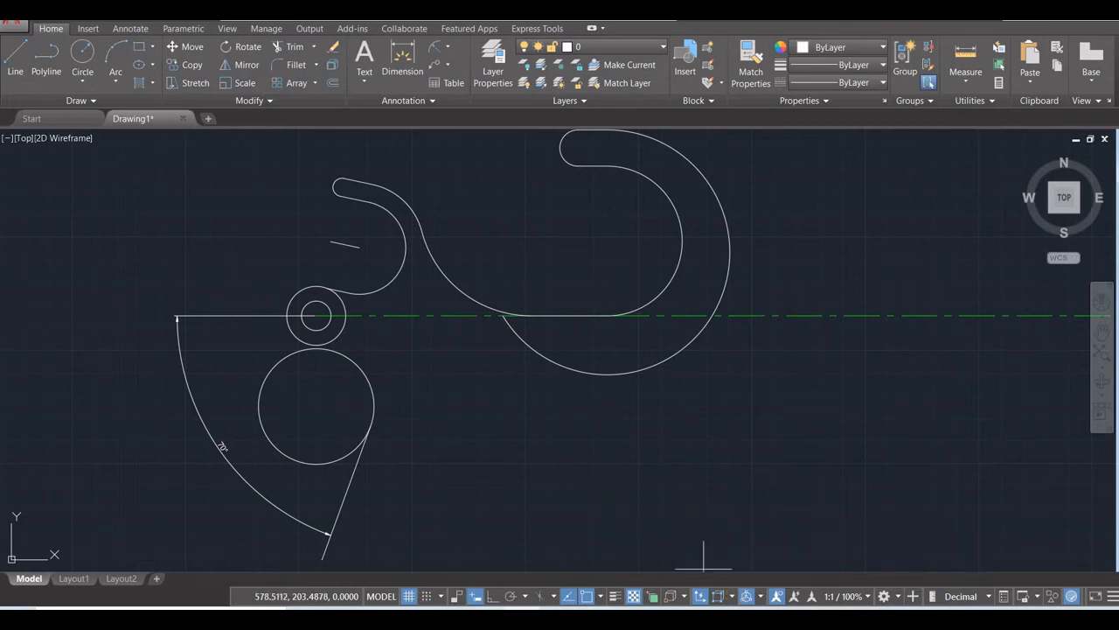
# Offset the slanted tangent line 38 to the right for the shank's other side, and check the shank's remaining dimensions in the reference drawing.
pyautogui.click(742, 616)
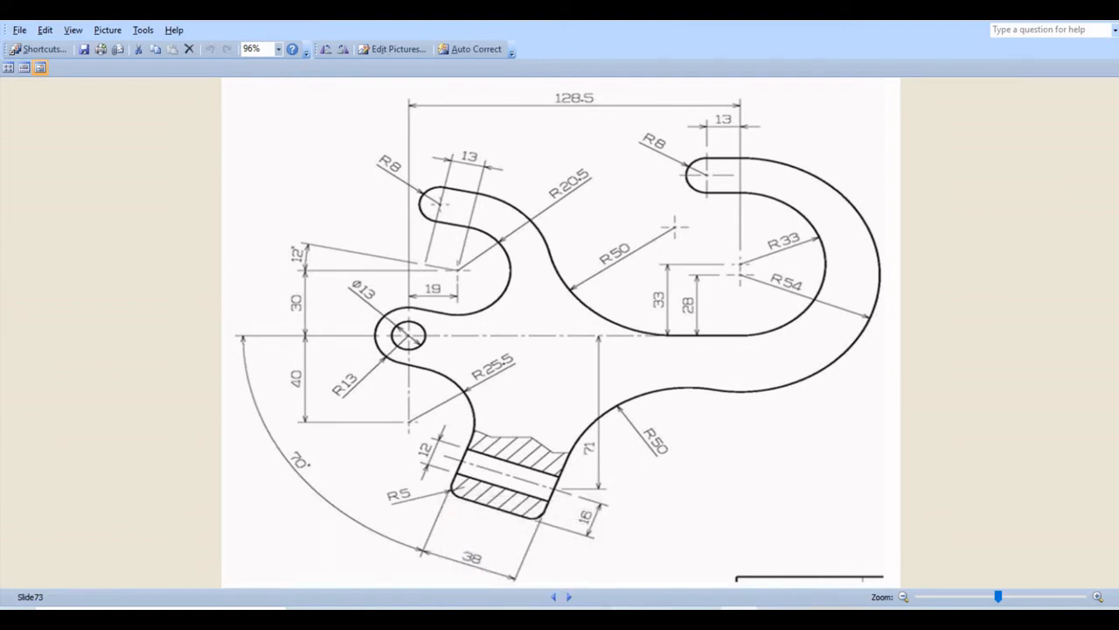
pyautogui.hotkey('alt', 'Tab')
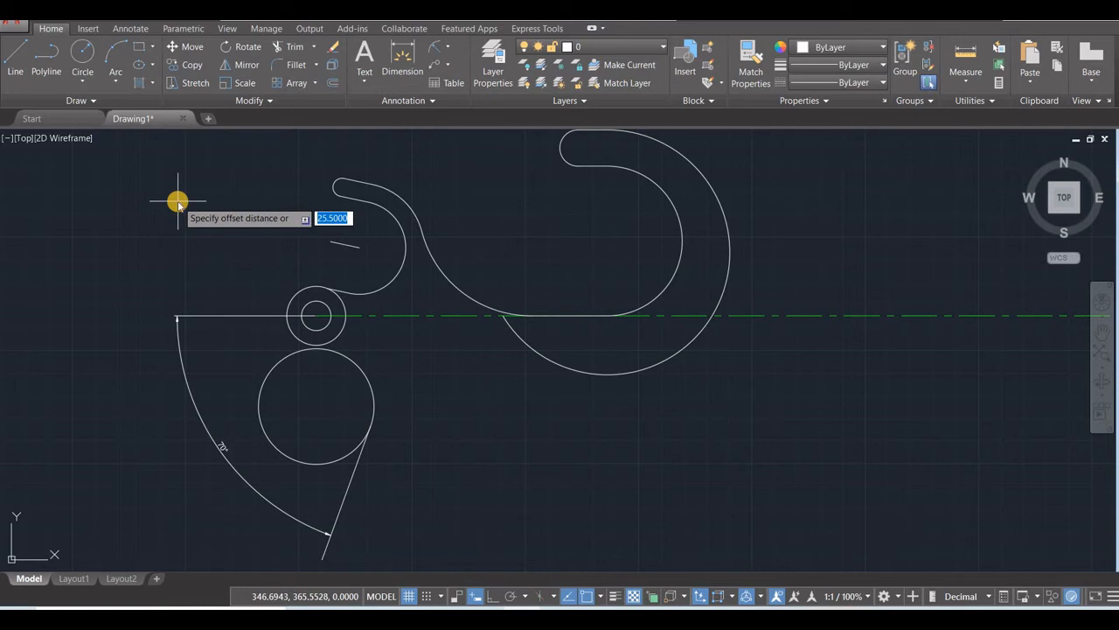
pyautogui.press('Return')
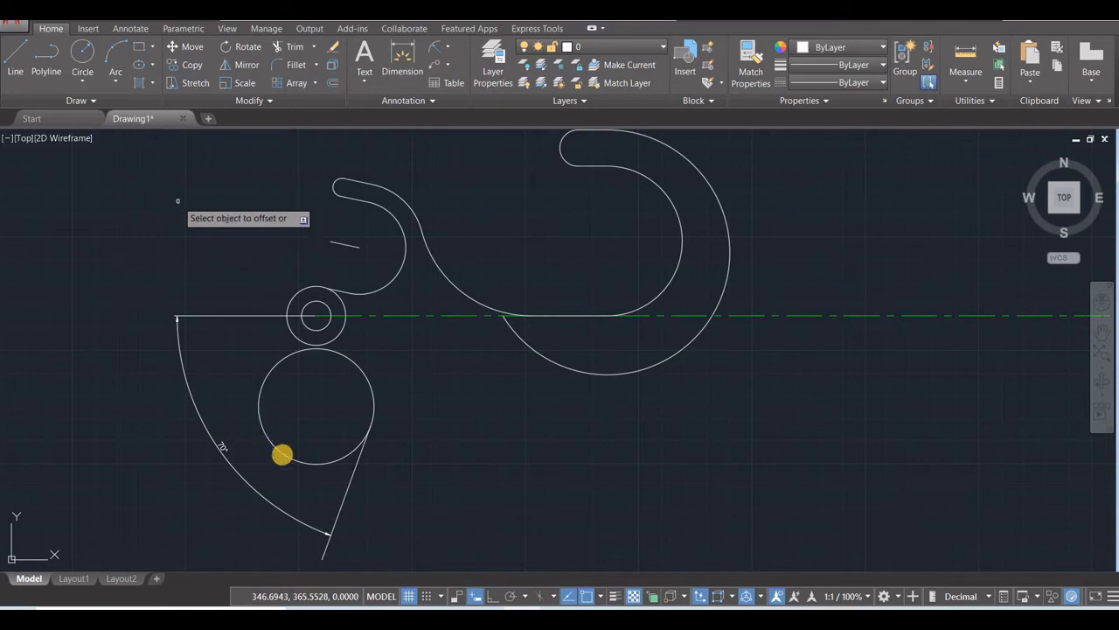
pyautogui.click(345, 495)
pyautogui.click(548, 511)
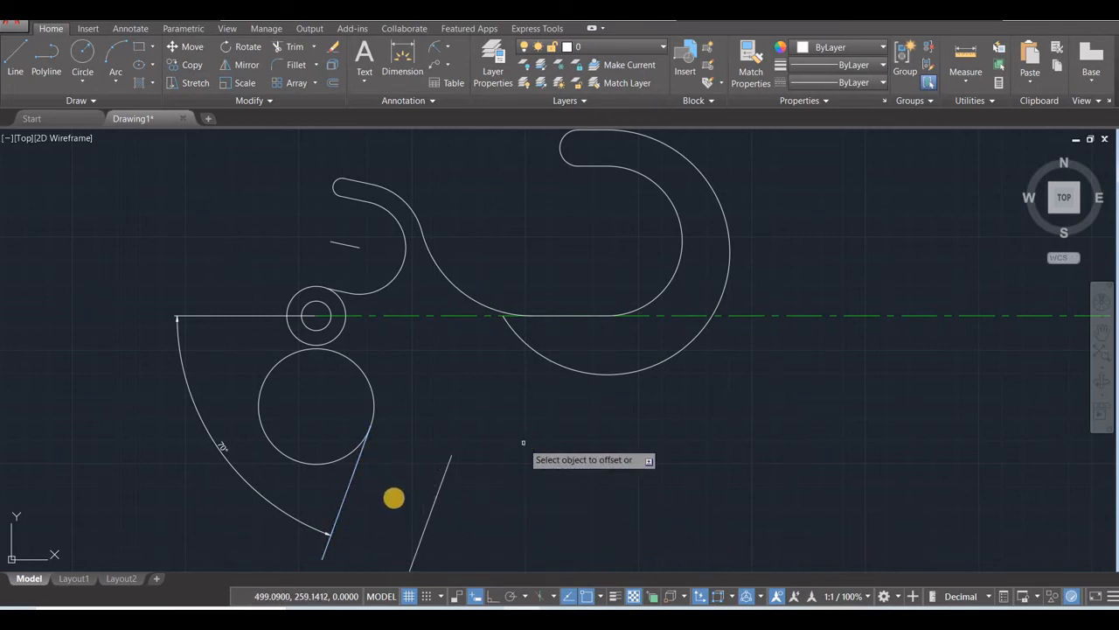
pyautogui.moveTo(390, 493)
pyautogui.mouseDown(button='middle')
pyautogui.moveTo(387, 375)
pyautogui.moveTo(397, 420)
pyautogui.mouseUp(button='middle')
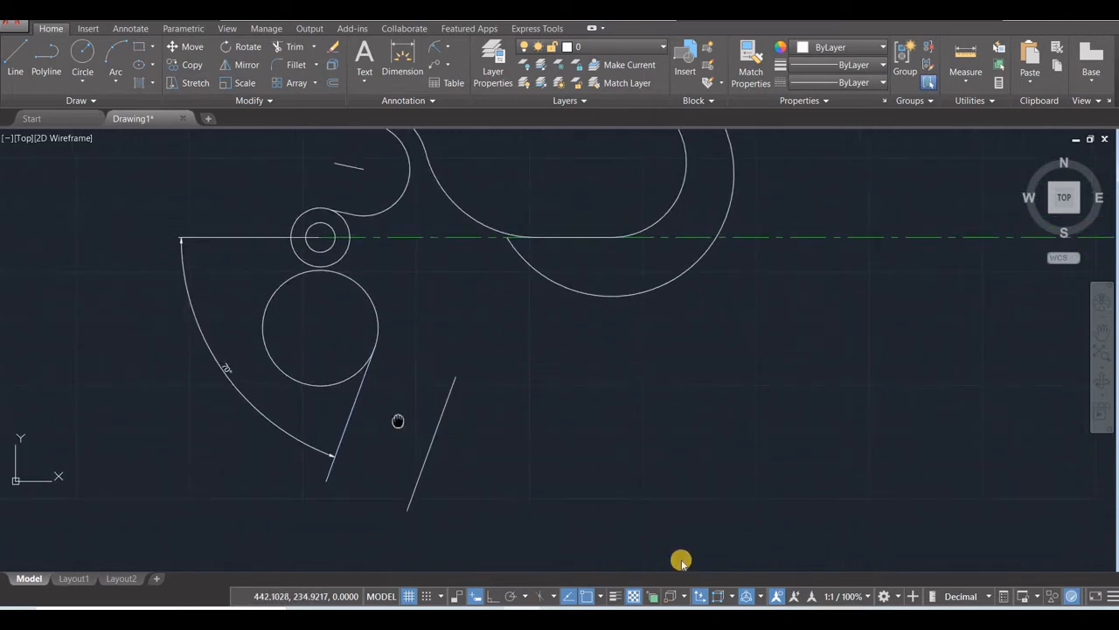
pyautogui.hotkey('alt', 'Tab')
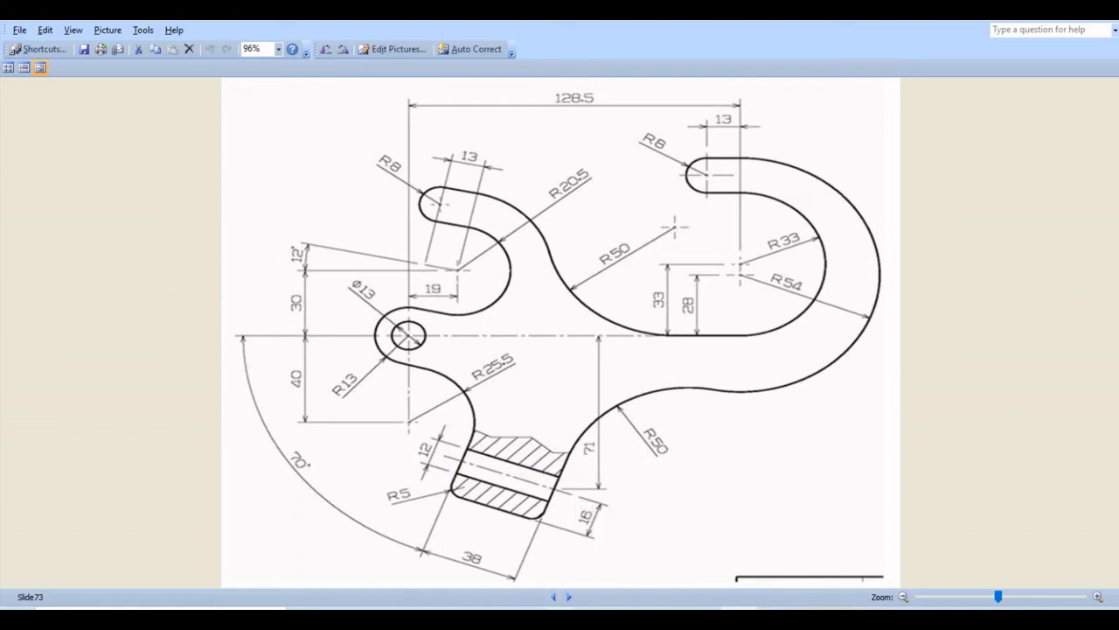
pyautogui.hotkey('alt', 'Tab')
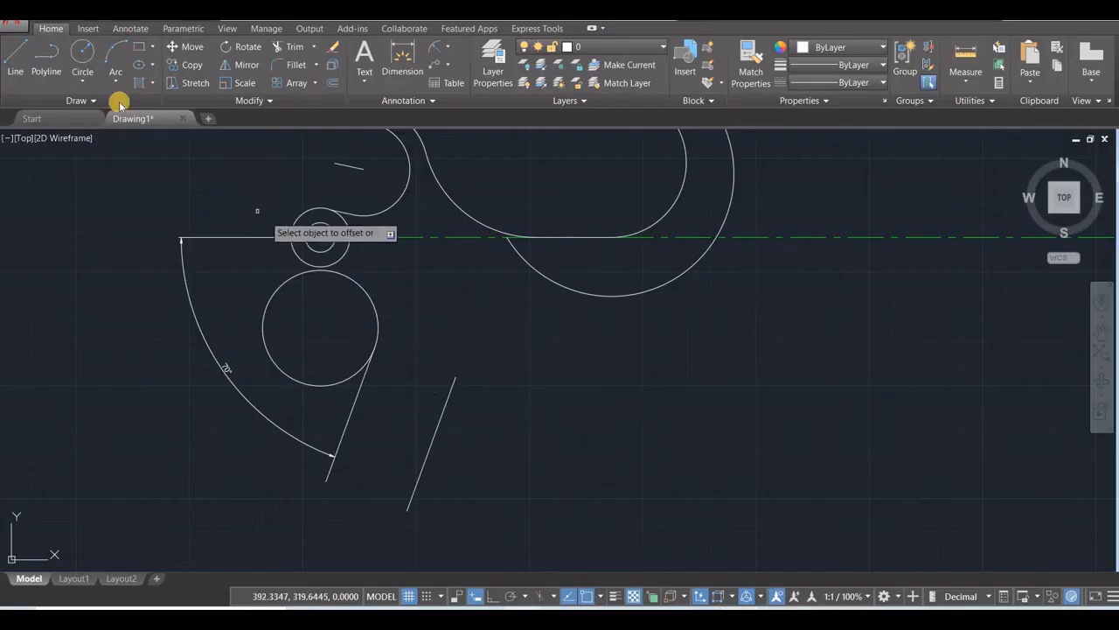
# Offset the green horizontal centerline 70 downward.
pyautogui.click(330, 84)
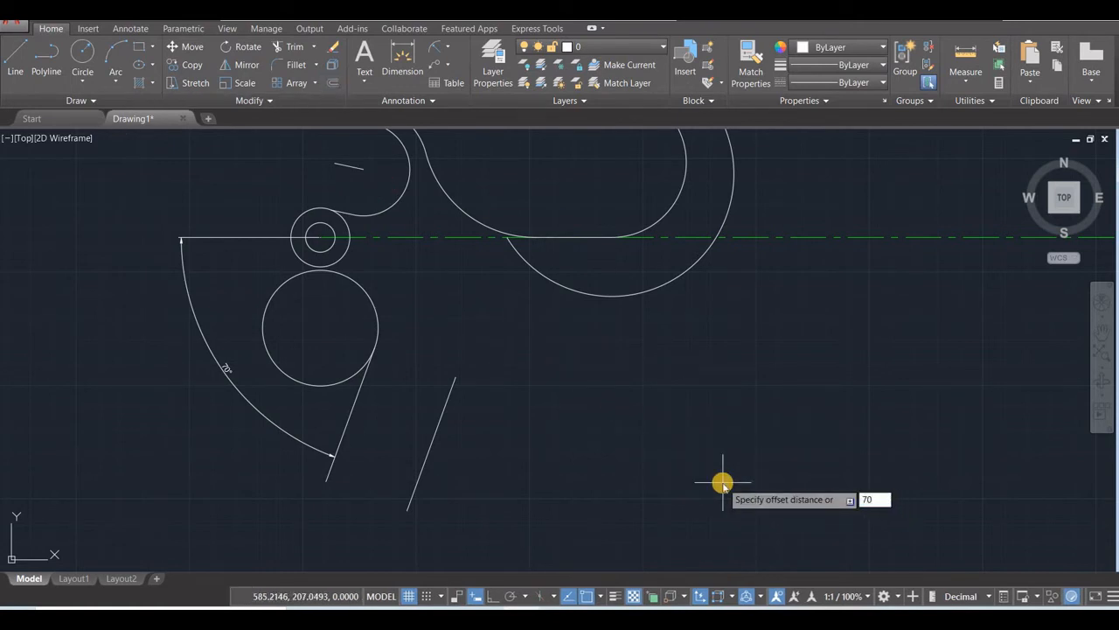
pyautogui.write('70')
pyautogui.press('Return')
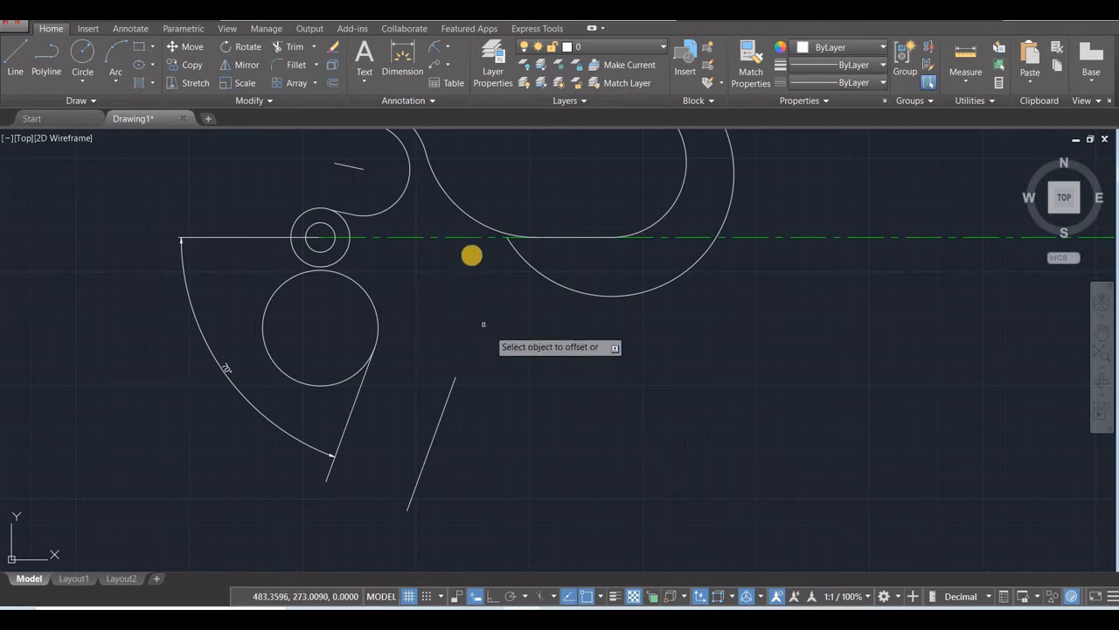
pyautogui.click(473, 237)
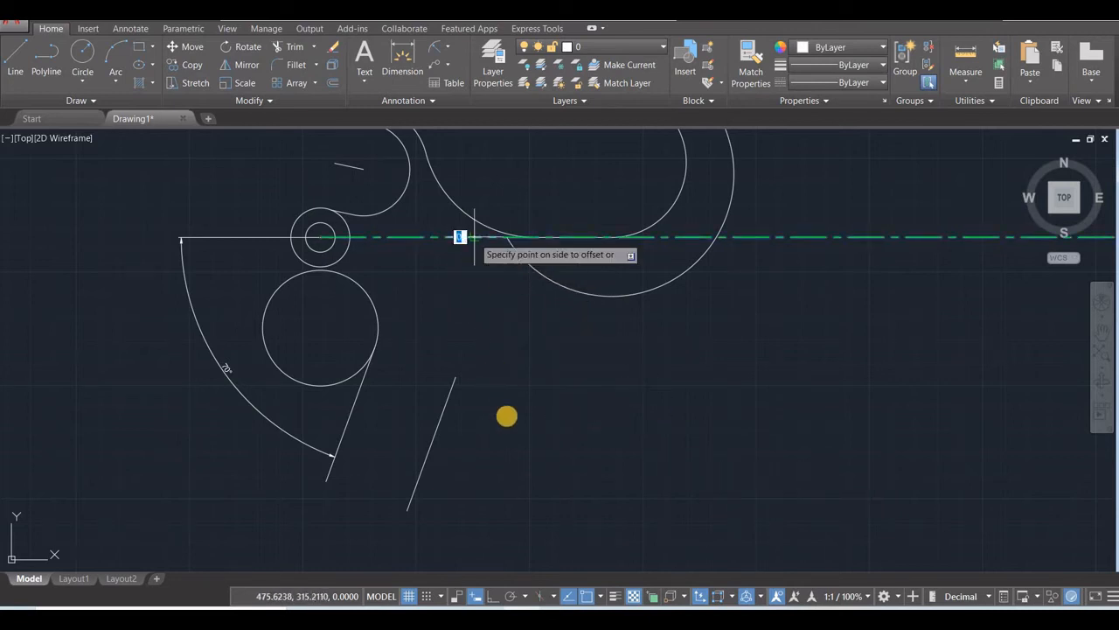
pyautogui.click(512, 481)
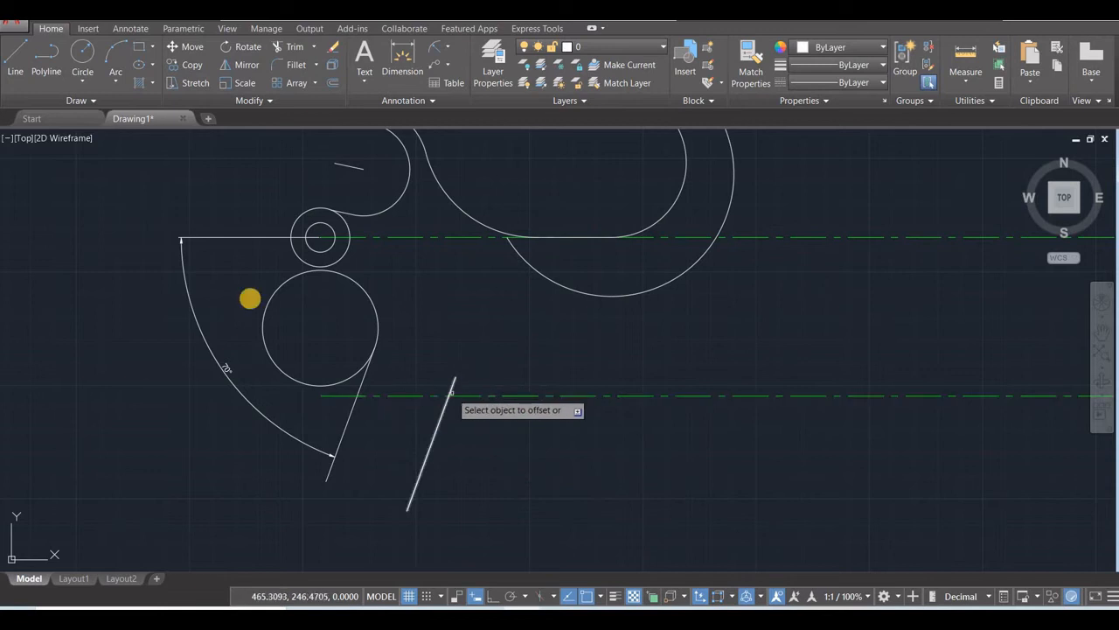
# Draw a line from the intersection of the shank's right side and the lower centerline, perpendicular to the shank's left side.
pyautogui.click(15, 61)
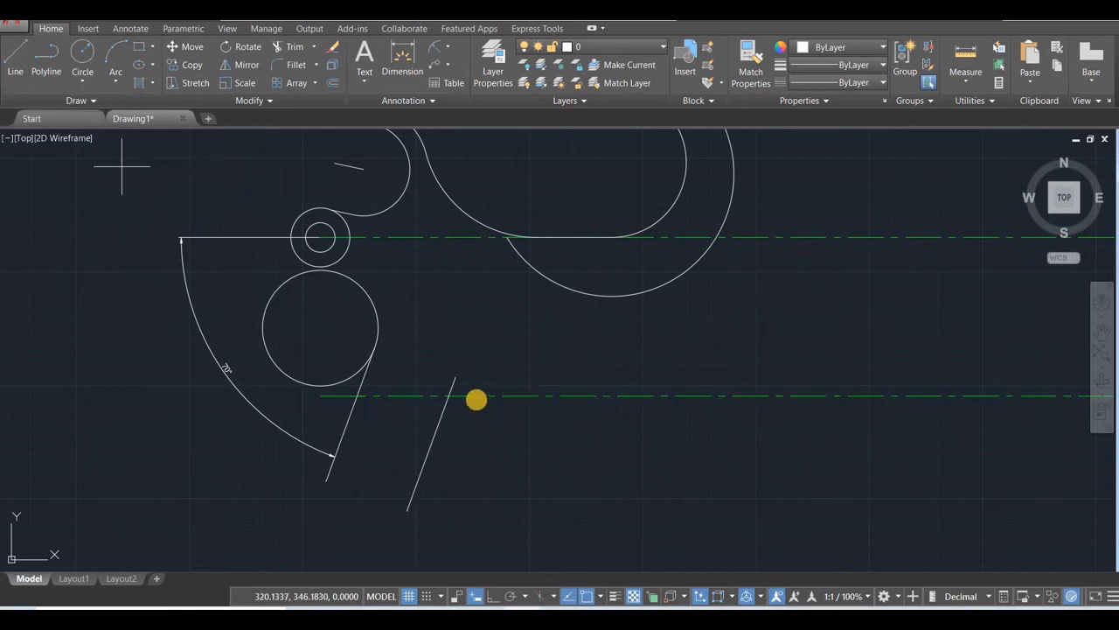
pyautogui.click(449, 396)
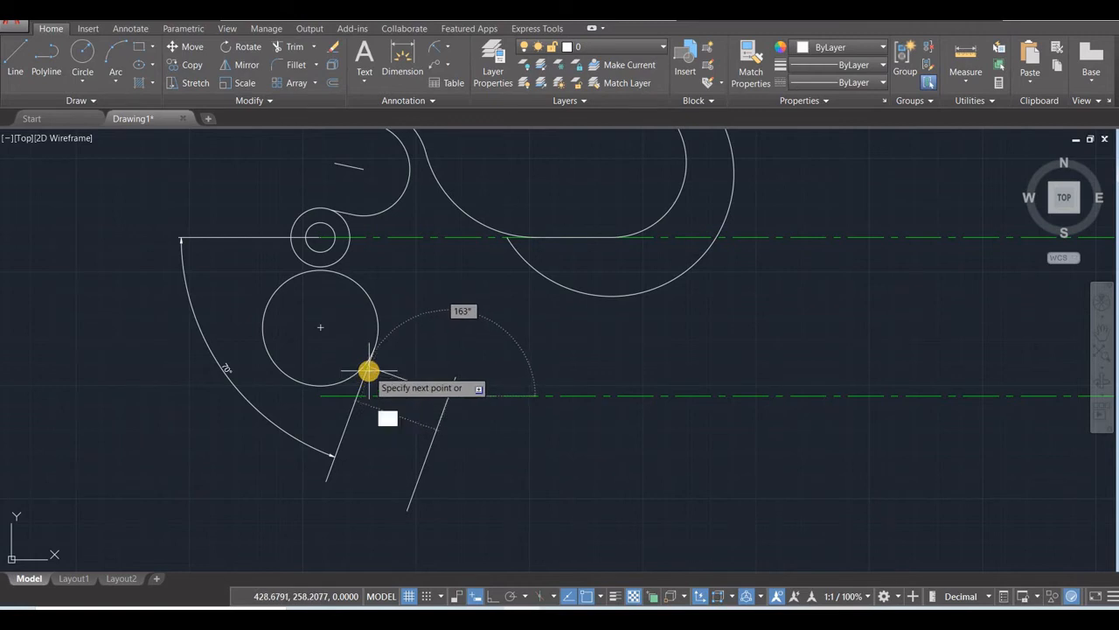
pyautogui.scroll(5, 367, 375)
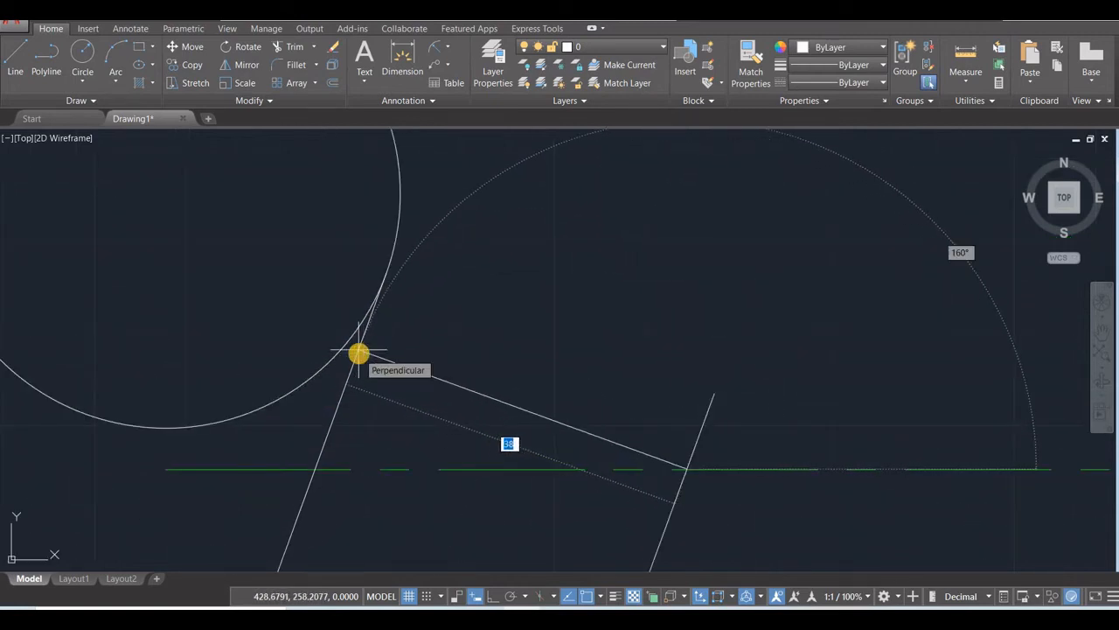
pyautogui.click(358, 353)
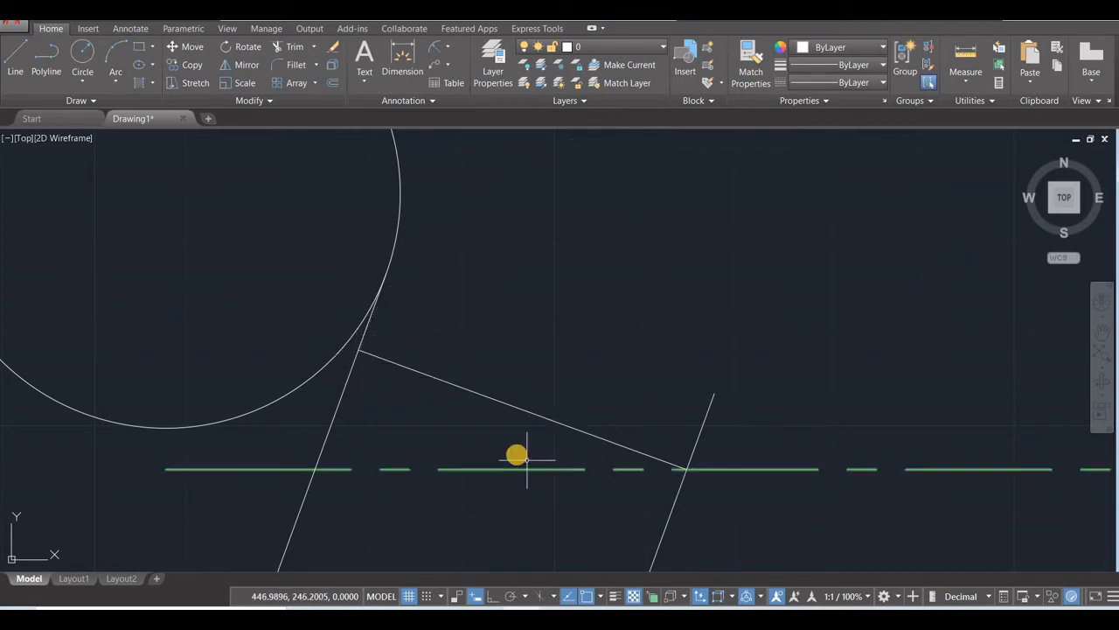
pyautogui.scroll(-2, 516, 454)
pyautogui.scroll(-2, 517, 454)
# Check the hole dimensions in the reference drawing and offset the shank's perpendicular cross line 6 to both sides.
pyautogui.click(722, 609)
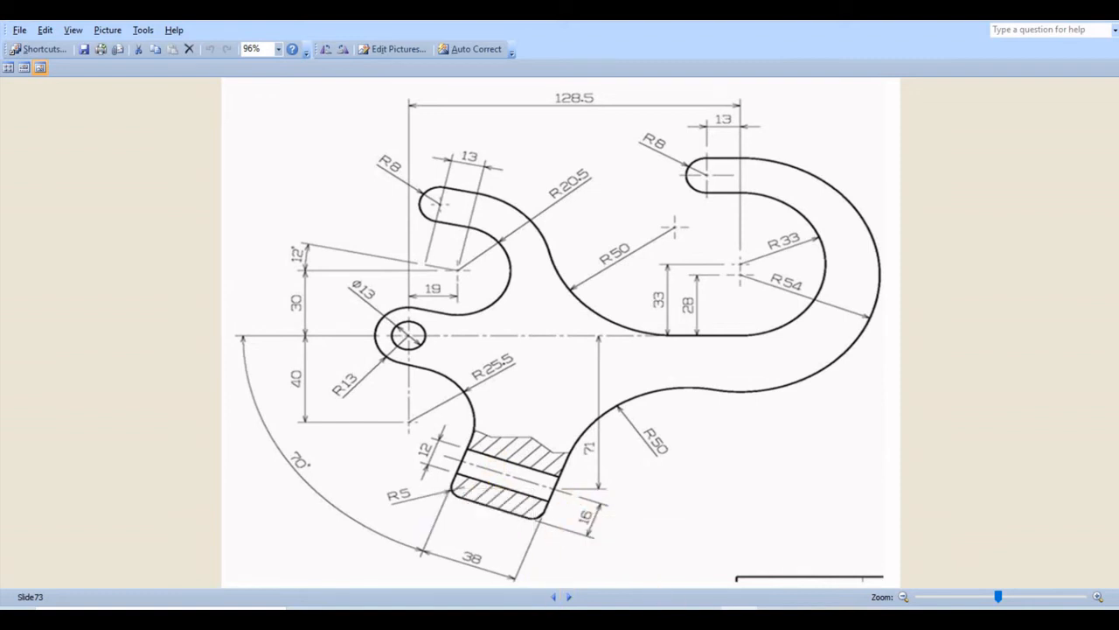
pyautogui.hotkey('alt', 'Tab')
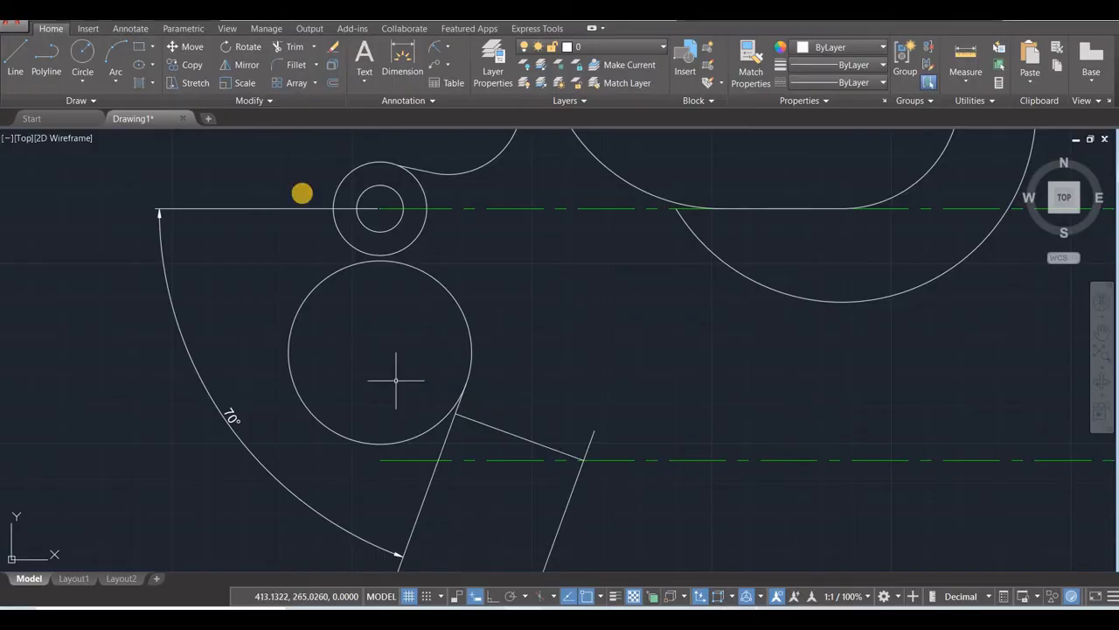
pyautogui.write('o')
pyautogui.press('Return')
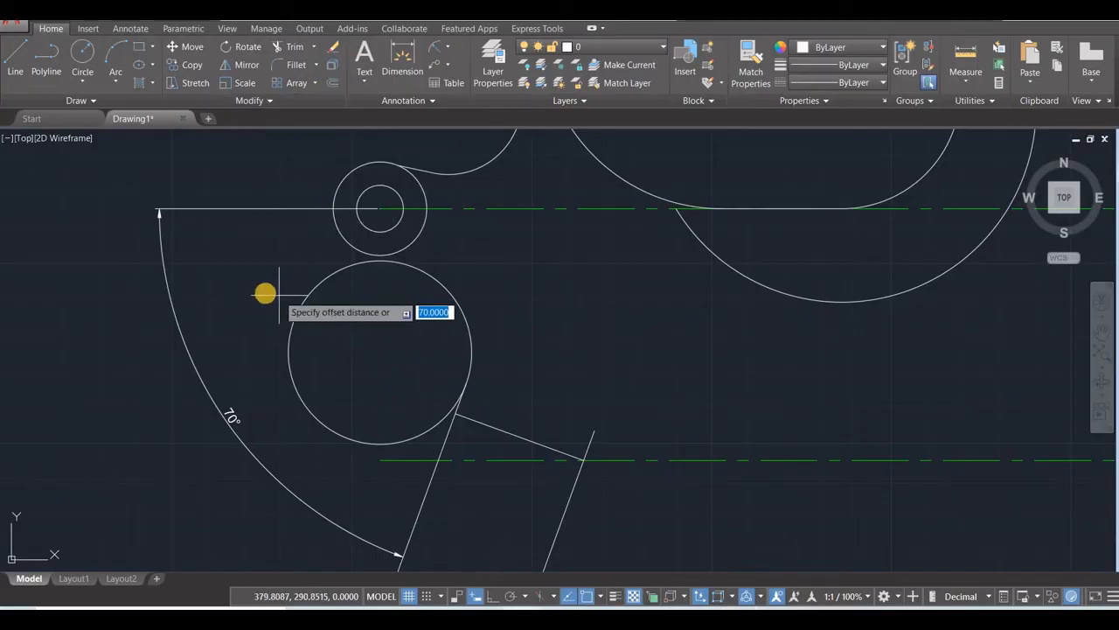
pyautogui.write('6')
pyautogui.press('Return')
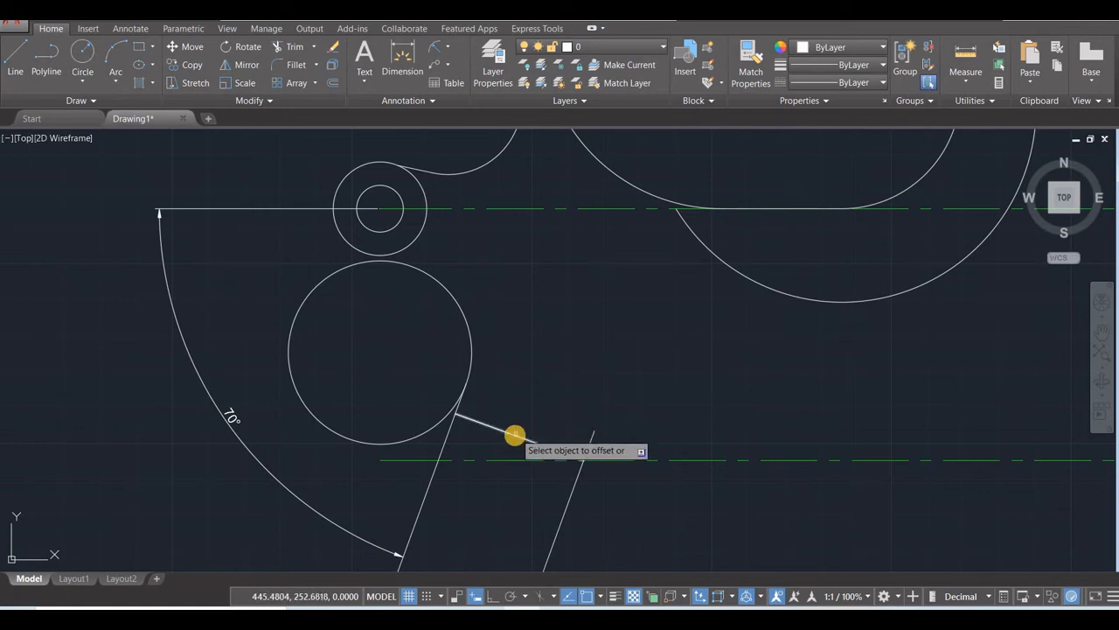
pyautogui.click(518, 431)
pyautogui.click(522, 408)
pyautogui.click(515, 435)
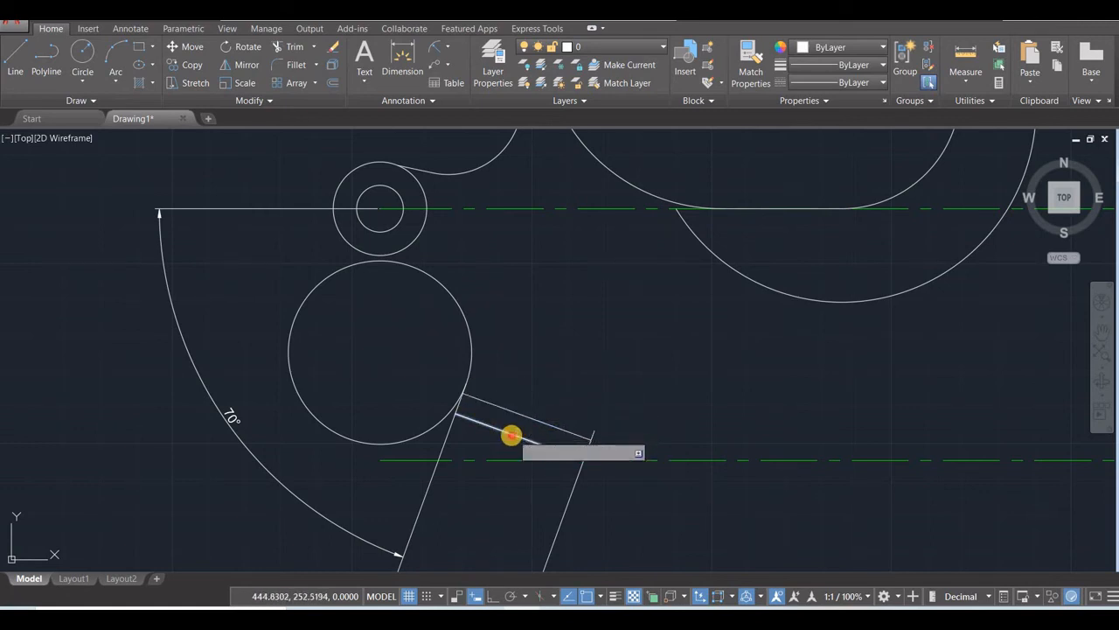
pyautogui.click(505, 495)
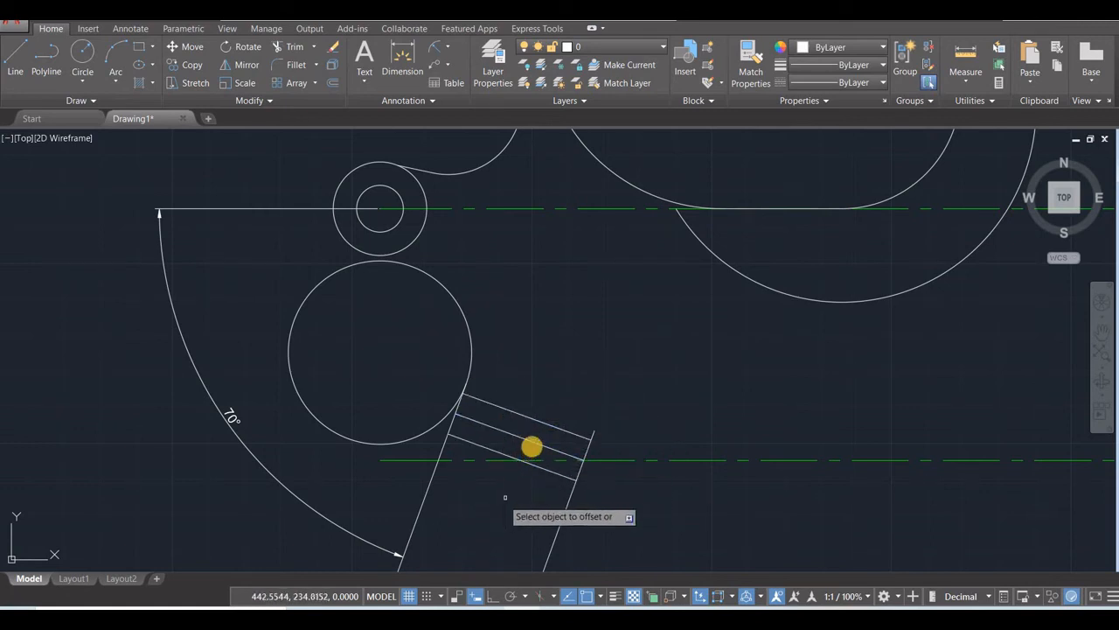
# Offset the middle cross line 16 downward for the shank's end, and trim both shank sides below it.
pyautogui.click(527, 448)
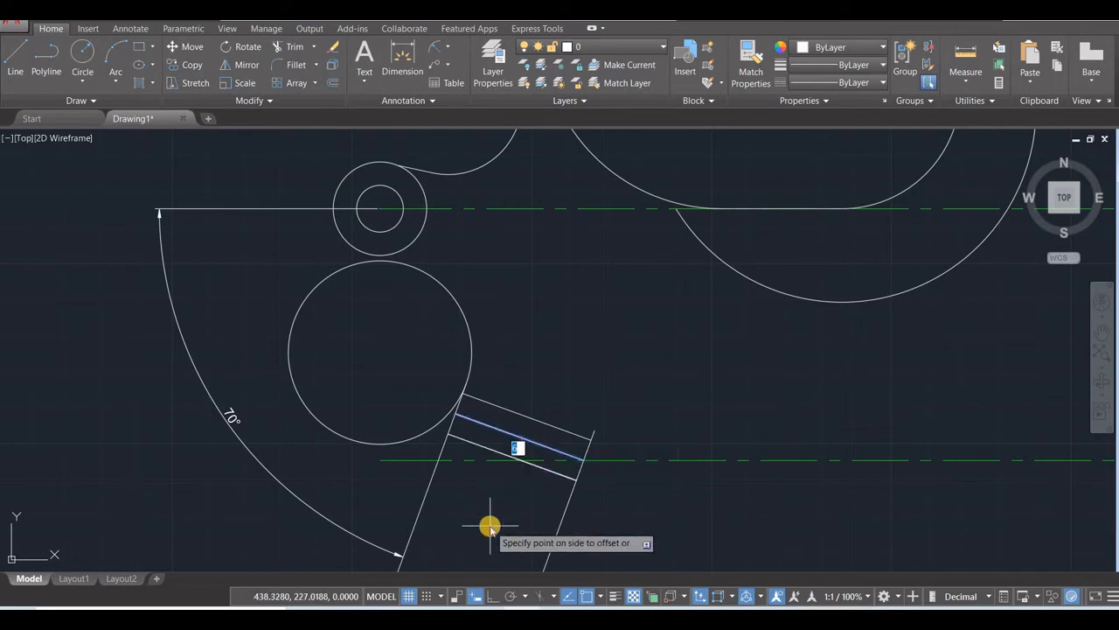
pyautogui.click(489, 523)
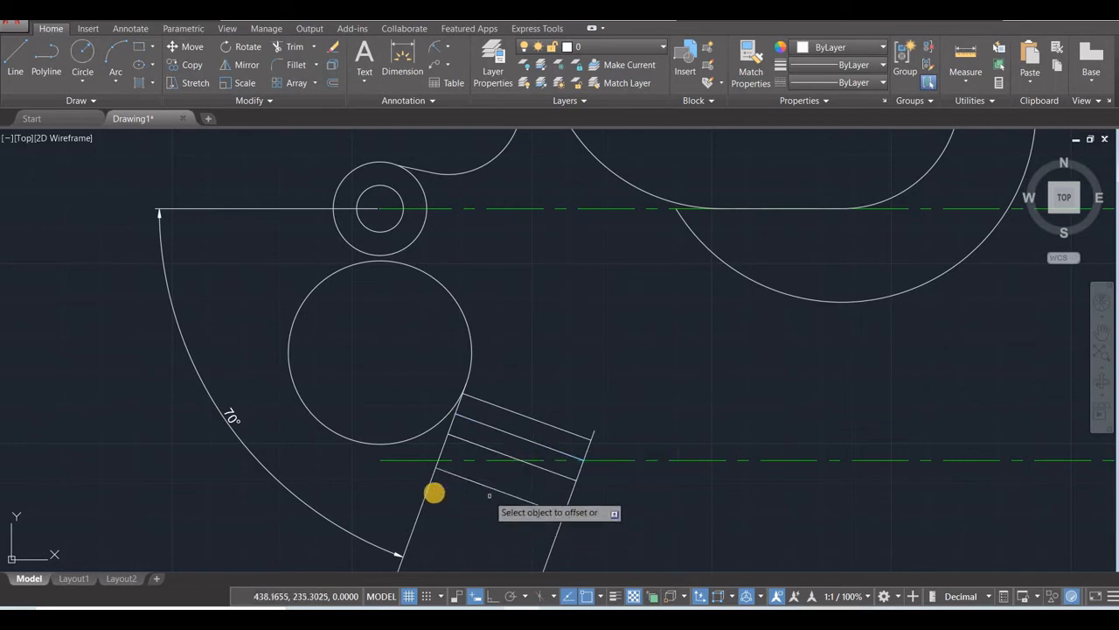
pyautogui.click(292, 48)
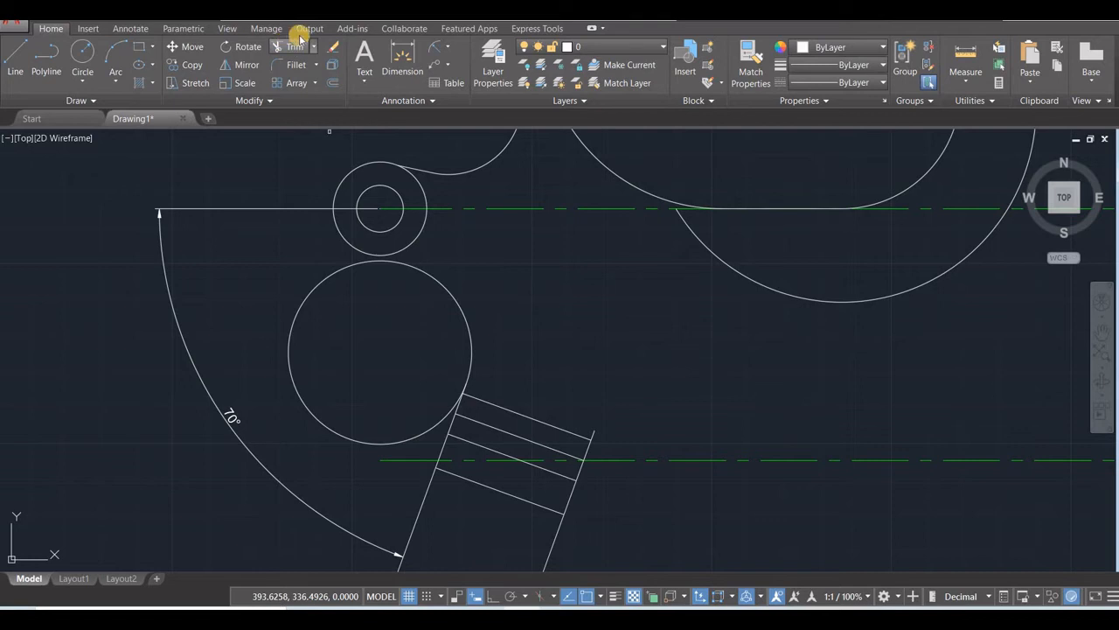
pyautogui.click(419, 514)
pyautogui.click(552, 542)
pyautogui.scroll(-2, 646, 507)
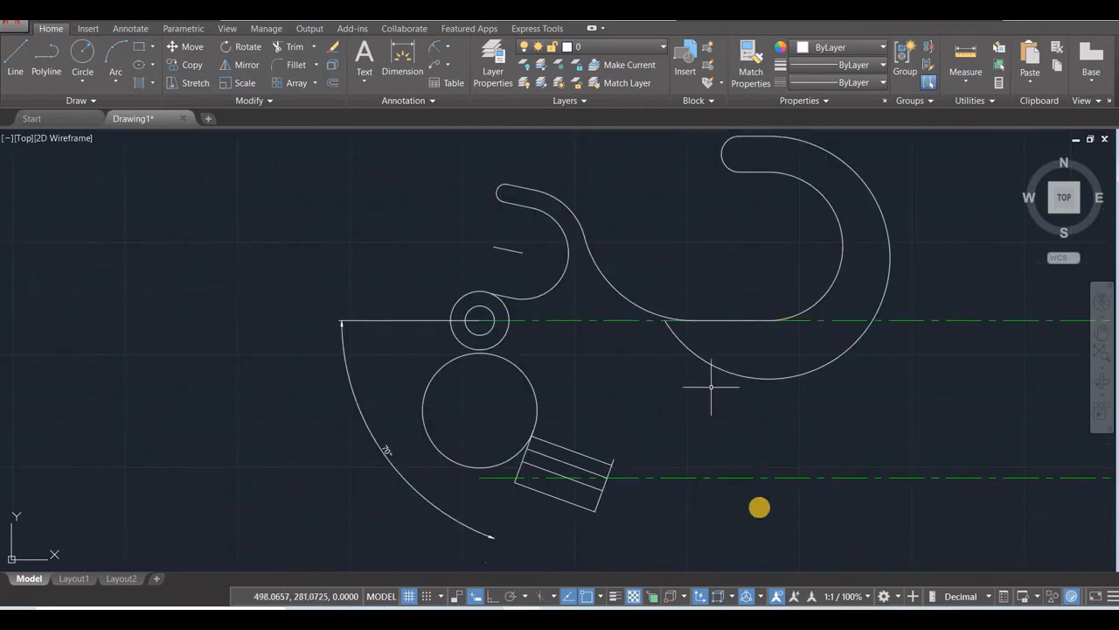
# Check the reference drawing and draw a radius 50 circle tangent to the large hook's outer arc and the shank's right side.
pyautogui.hotkey('alt', 'Tab')
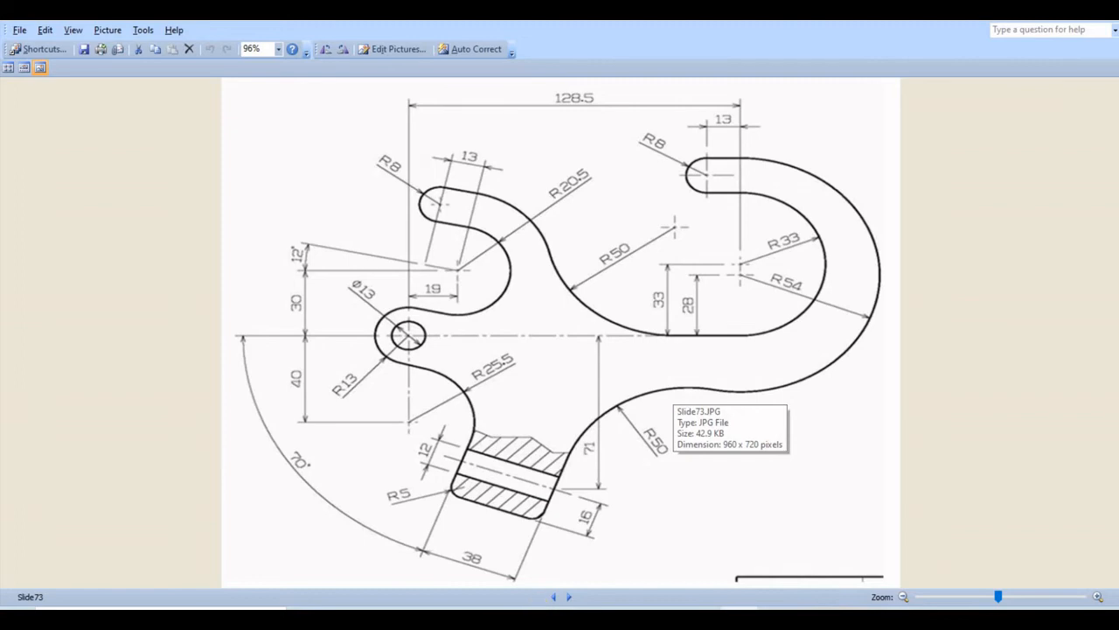
pyautogui.hotkey('alt', 'Tab')
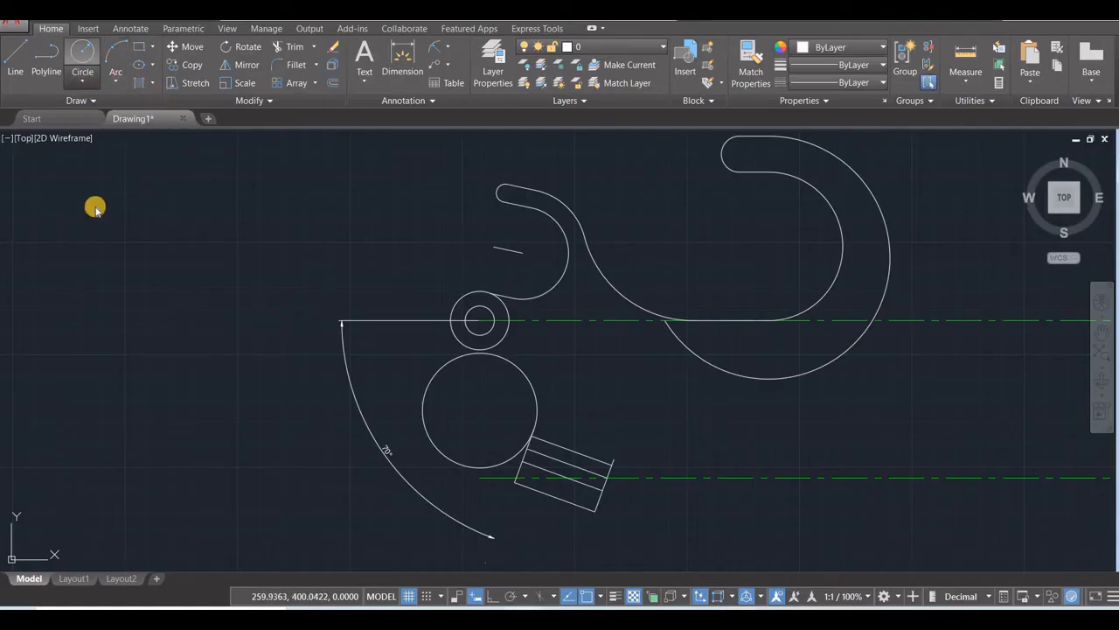
pyautogui.click(82, 80)
pyautogui.click(120, 224)
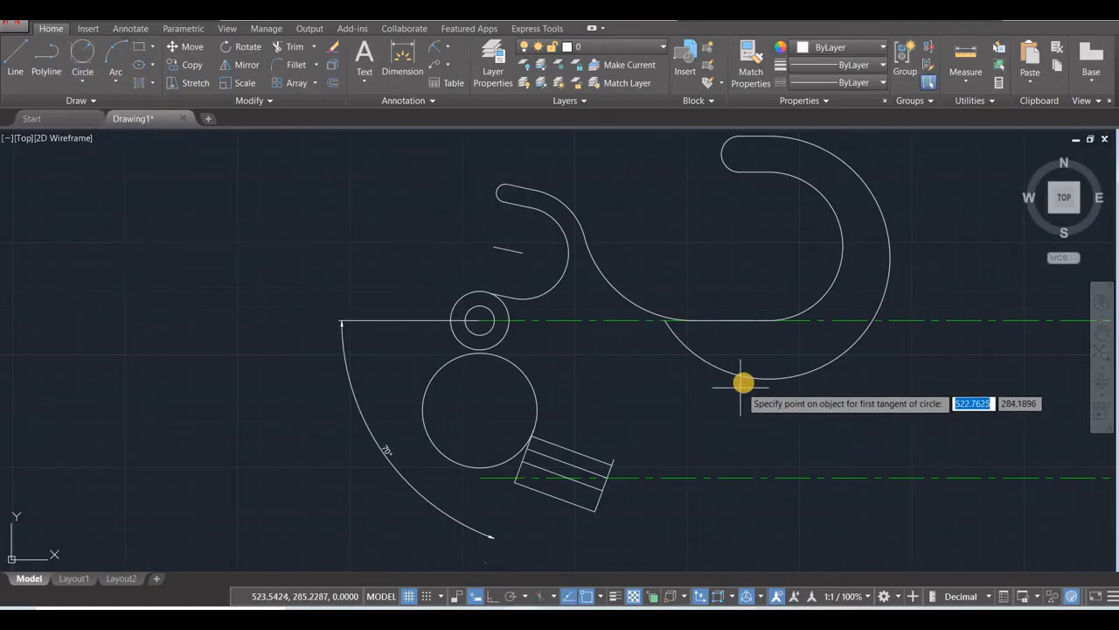
pyautogui.click(739, 382)
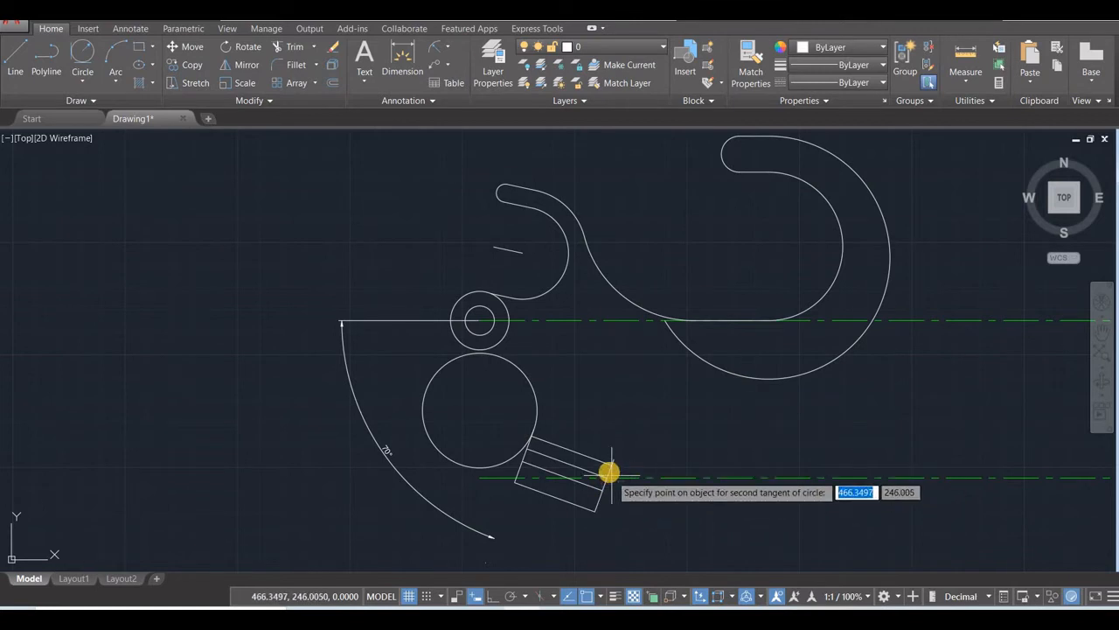
pyautogui.scroll(6, 611, 477)
pyautogui.click(623, 433)
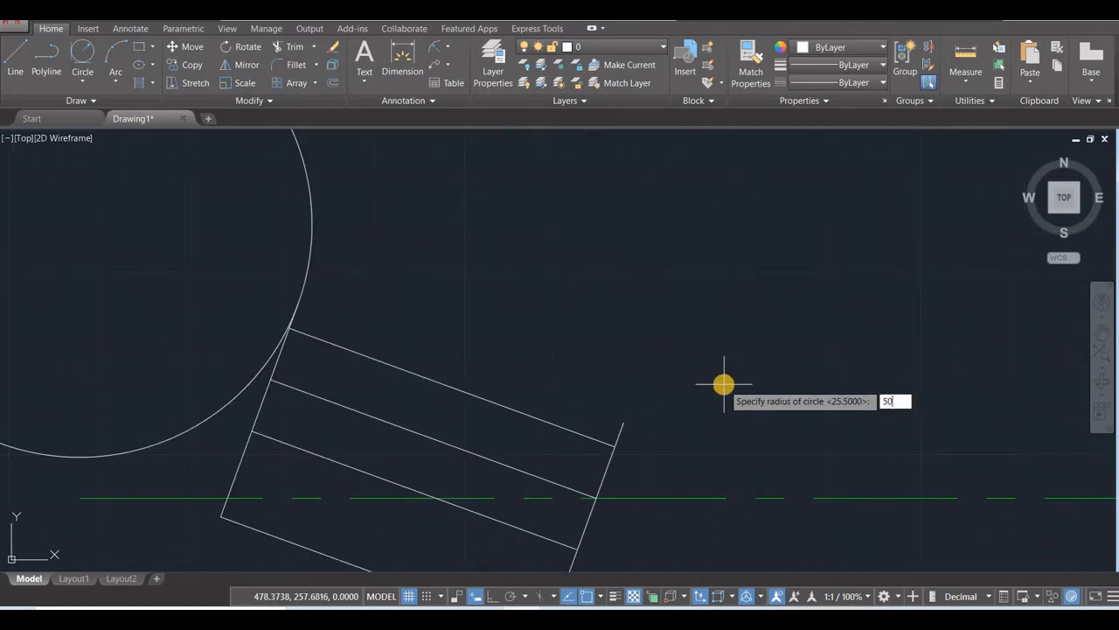
pyautogui.press('Return')
pyautogui.scroll(-4, 729, 388)
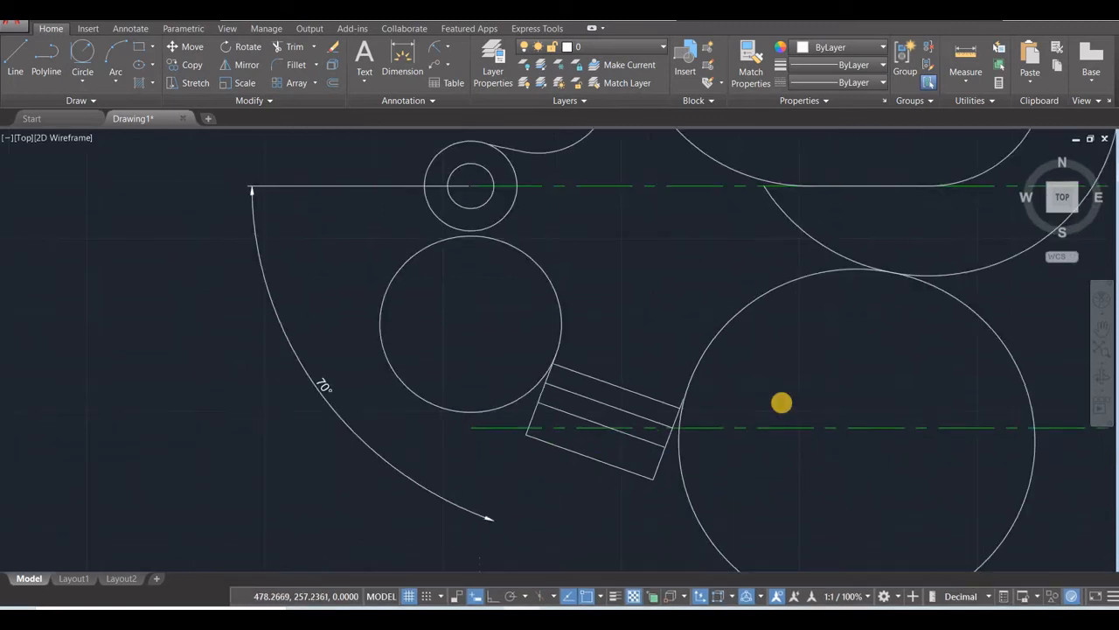
# Extend the shank's right side up to the radius 50 circle.
pyautogui.scroll(6, 710, 424)
pyautogui.scroll(4, 612, 349)
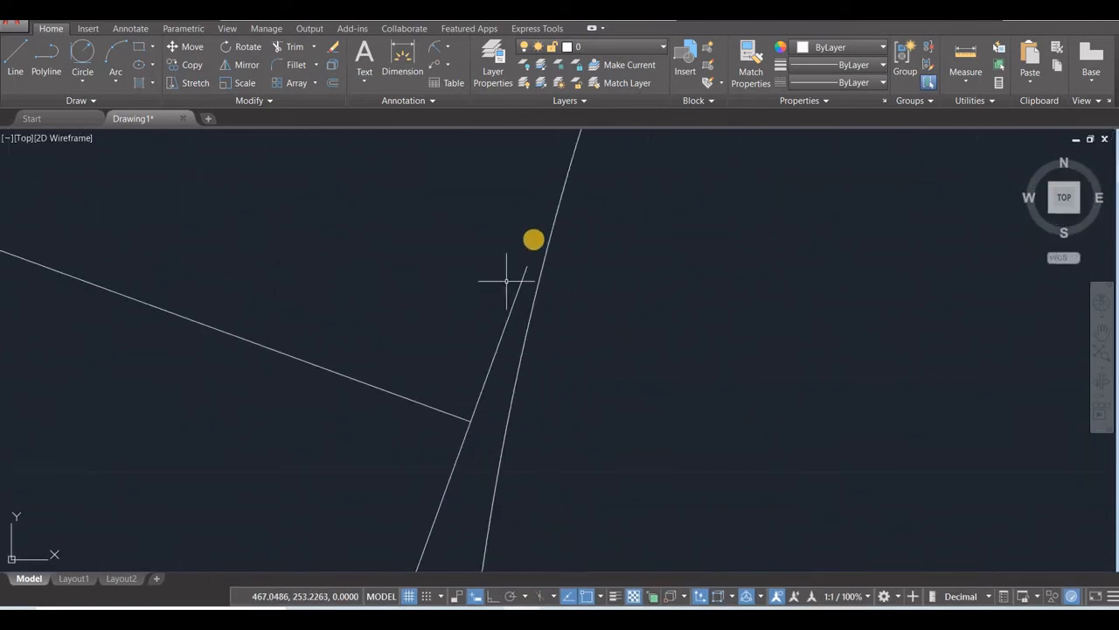
pyautogui.click(312, 46)
pyautogui.click(308, 100)
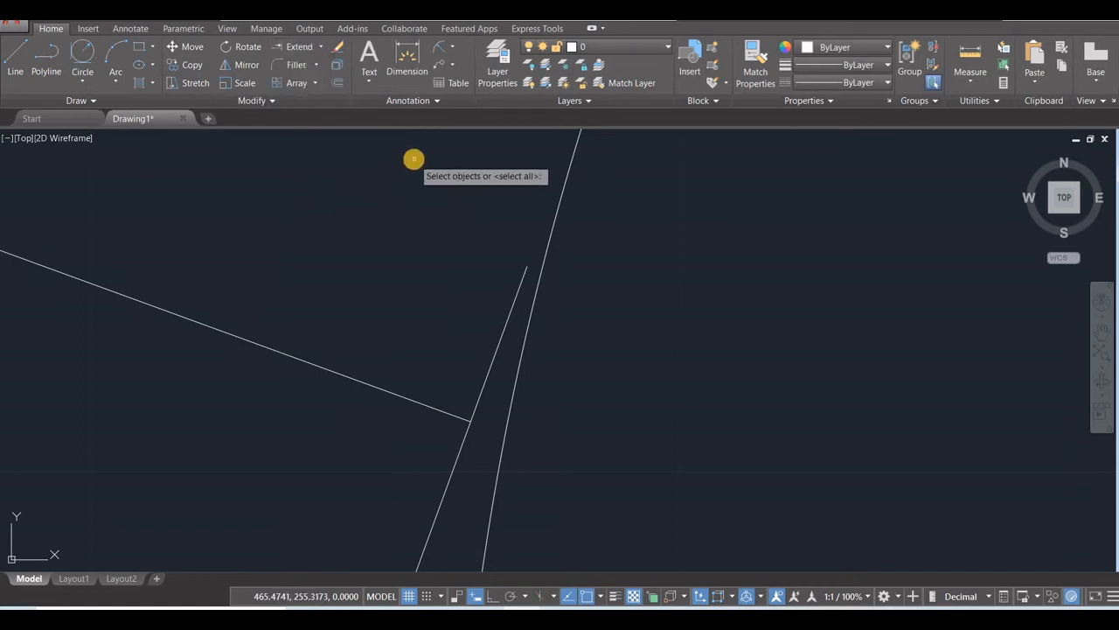
pyautogui.press('Return')
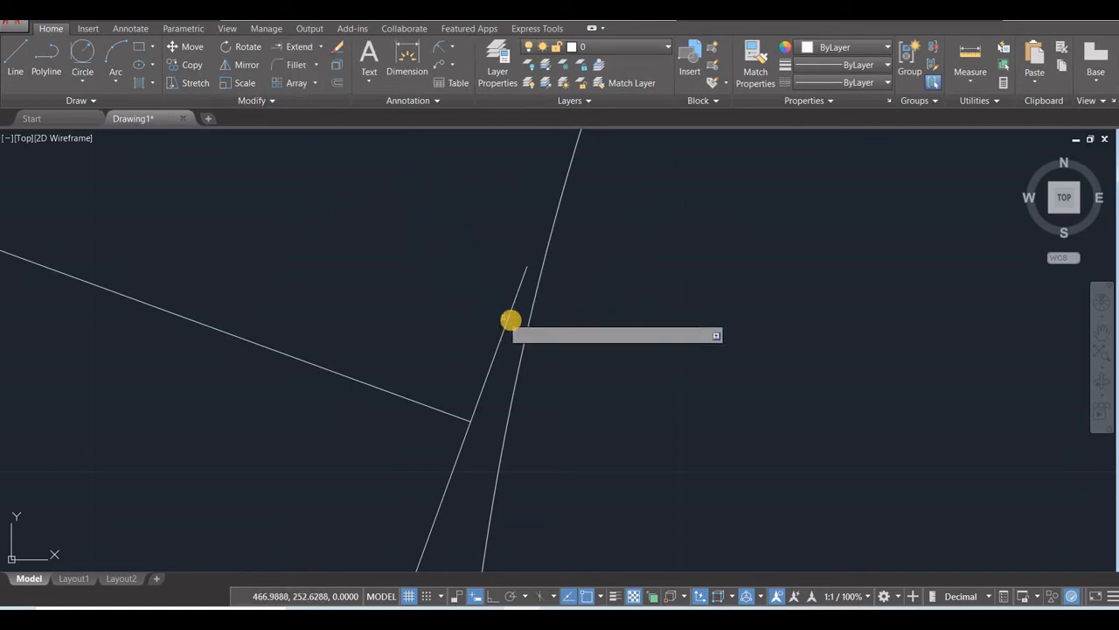
pyautogui.click(508, 319)
pyautogui.scroll(-3, 426, 339)
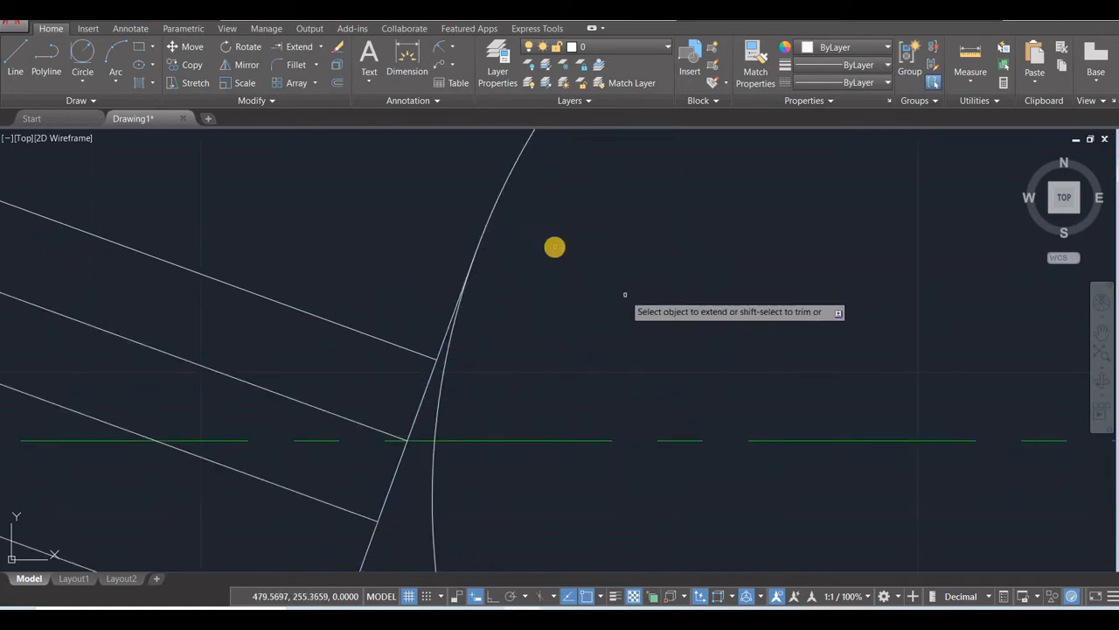
pyautogui.press('Escape')
# Trim the radius 50 circle to the arc between the shank and the large hook, and delete the leftover lower portion.
pyautogui.click(320, 46)
pyautogui.click(306, 65)
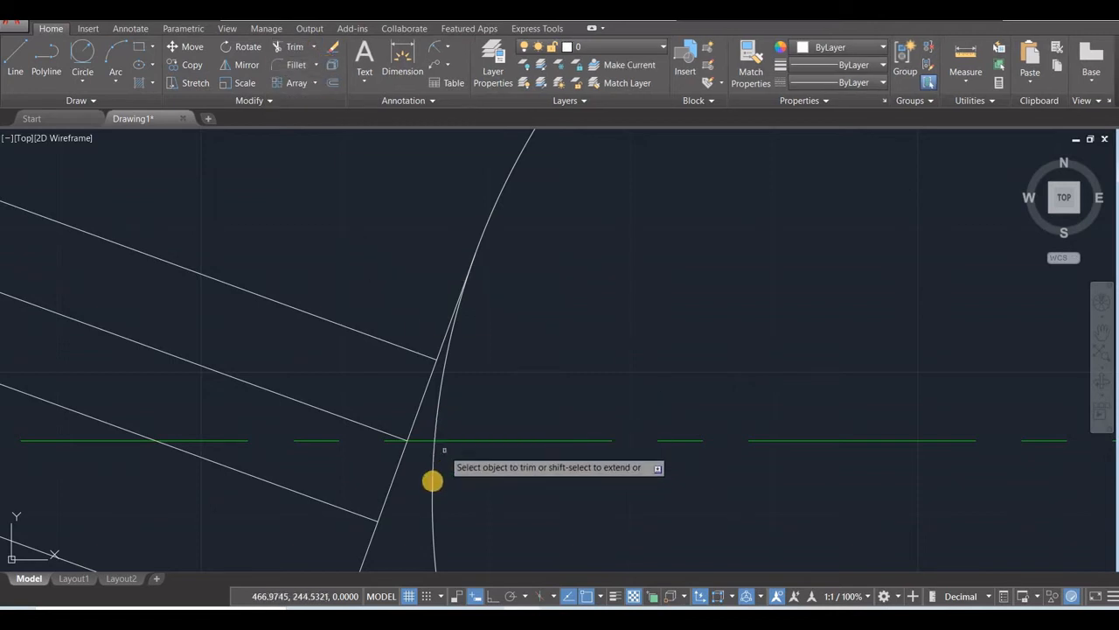
pyautogui.click(440, 400)
pyautogui.scroll(-4, 460, 411)
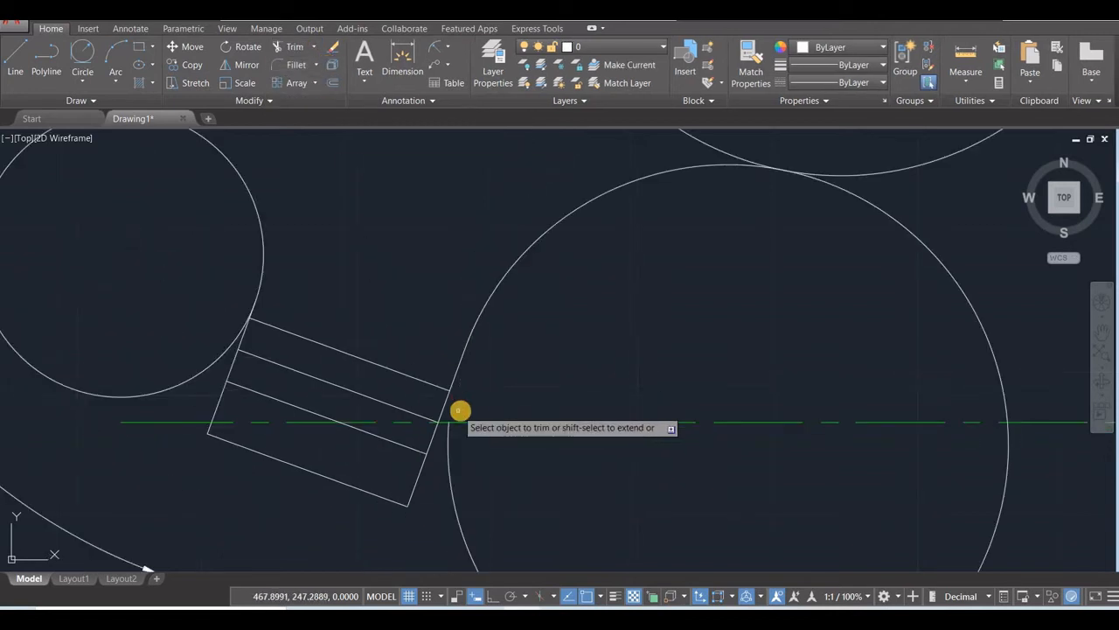
pyautogui.click(865, 199)
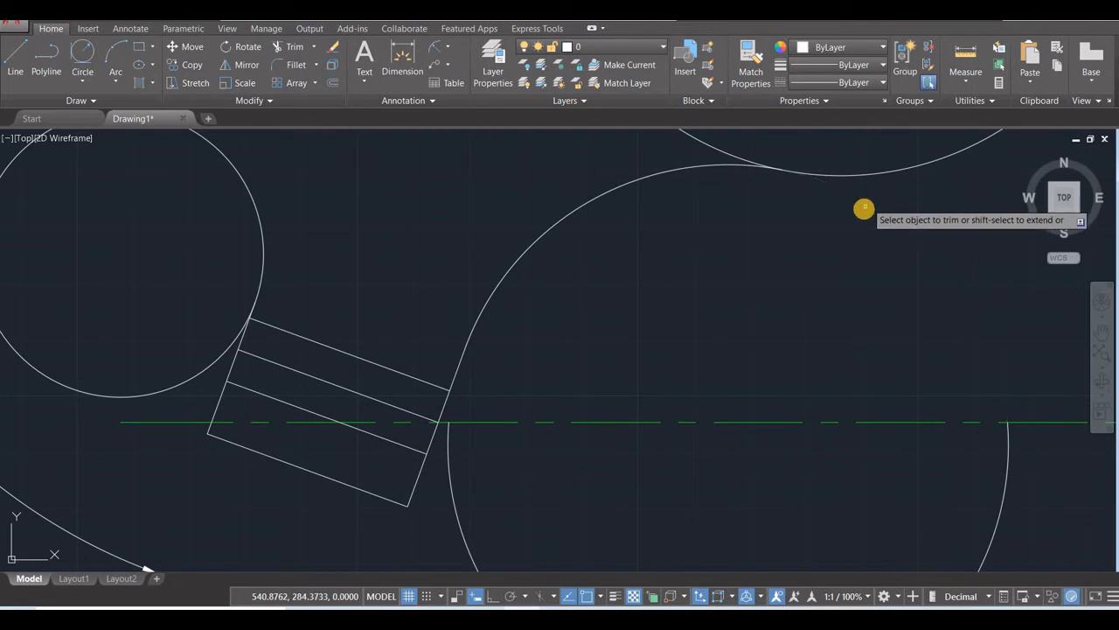
pyautogui.click(453, 513)
pyautogui.press('Delete')
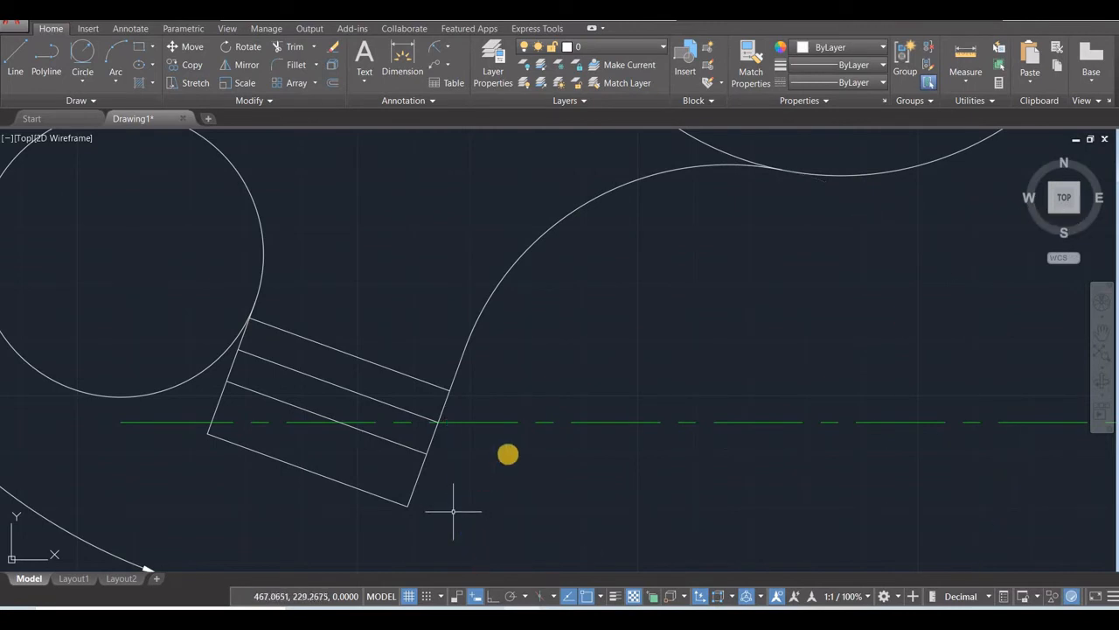
pyautogui.scroll(-3, 550, 449)
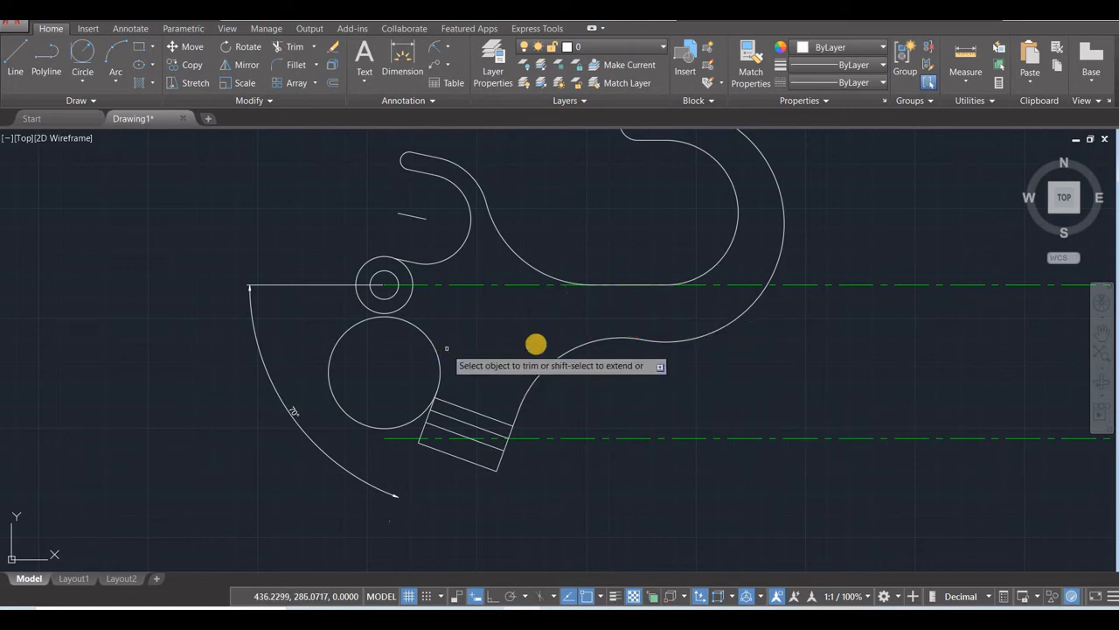
pyautogui.moveTo(587, 325); pyautogui.dragTo(615, 414, button='middle')
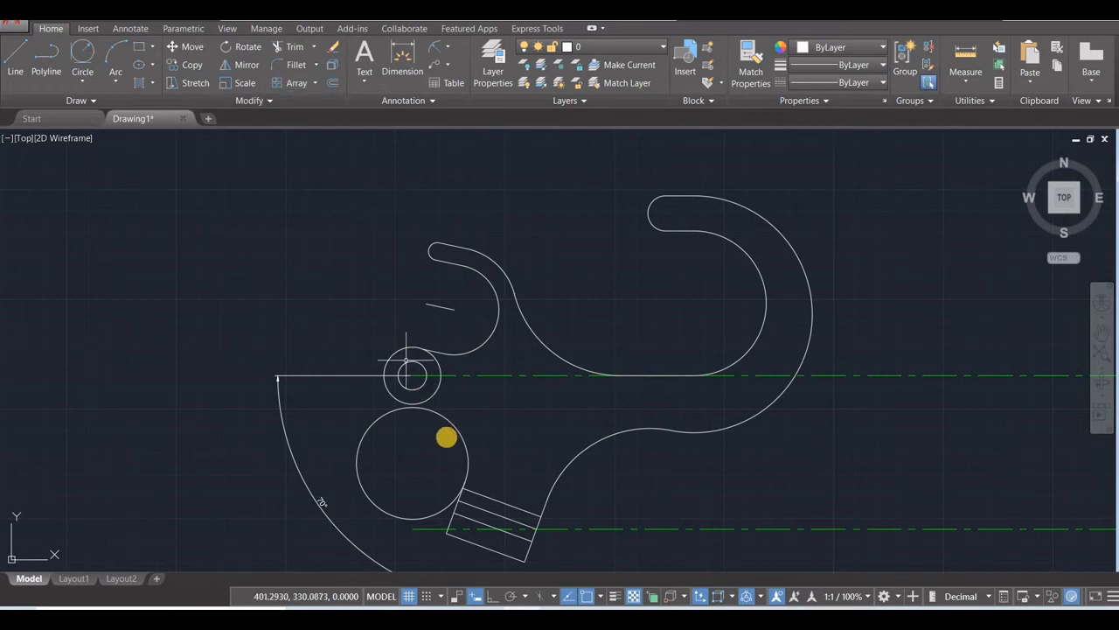
pyautogui.scroll(-3, 473, 403)
pyautogui.scroll(5, 474, 405)
pyautogui.scroll(2, 472, 405)
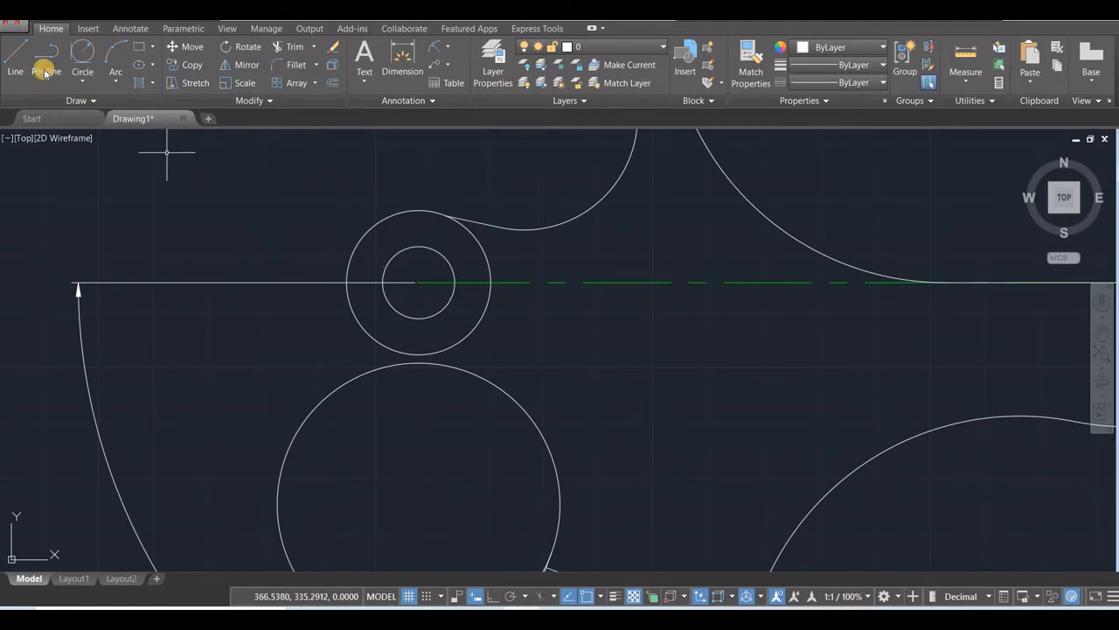
# Draw a line about 11.4 long tangent to the hub's outer circle and the circle below it.
pyautogui.click(13, 54)
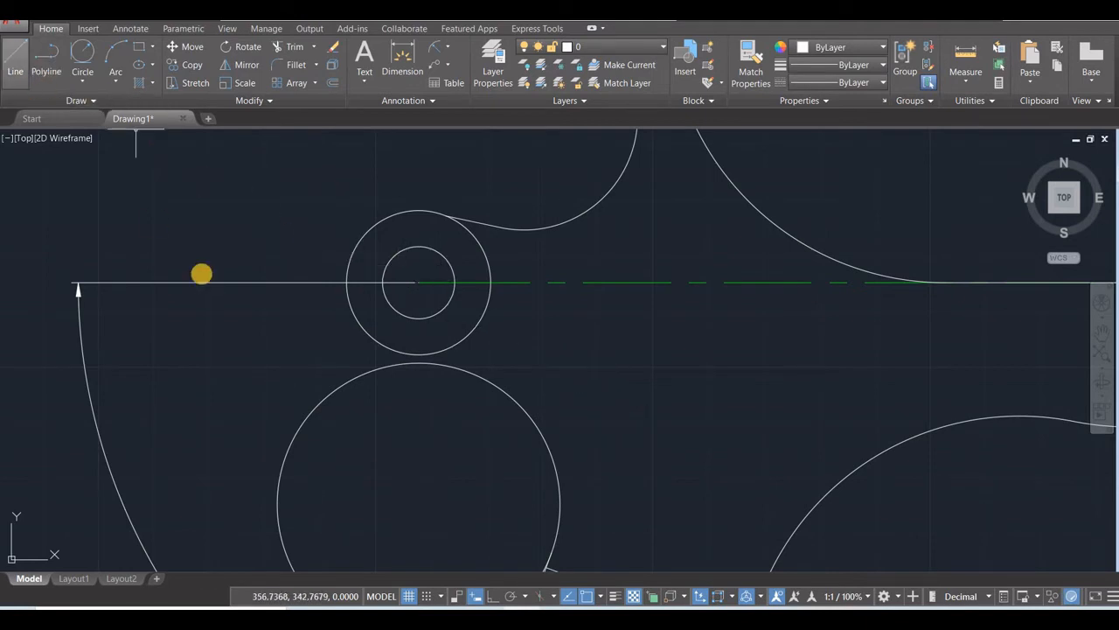
pyautogui.click(394, 354)
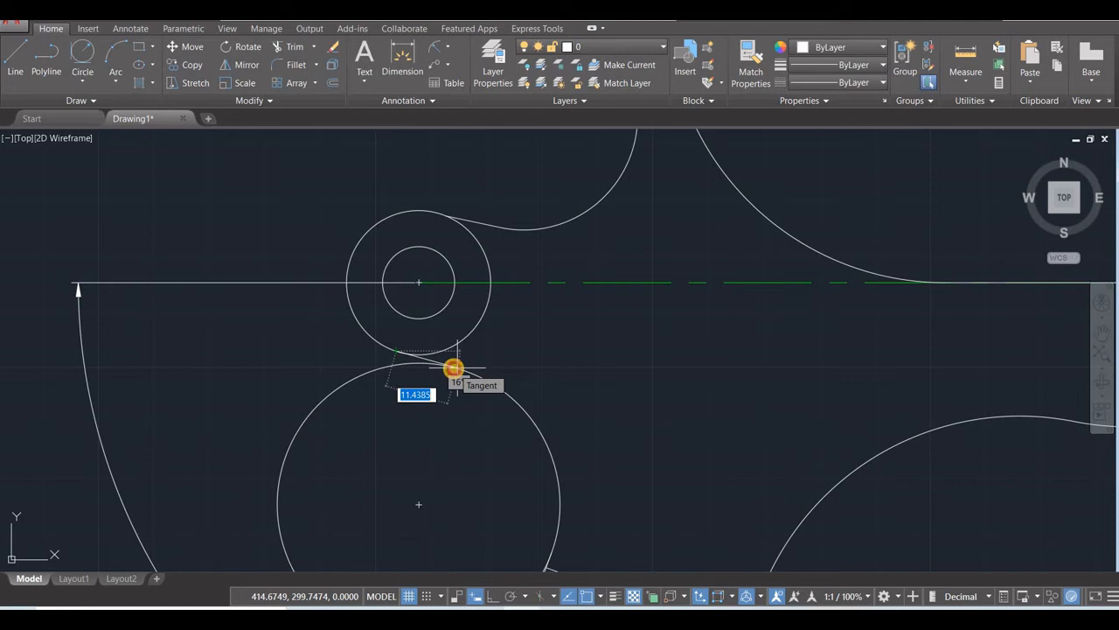
pyautogui.click(453, 368)
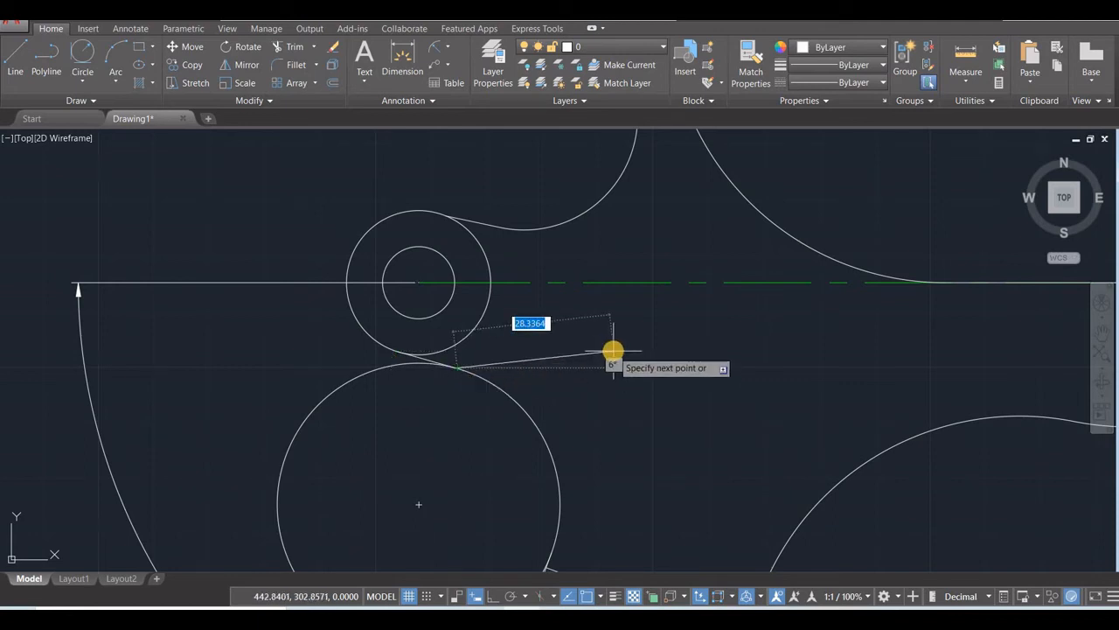
pyautogui.press('Escape')
pyautogui.scroll(-3, 613, 349)
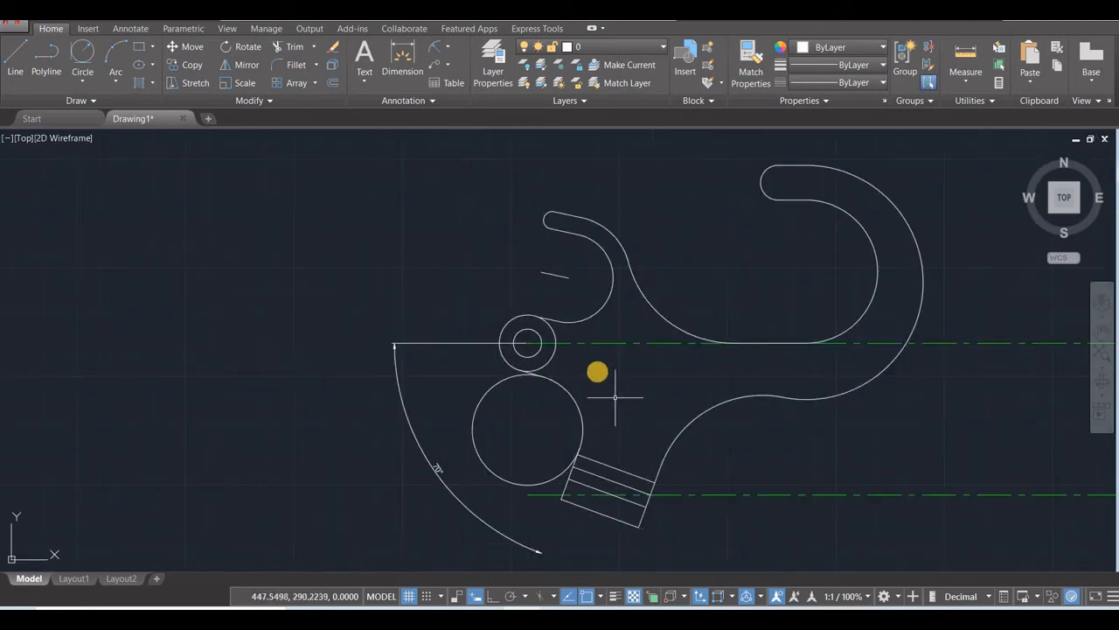
# Trim the hub's outer circle and the circle below it to leave one continuous outline from the small hook to the shank.
pyautogui.scroll(2, 597, 372)
pyautogui.moveTo(597, 372); pyautogui.dragTo(561, 343, button='middle')
pyautogui.scroll(-2, 561, 343)
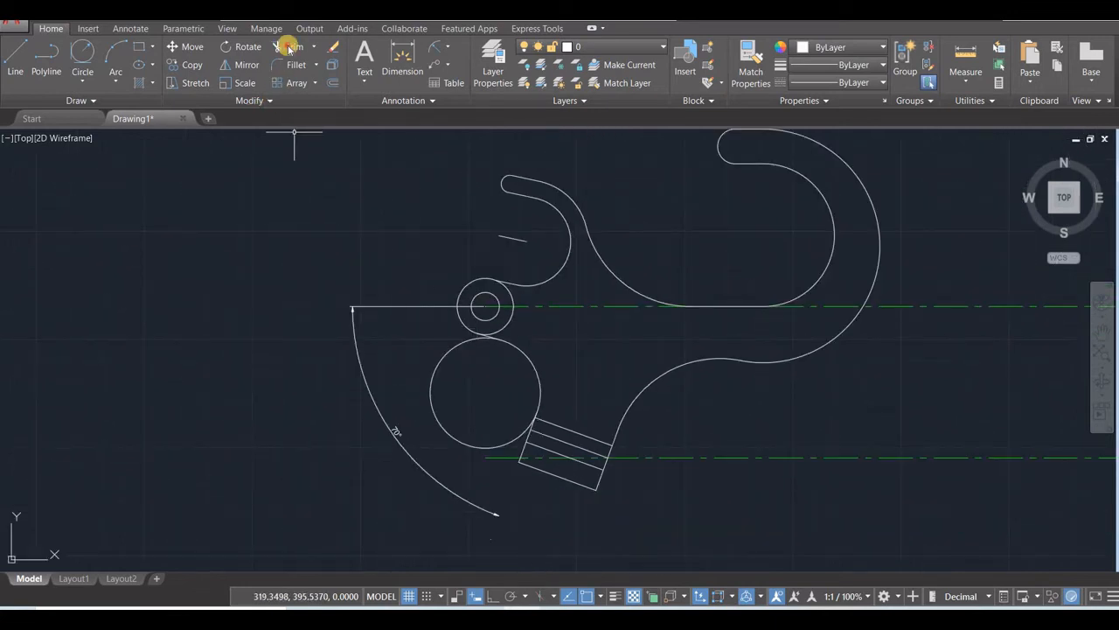
pyautogui.press('Return')
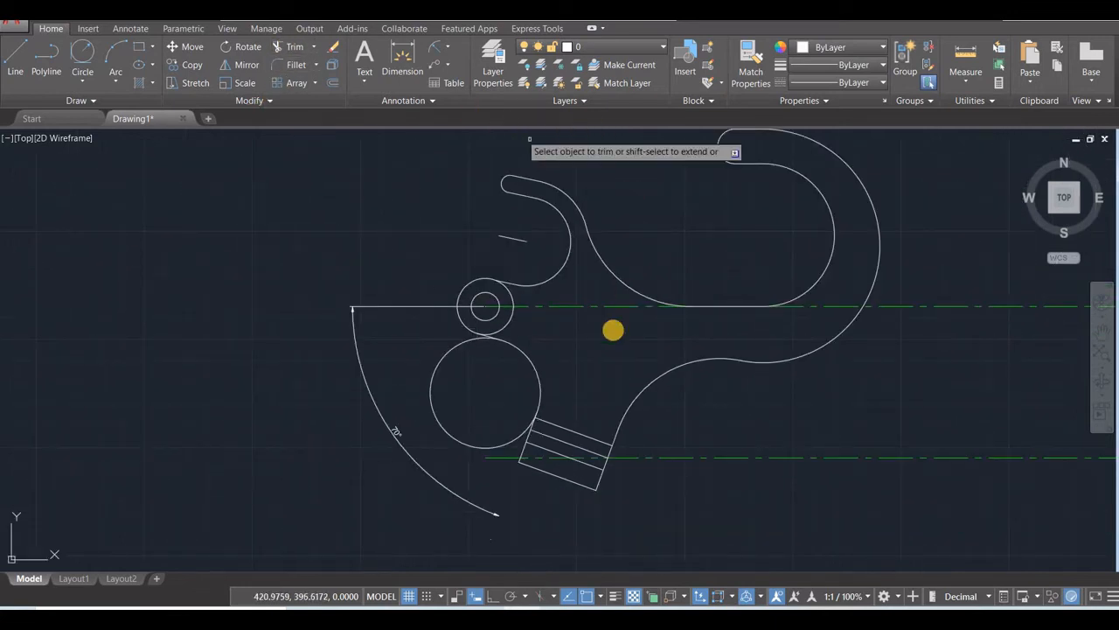
pyautogui.click(430, 387)
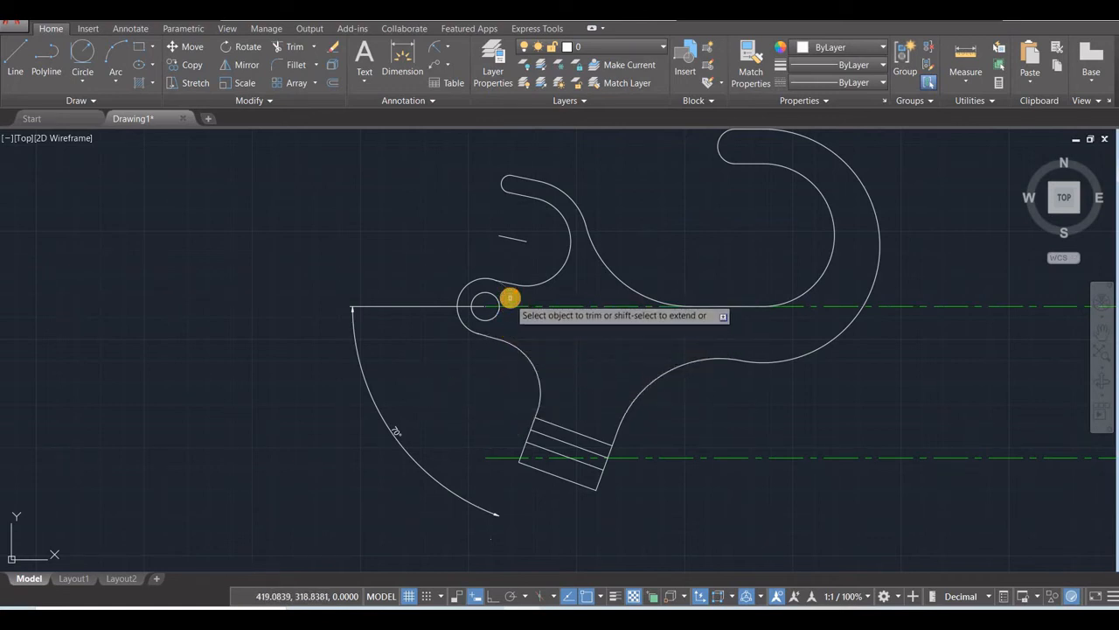
pyautogui.click(569, 313)
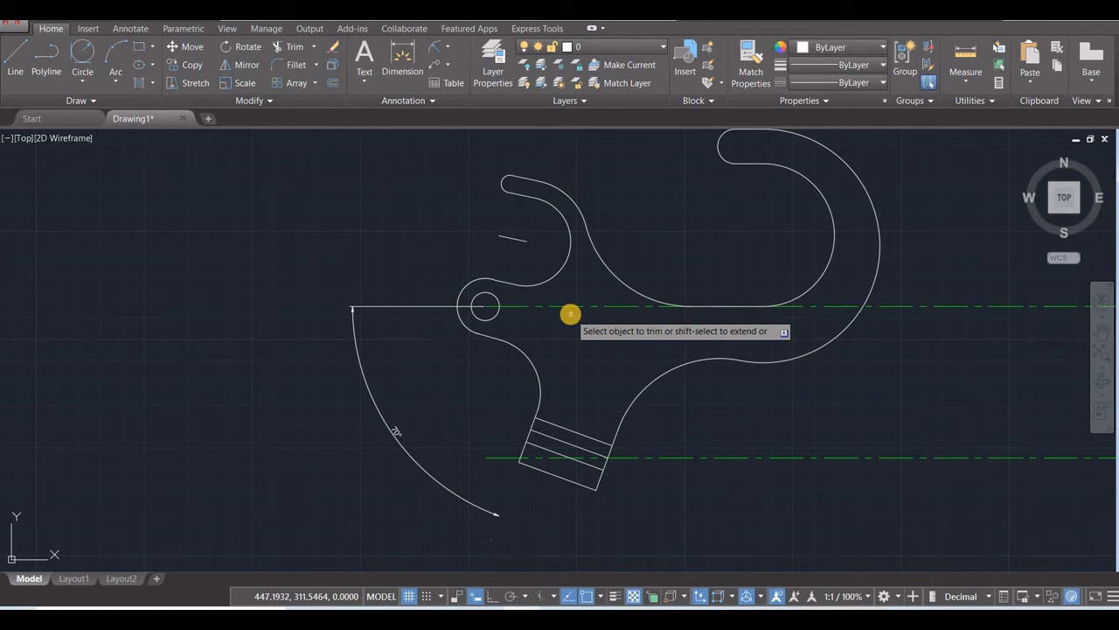
pyautogui.press('Escape')
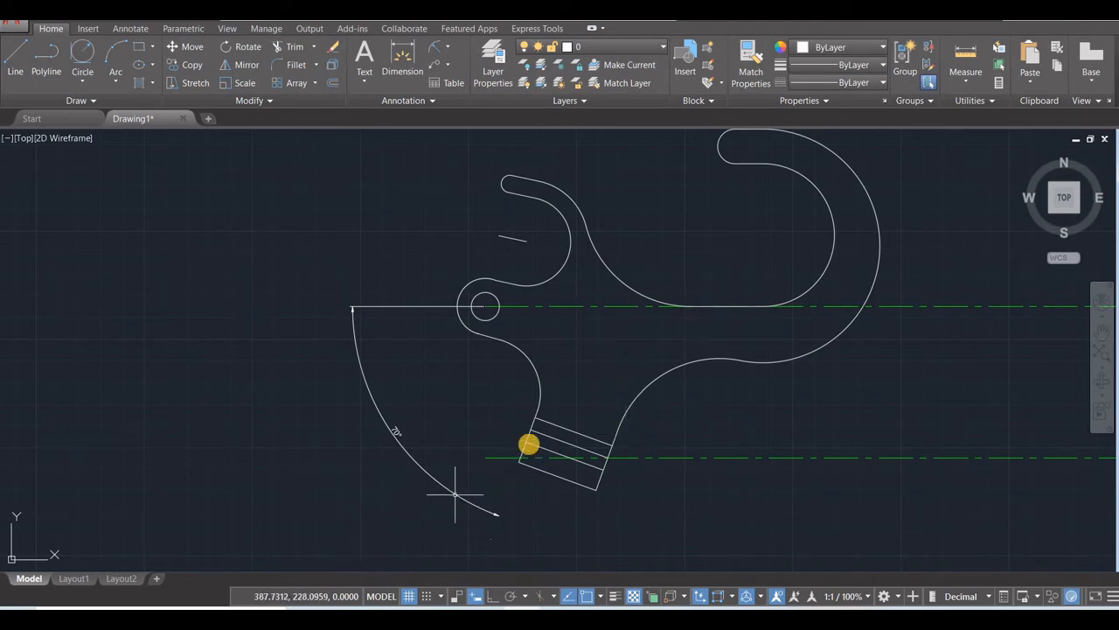
pyautogui.click(388, 423)
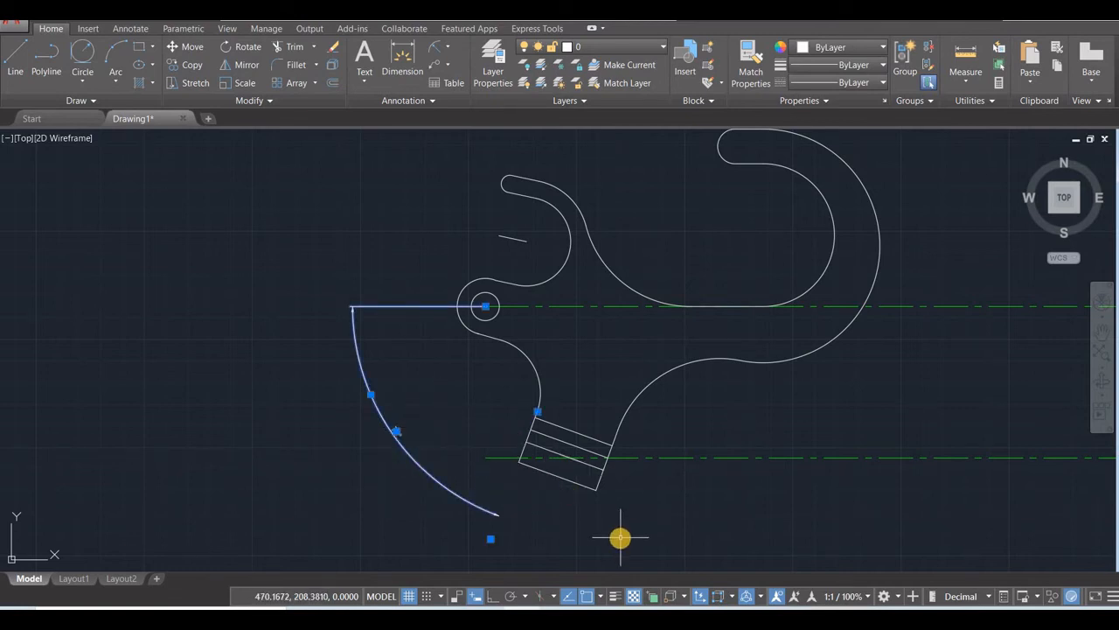
pyautogui.press('Escape')
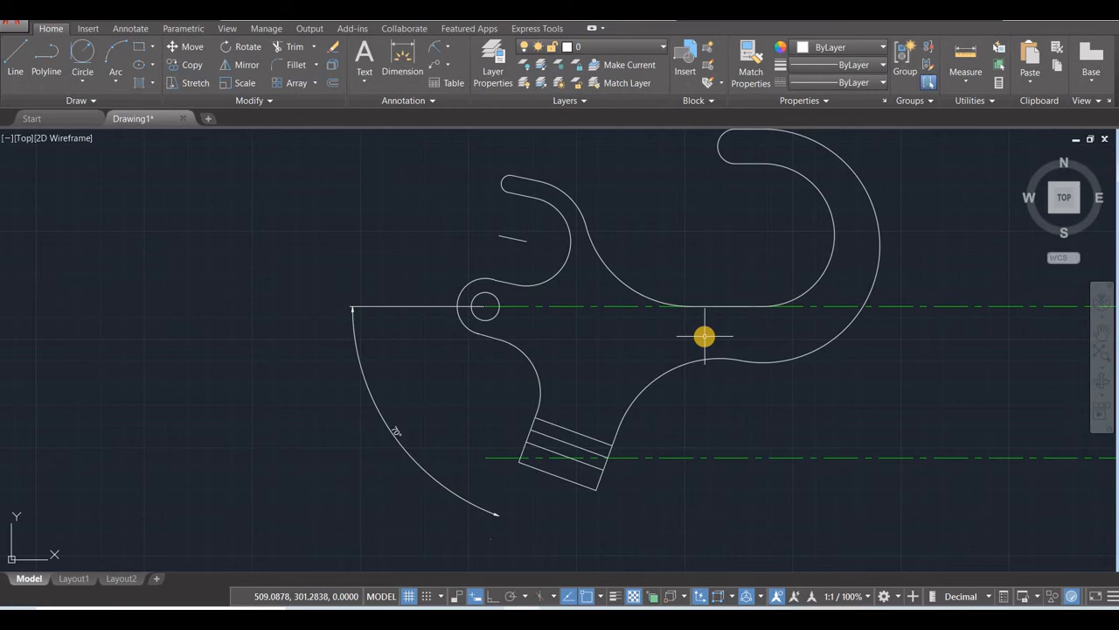
# Match the short line inside the small hook and the shank's middle cross line to the green horizontal centerline's properties.
pyautogui.moveTo(595, 369); pyautogui.dragTo(521, 365, button='middle')
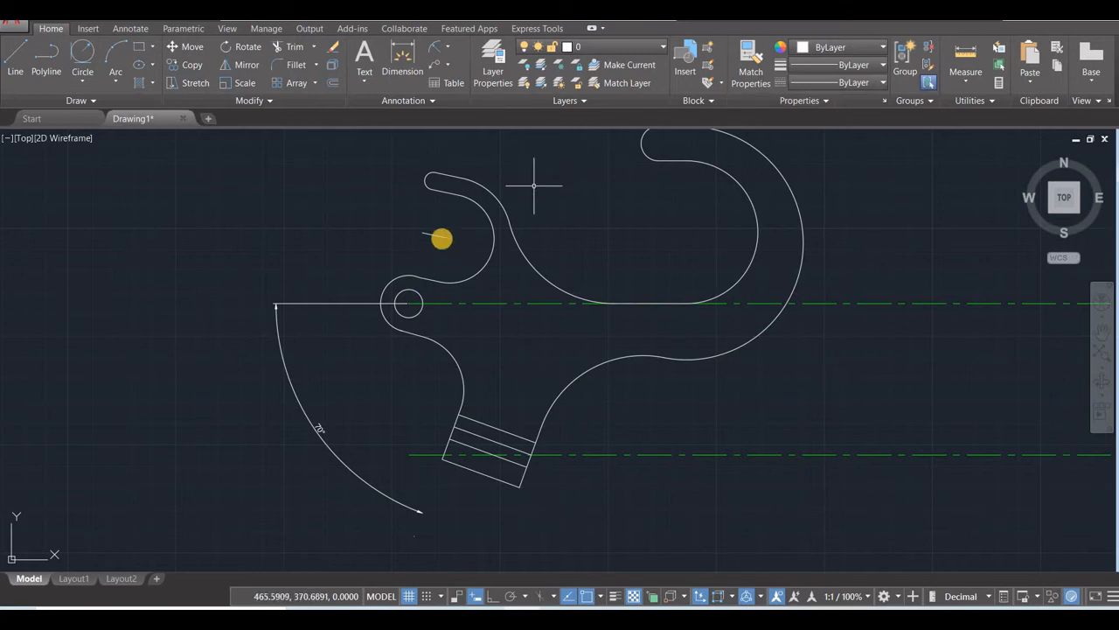
pyautogui.click(750, 67)
pyautogui.click(888, 302)
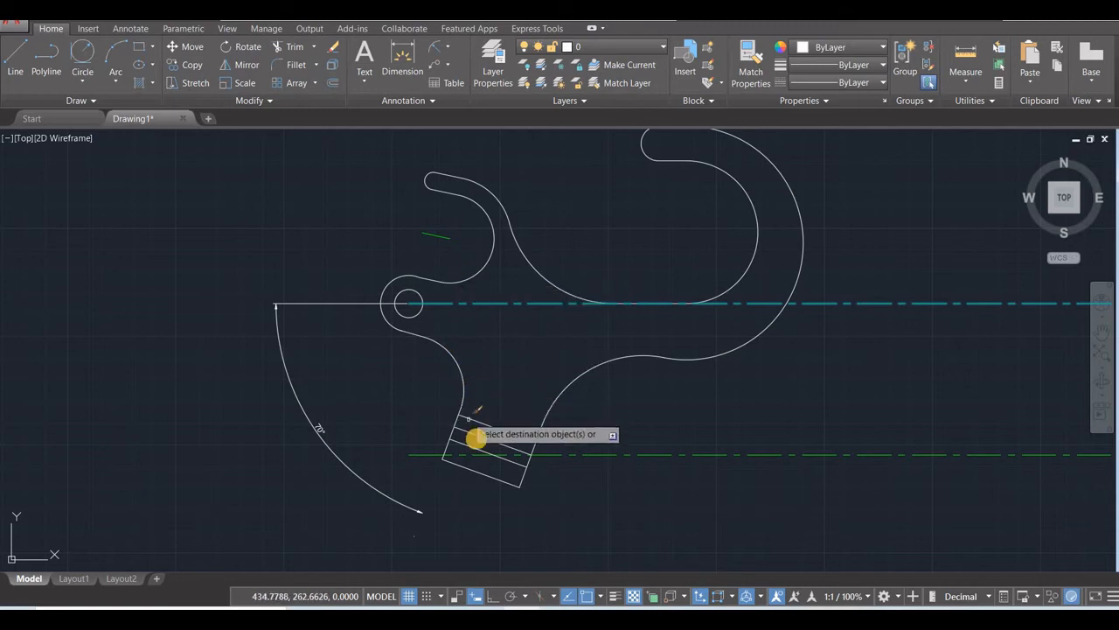
pyautogui.click(480, 433)
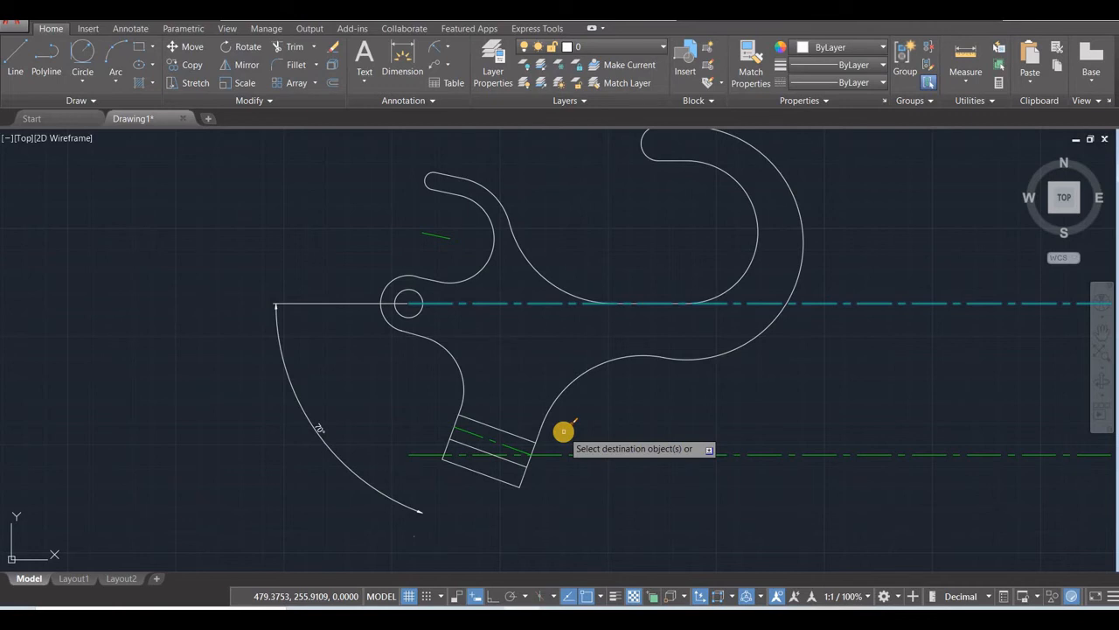
pyautogui.press('Escape')
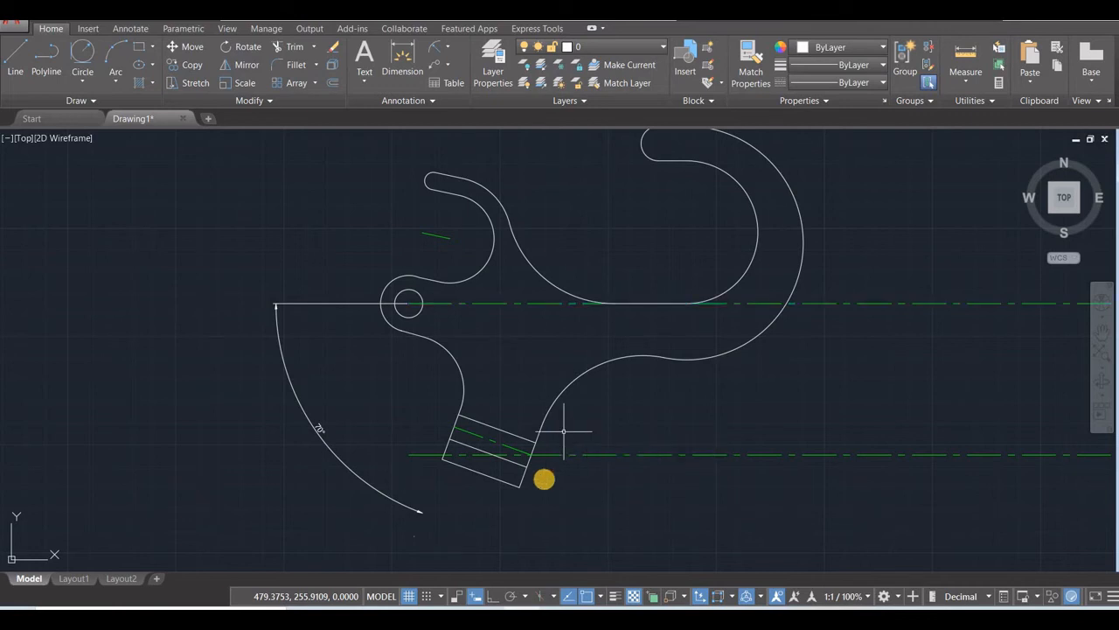
# Fillet both lower corners of the shank's end, keeping the default fillet radius.
pyautogui.scroll(4, 522, 467)
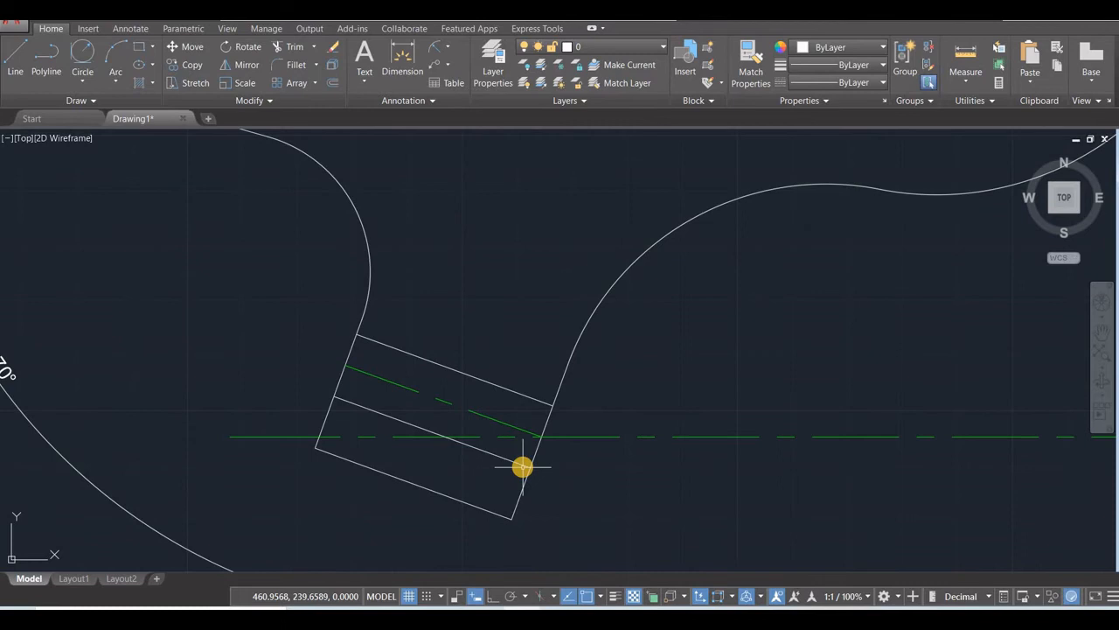
pyautogui.scroll(-2, 523, 467)
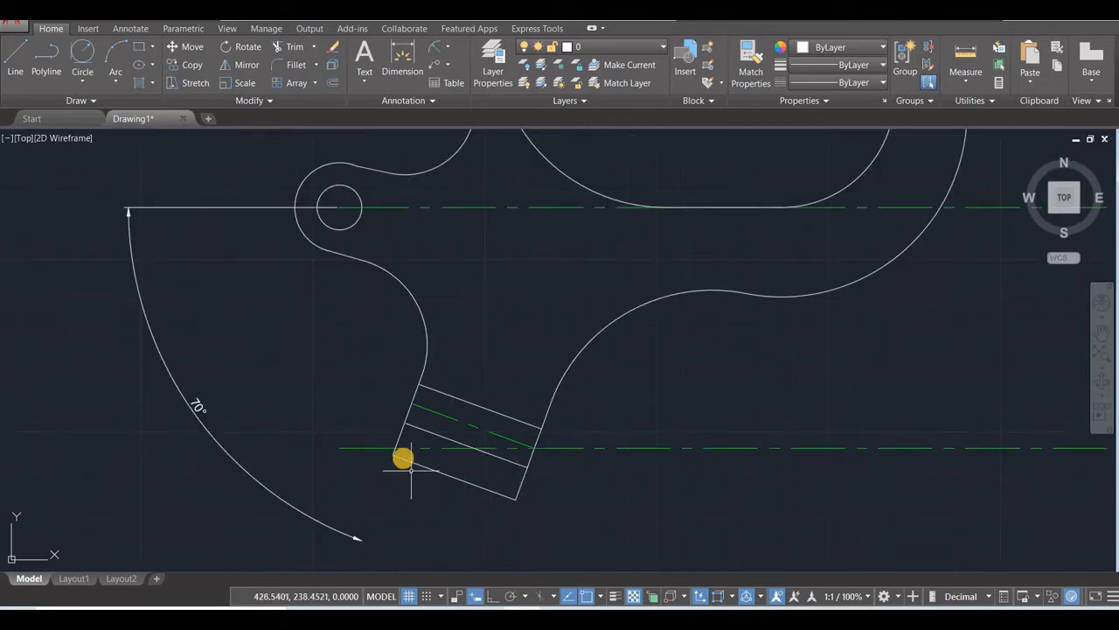
pyautogui.click(287, 64)
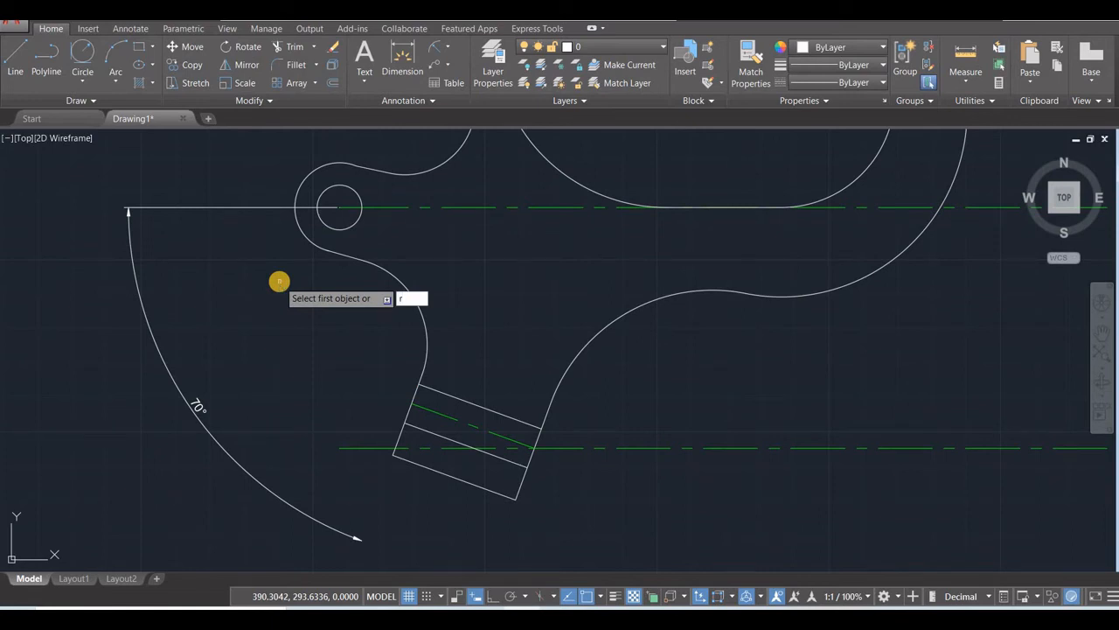
pyautogui.write('r')
pyautogui.press('Return')
pyautogui.press('Return')
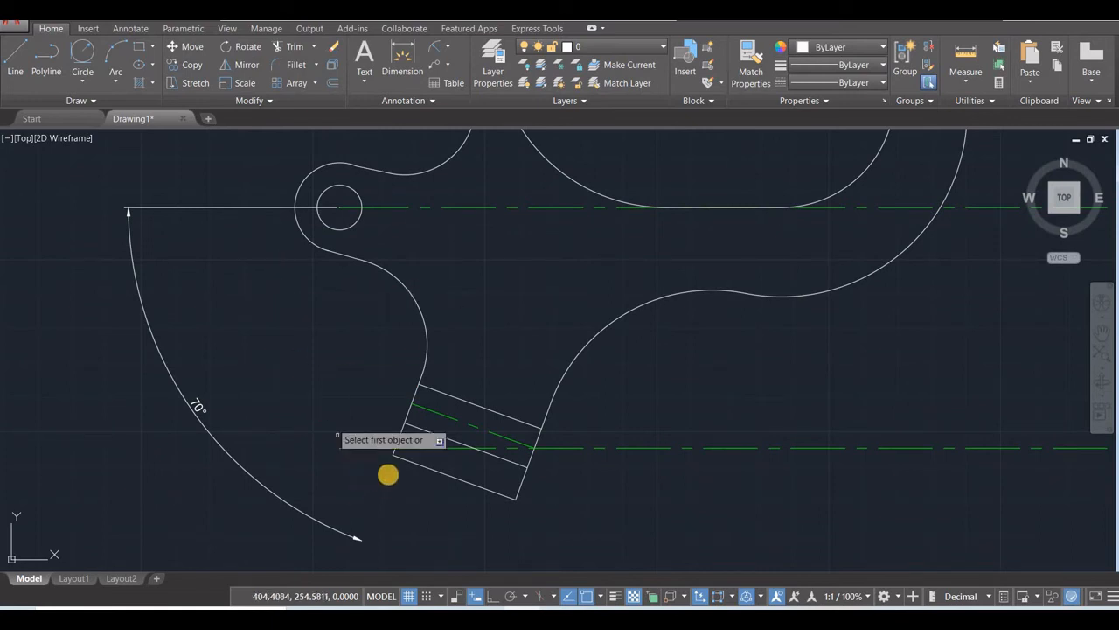
pyautogui.click(399, 437)
pyautogui.click(463, 479)
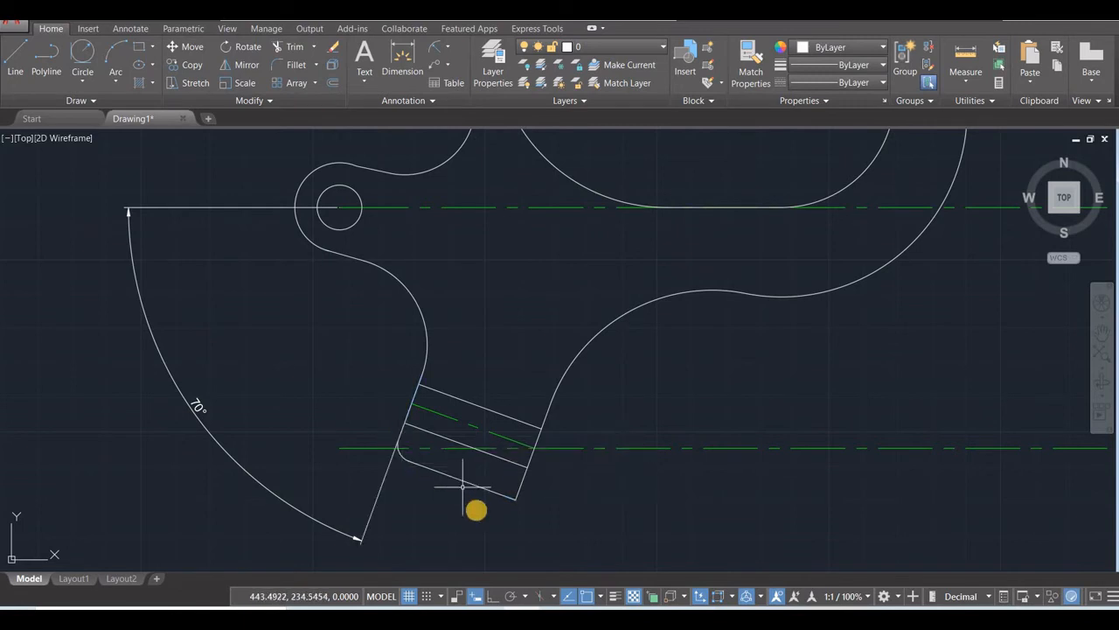
pyautogui.press('Return')
pyautogui.click(509, 492)
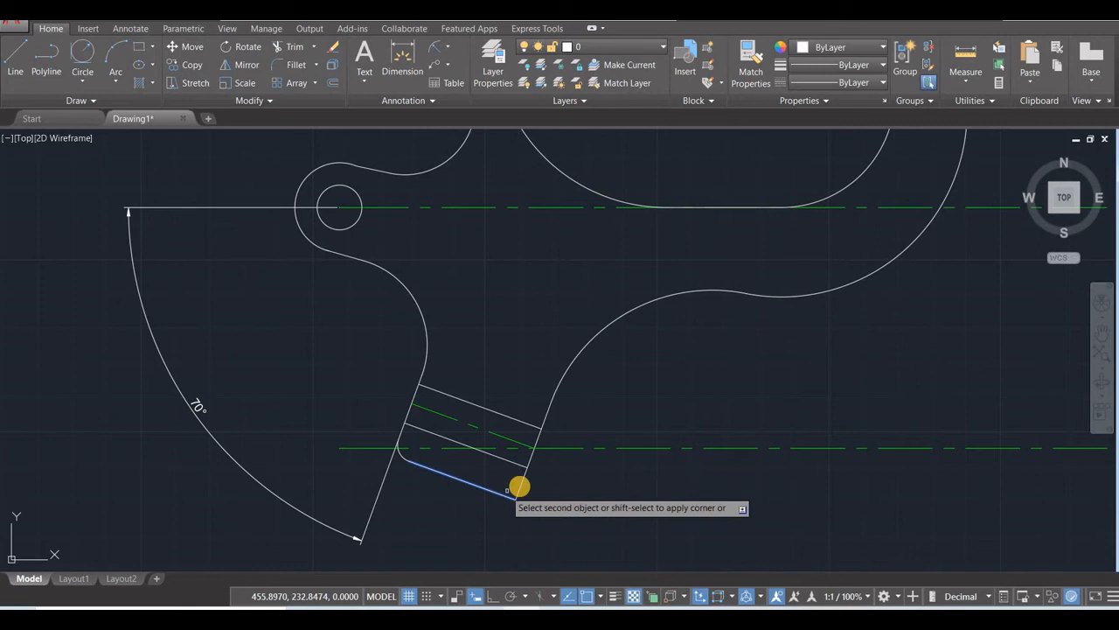
pyautogui.click(518, 485)
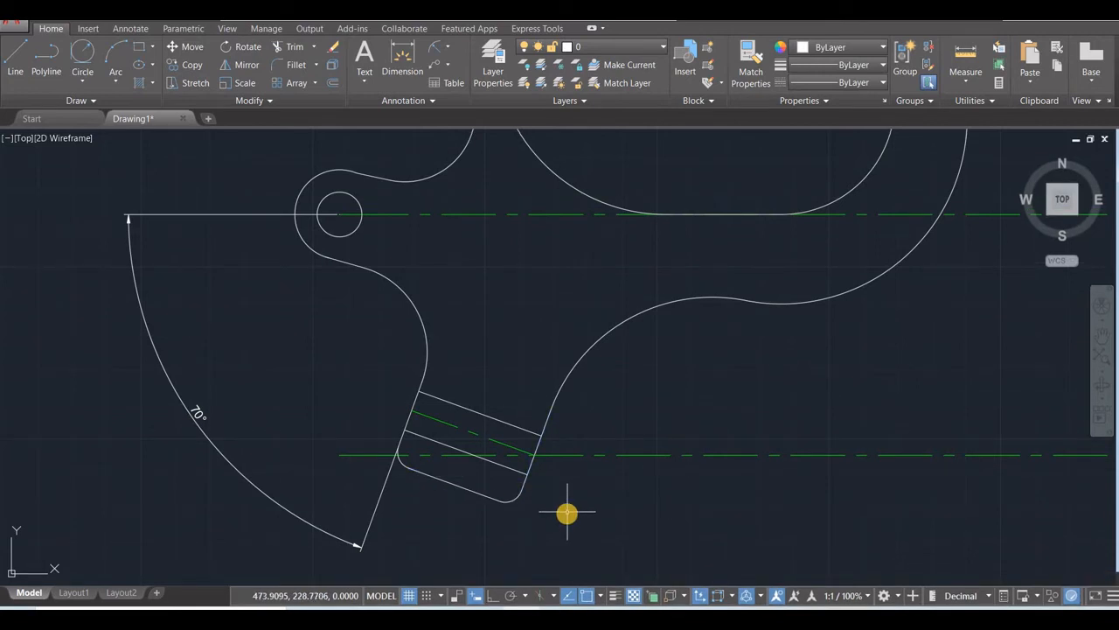
# Load the ZIGZAG linetype from acadiso.lin into the drawing.
pyautogui.scroll(-2, 568, 512)
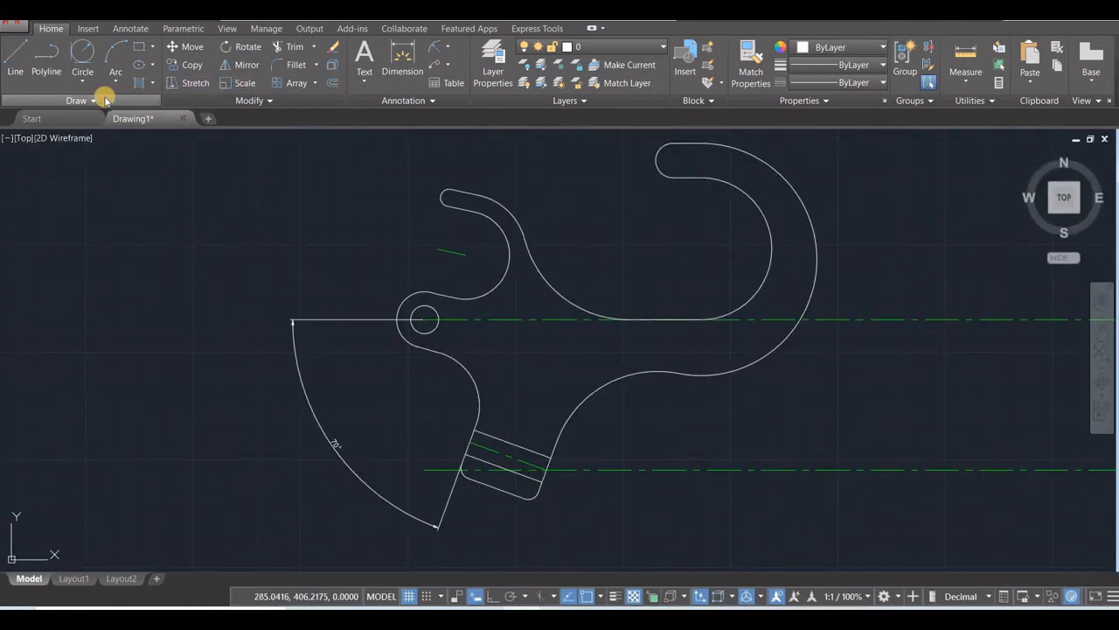
pyautogui.click(883, 82)
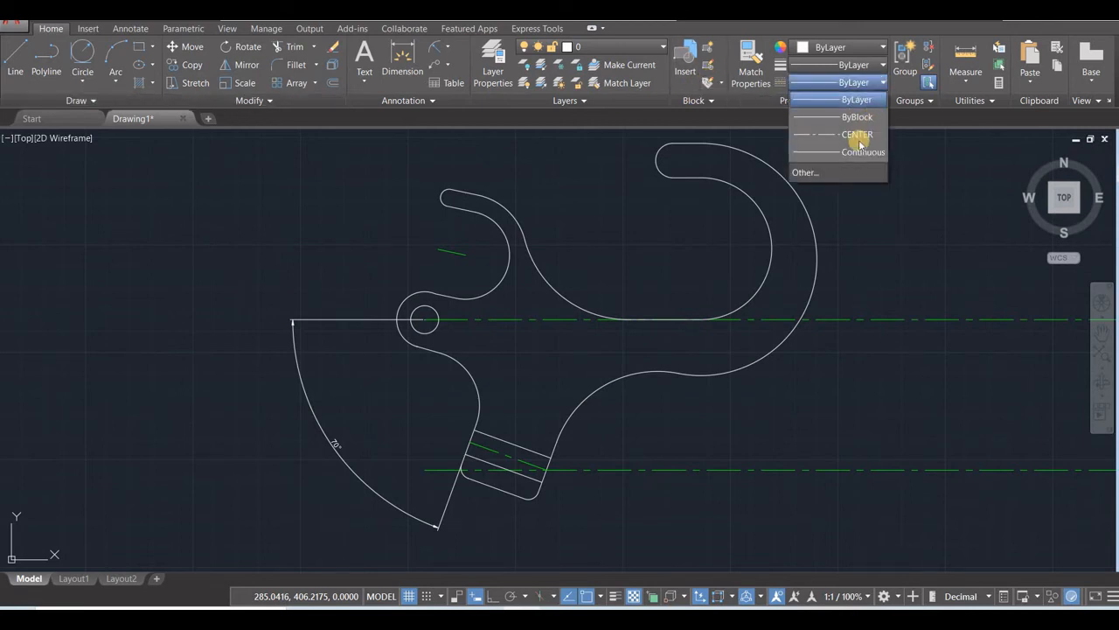
pyautogui.click(824, 174)
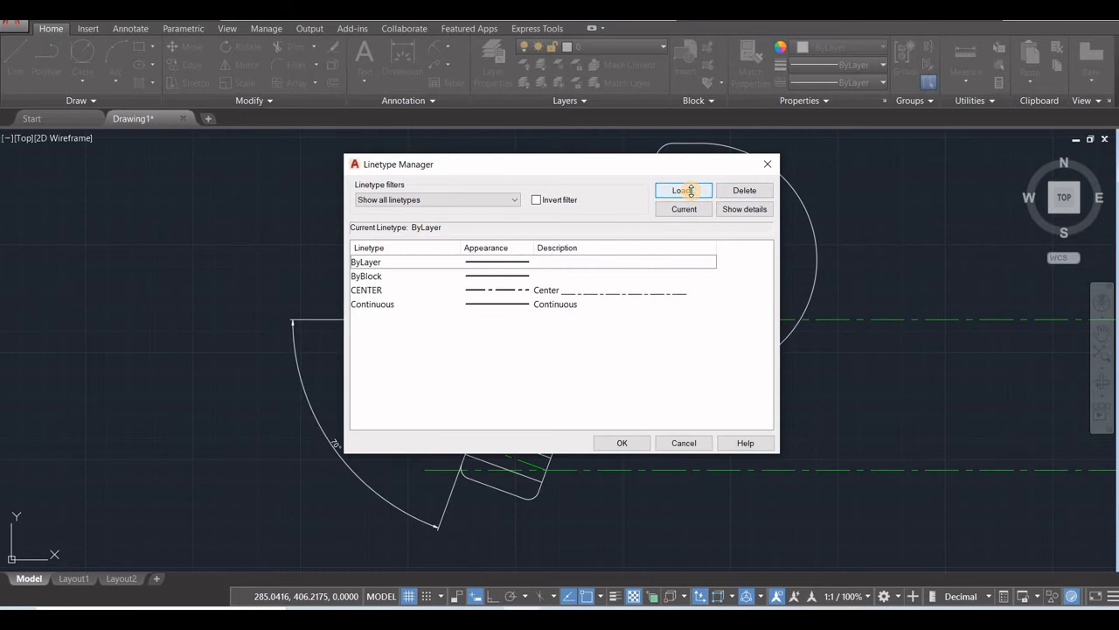
pyautogui.click(686, 190)
pyautogui.click(712, 367)
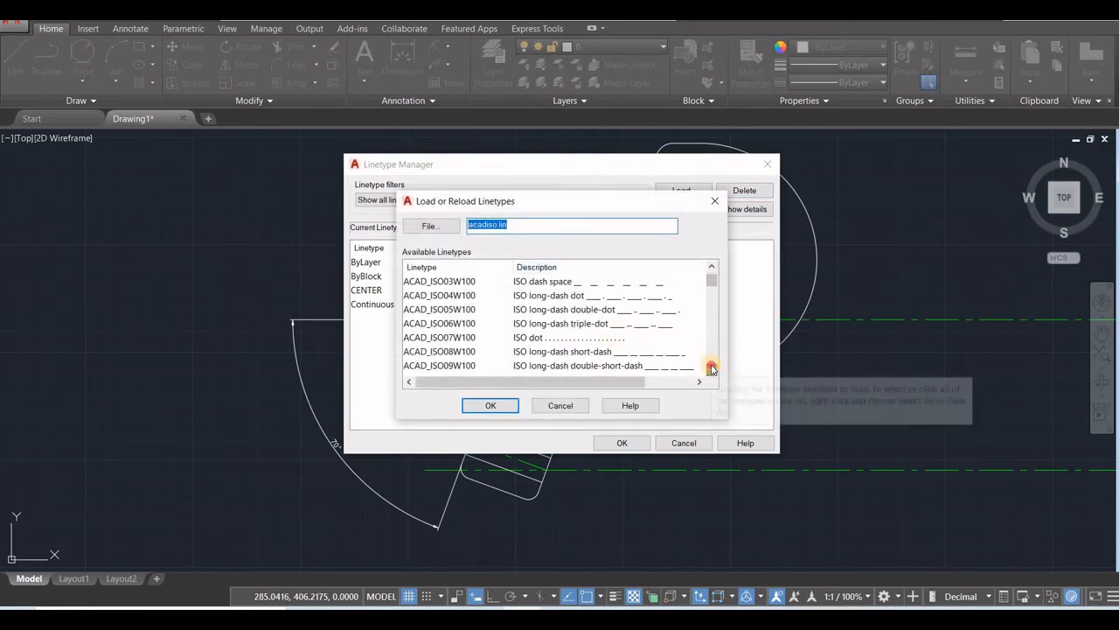
pyautogui.click(712, 368)
pyautogui.click(712, 367)
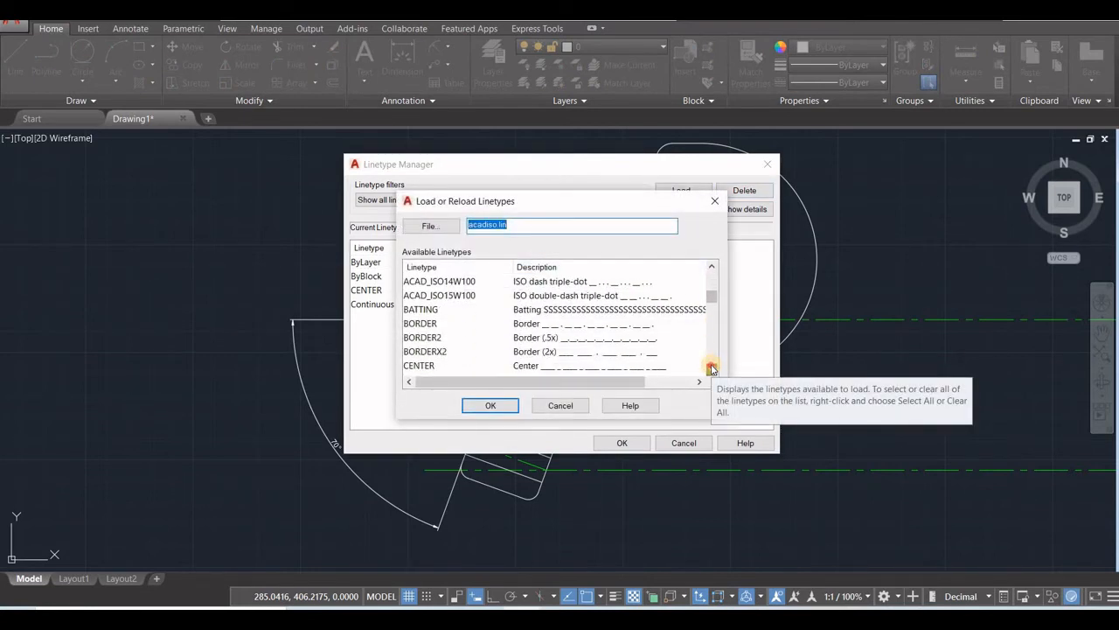
pyautogui.click(712, 367)
pyautogui.click(712, 368)
pyautogui.click(712, 367)
pyautogui.click(712, 367)
pyautogui.click(712, 368)
pyautogui.click(711, 368)
pyautogui.click(712, 367)
pyautogui.click(712, 367)
pyautogui.click(712, 367)
pyautogui.click(712, 367)
pyautogui.click(712, 367)
pyautogui.click(712, 367)
pyautogui.click(712, 367)
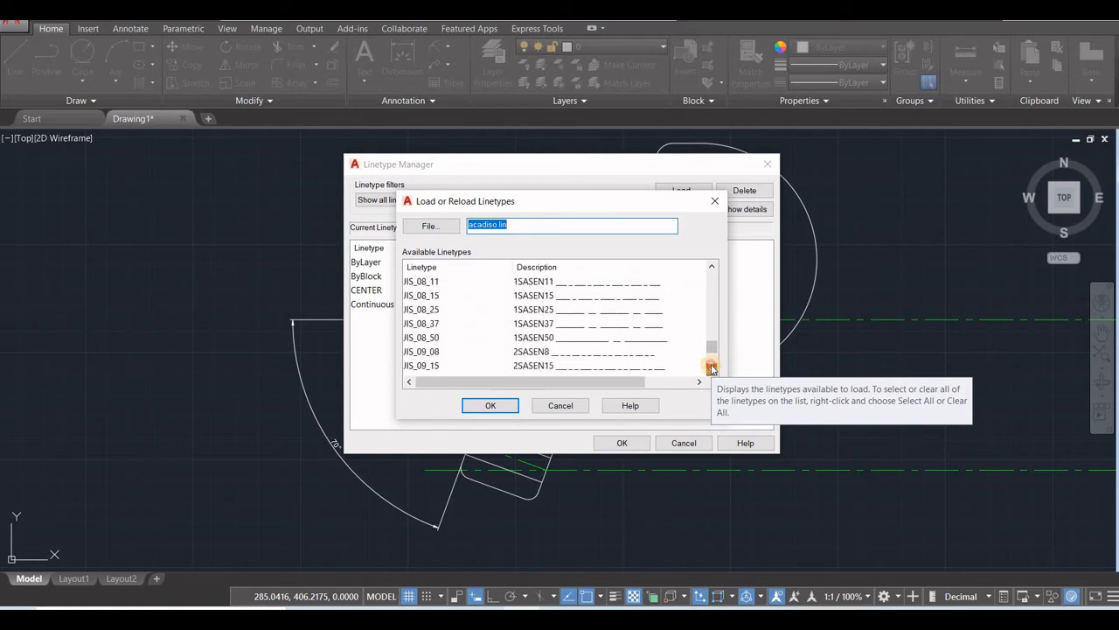
pyautogui.click(712, 367)
pyautogui.click(712, 367)
pyautogui.click(711, 368)
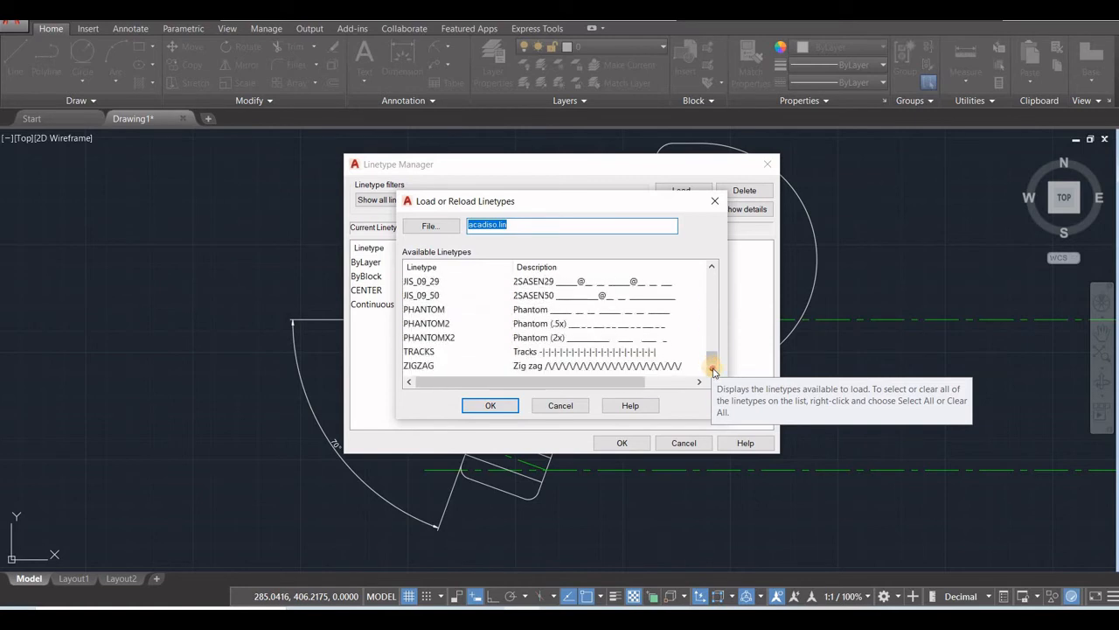
pyautogui.click(568, 365)
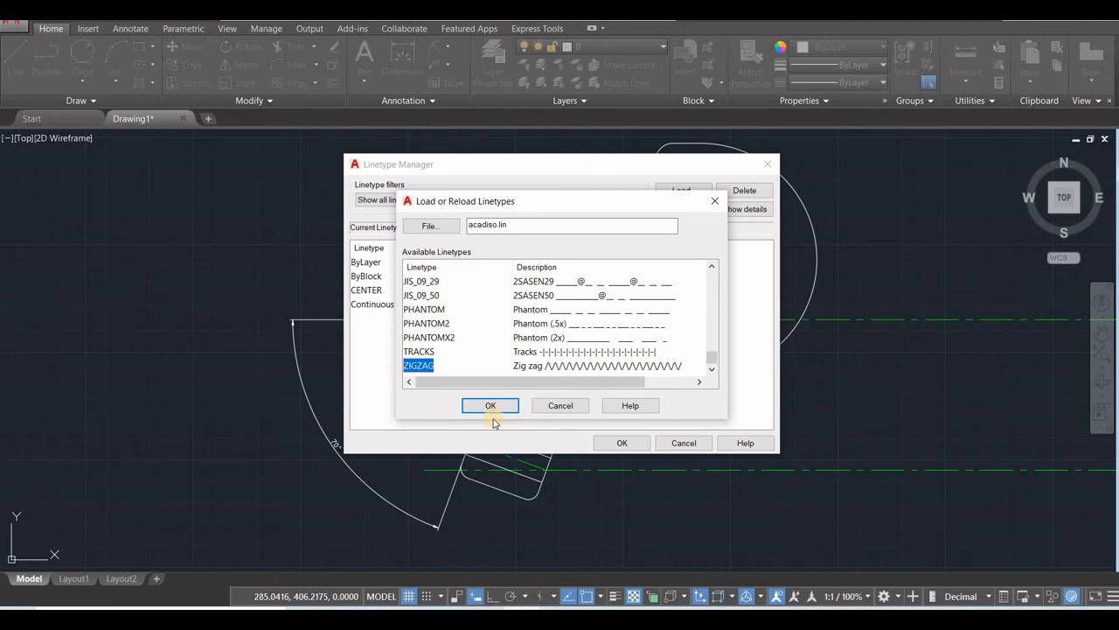
pyautogui.click(489, 406)
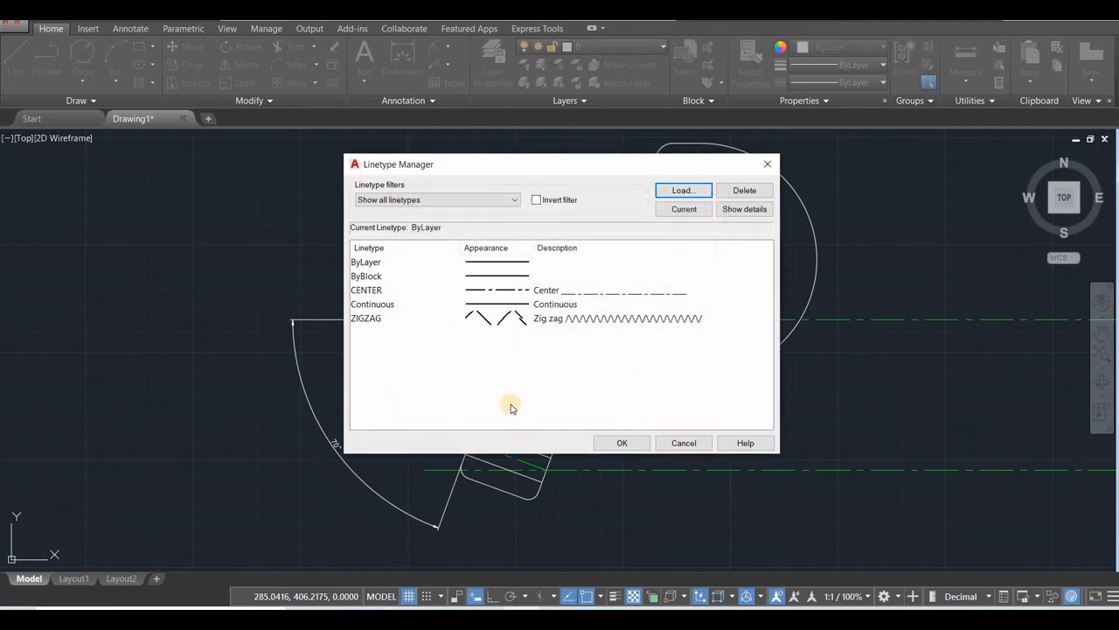
pyautogui.click(622, 442)
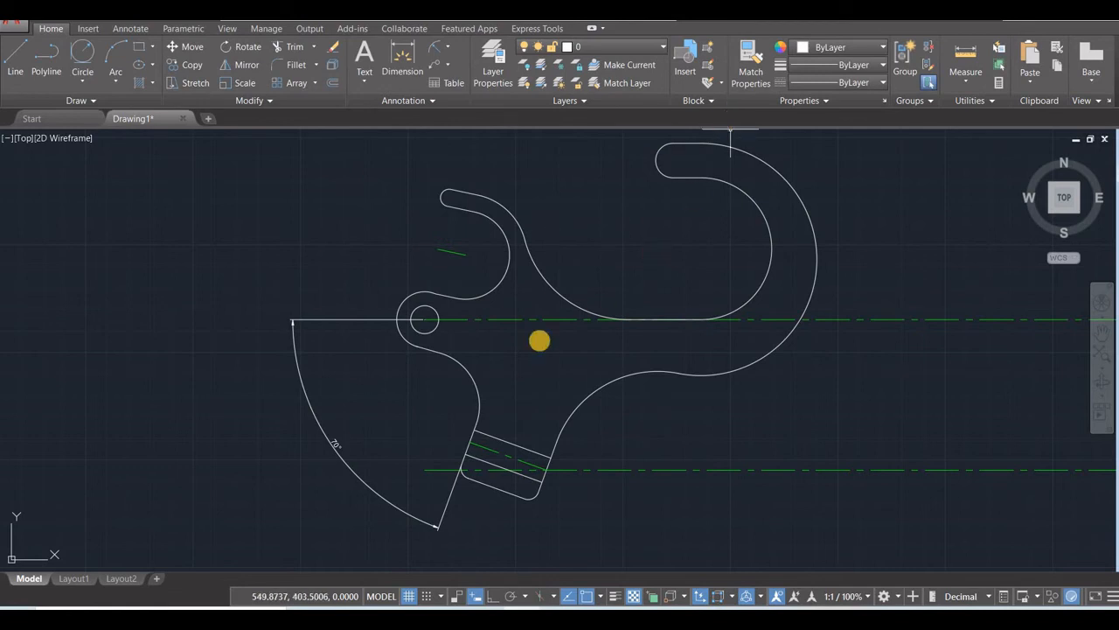
# Draw a straight line across the shank above the hatch-free cross lines, from its left edge to its right edge.
pyautogui.click(15, 61)
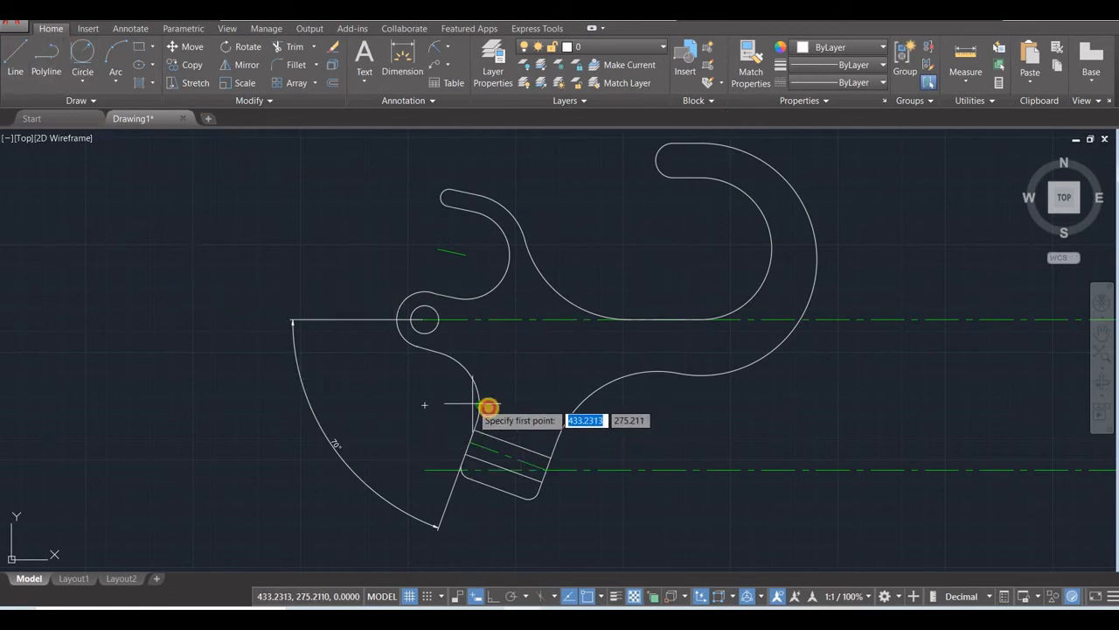
pyautogui.click(480, 406)
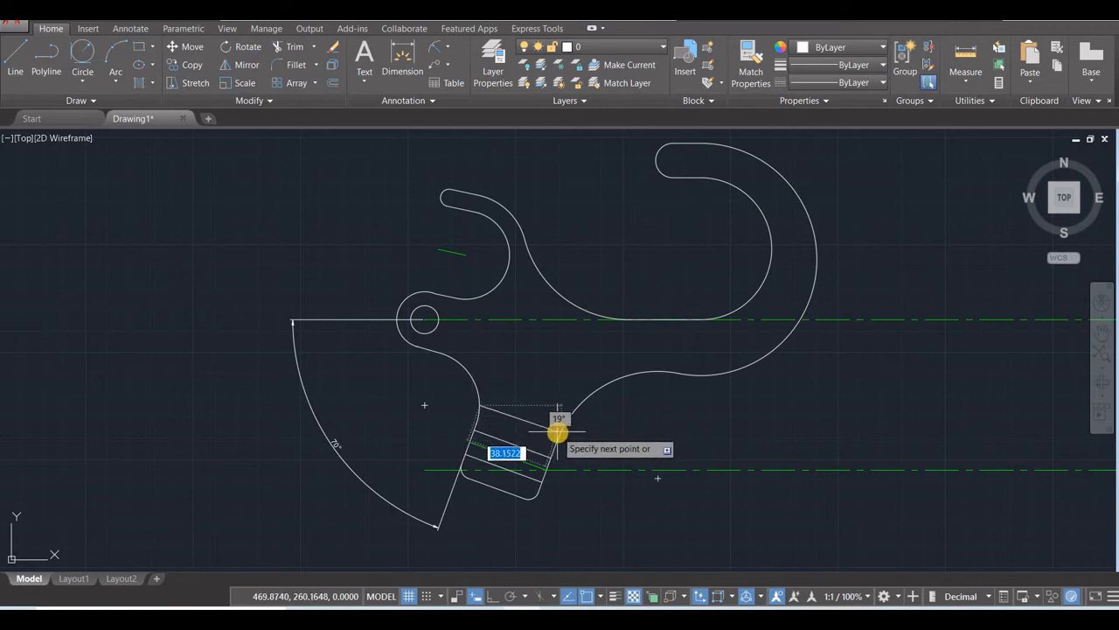
pyautogui.click(557, 431)
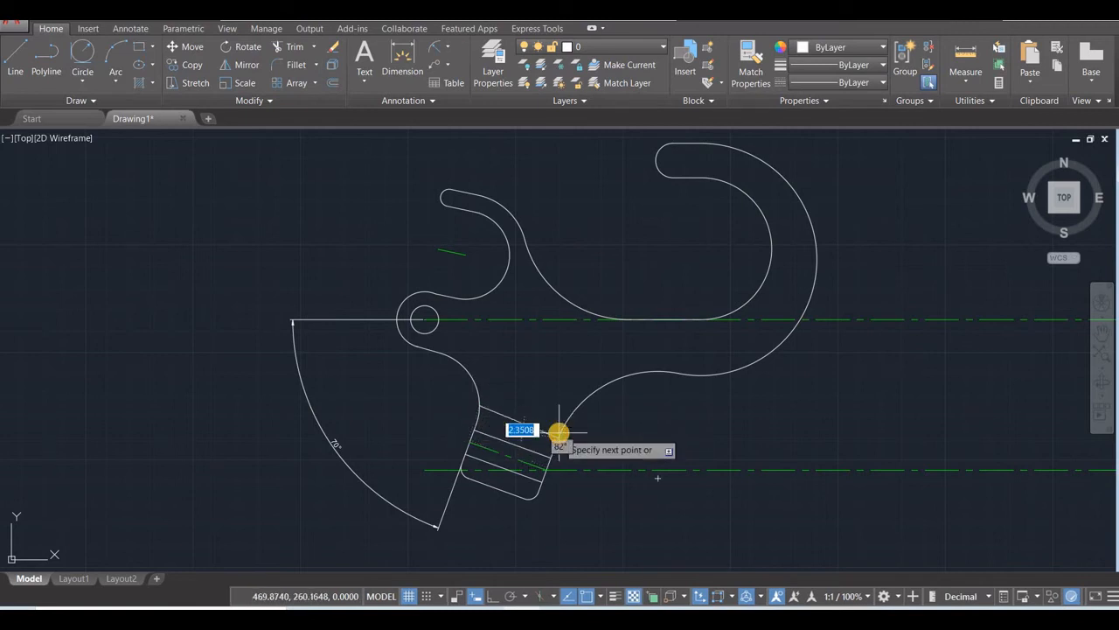
pyautogui.press('Return')
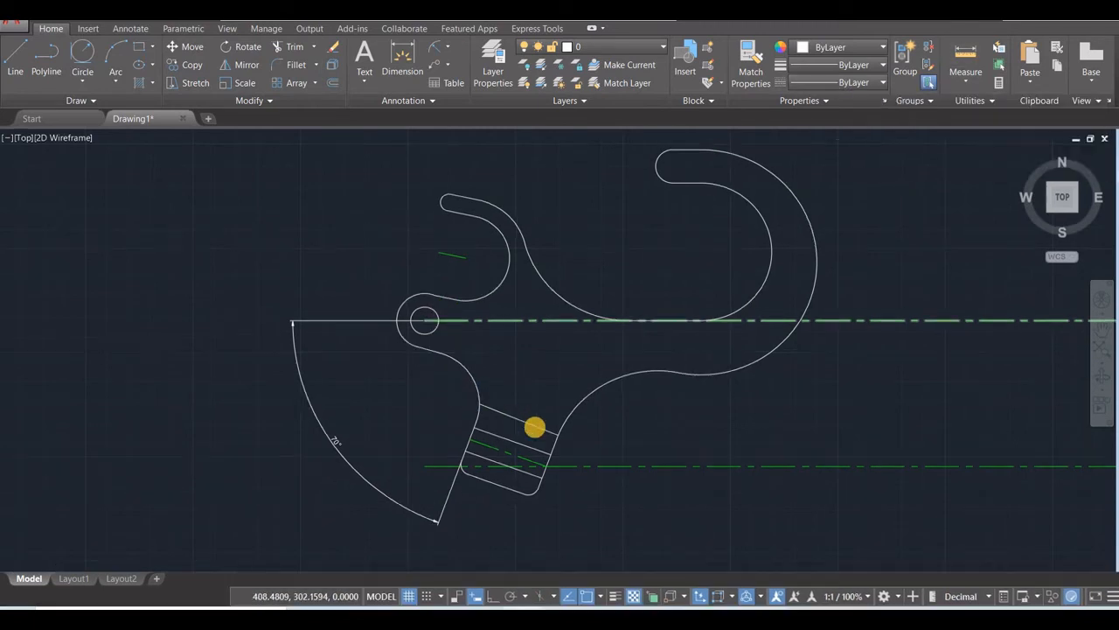
# Change the new line across the shank's upper part to the ZIGZAG linetype.
pyautogui.click(536, 425)
pyautogui.click(878, 82)
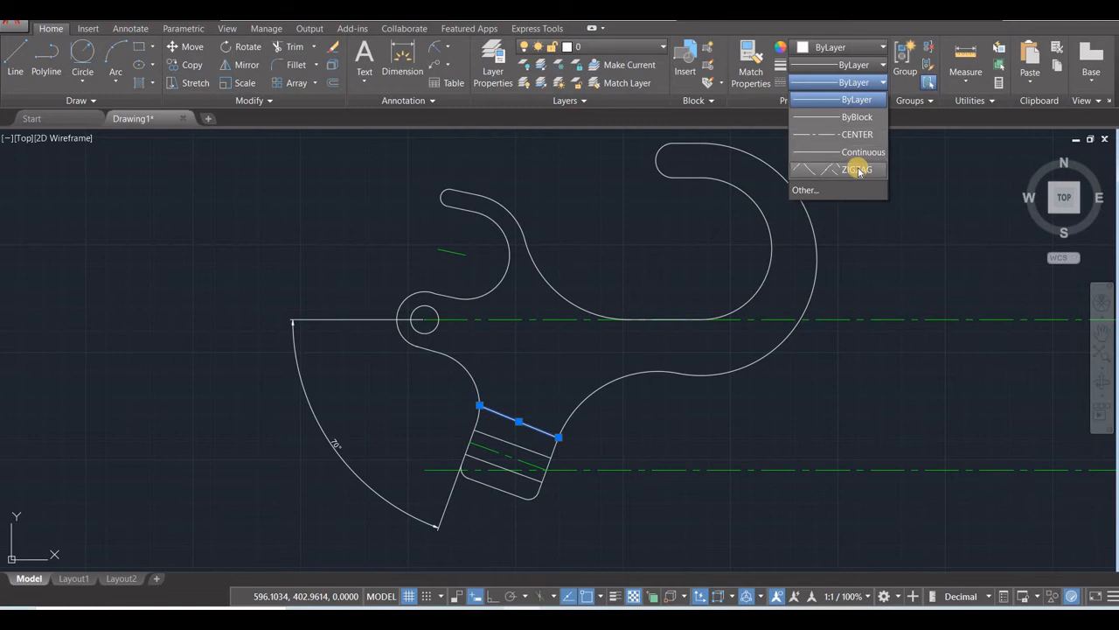
pyautogui.click(859, 171)
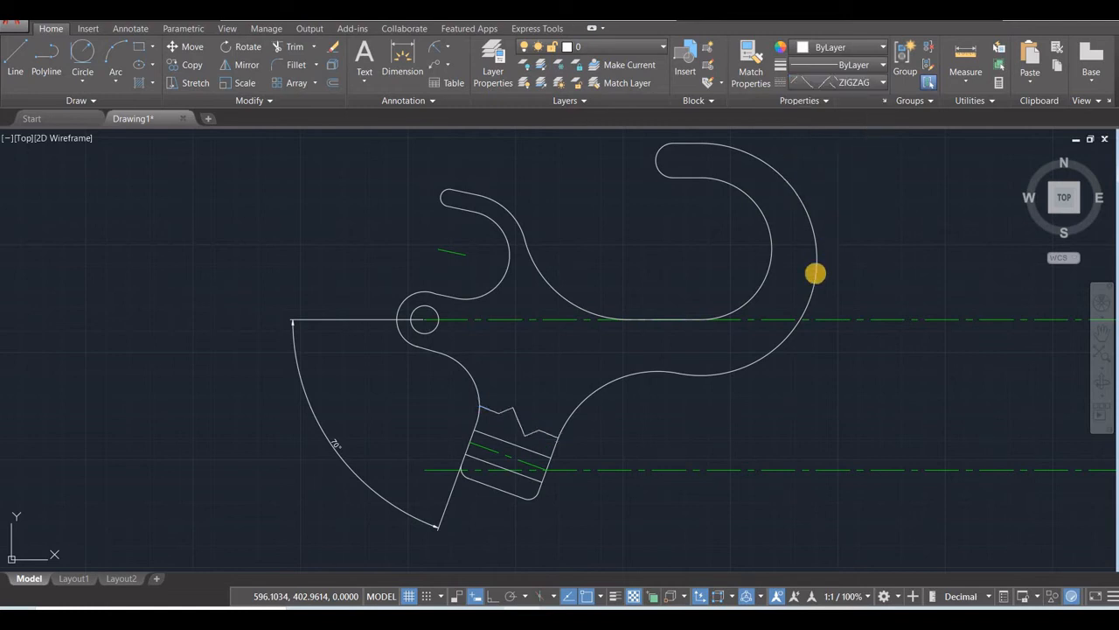
pyautogui.press('Escape')
# Try to hatch the shank's rounded end band and the band below the zigzag line with the ANSI31 pattern.
pyautogui.scroll(4, 516, 461)
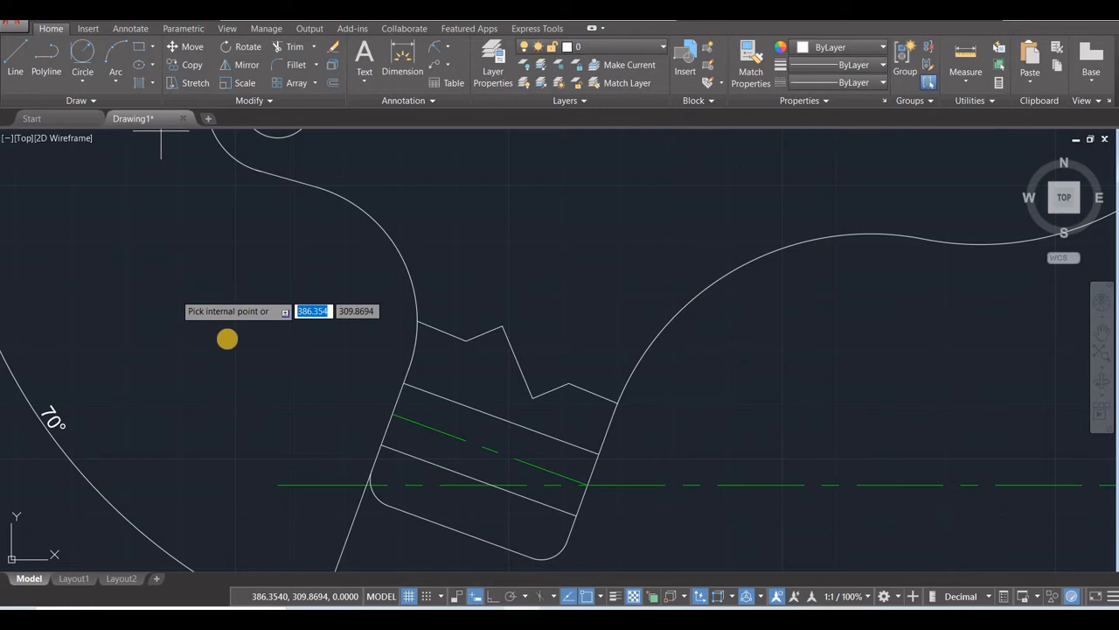
pyautogui.moveTo(228, 335); pyautogui.dragTo(237, 233, button='middle')
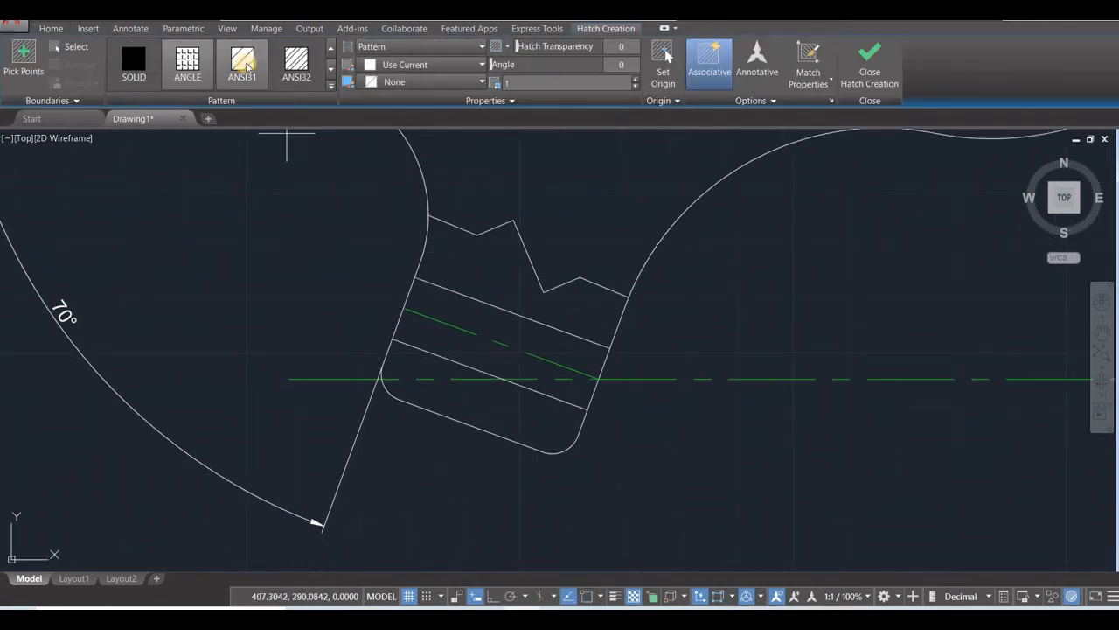
pyautogui.click(246, 63)
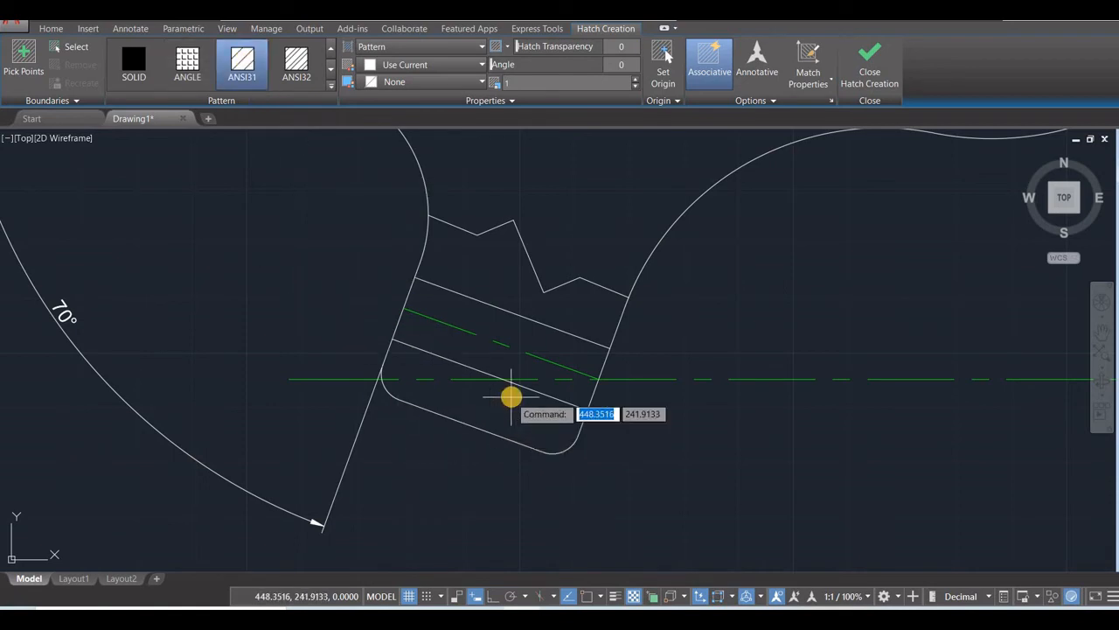
pyautogui.click(495, 406)
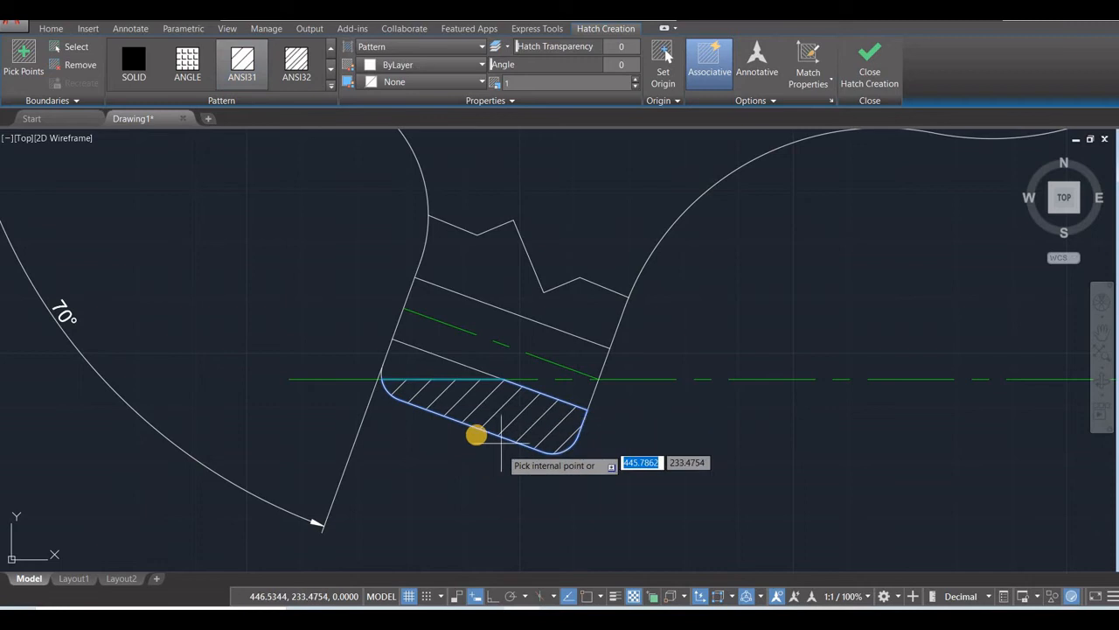
pyautogui.click(406, 365)
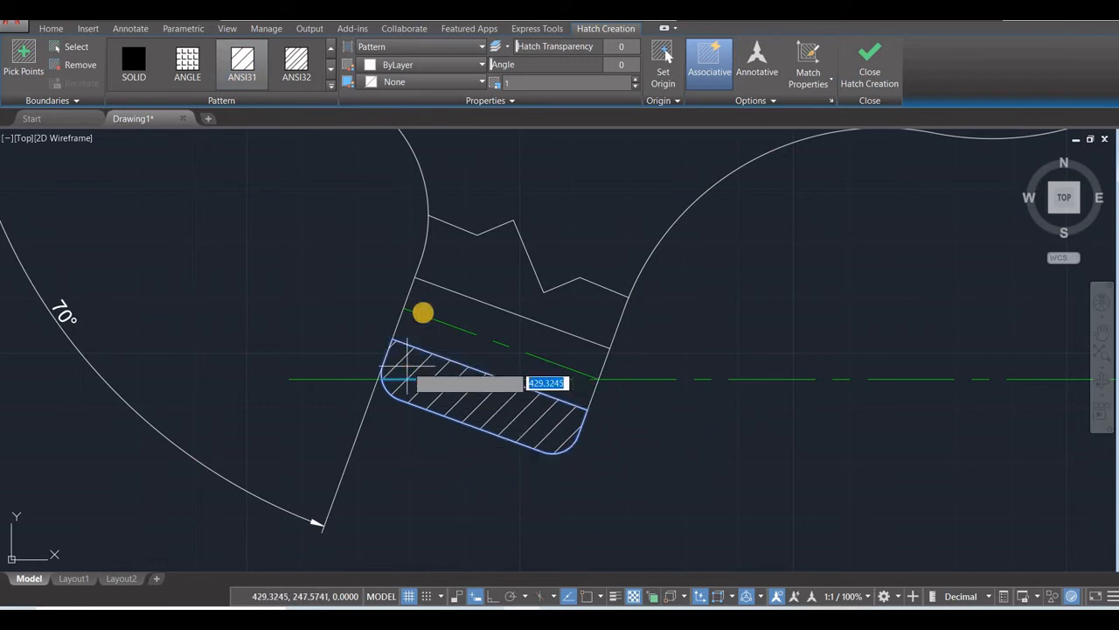
pyautogui.click(446, 255)
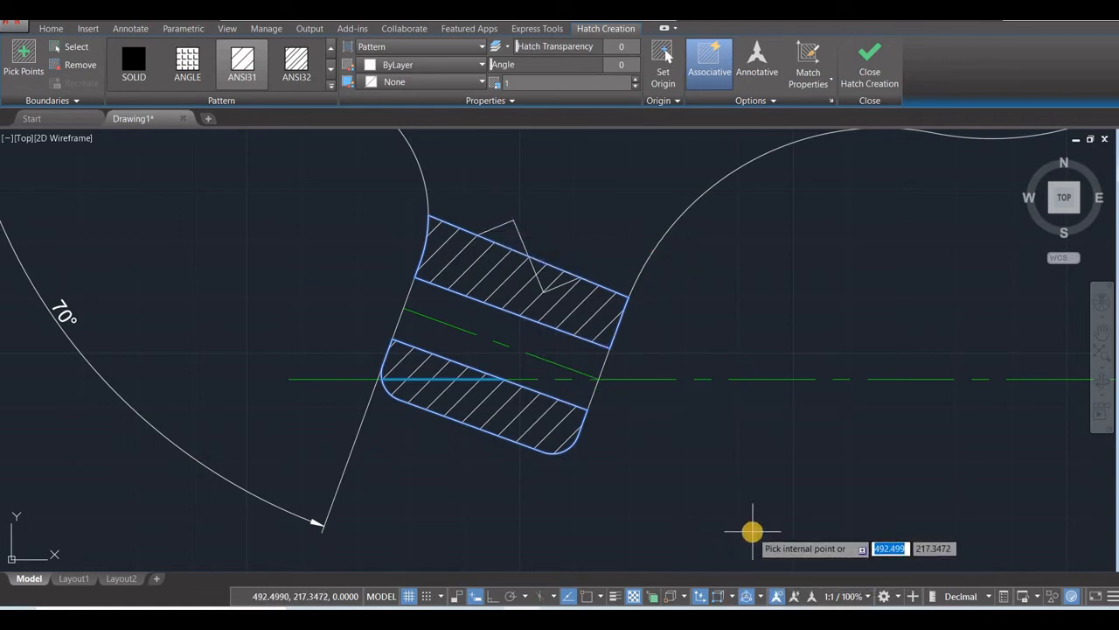
pyautogui.press('Return')
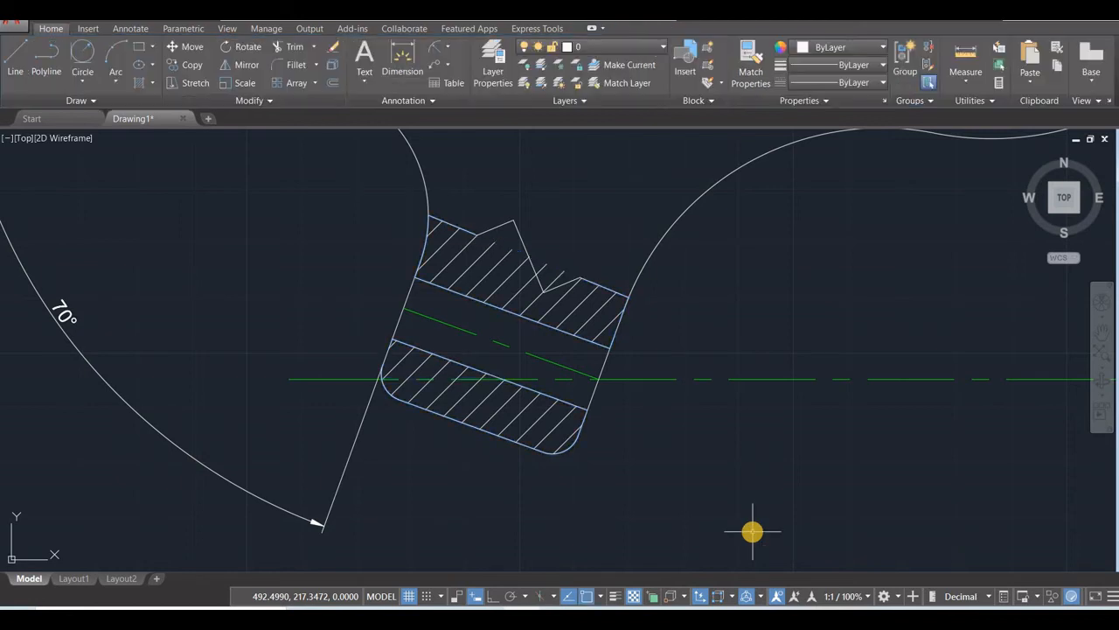
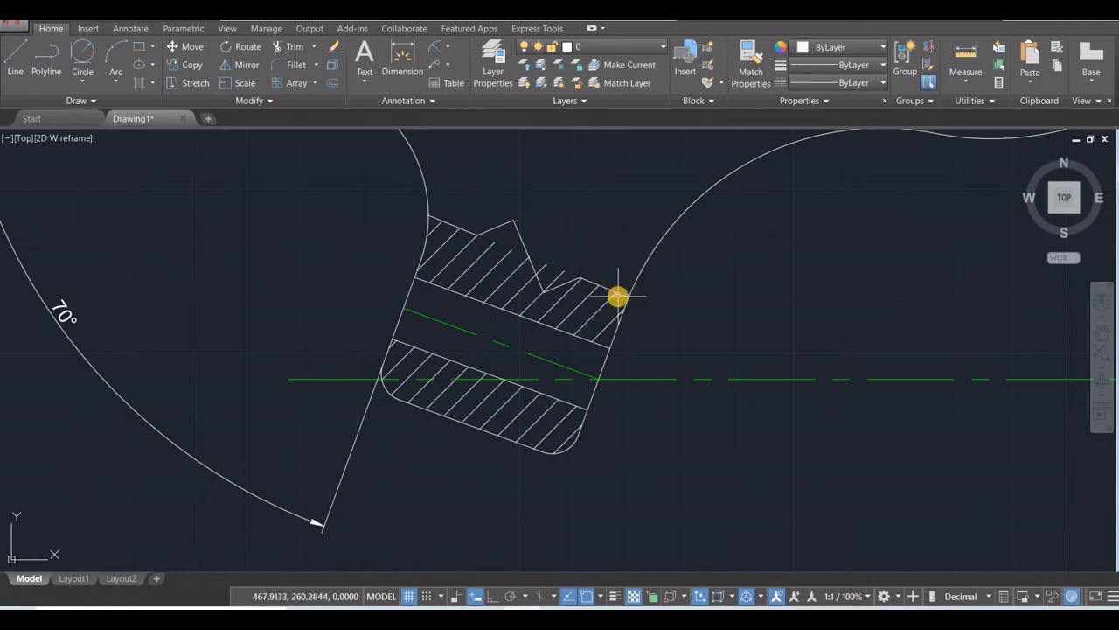
pyautogui.hotkey('ctrl', 'z')
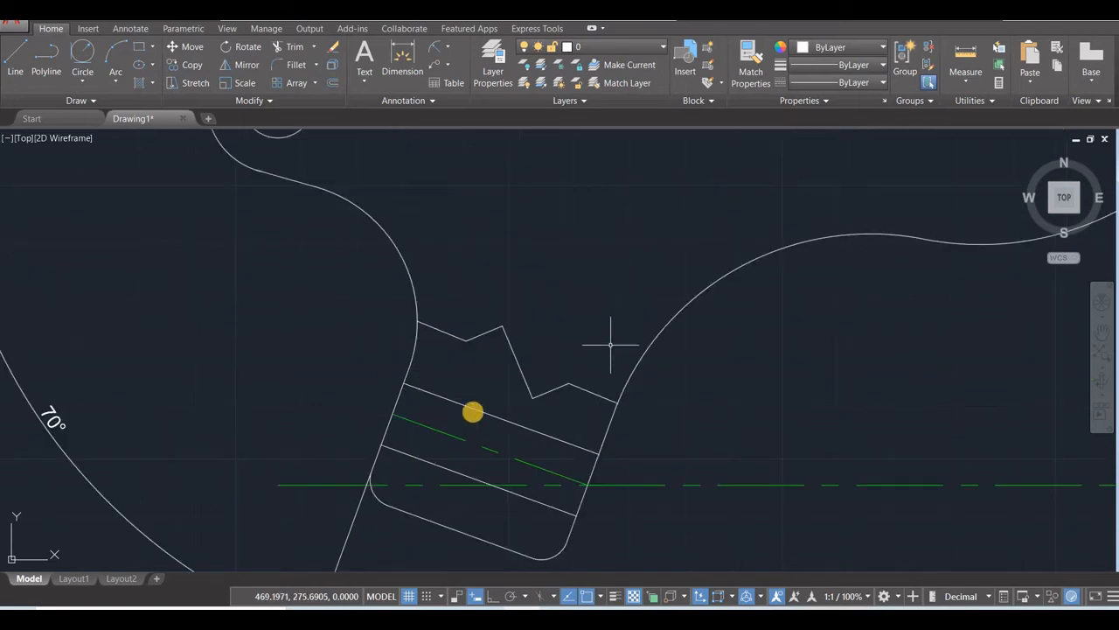
pyautogui.click(93, 101)
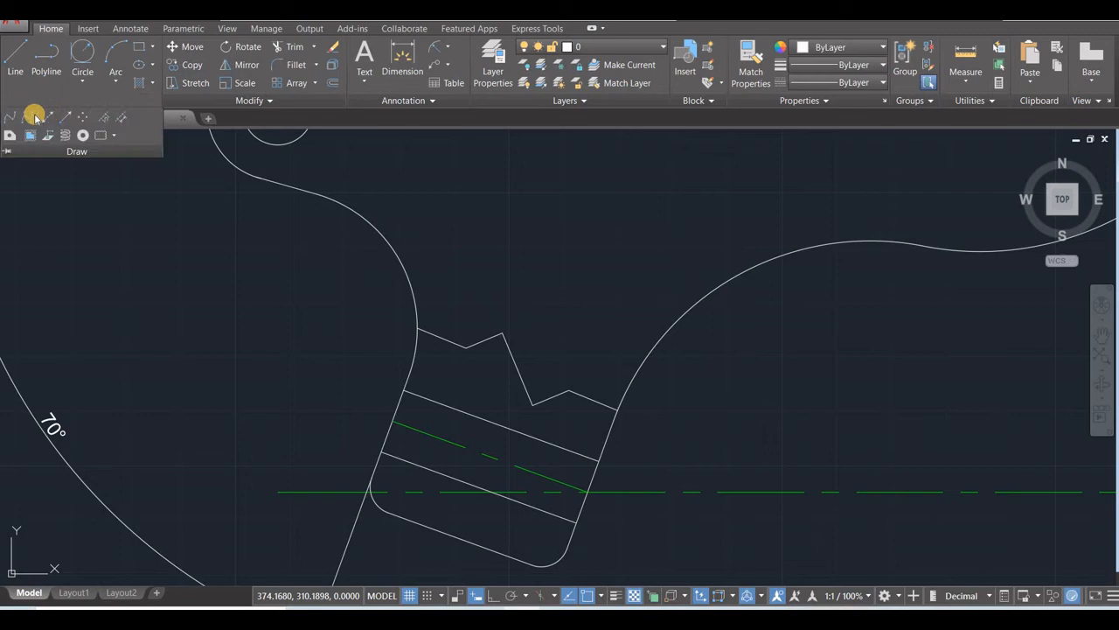
pyautogui.click(11, 115)
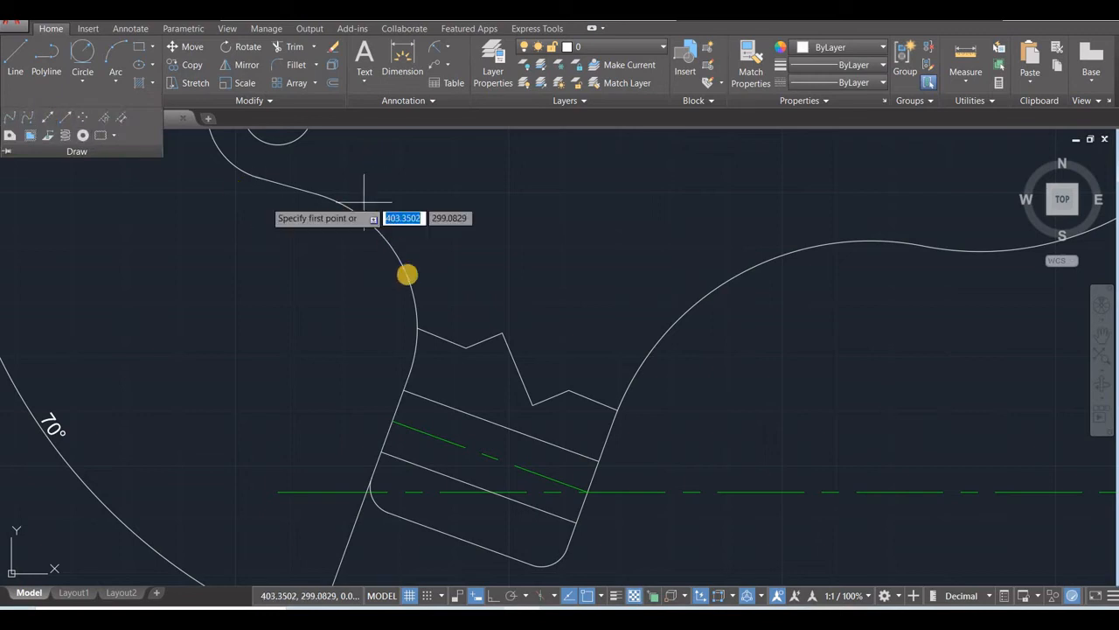
pyautogui.click(417, 310)
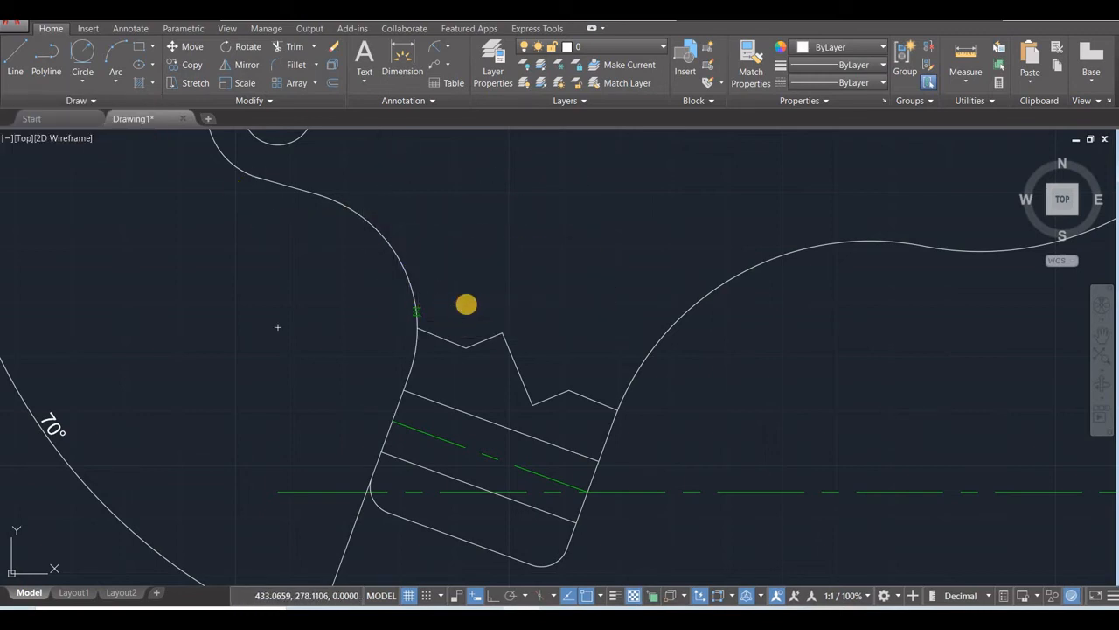
pyautogui.click(495, 307)
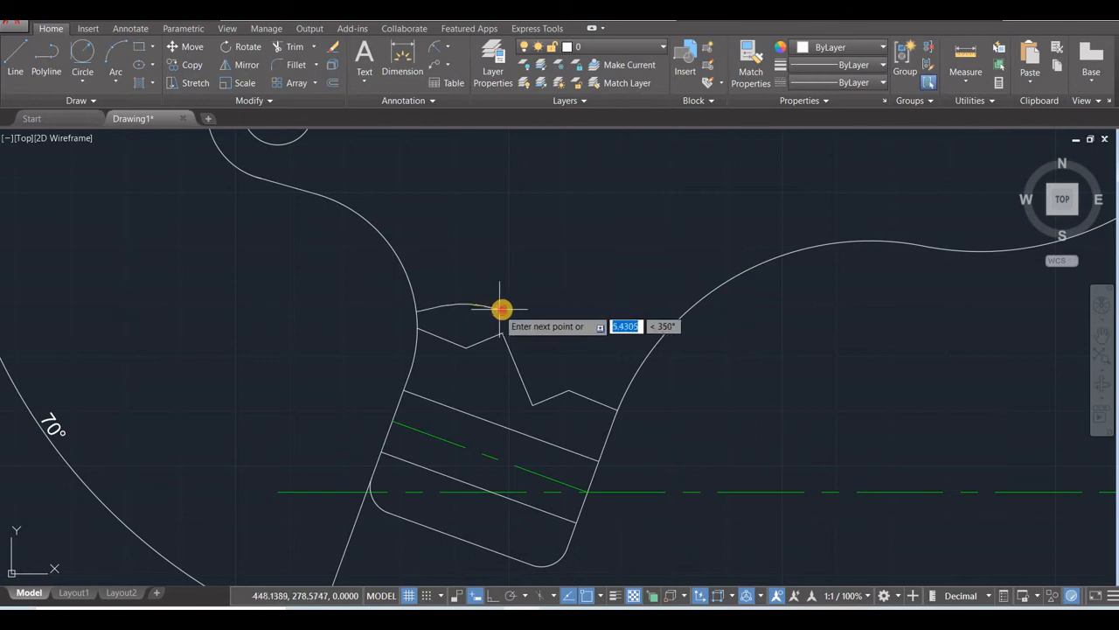
pyautogui.click(524, 304)
pyautogui.click(545, 335)
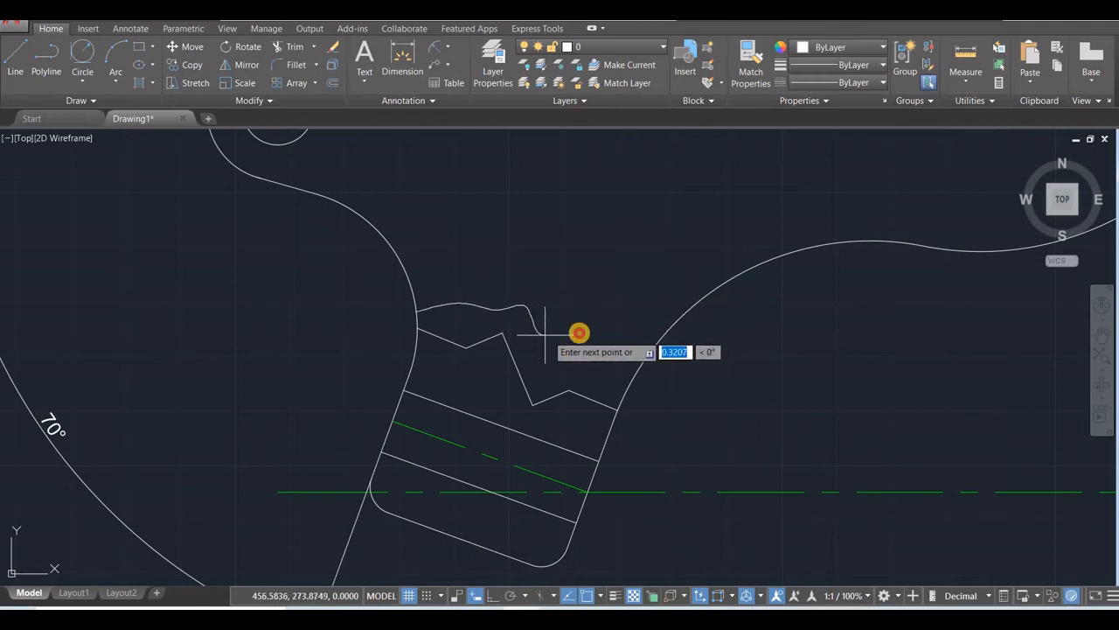
pyautogui.click(573, 330)
pyautogui.click(595, 355)
pyautogui.click(612, 357)
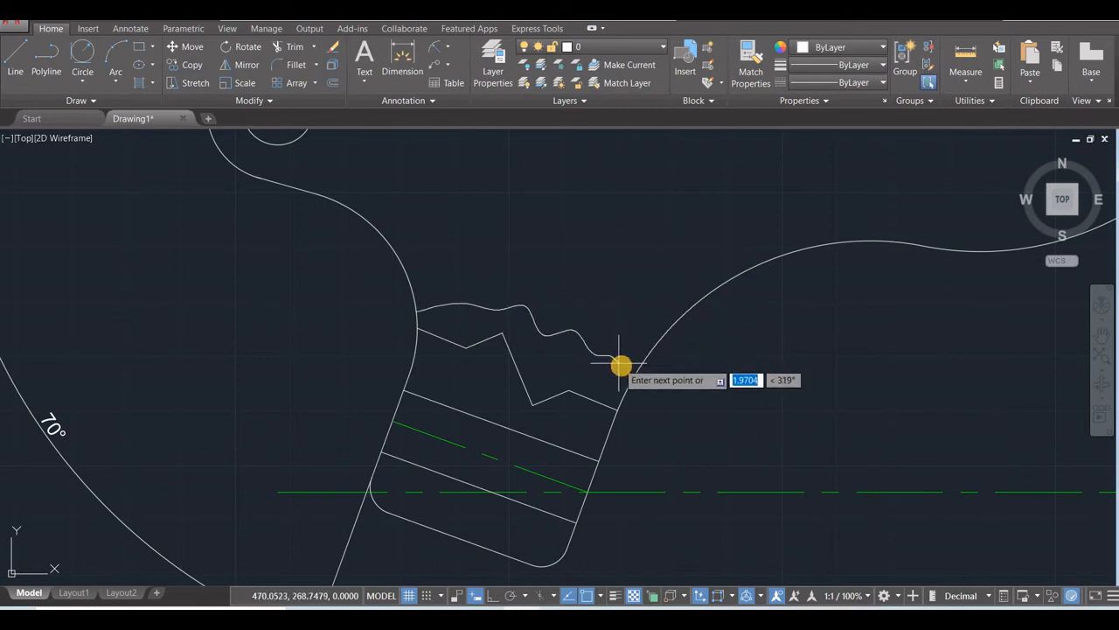
pyautogui.click(636, 371)
pyautogui.press('Escape')
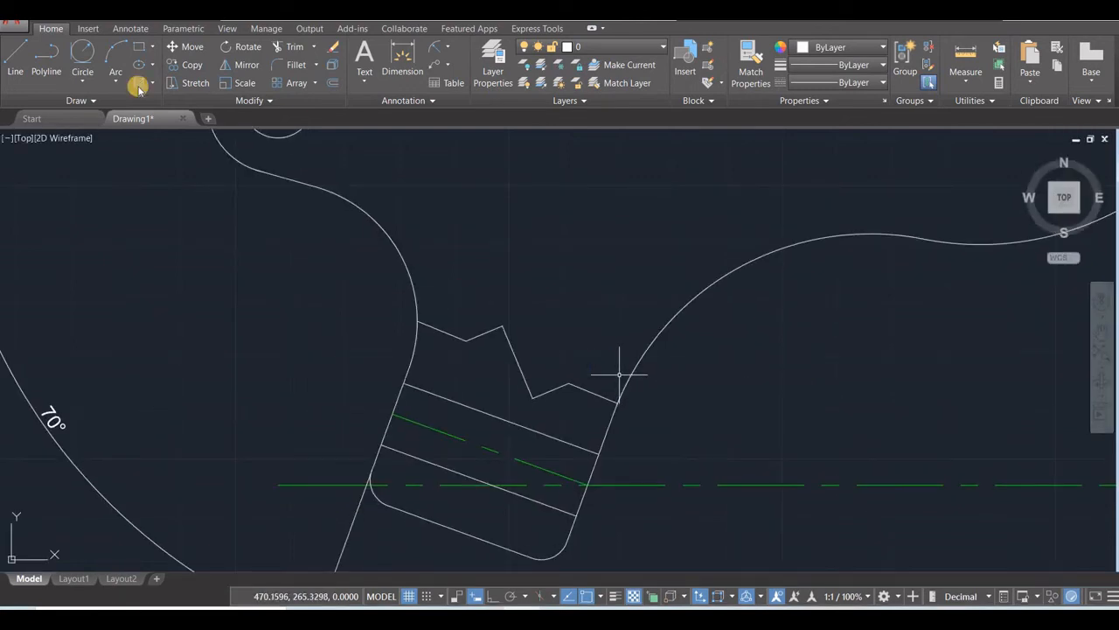
# Draw a wavy spline break line between the shank's two side edges near the zigzag line, and delete the zigzag line.
pyautogui.click(93, 101)
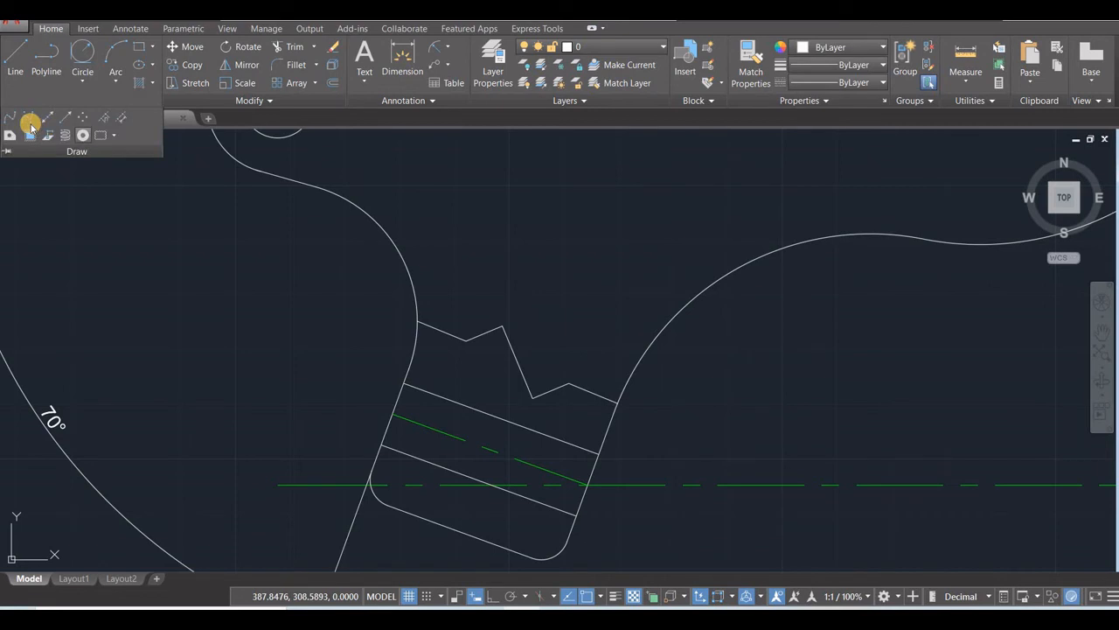
pyautogui.press('Return')
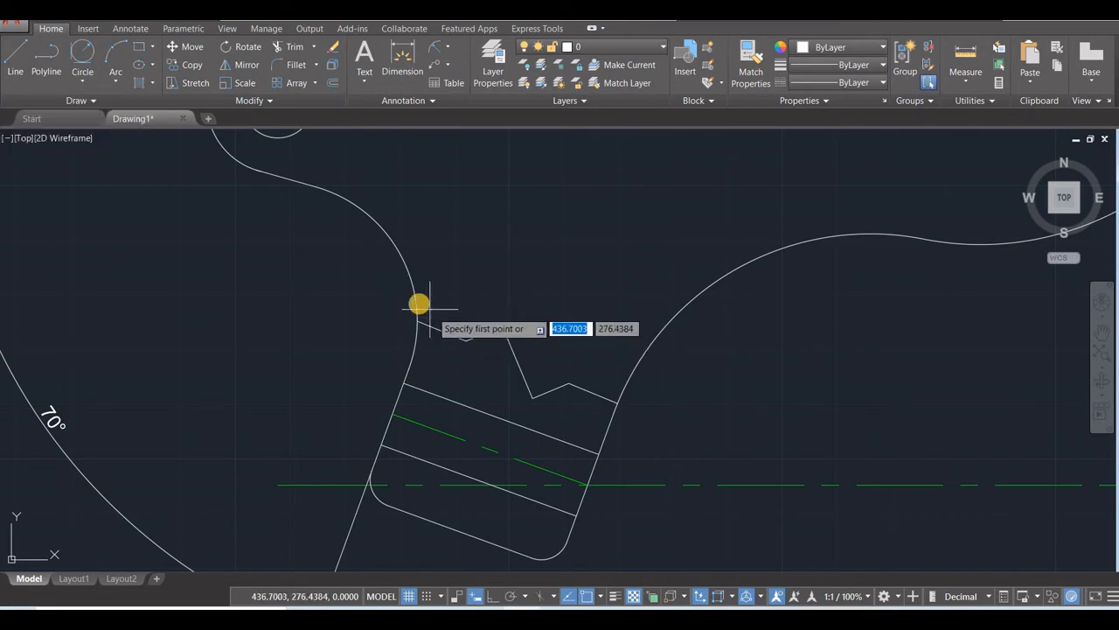
pyautogui.click(418, 306)
pyautogui.click(453, 317)
pyautogui.click(485, 309)
pyautogui.click(495, 353)
pyautogui.click(565, 344)
pyautogui.click(600, 342)
pyautogui.click(603, 354)
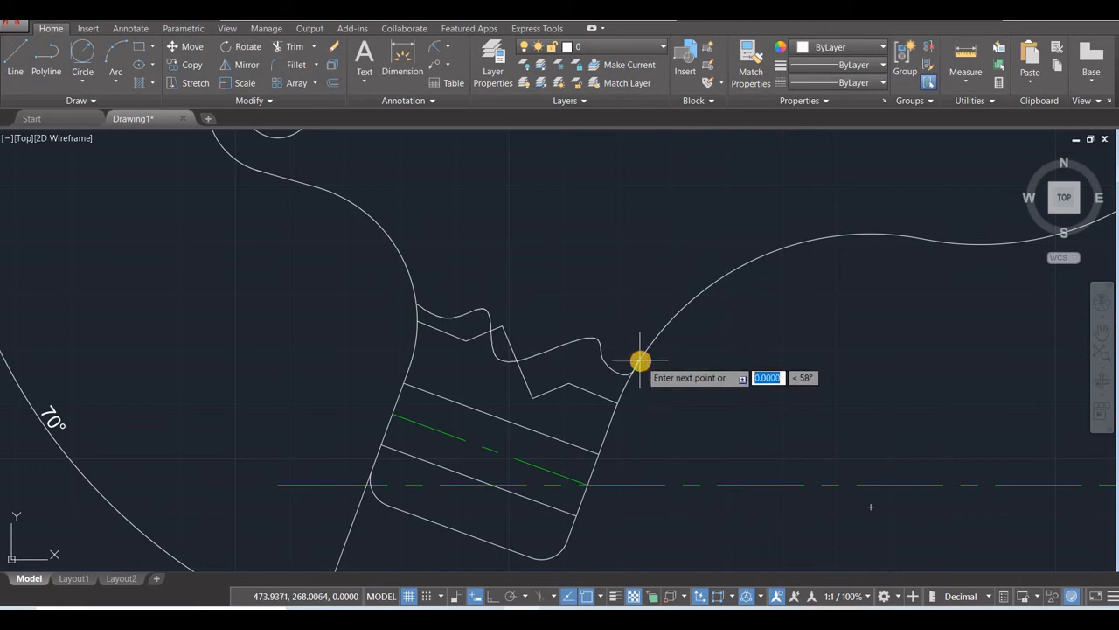
pyautogui.press('Return')
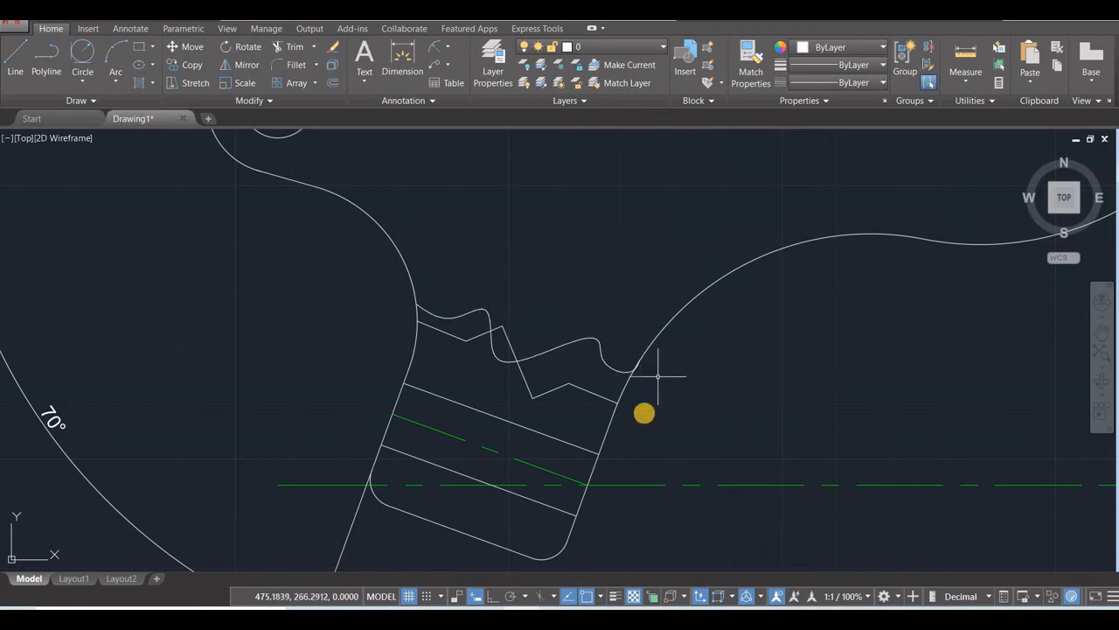
pyautogui.click(560, 387)
pyautogui.press('Delete')
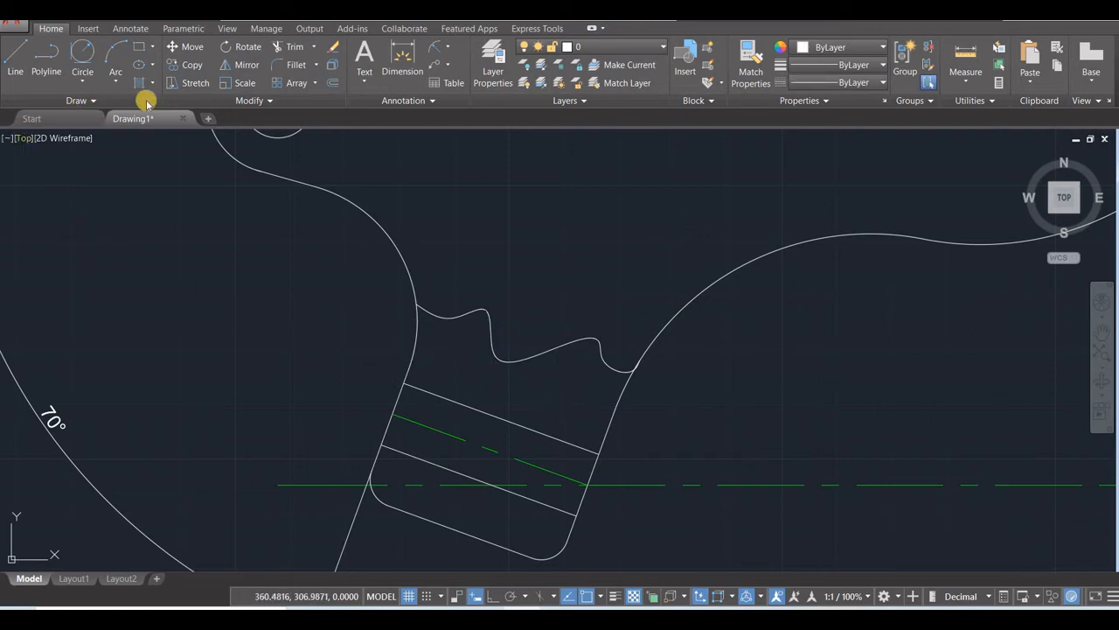
# Hatch the shank's rounded end band and the band below the wavy break line with the ANSI31 pattern.
pyautogui.click(139, 82)
pyautogui.click(244, 57)
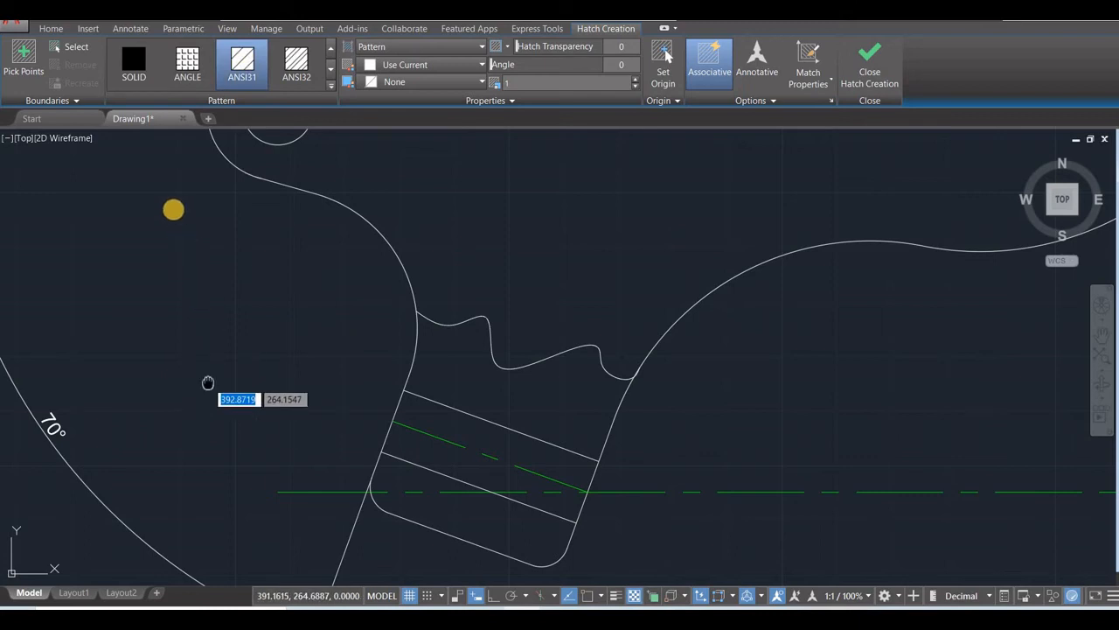
pyautogui.moveTo(208, 383); pyautogui.dragTo(173, 210, button='middle')
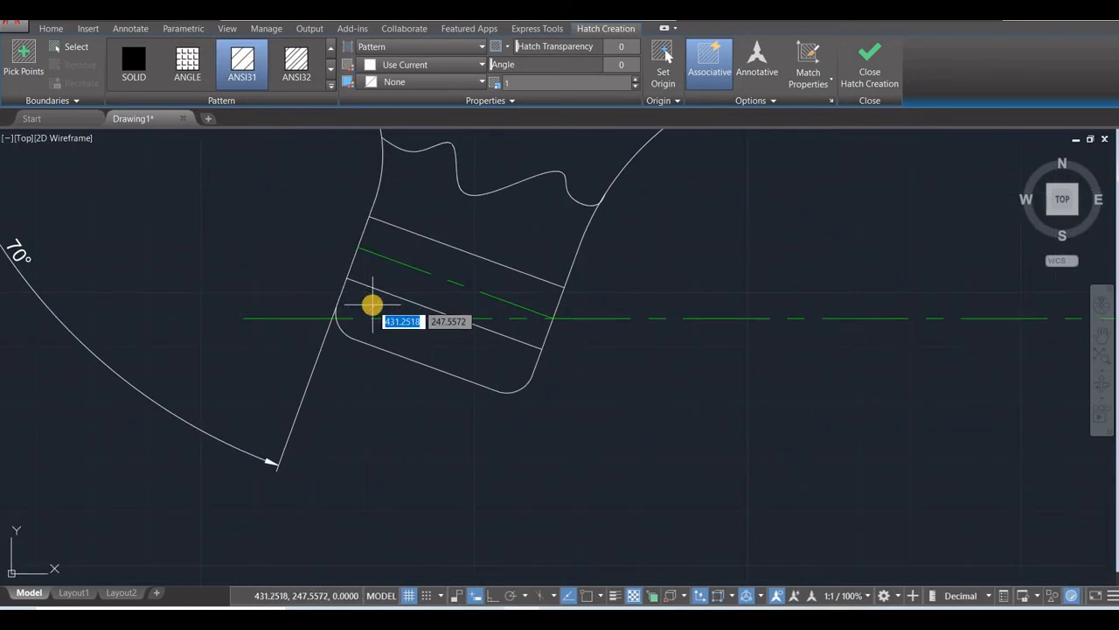
pyautogui.click(481, 354)
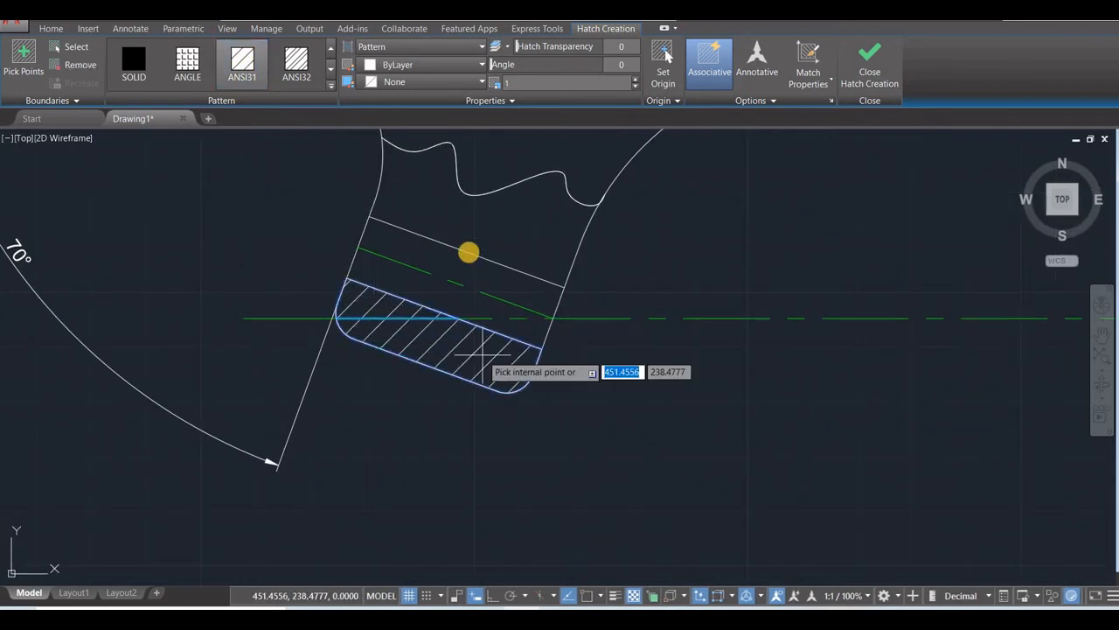
pyautogui.click(412, 205)
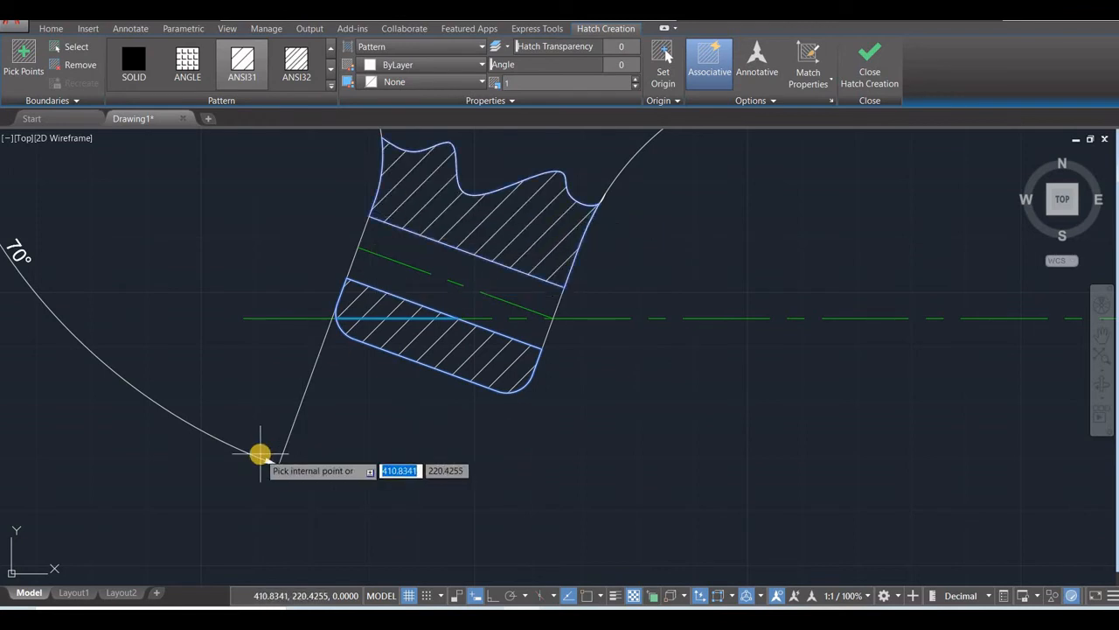
pyautogui.press('Return')
# Finish the hatch and set the arrow size of the shank's 70° angular dimension to 8.
pyautogui.scroll(-4, 379, 486)
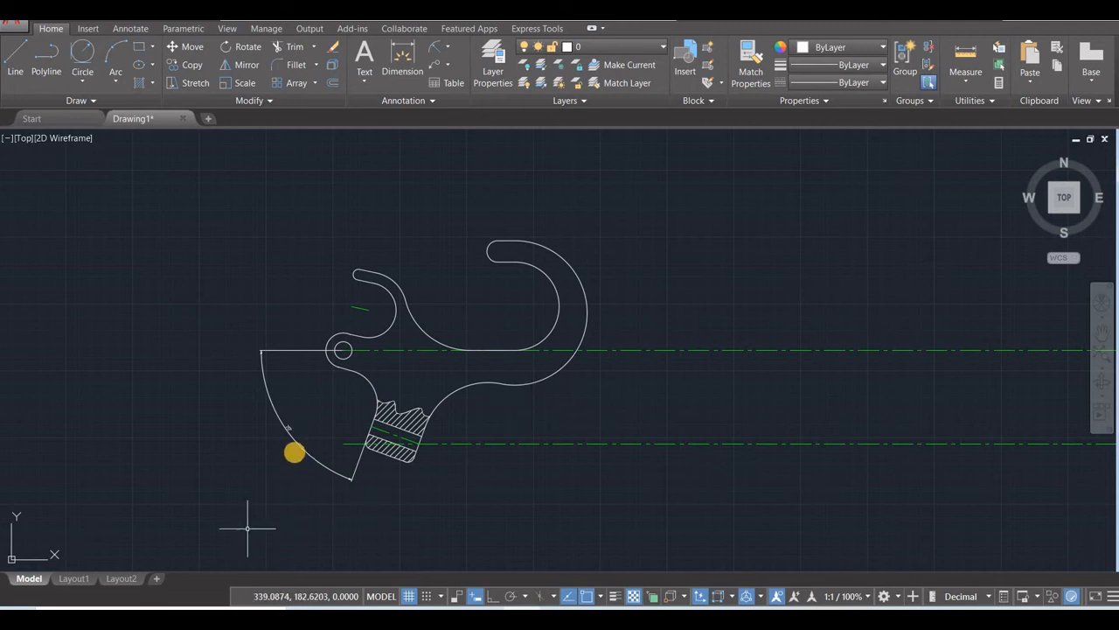
pyautogui.scroll(2, 294, 451)
pyautogui.click(291, 427)
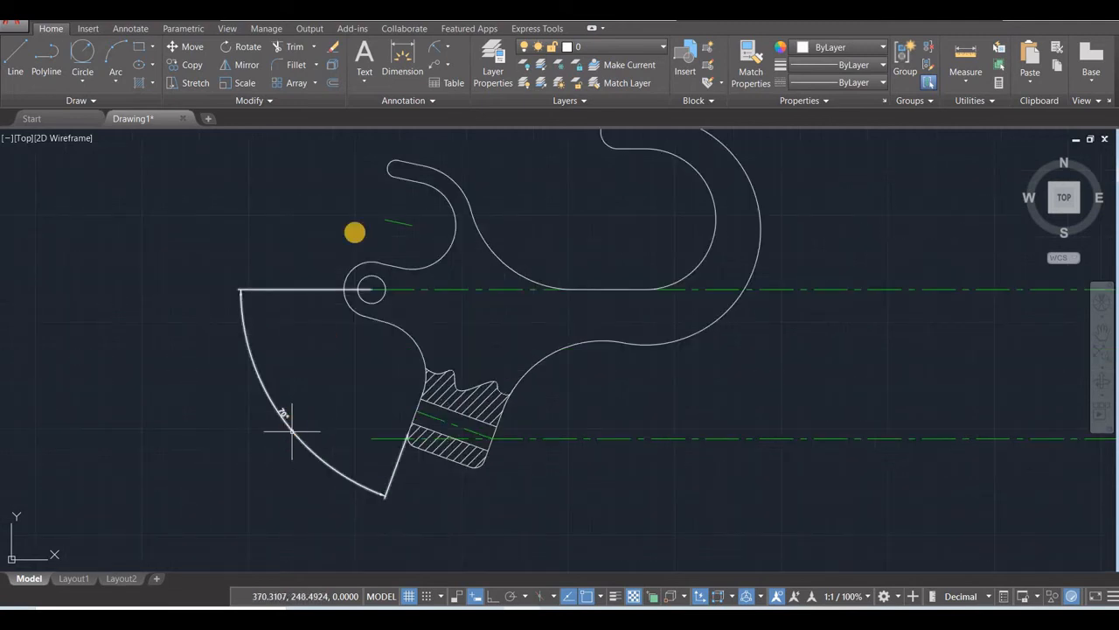
pyautogui.click(882, 101)
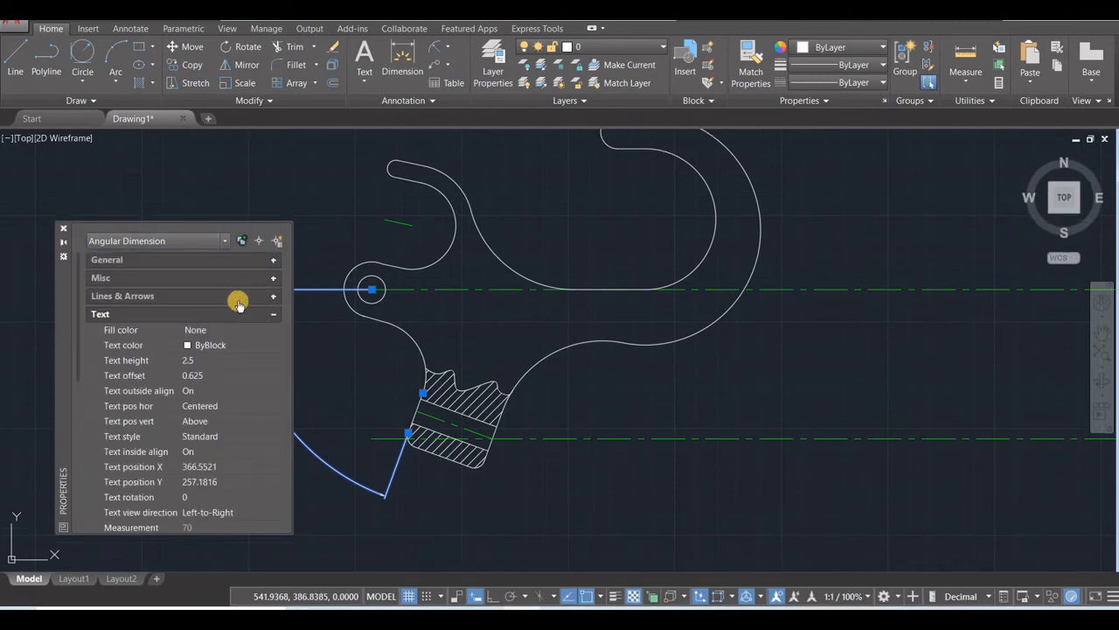
pyautogui.click(274, 297)
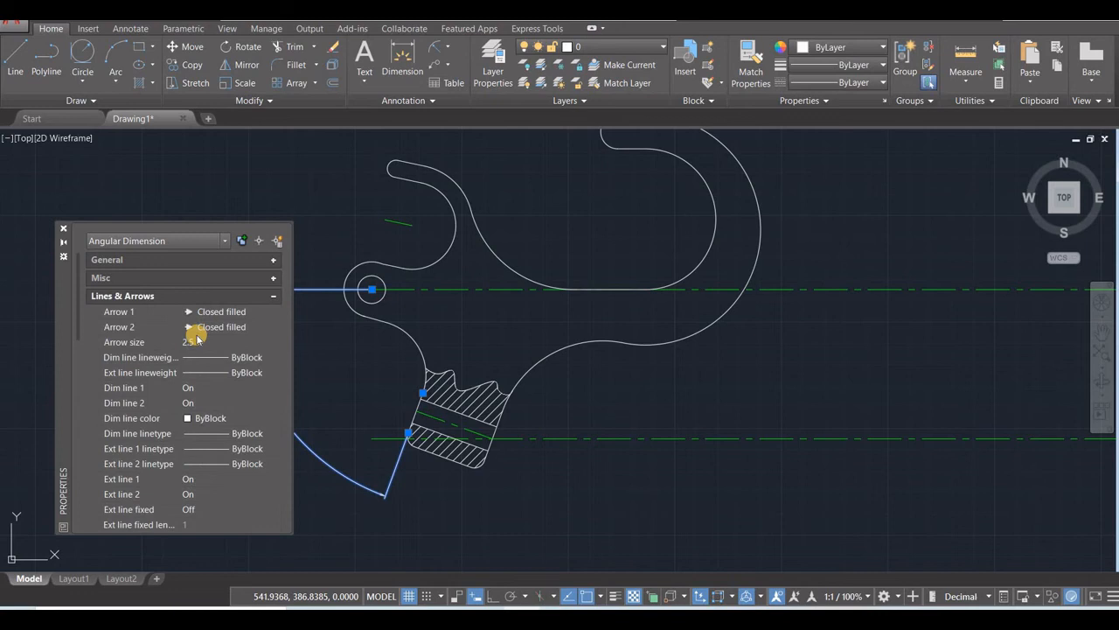
pyautogui.click(194, 342)
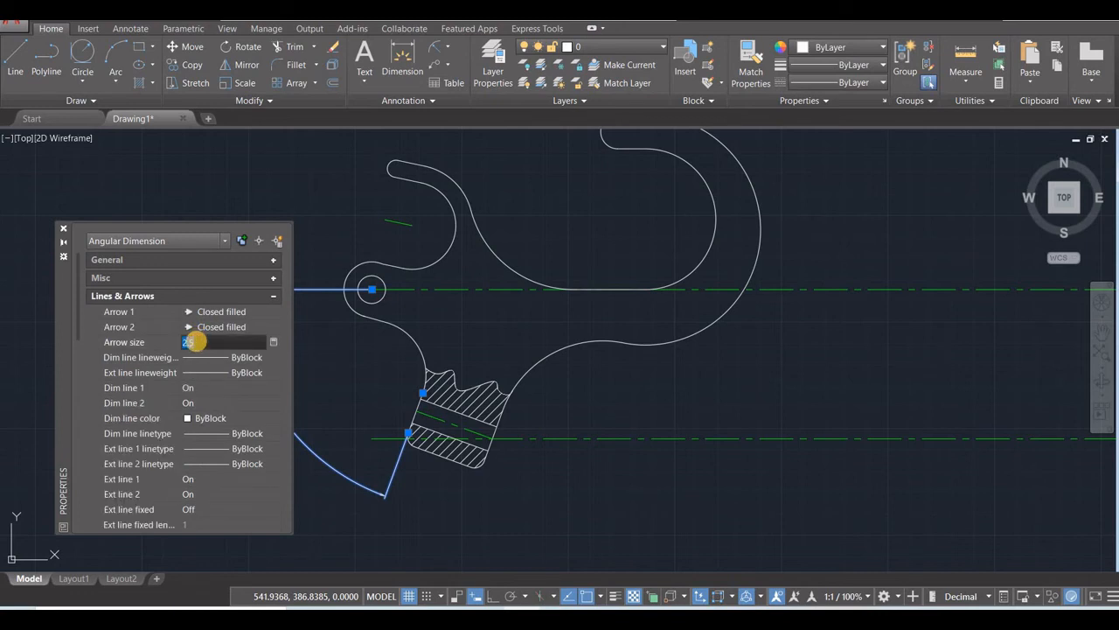
pyautogui.press('Return')
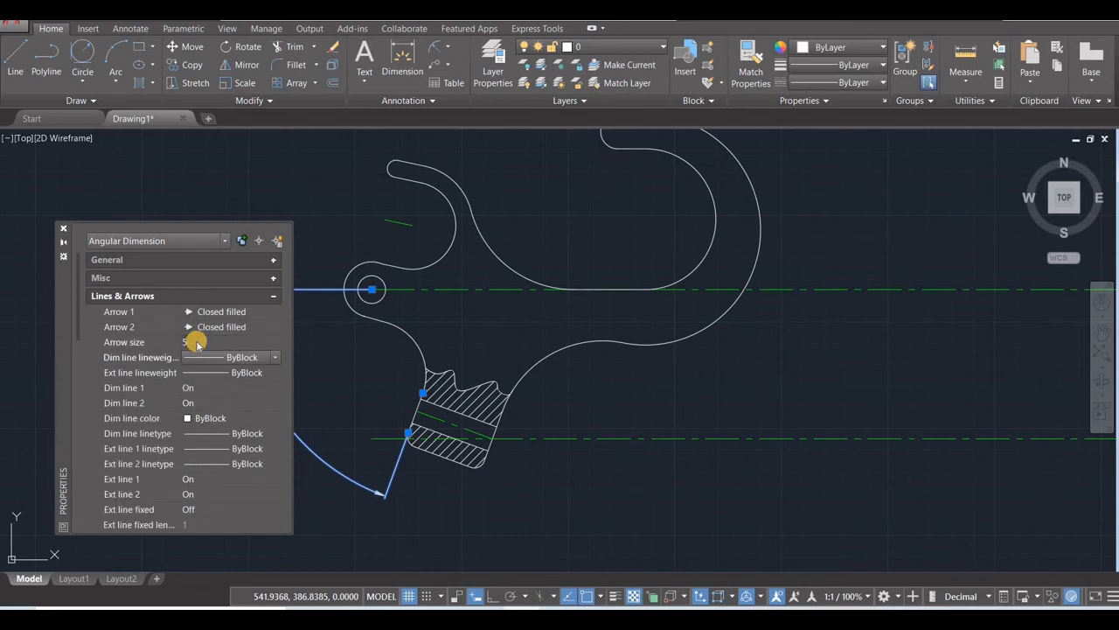
pyautogui.click(211, 341)
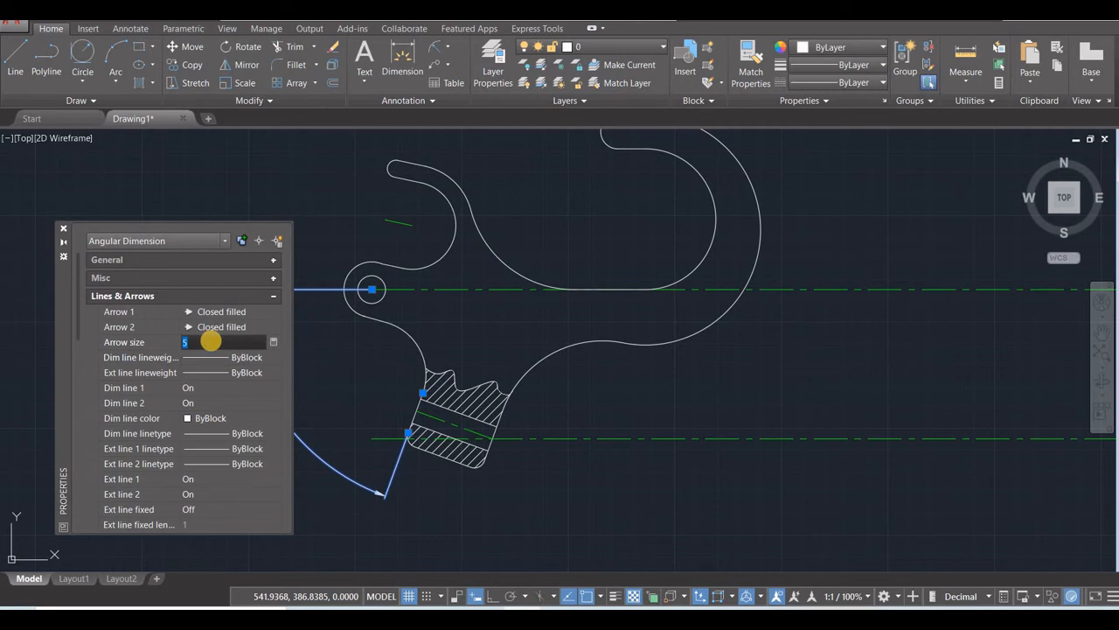
pyautogui.write('8')
pyautogui.press('Return')
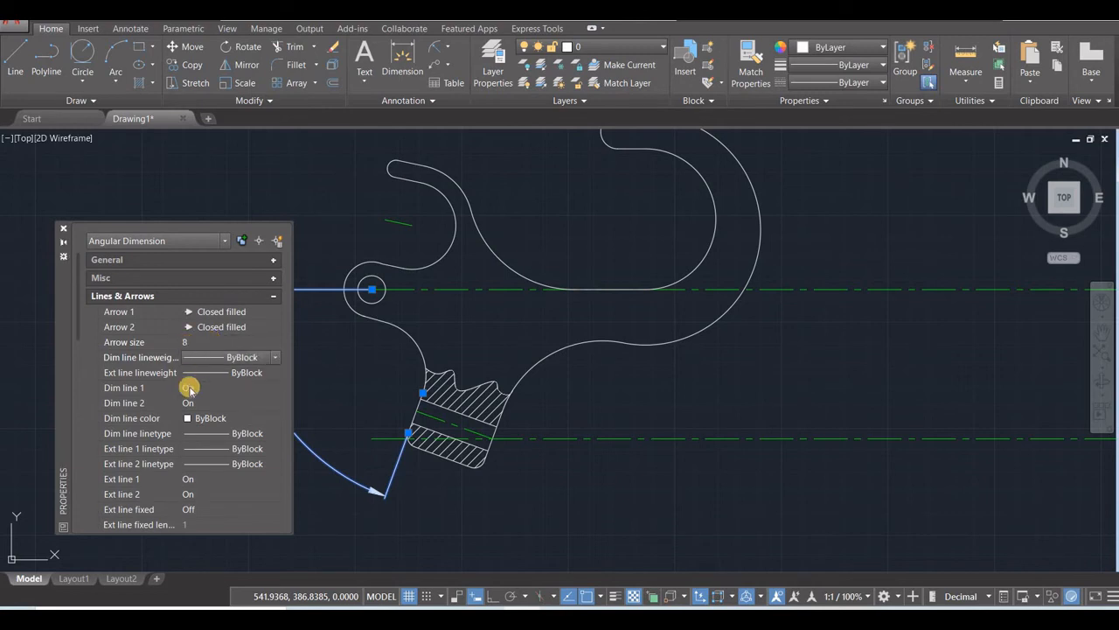
# Set the angular dimension's text height to 8 and its vertical text position to Centered.
pyautogui.click(274, 296)
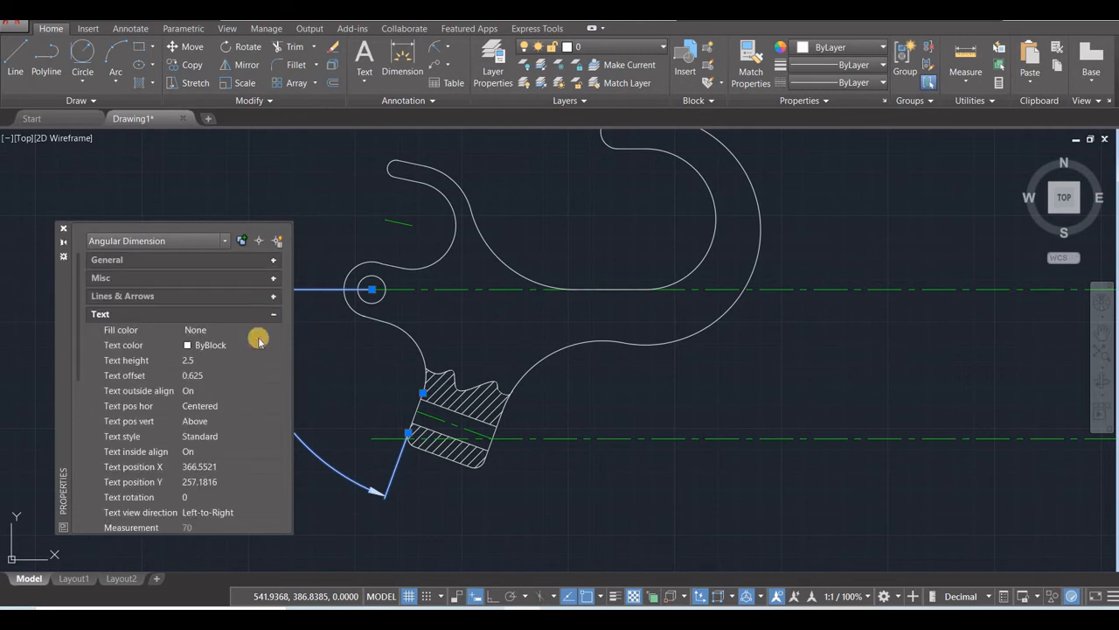
pyautogui.click(198, 360)
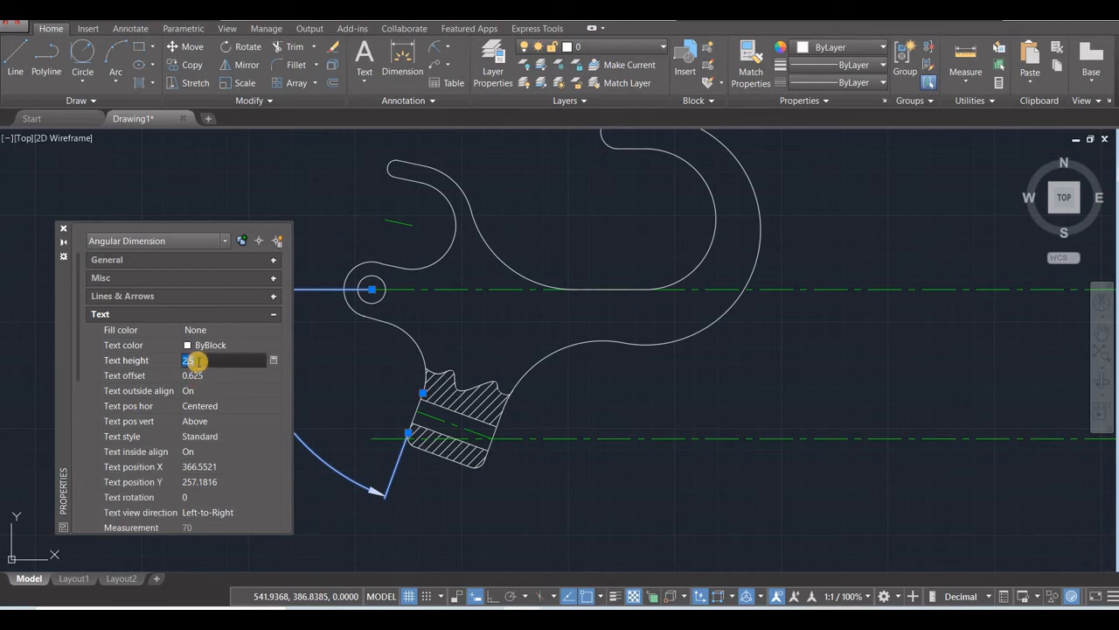
pyautogui.press('Return')
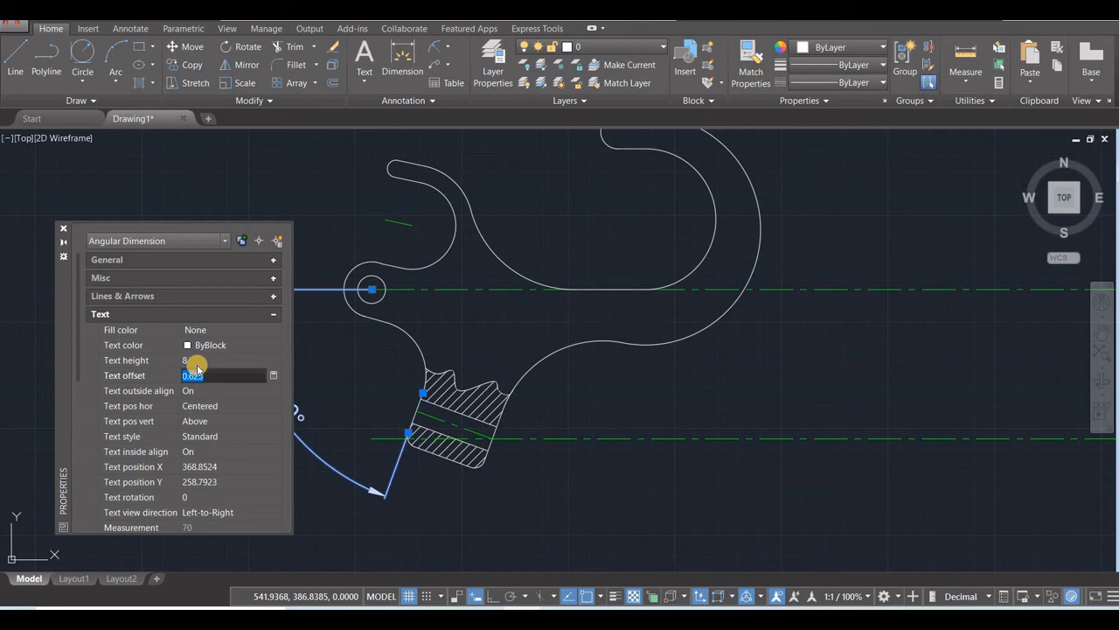
pyautogui.click(212, 421)
pyautogui.click(235, 421)
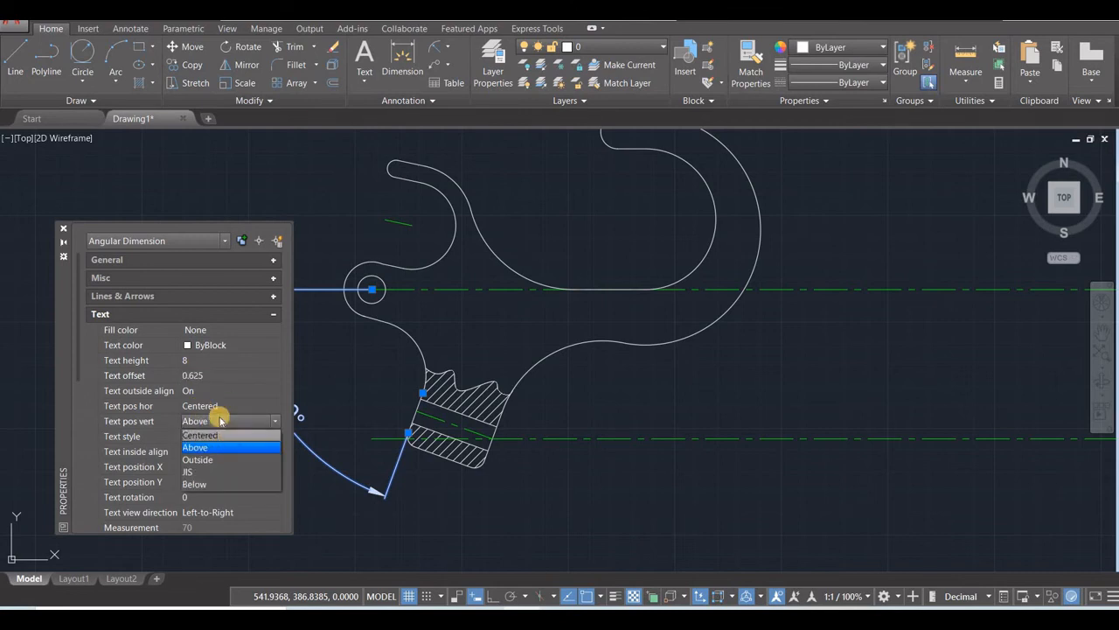
pyautogui.click(205, 434)
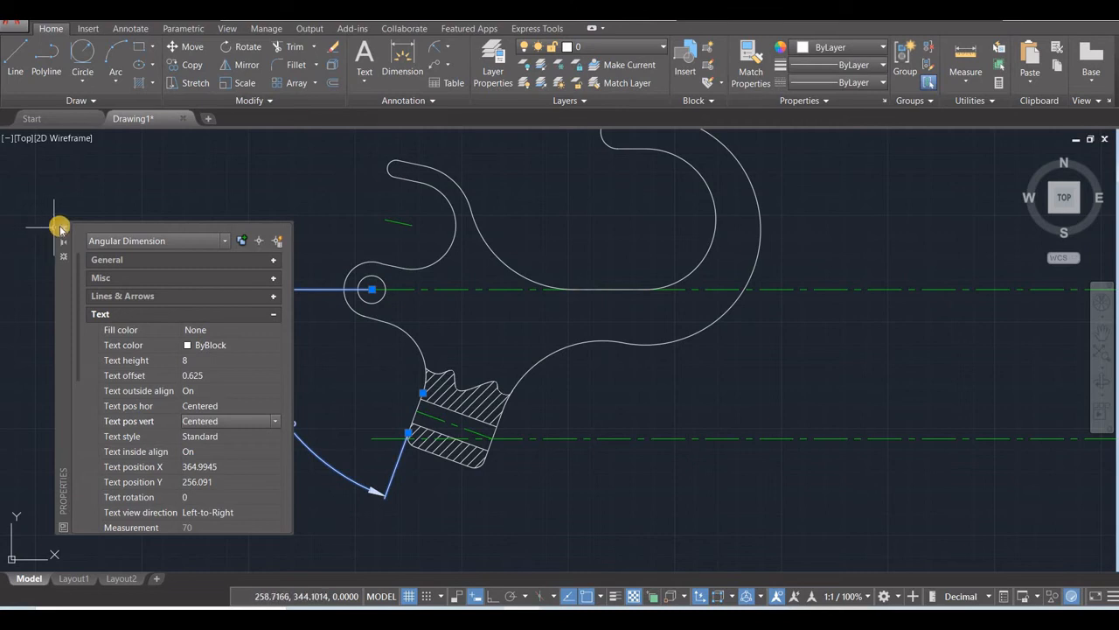
# Change the angular dimension's color to Yellow and close its properties.
pyautogui.click(271, 261)
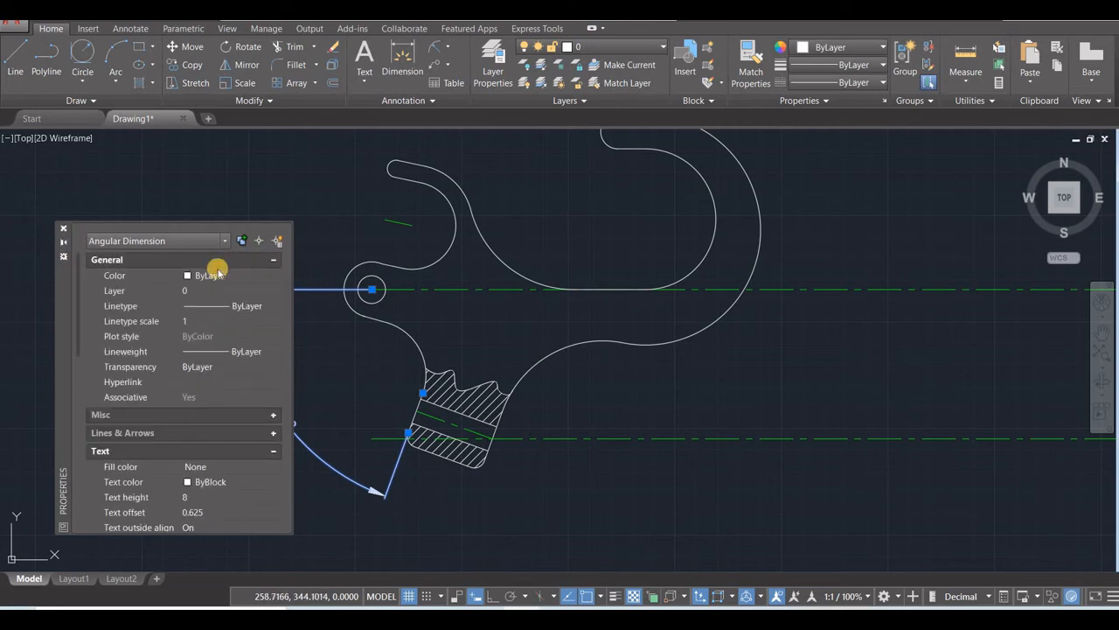
pyautogui.click(210, 278)
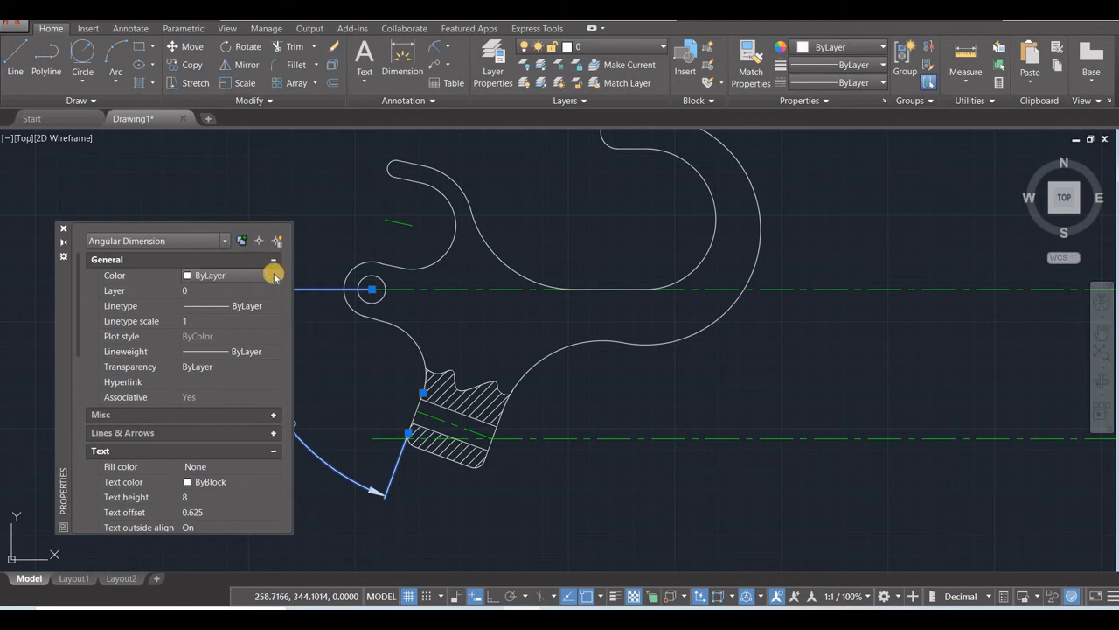
pyautogui.click(274, 276)
pyautogui.click(212, 330)
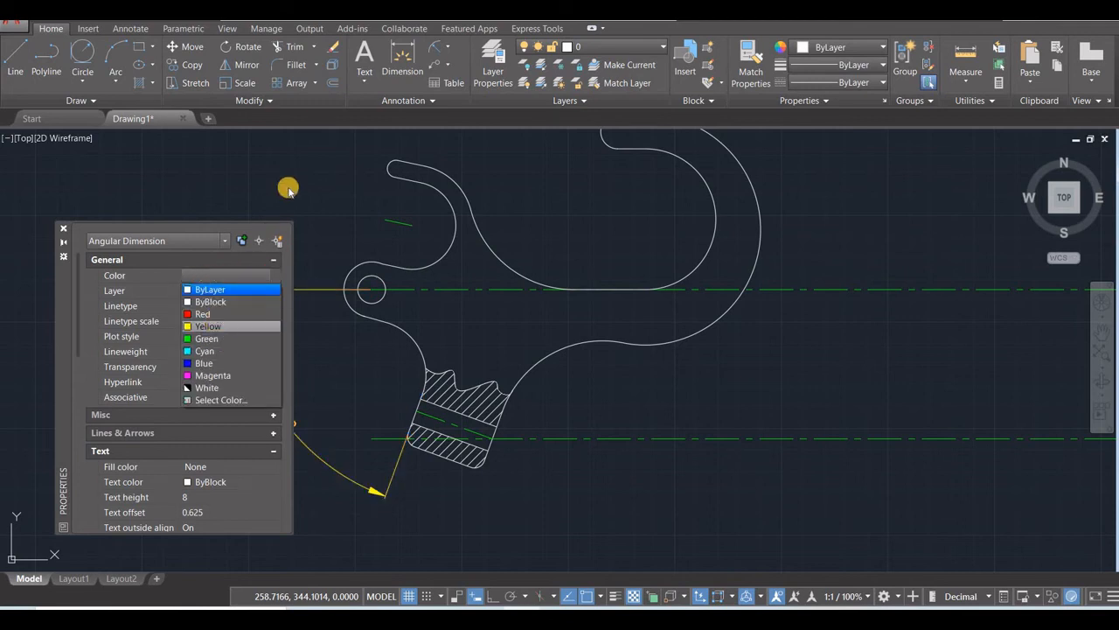
pyautogui.press('Escape')
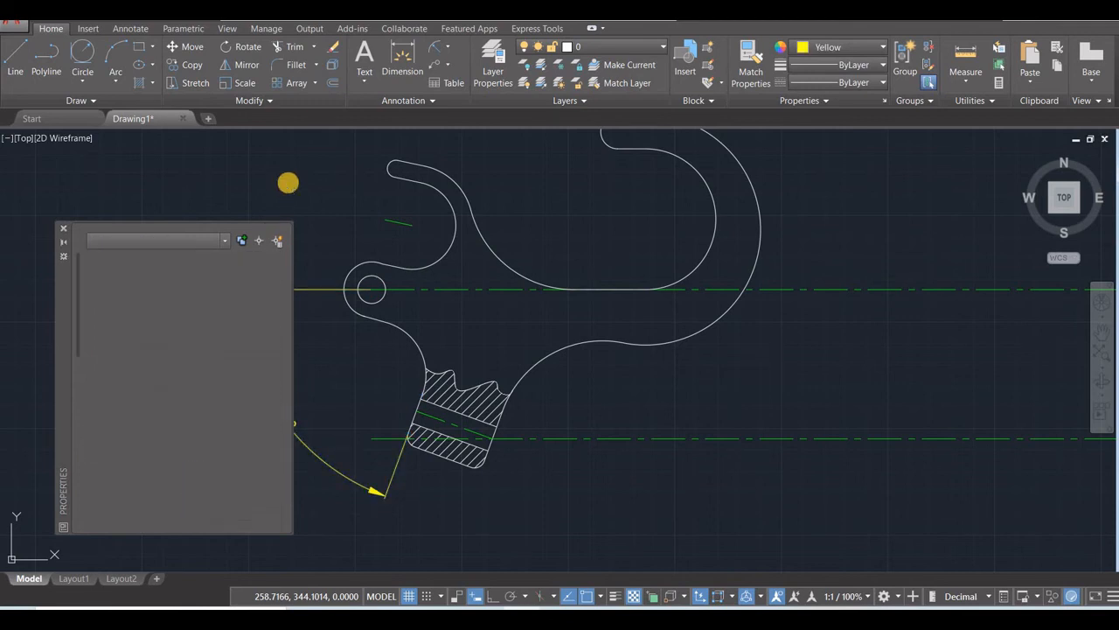
pyautogui.click(63, 227)
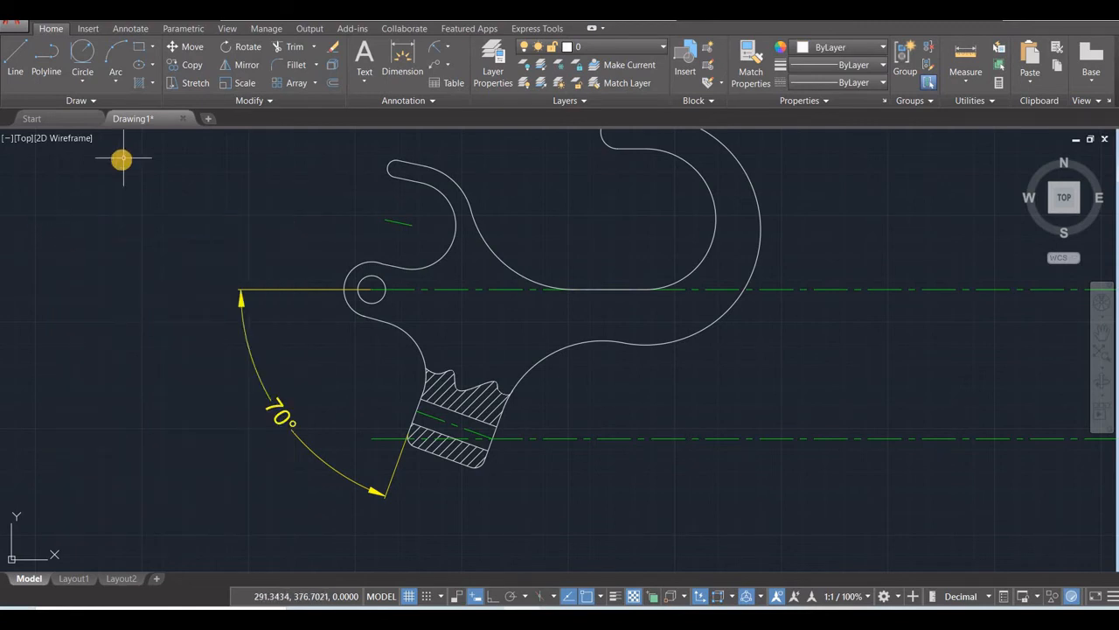
# Try to dimension the radius of the large hook's rounded tip and the length of the short straight edge above it.
pyautogui.moveTo(320, 219)
pyautogui.mouseDown(button='middle')
pyautogui.moveTo(269, 269)
pyautogui.moveTo(240, 253)
pyautogui.moveTo(282, 256)
pyautogui.mouseUp(button='middle')
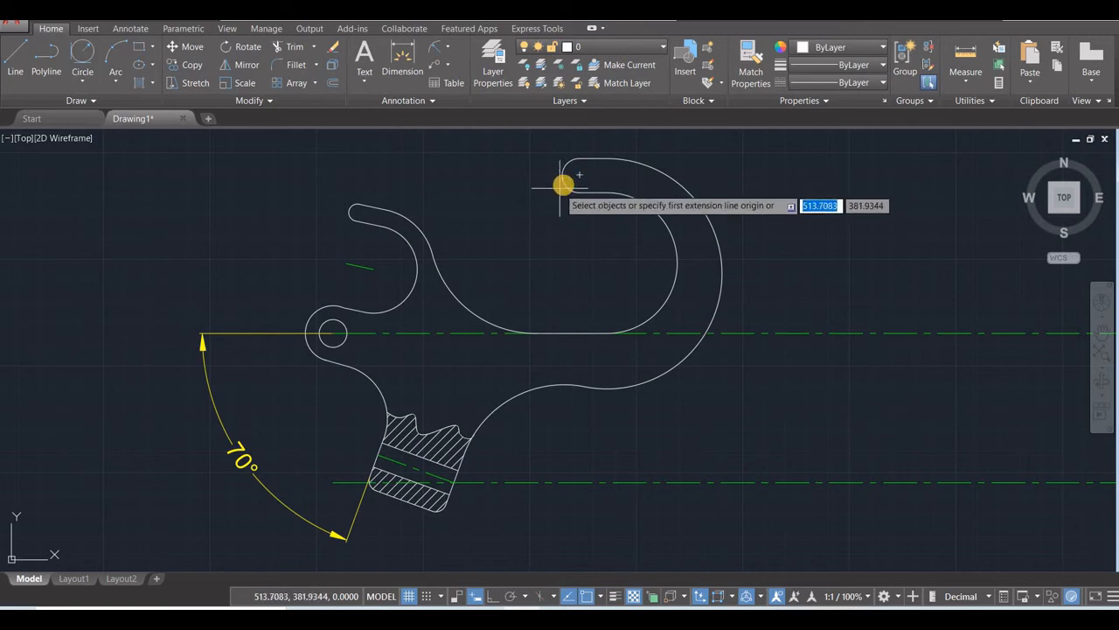
pyautogui.scroll(4, 550, 187)
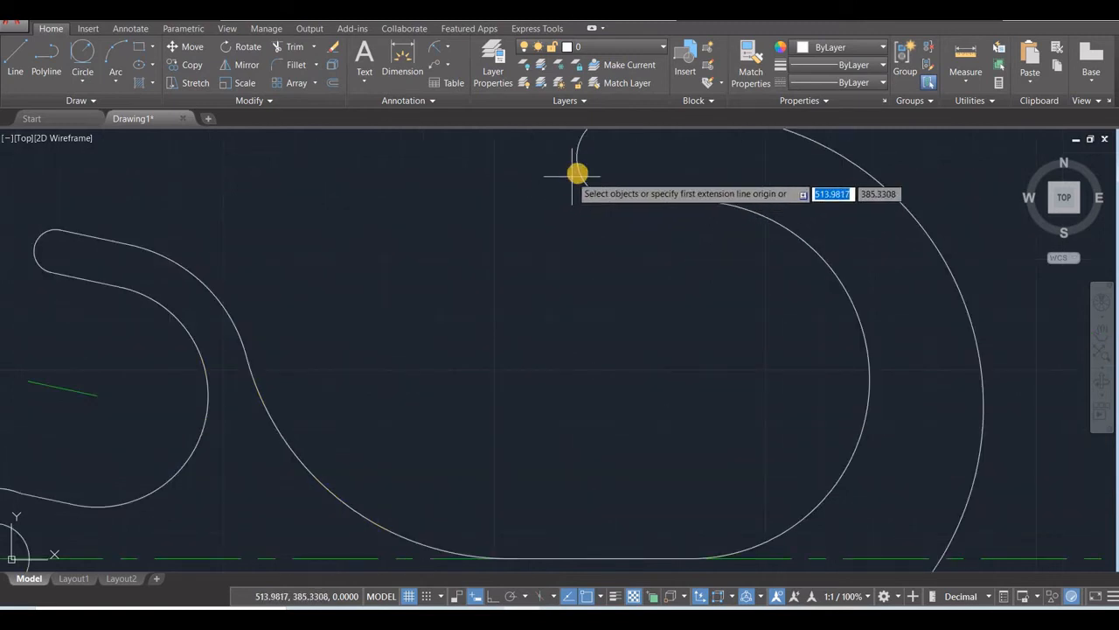
pyautogui.click(578, 174)
pyautogui.click(531, 186)
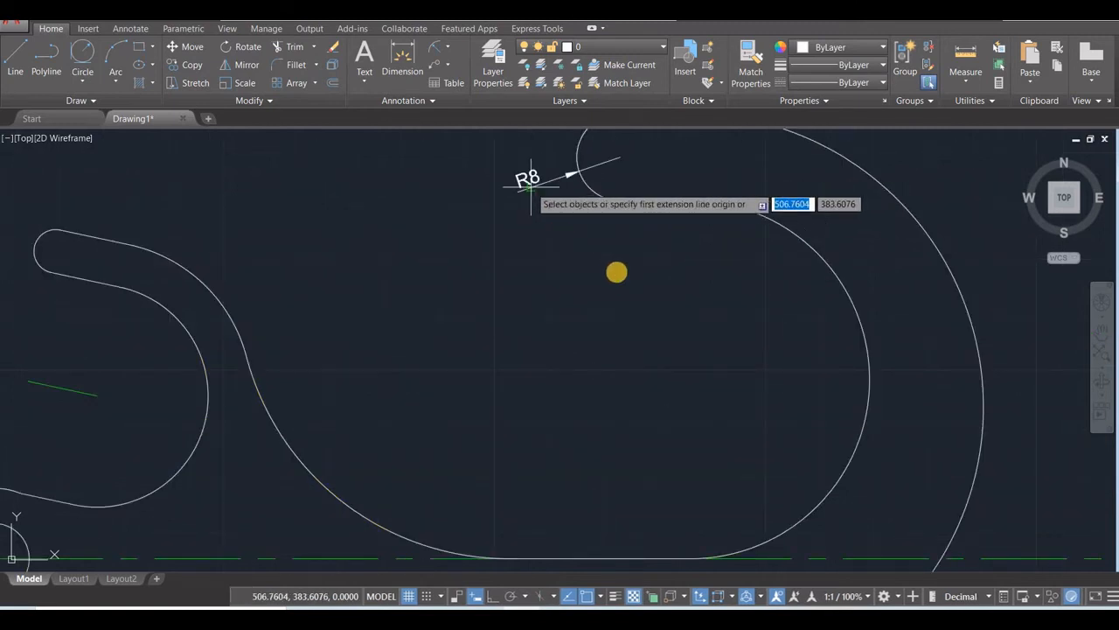
pyautogui.scroll(-4, 616, 273)
pyautogui.scroll(2, 616, 273)
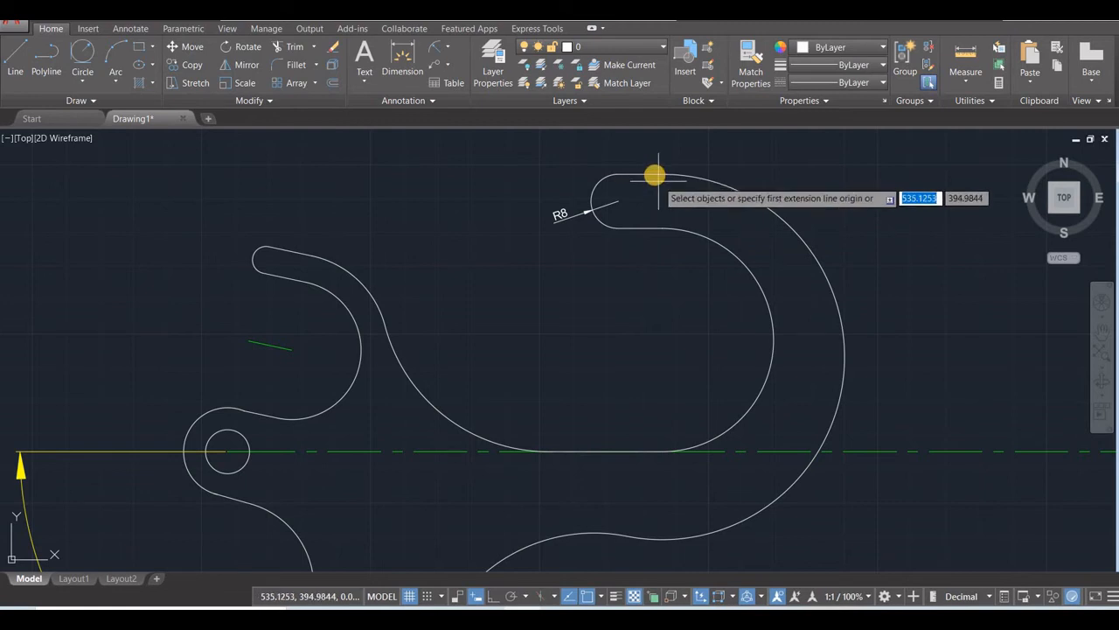
pyautogui.scroll(4, 648, 174)
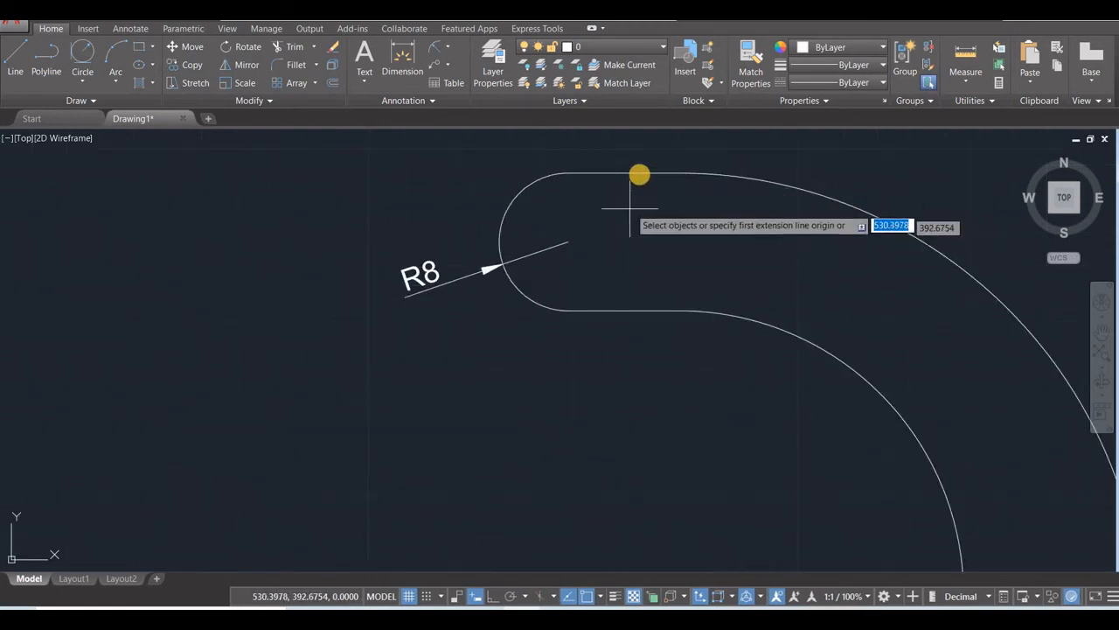
pyautogui.click(639, 171)
pyautogui.click(638, 145)
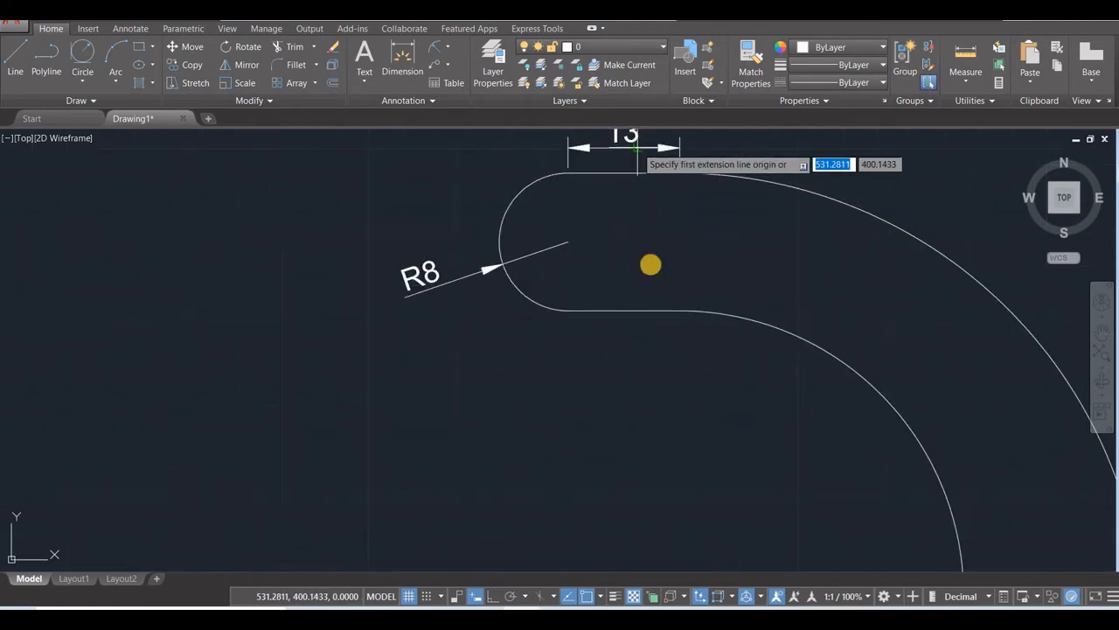
# Try to dimension the radii of the large hook's inner and outer arcs.
pyautogui.scroll(-4, 651, 304)
pyautogui.scroll(-2, 652, 304)
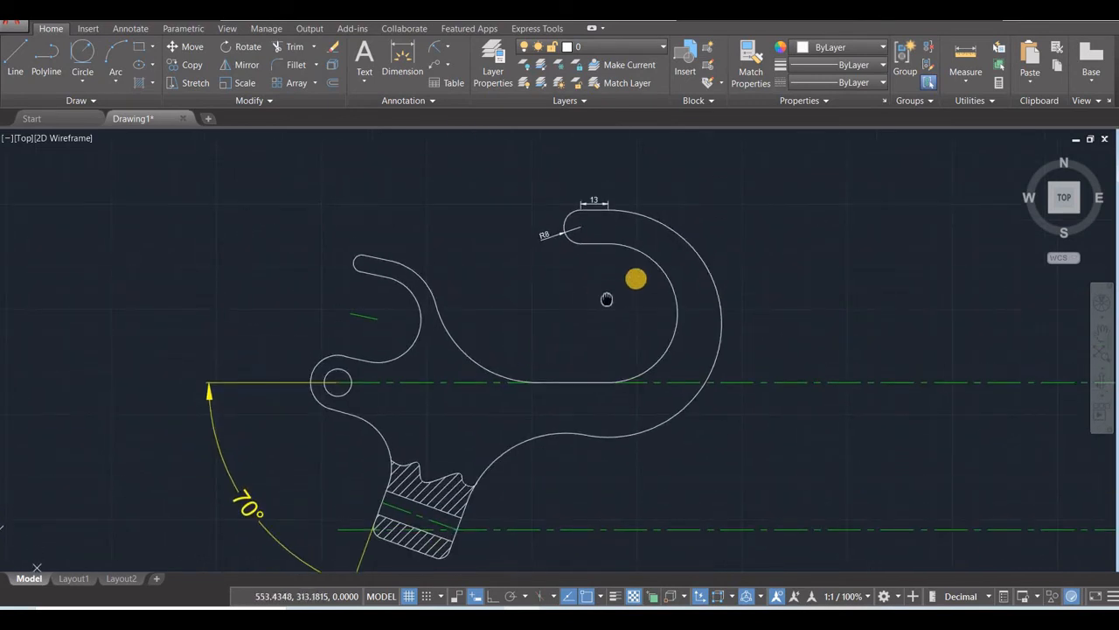
pyautogui.scroll(2, 615, 297)
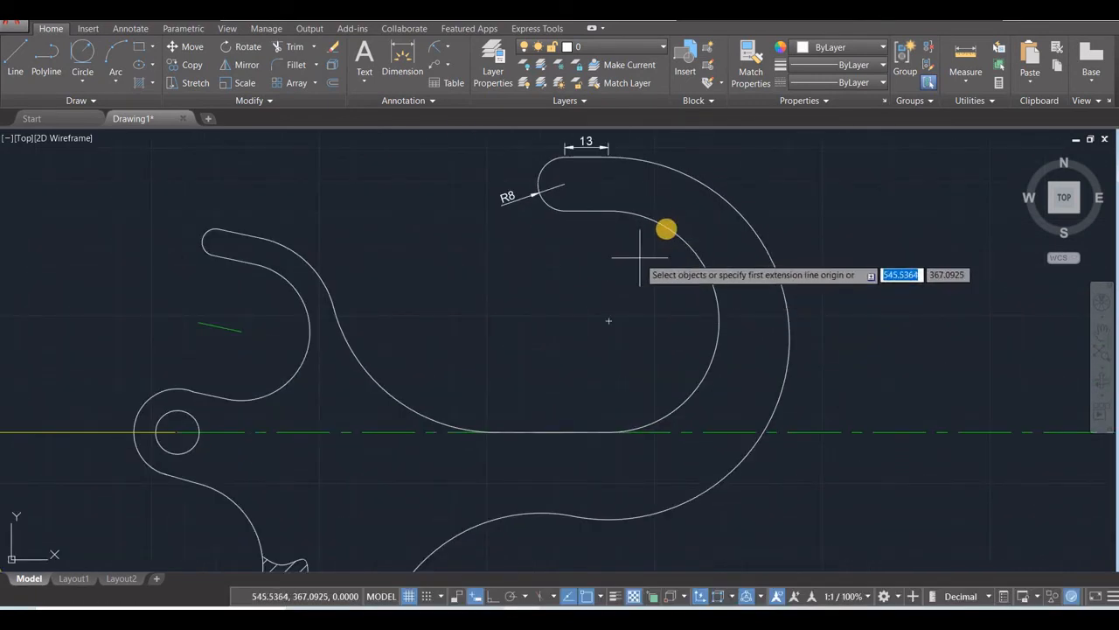
pyautogui.click(667, 228)
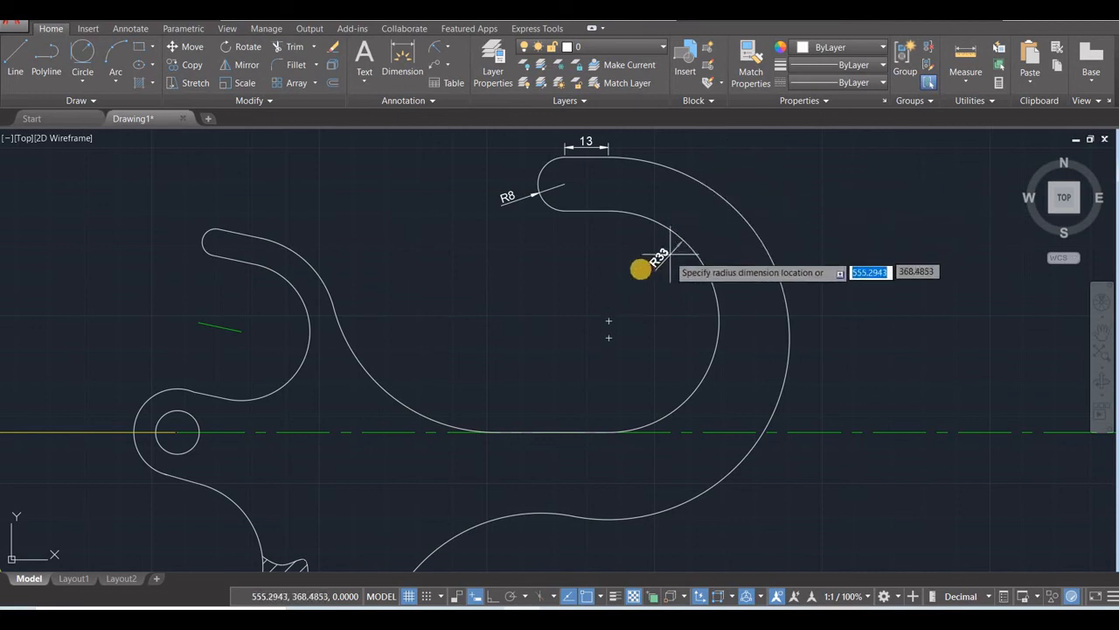
pyautogui.click(726, 301)
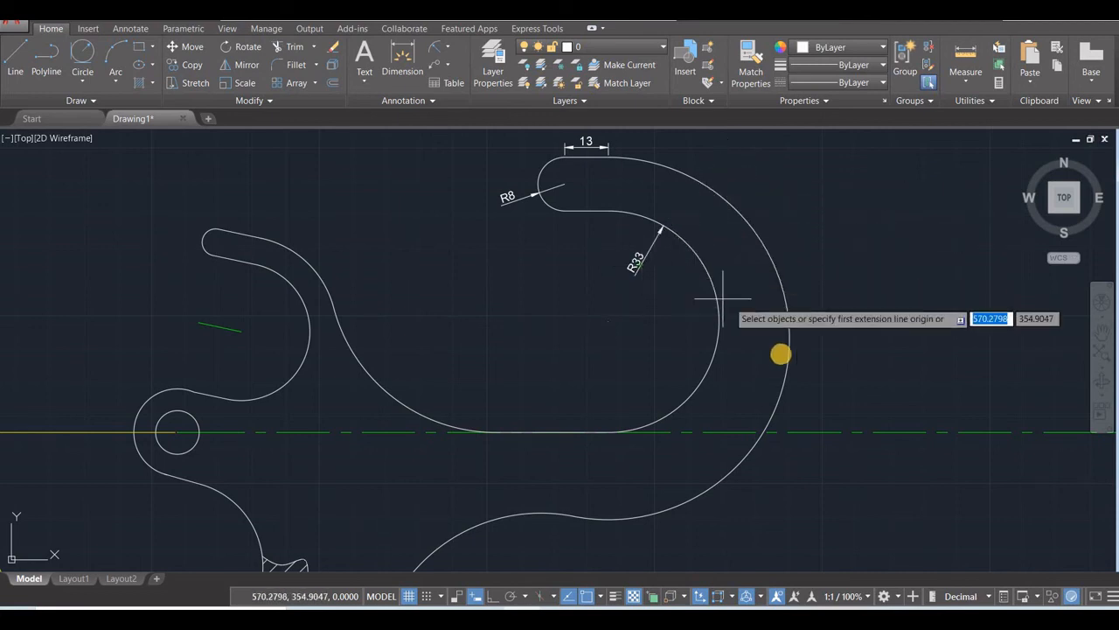
pyautogui.click(778, 398)
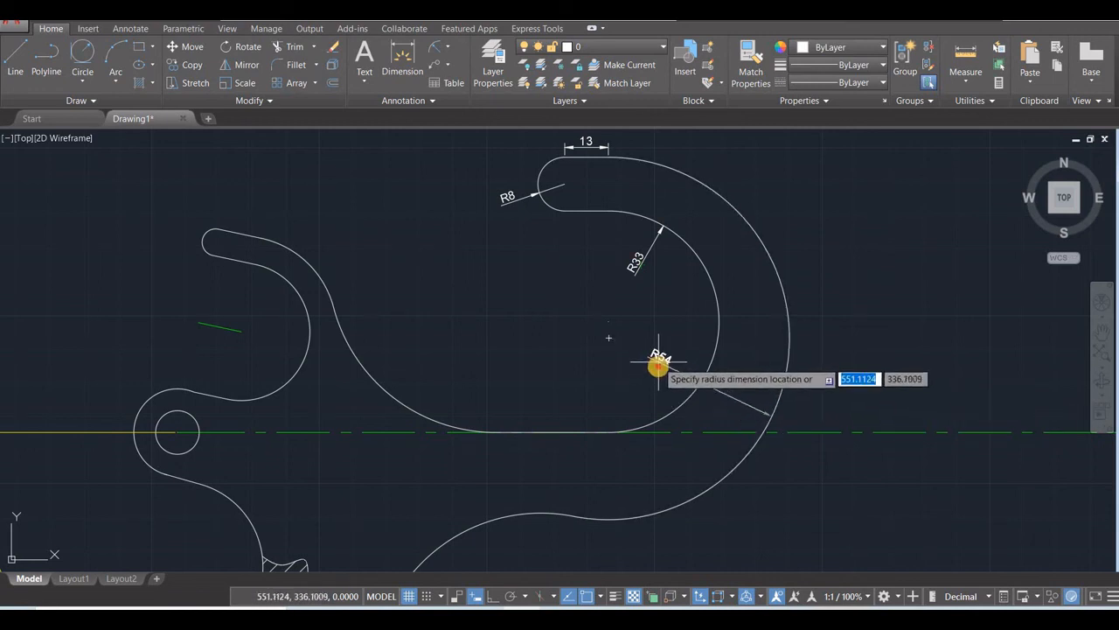
pyautogui.click(661, 361)
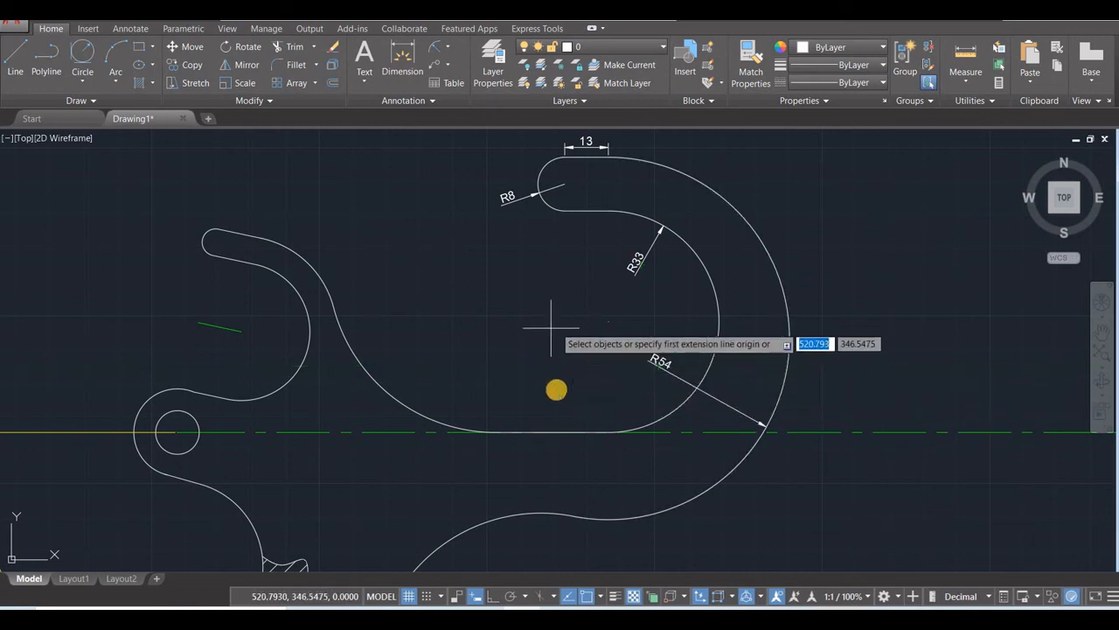
# Try to dimension the straight edge at the base of the large hook's opening, and undo all the new large-hook dimensions.
pyautogui.moveTo(550, 375); pyautogui.dragTo(645, 326, button='middle')
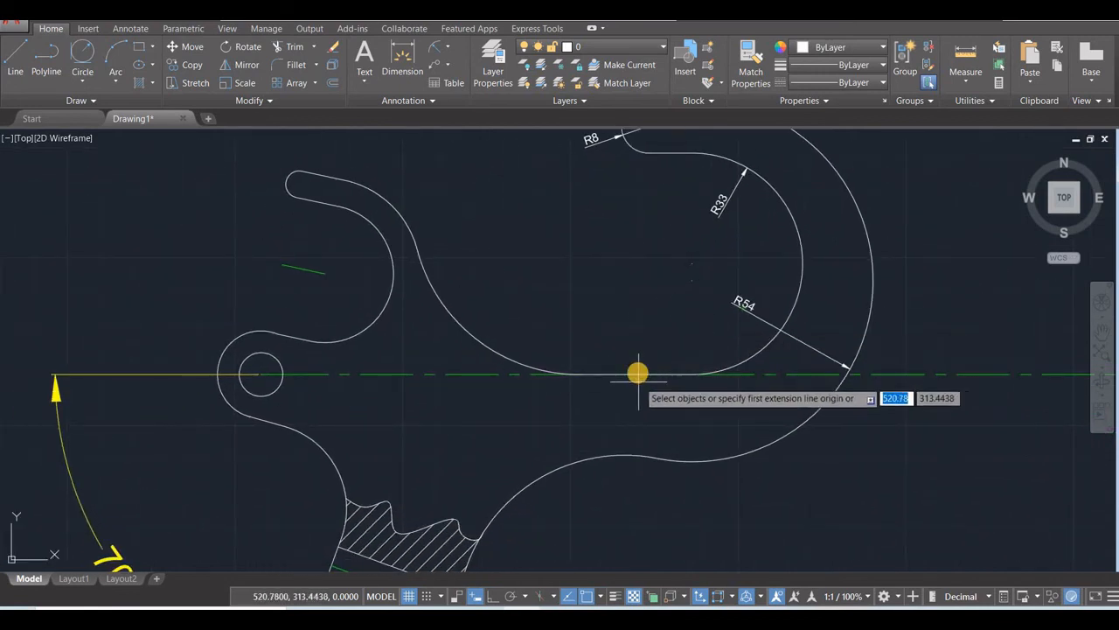
pyautogui.press('Return')
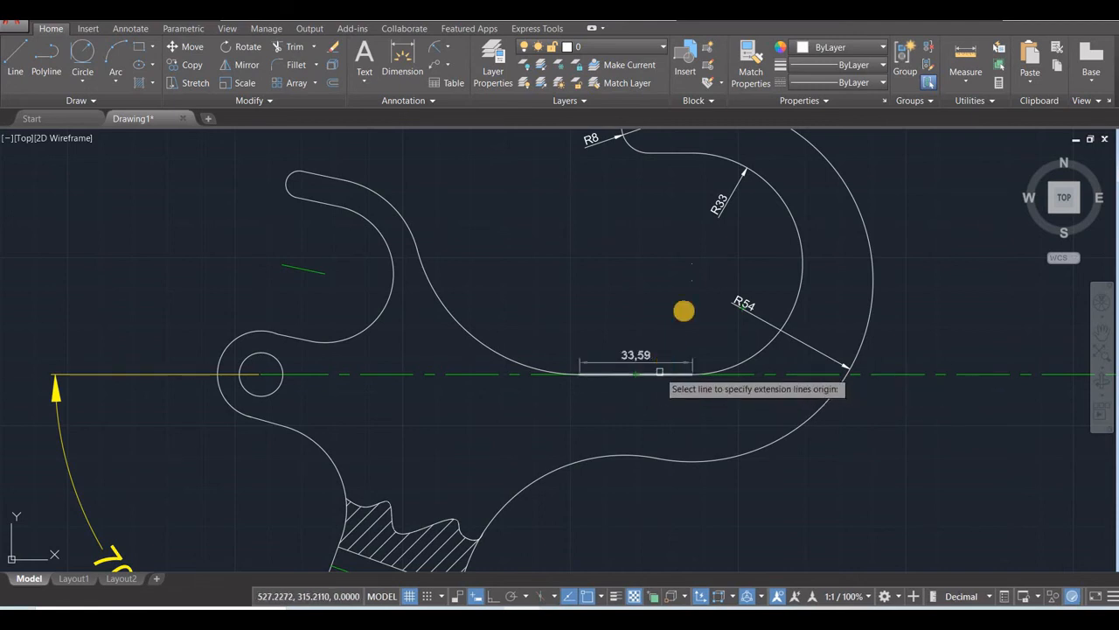
pyautogui.click(659, 373)
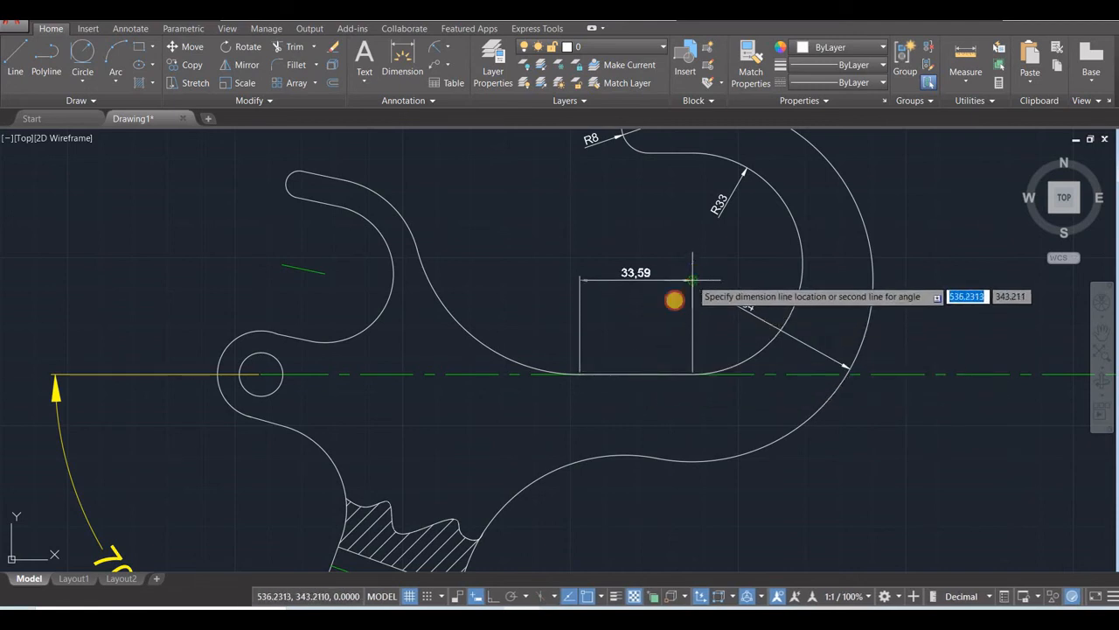
pyautogui.click(691, 281)
pyautogui.press('Escape')
pyautogui.scroll(-2, 664, 310)
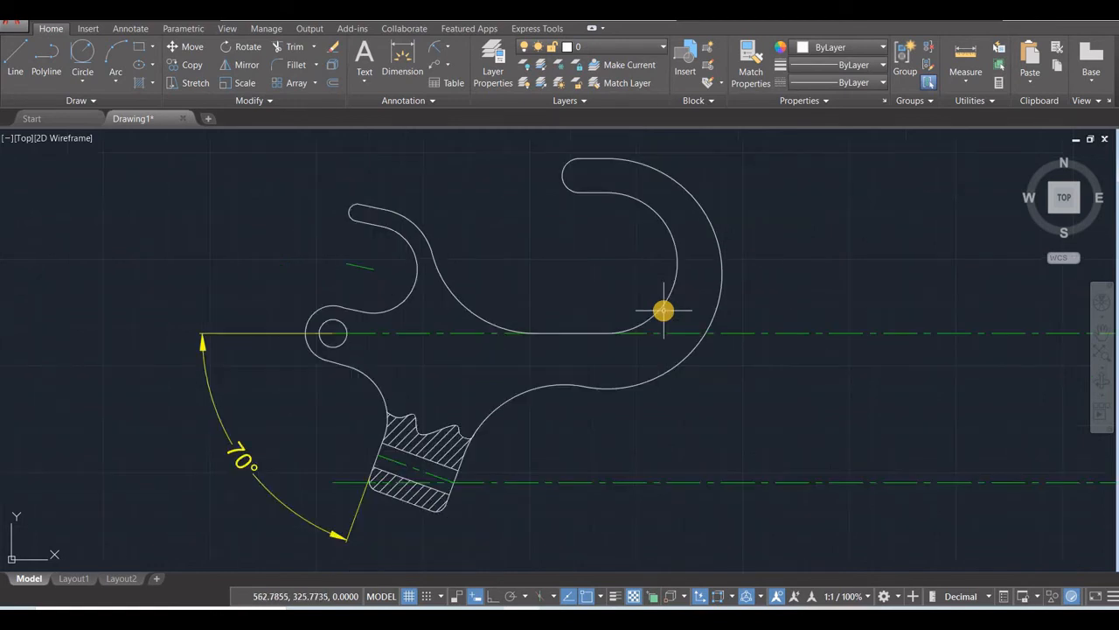
pyautogui.scroll(-2, 547, 230)
pyautogui.scroll(4, 553, 234)
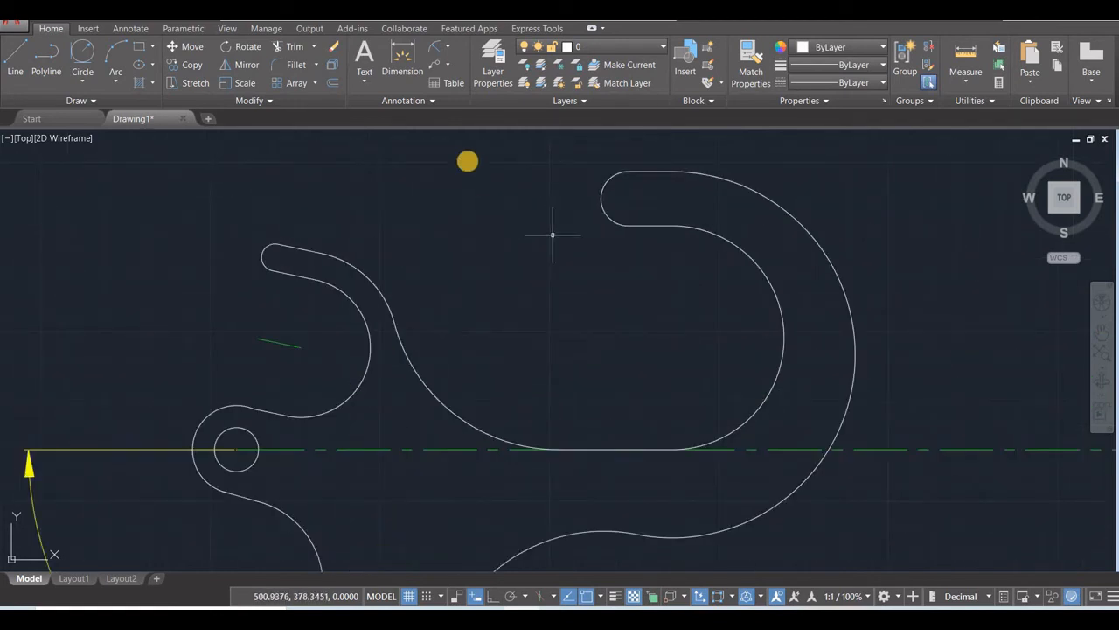
# Add a vertical linear dimension from the center of the large hook's inner arc to the straight edge at its base.
pyautogui.click(448, 50)
pyautogui.click(460, 70)
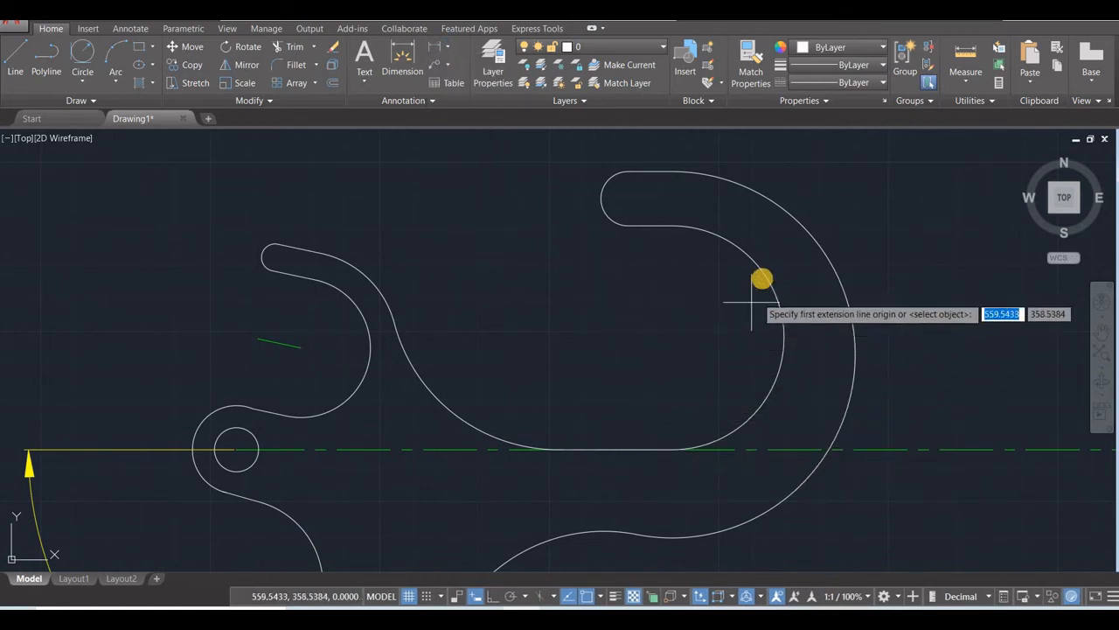
pyautogui.click(671, 338)
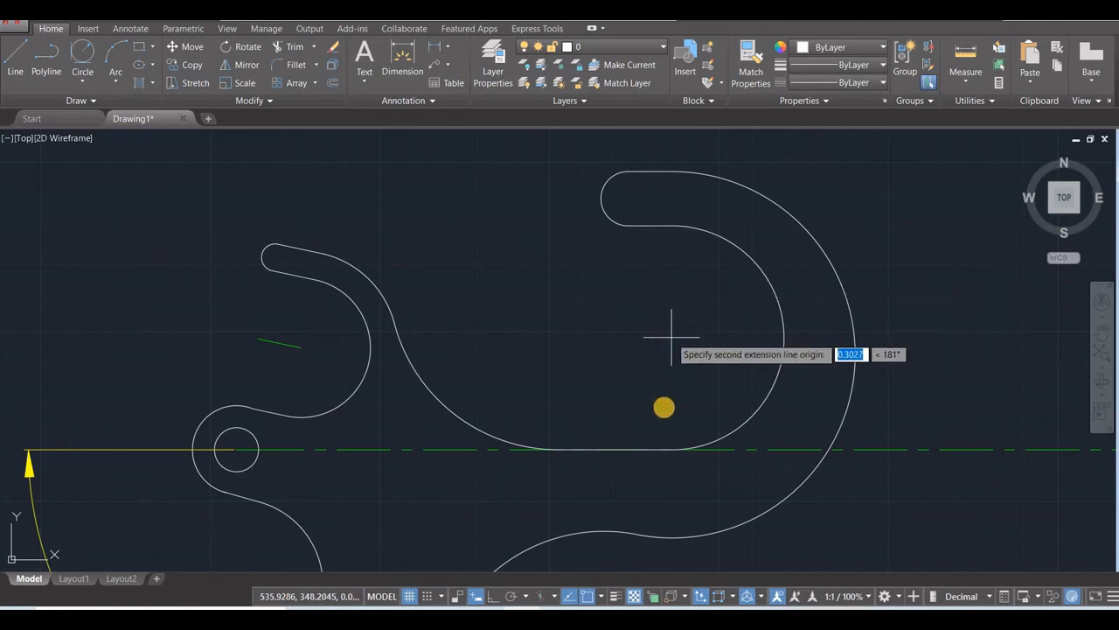
pyautogui.click(674, 452)
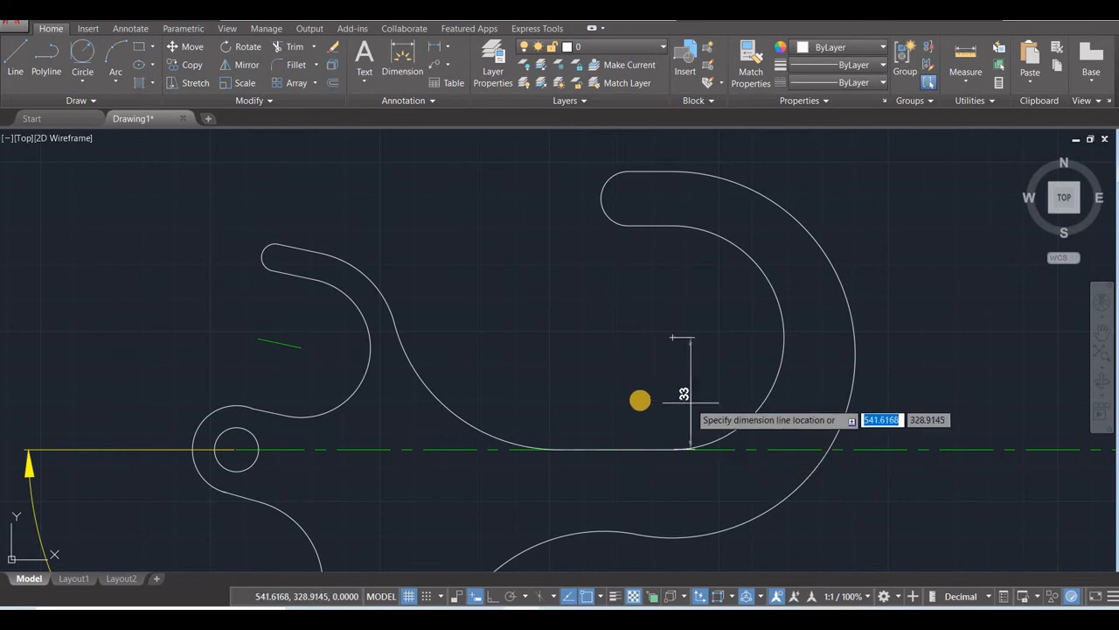
pyautogui.click(660, 340)
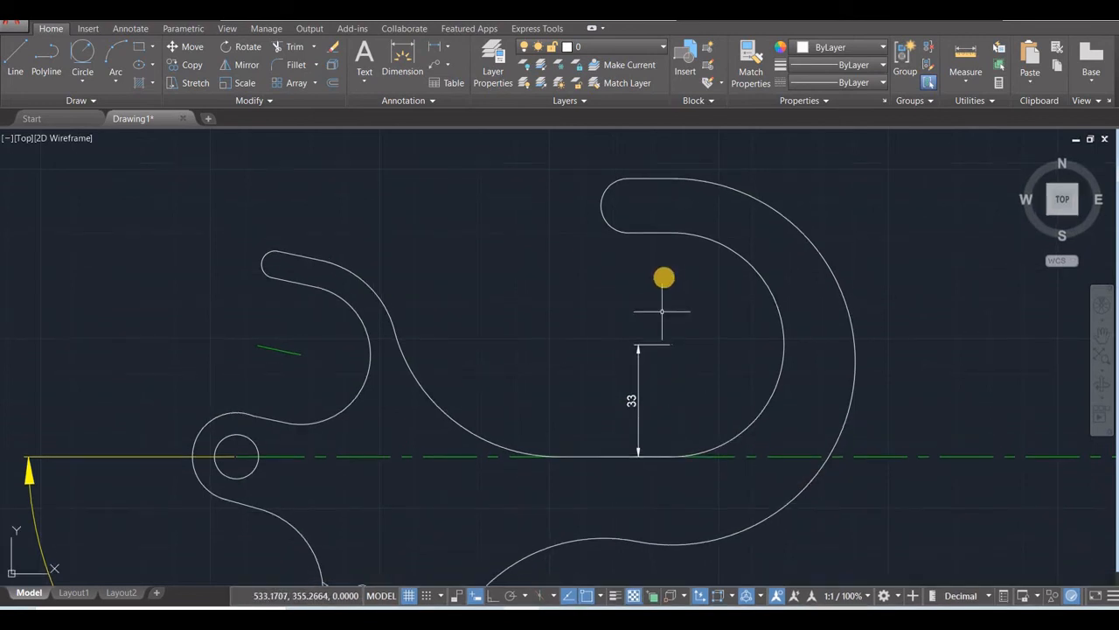
# Add a vertical linear dimension from the center of the large hook's outer arc to the base edge, beside the first one.
pyautogui.click(448, 58)
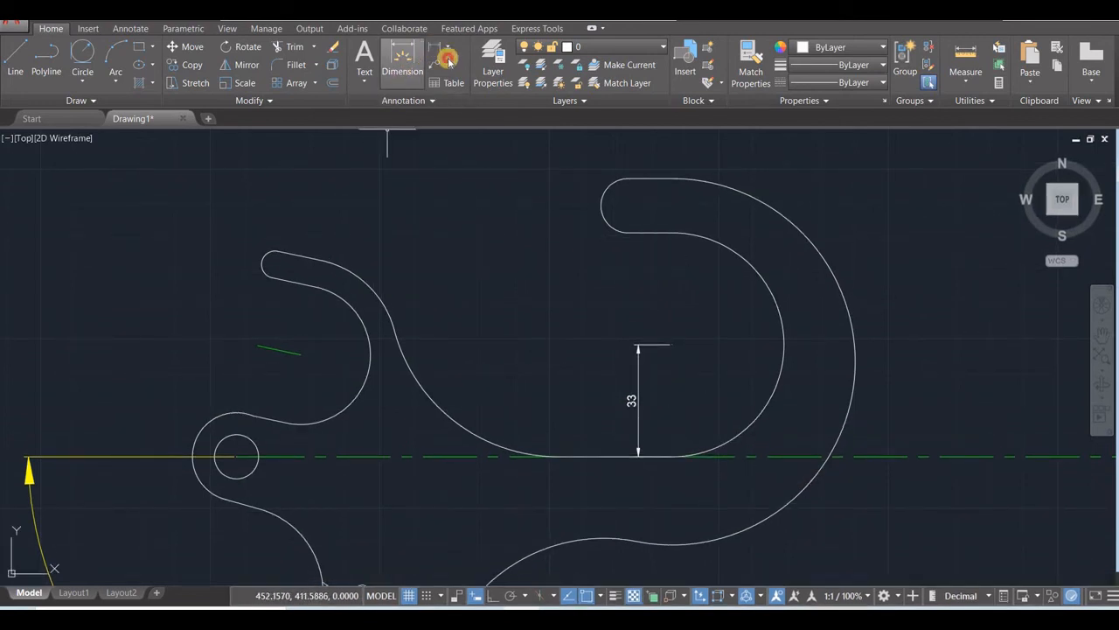
pyautogui.click(674, 359)
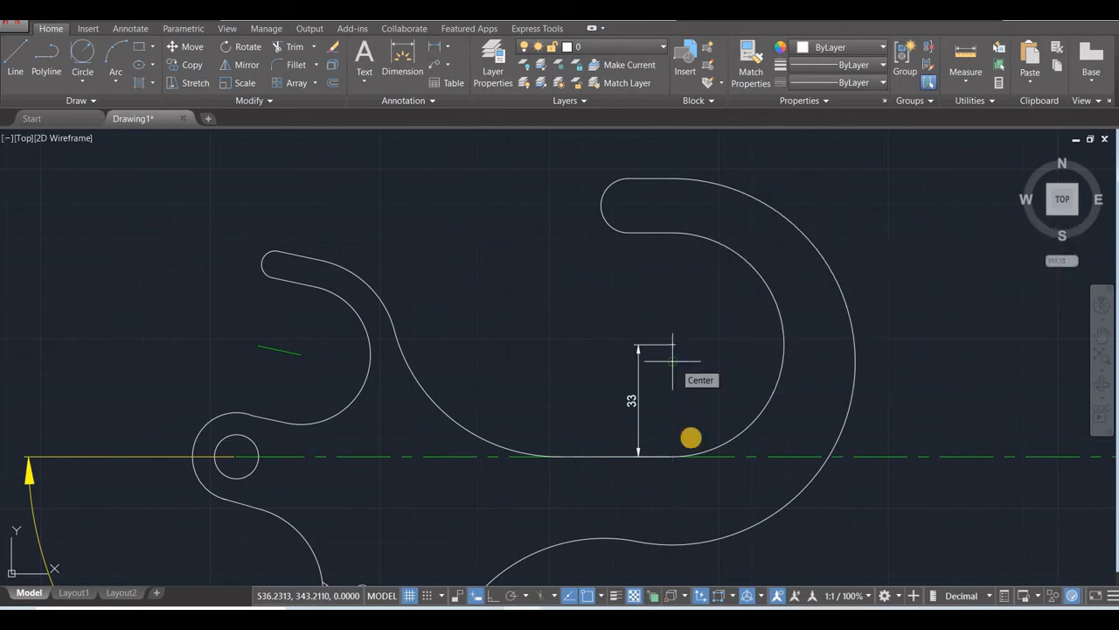
pyautogui.click(671, 454)
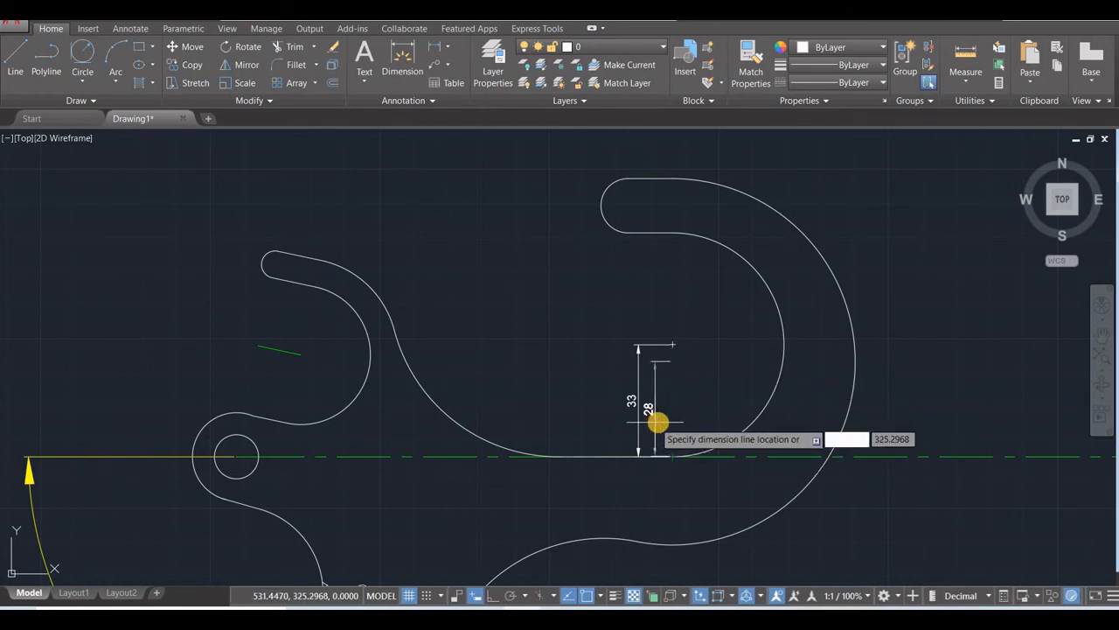
pyautogui.click(657, 423)
# Dimension the radii of the large hook's inner and outer arcs, with both texts placed inside the hook opening.
pyautogui.scroll(-3, 726, 359)
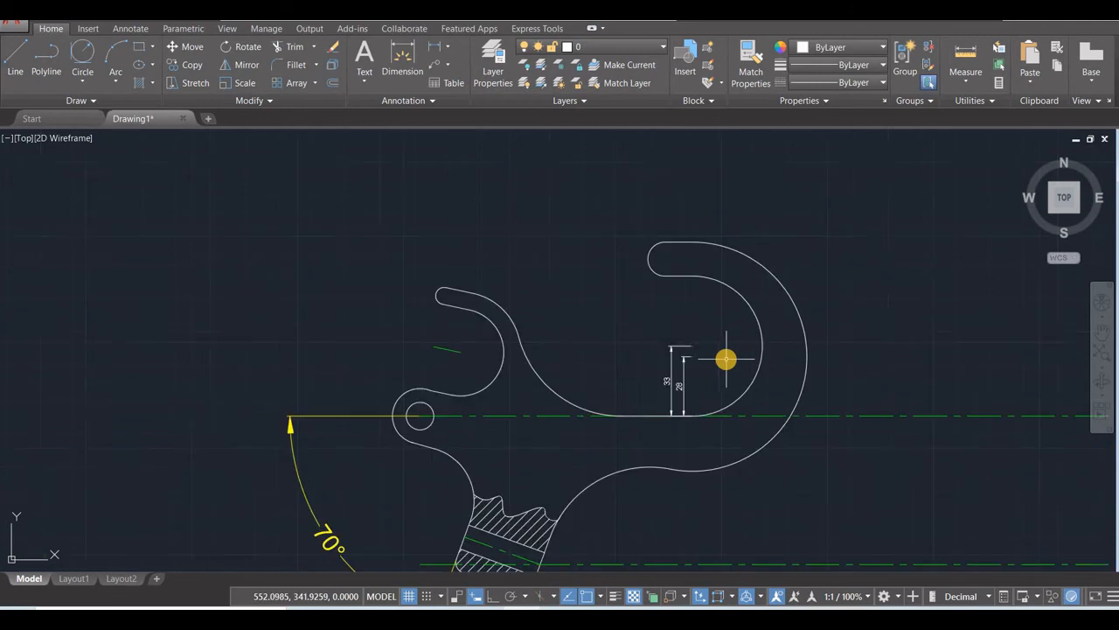
pyautogui.moveTo(726, 359); pyautogui.dragTo(662, 292, button='middle')
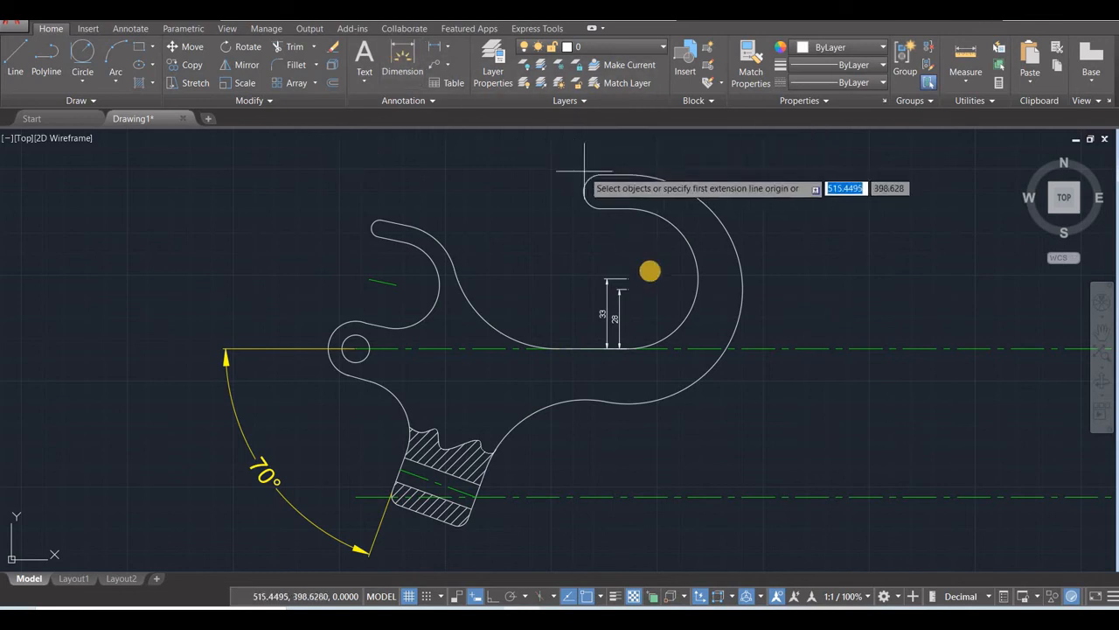
pyautogui.click(674, 228)
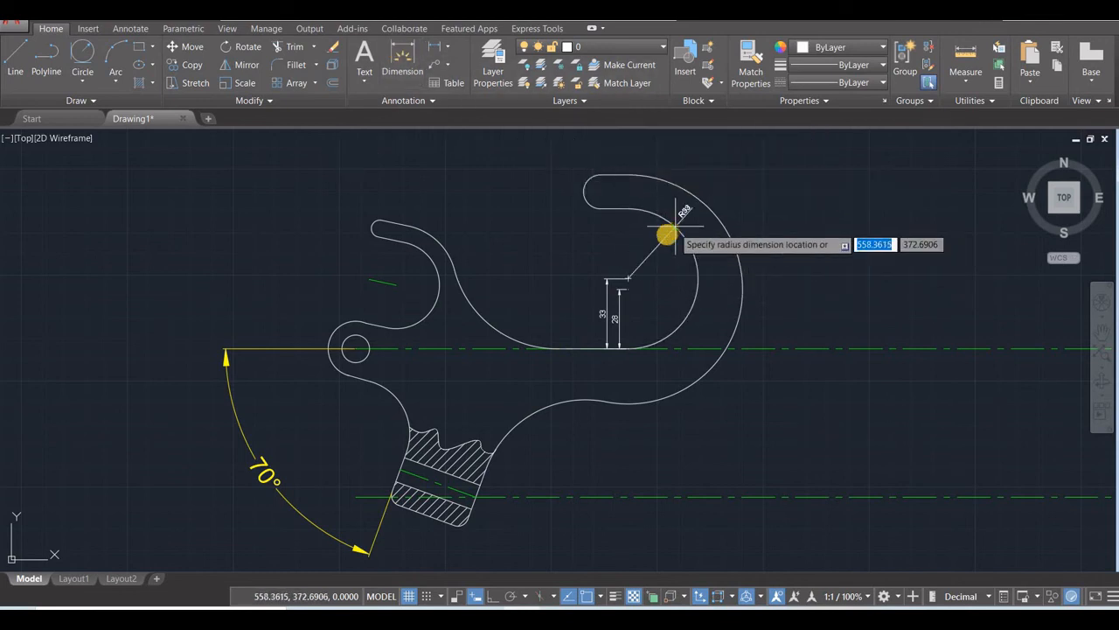
pyautogui.click(649, 244)
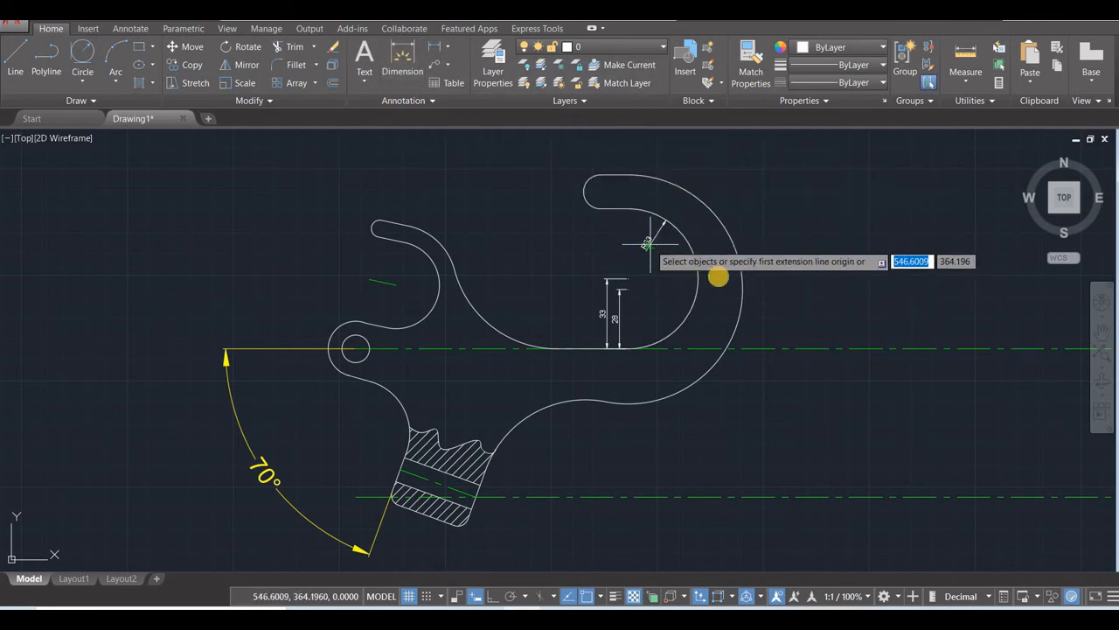
pyautogui.click(724, 318)
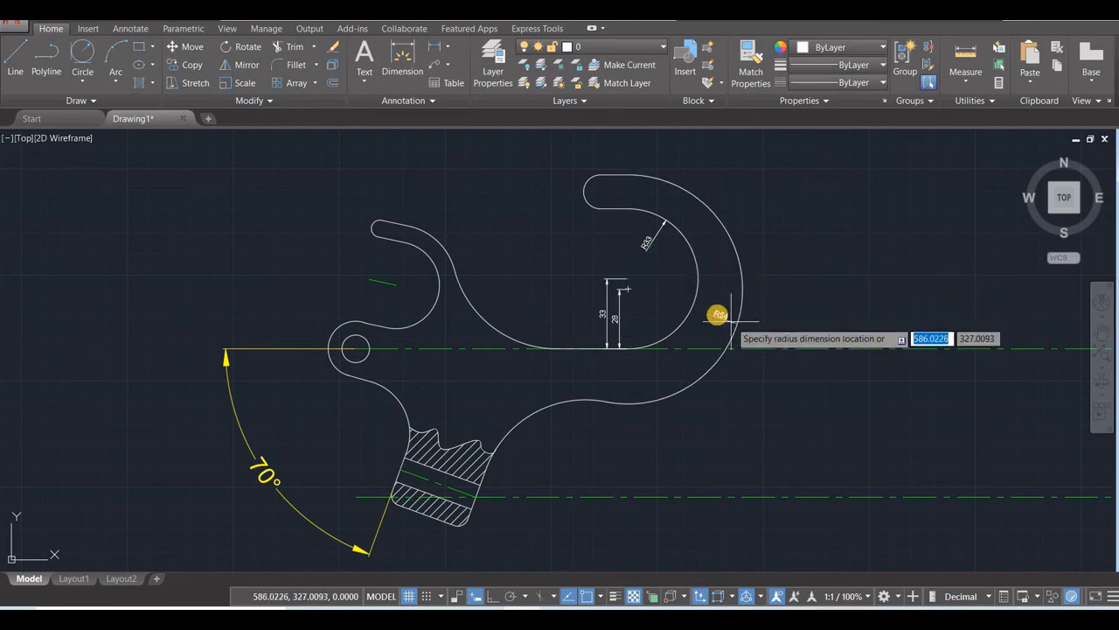
pyautogui.click(654, 303)
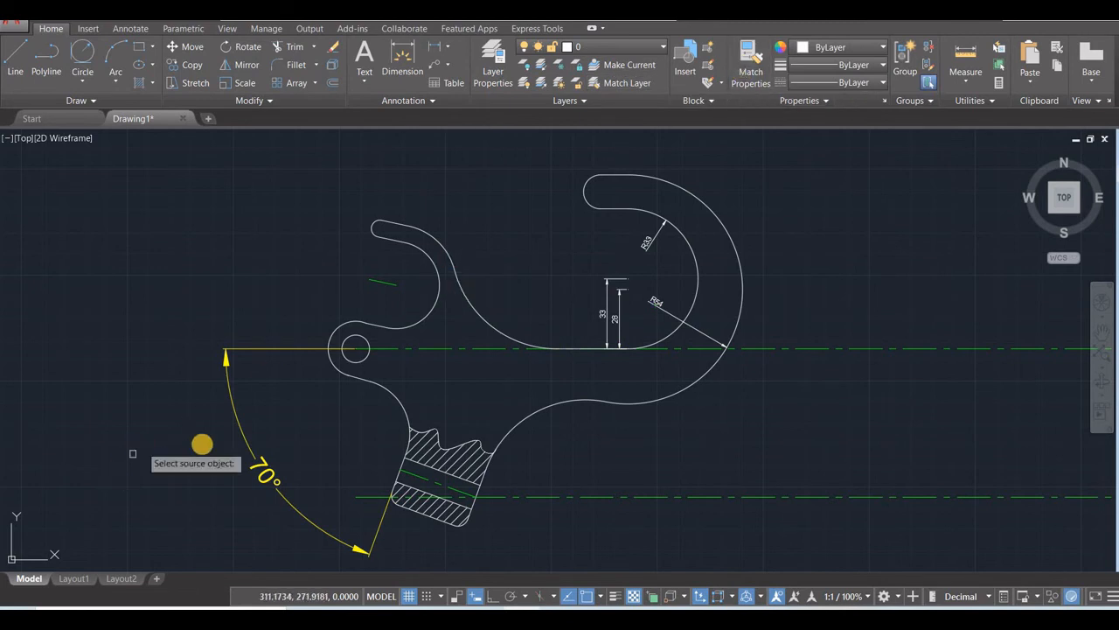
# Match the 70° angular dimension's properties onto the large hook's two radius dimensions and two vertical dimensions.
pyautogui.click(237, 424)
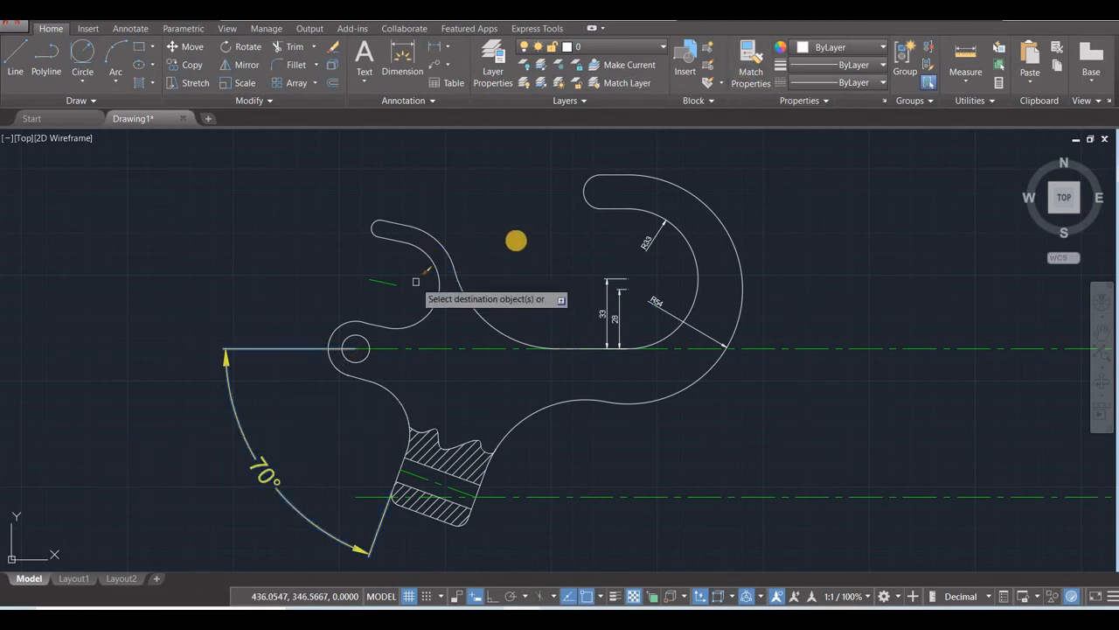
pyautogui.click(658, 232)
pyautogui.click(680, 304)
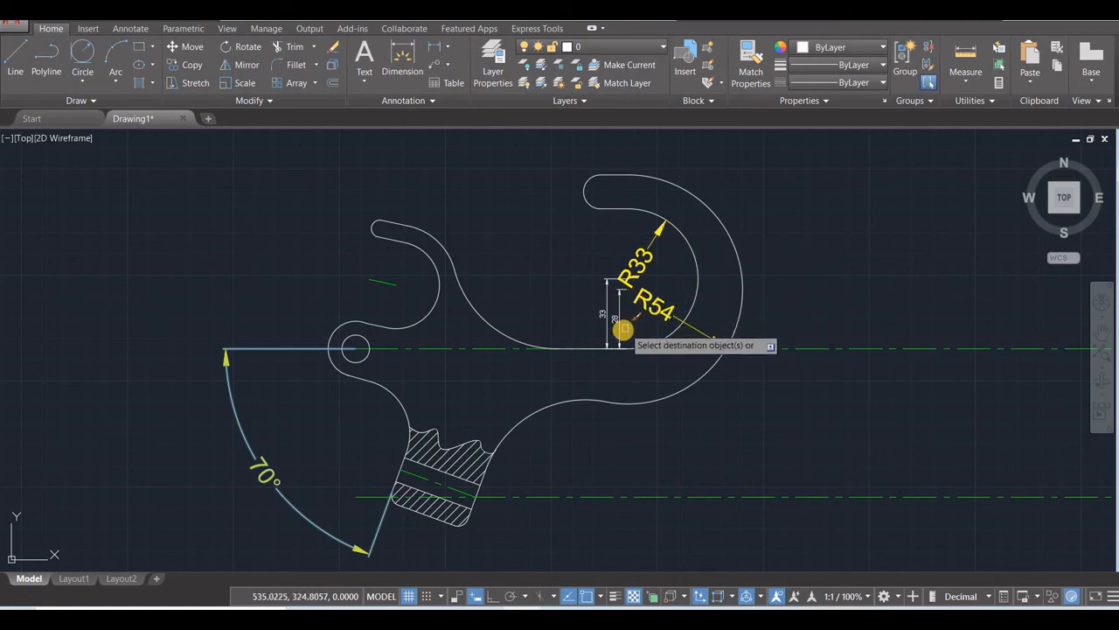
pyautogui.click(605, 321)
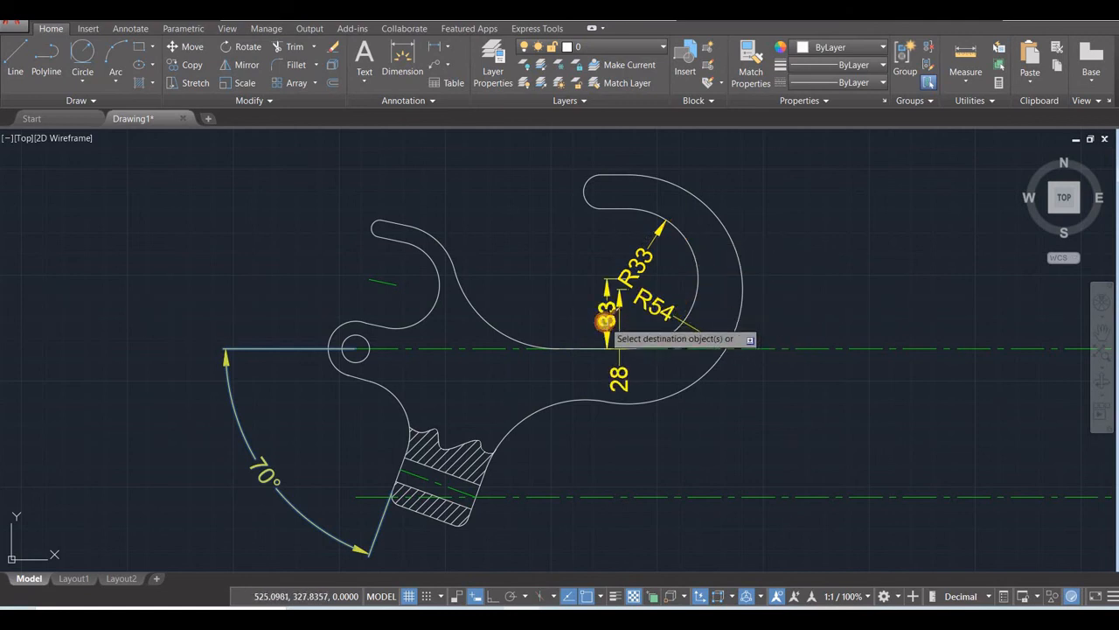
pyautogui.press('Return')
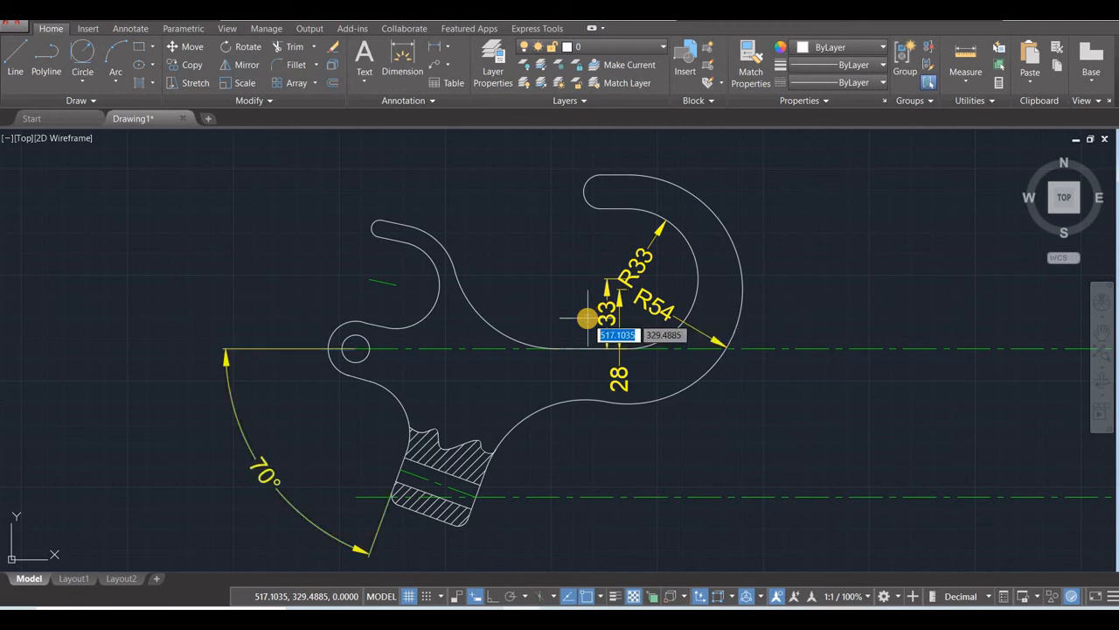
pyautogui.press('Return')
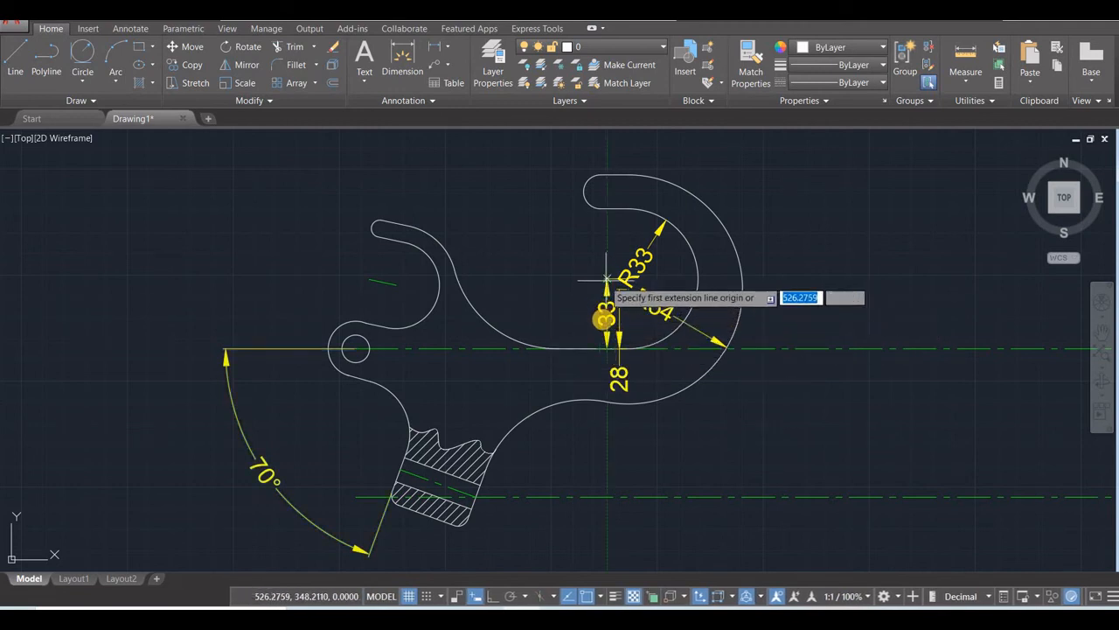
pyautogui.click(606, 317)
pyautogui.click(588, 310)
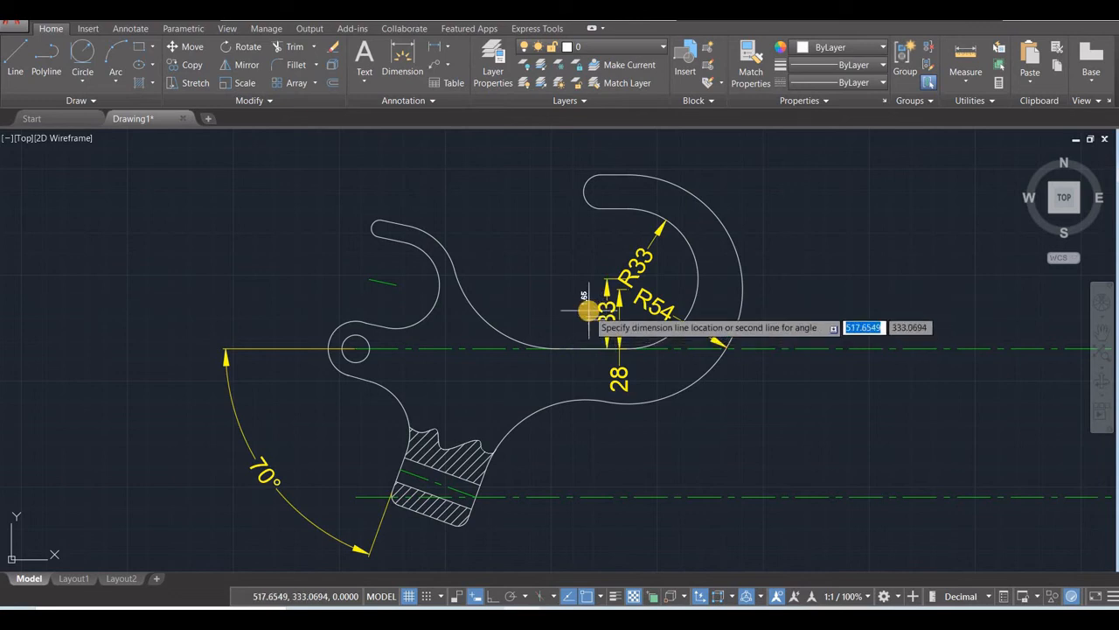
pyautogui.press('Escape')
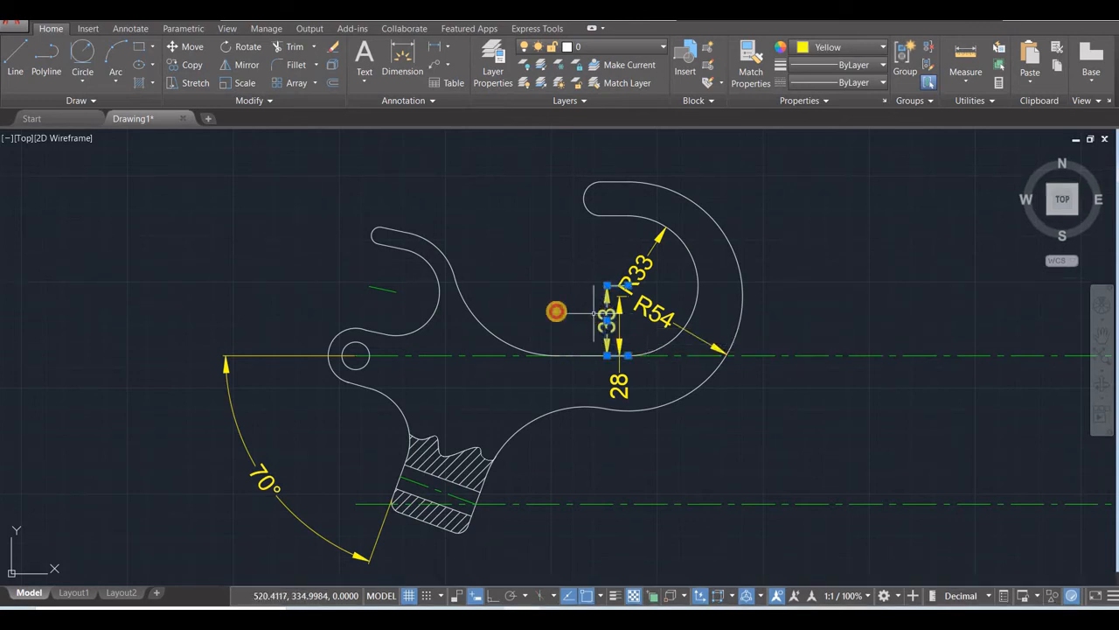
# Move the vertical 33 dimension farther away from the radius dimensions, toward the small hook.
pyautogui.click(607, 320)
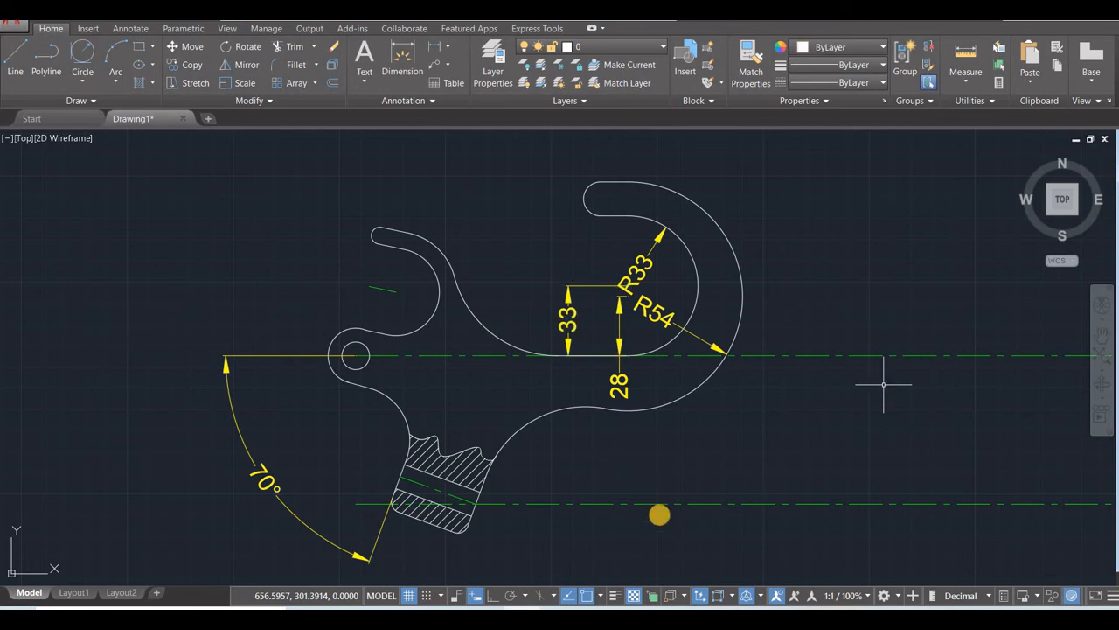
# Set the angular dimension's text height to 5 and arrow size to 5, and close its properties.
pyautogui.click(236, 421)
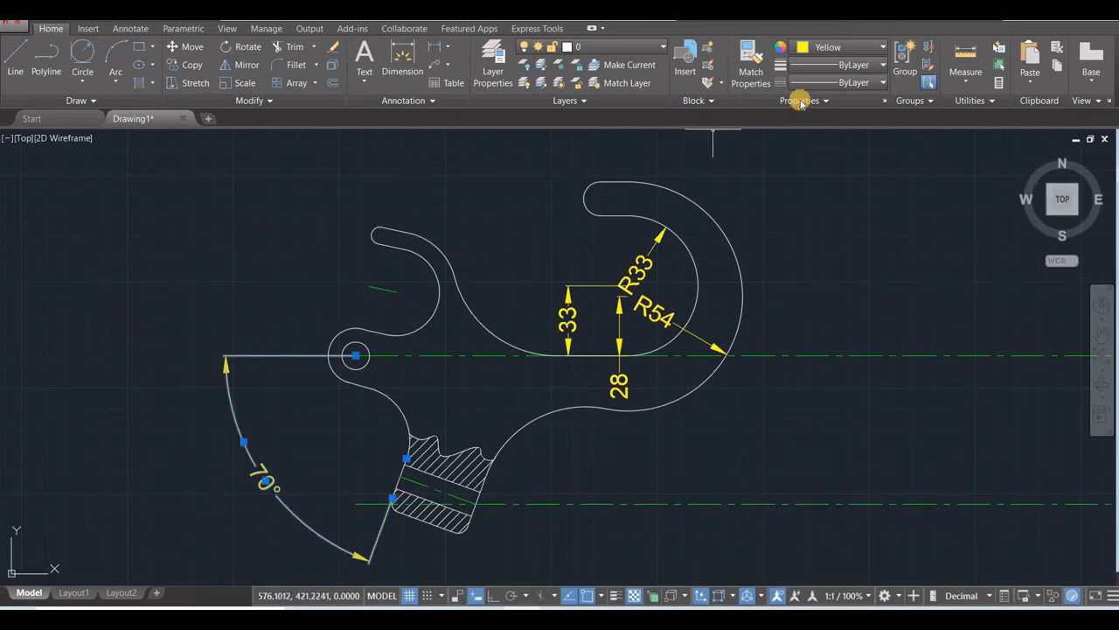
pyautogui.hotkey('ctrl', '1')
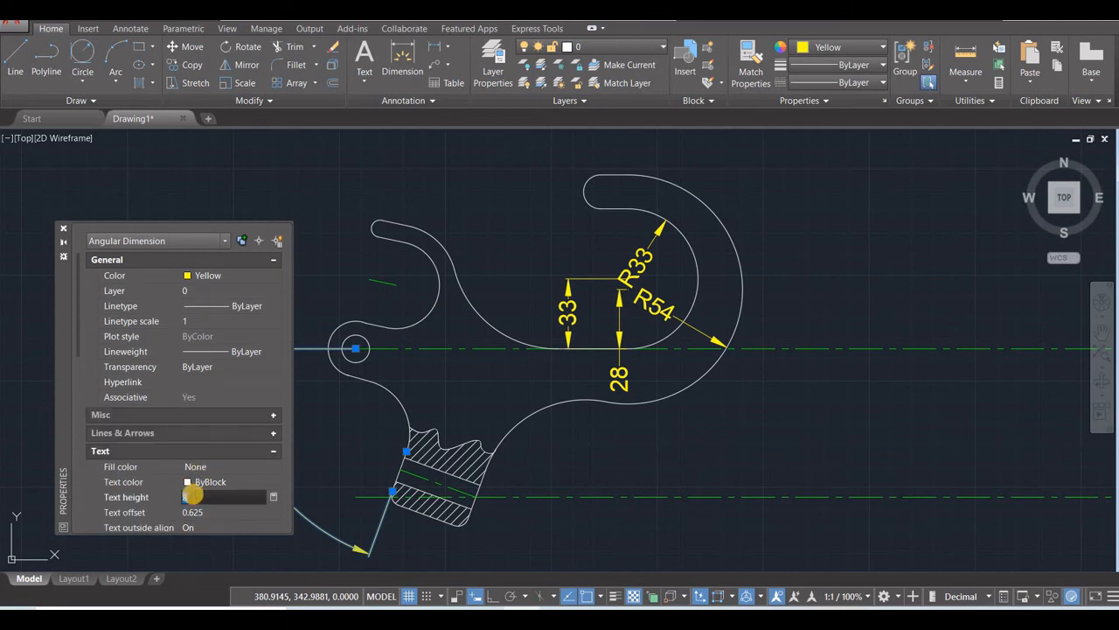
pyautogui.press('Return')
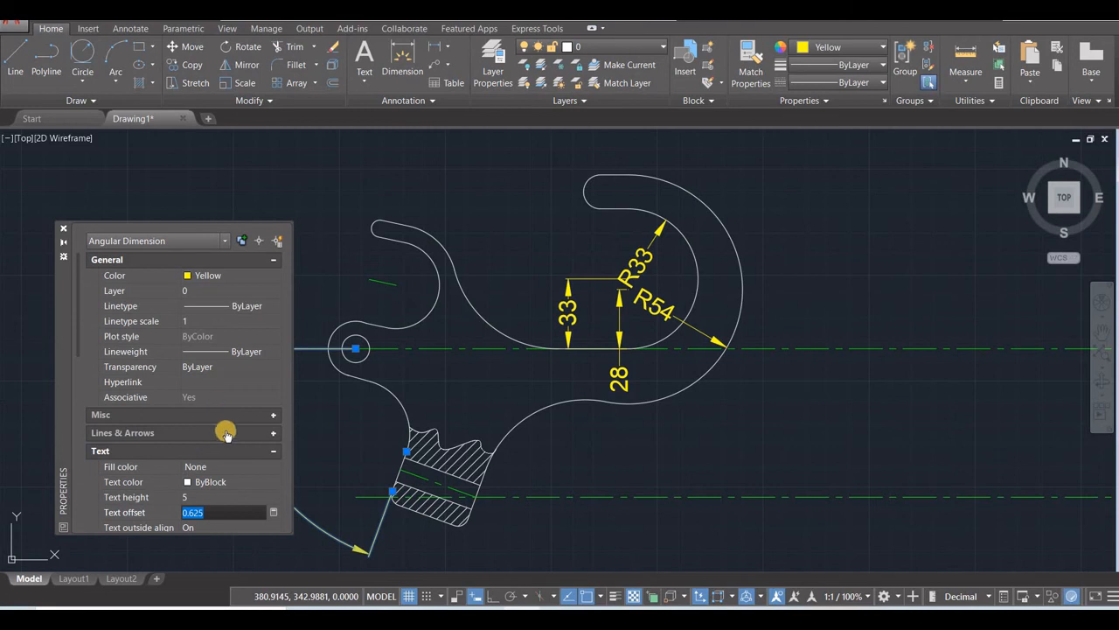
pyautogui.click(272, 434)
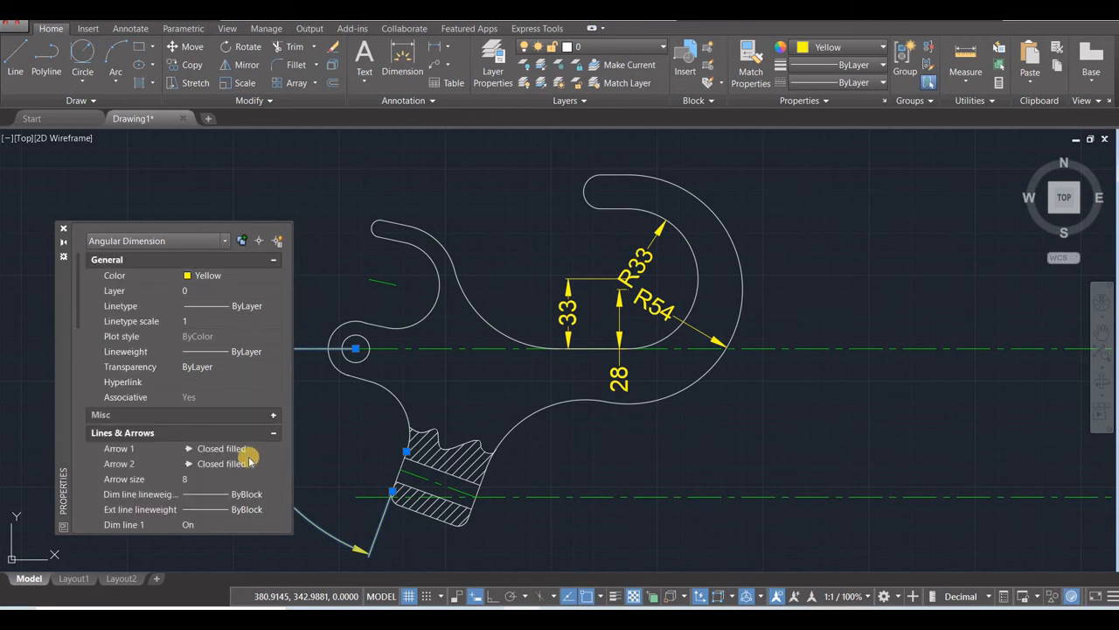
pyautogui.click(208, 480)
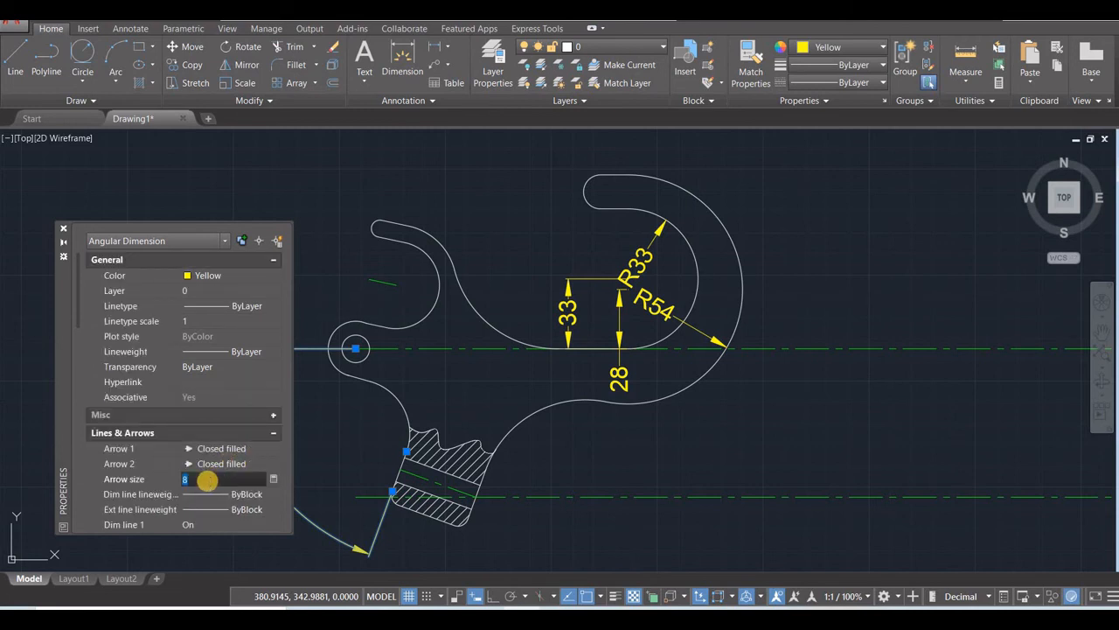
pyautogui.press('Return')
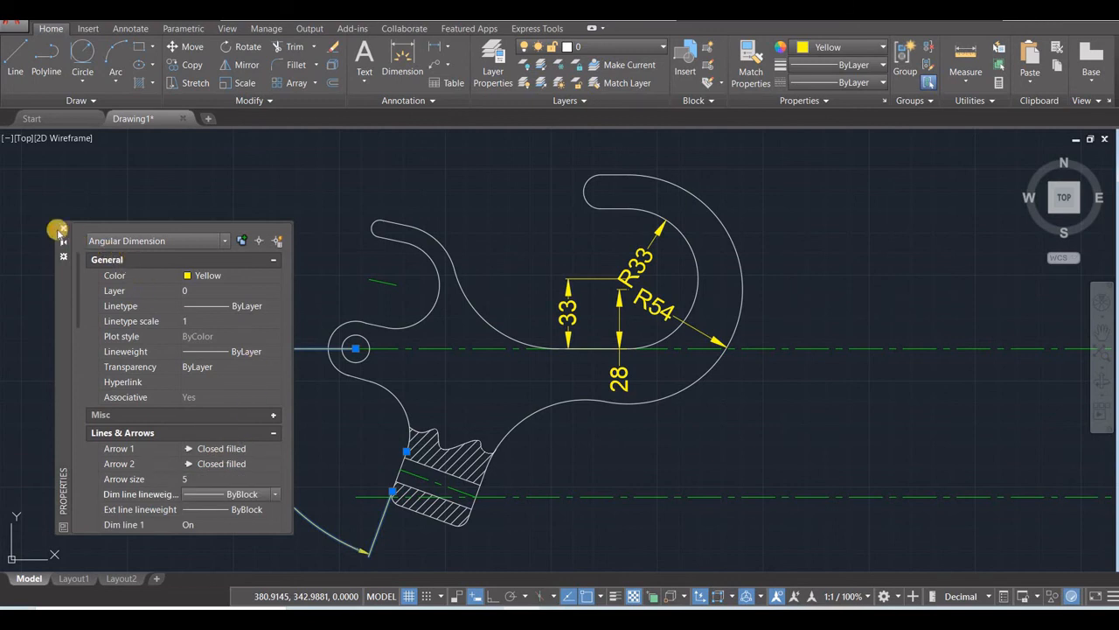
pyautogui.click(62, 226)
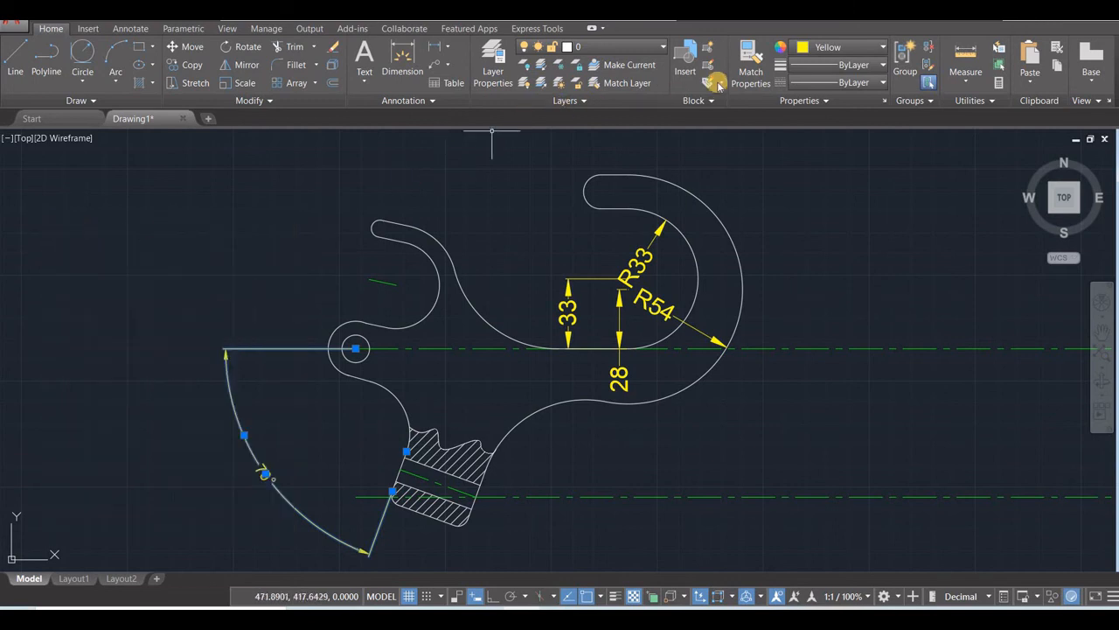
# Apply the resized angular dimension's properties to the large hook's two vertical dimensions and two radius dimensions with Match Properties.
pyautogui.click(750, 64)
pyautogui.click(567, 312)
pyautogui.click(619, 315)
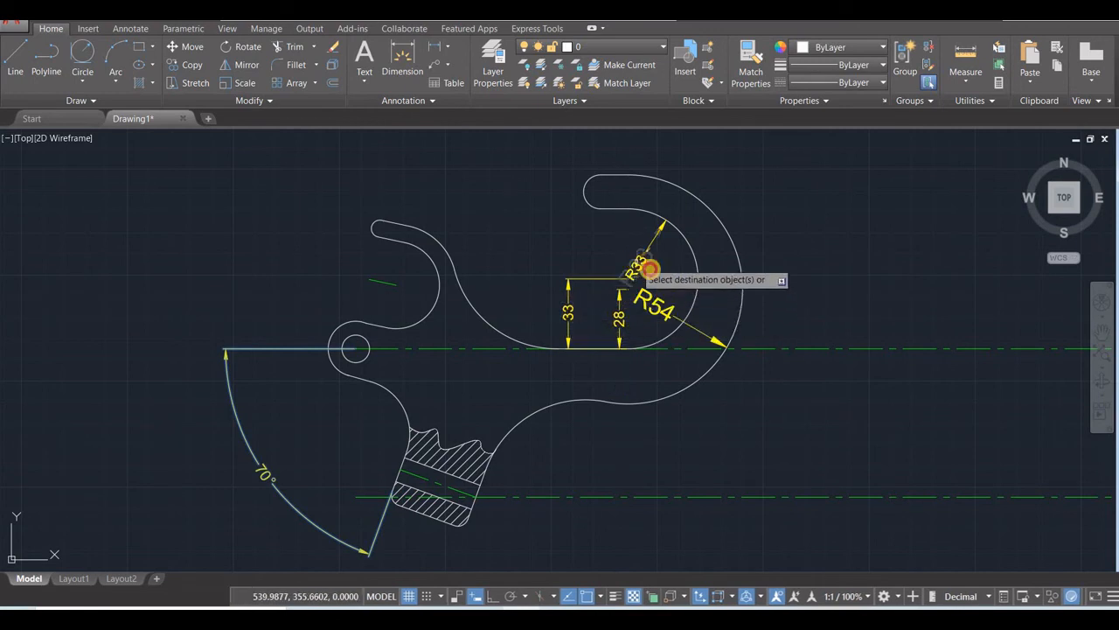
pyautogui.click(663, 316)
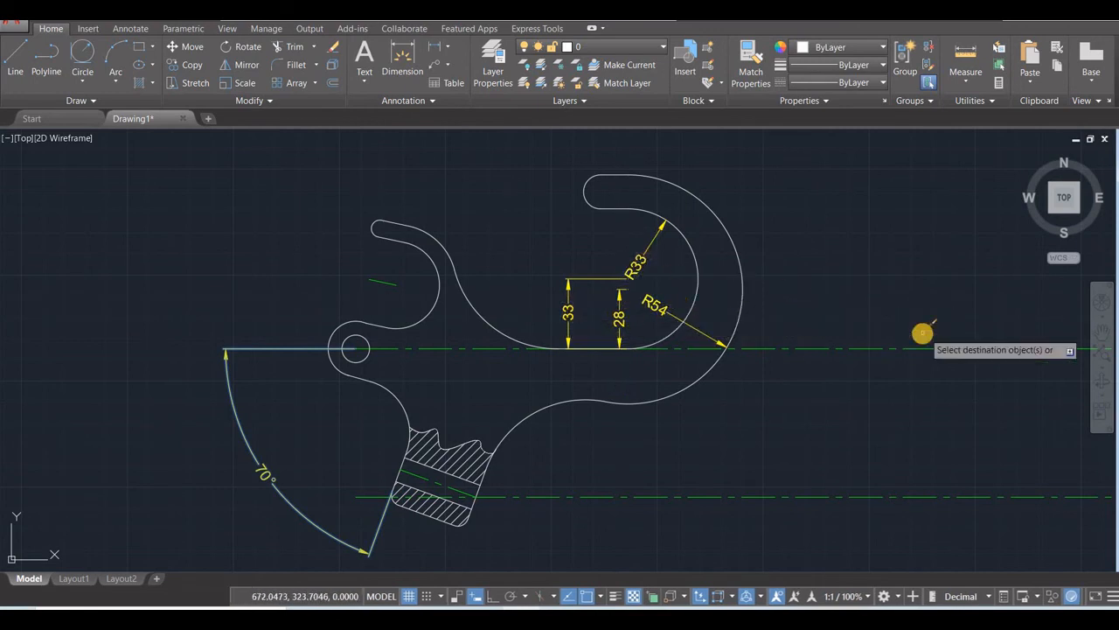
pyautogui.press('Return')
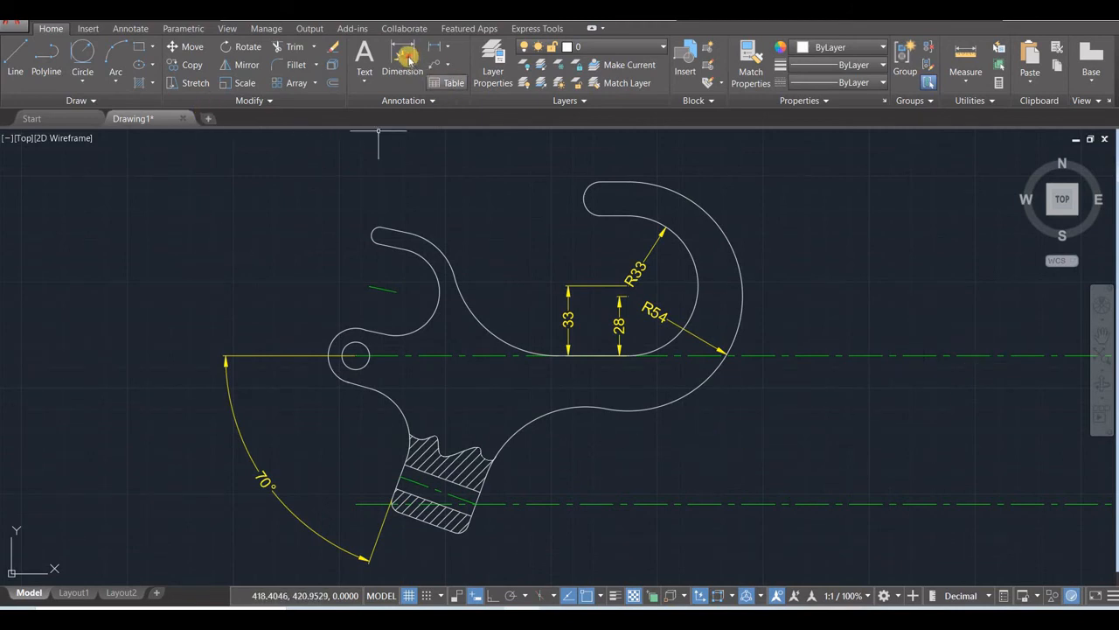
# Dimension the radius of the large hook's rounded tip and the length of the short straight edge along its top.
pyautogui.click(587, 214)
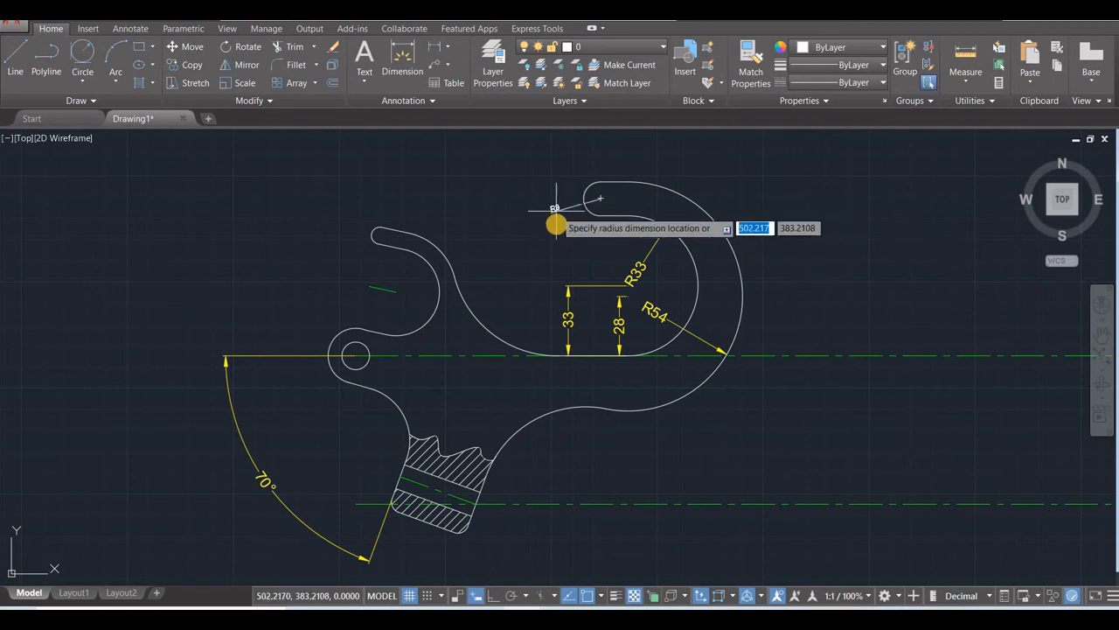
pyautogui.click(557, 217)
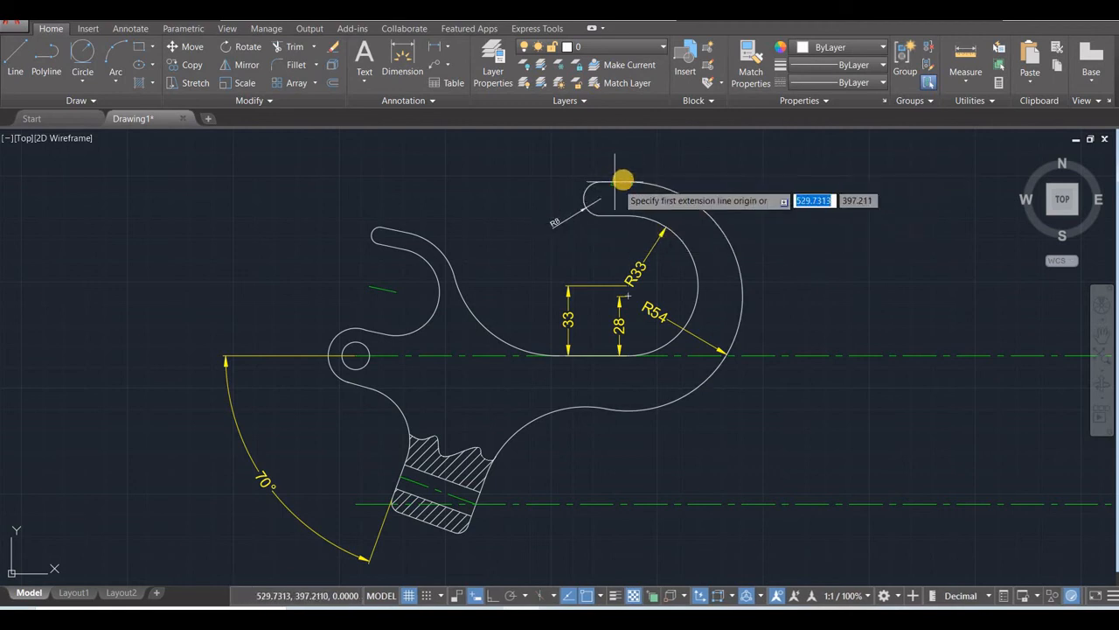
pyautogui.scroll(6, 624, 183)
pyautogui.click(619, 172)
pyautogui.click(620, 238)
pyautogui.scroll(-4, 619, 288)
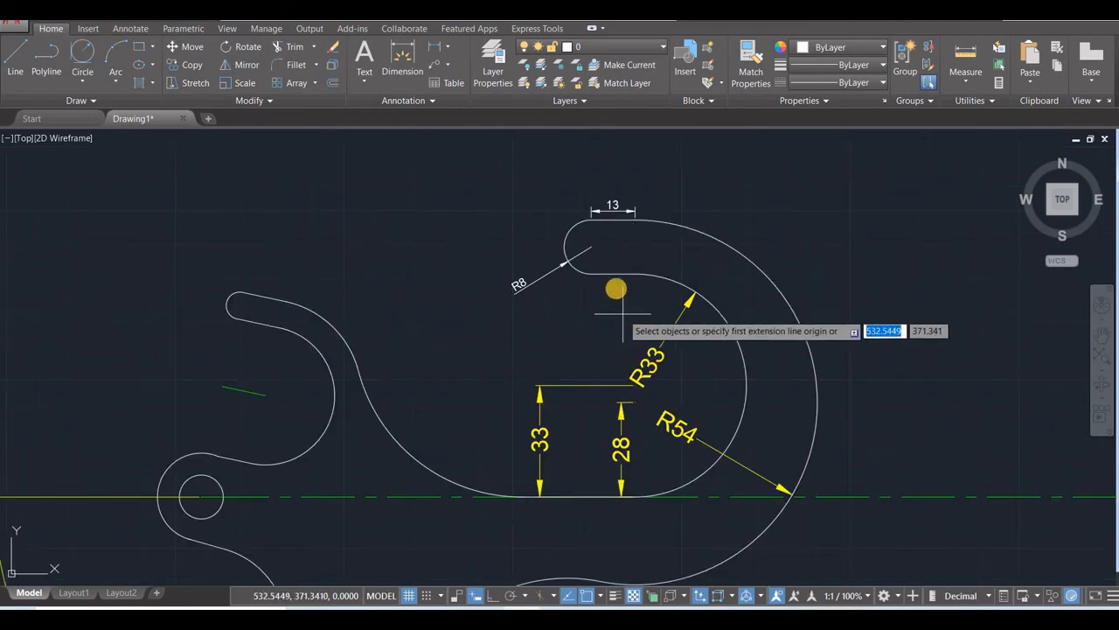
pyautogui.moveTo(616, 294); pyautogui.dragTo(615, 279, button='middle')
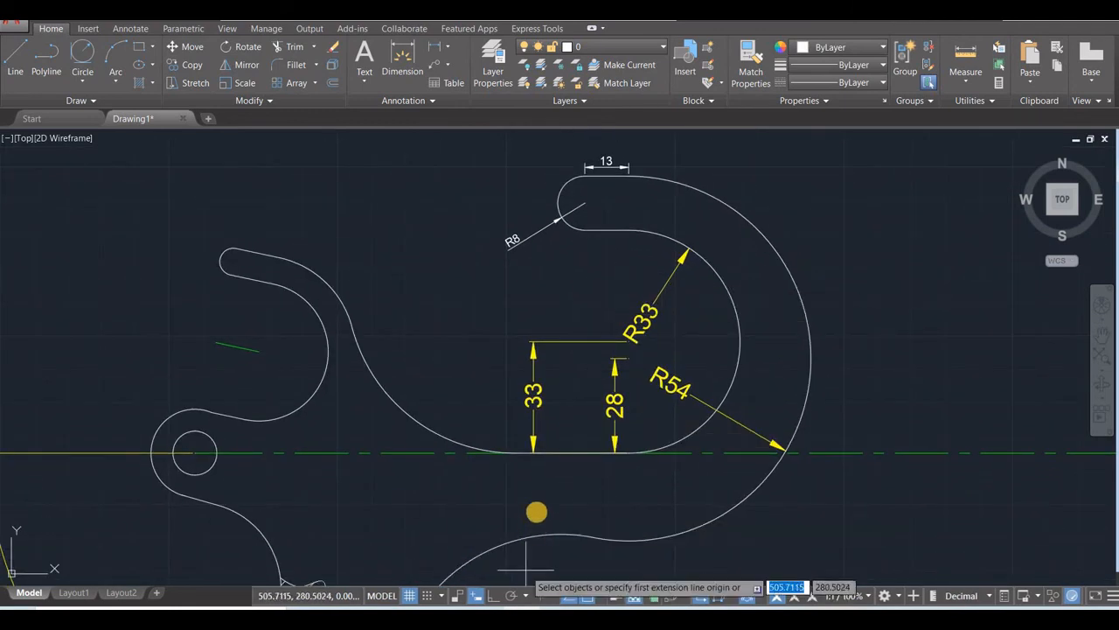
# Dimension the radii of the concave arc between the two hooks and the blend arc from the hatched boss to the large hook's underside.
pyautogui.scroll(-2, 536, 512)
pyautogui.moveTo(537, 512); pyautogui.dragTo(498, 270, button='middle')
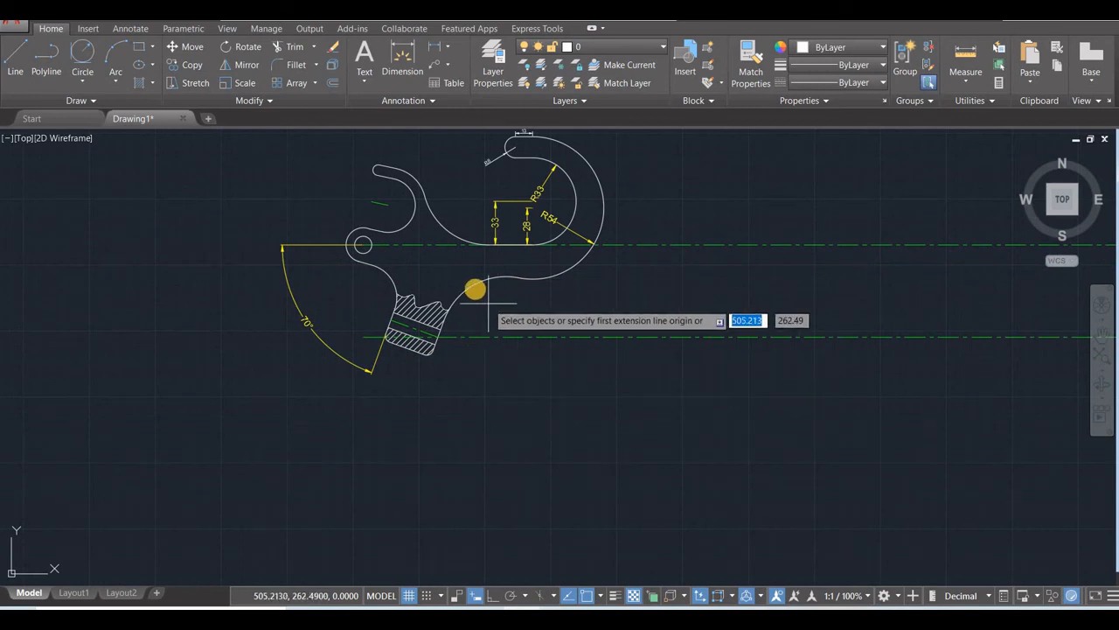
pyautogui.scroll(3, 495, 283)
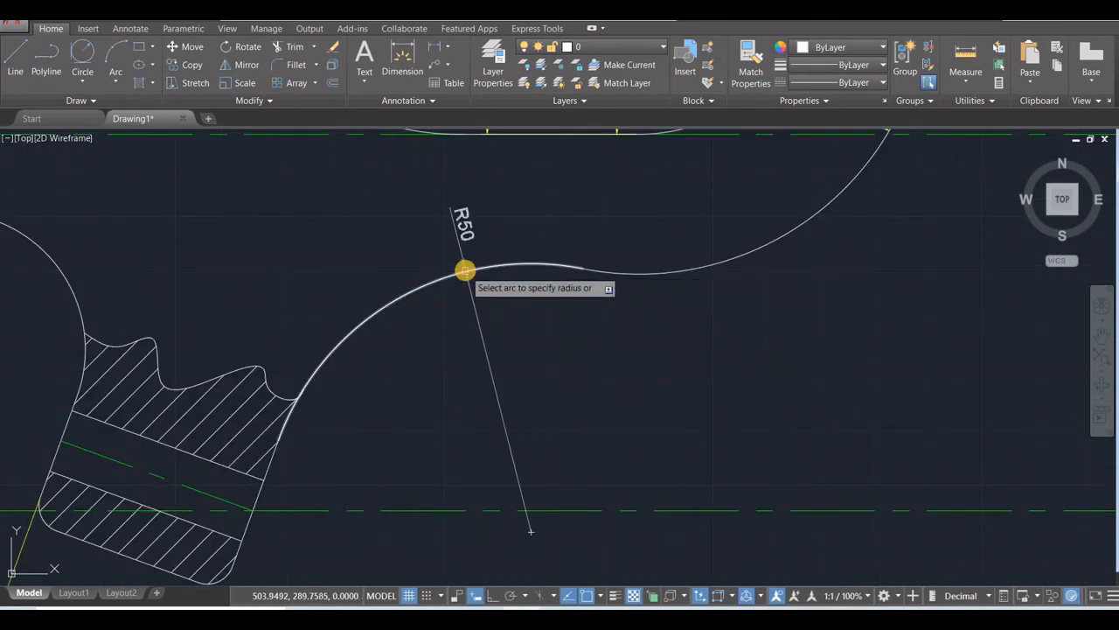
pyautogui.click(465, 269)
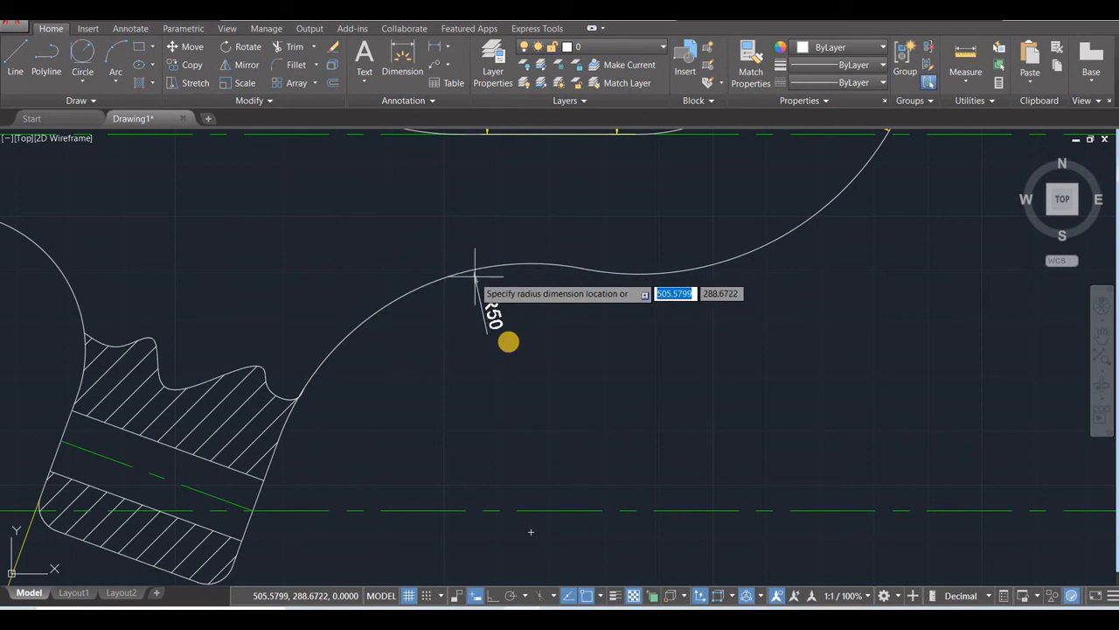
pyautogui.click(479, 334)
pyautogui.scroll(-6, 412, 327)
pyautogui.scroll(4, 376, 306)
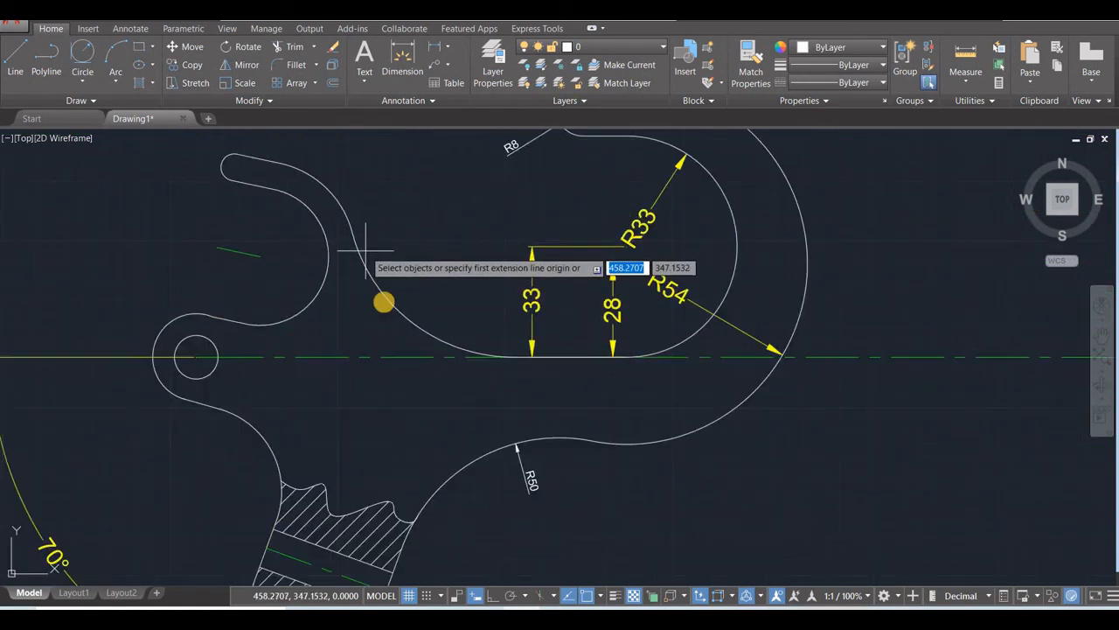
pyautogui.click(391, 295)
pyautogui.click(410, 281)
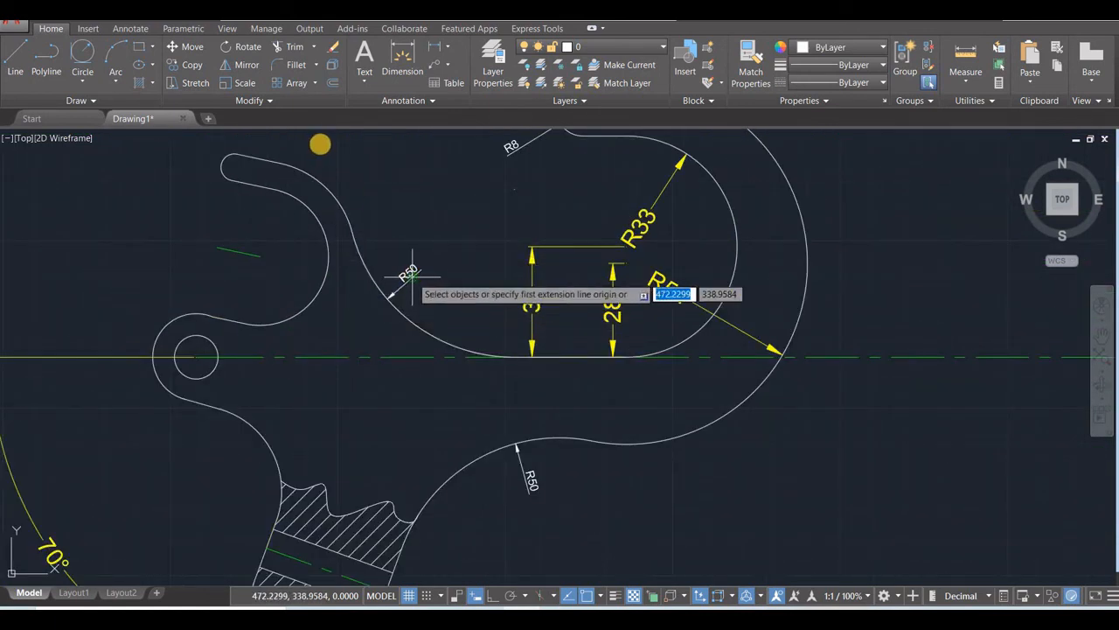
pyautogui.click(344, 189)
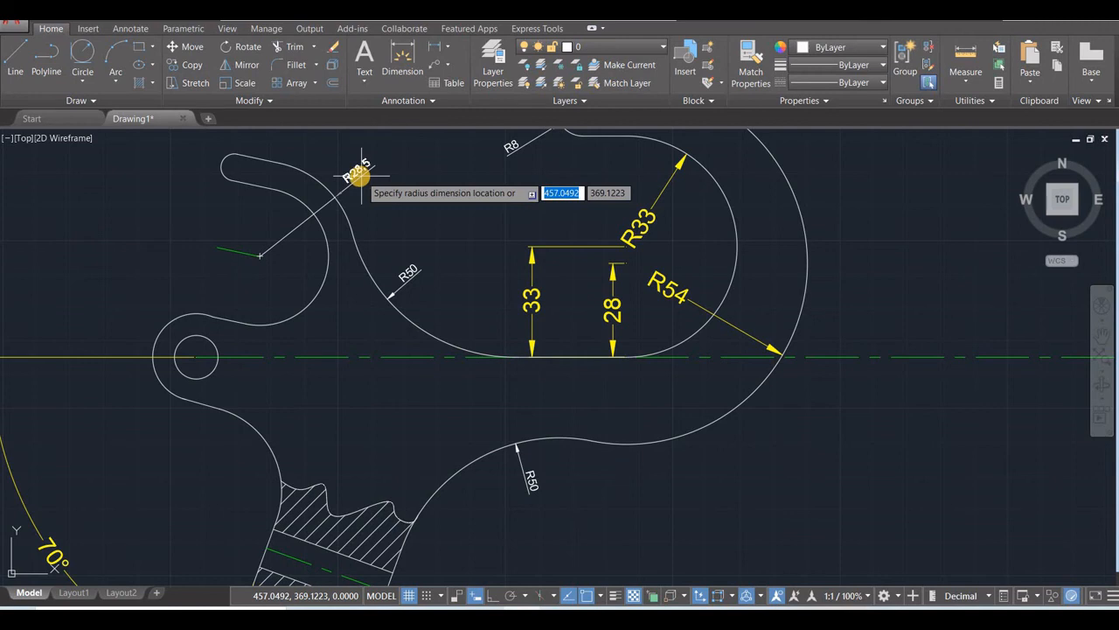
pyautogui.press('Escape')
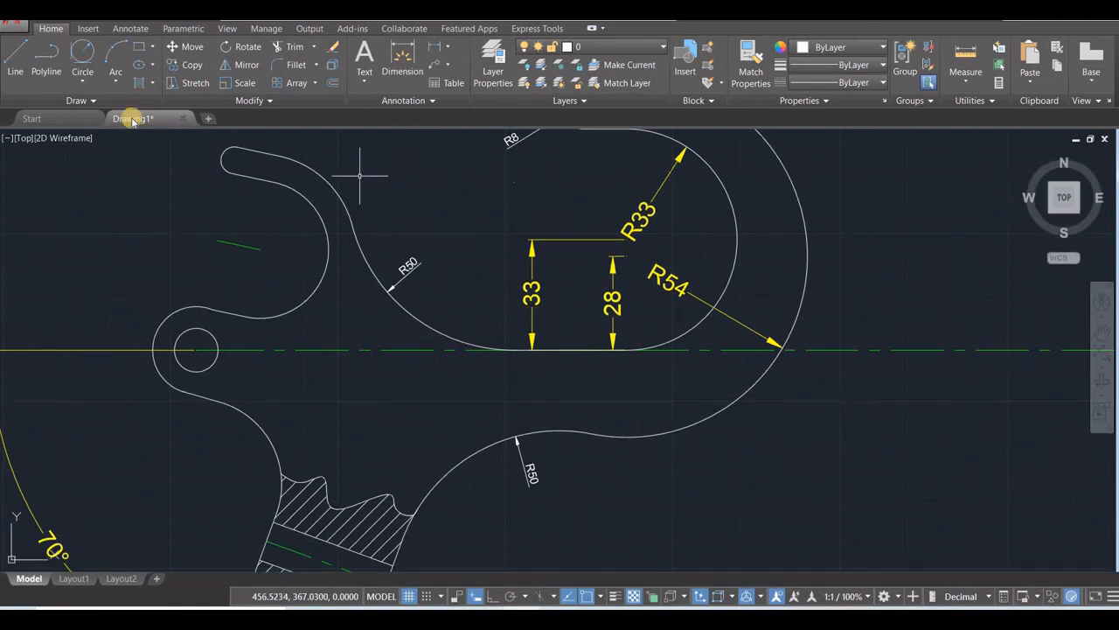
pyautogui.click(115, 77)
pyautogui.click(403, 64)
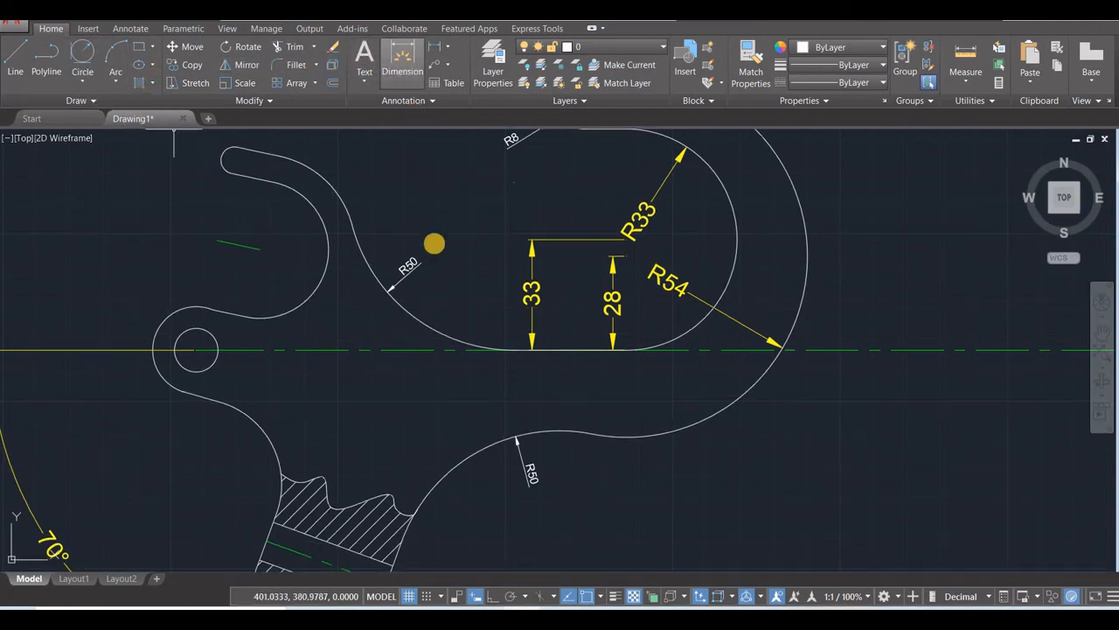
pyautogui.scroll(-4, 451, 246)
# Dimension the radius of the small hook's inner arc, placing the text outside the hook.
pyautogui.click(408, 67)
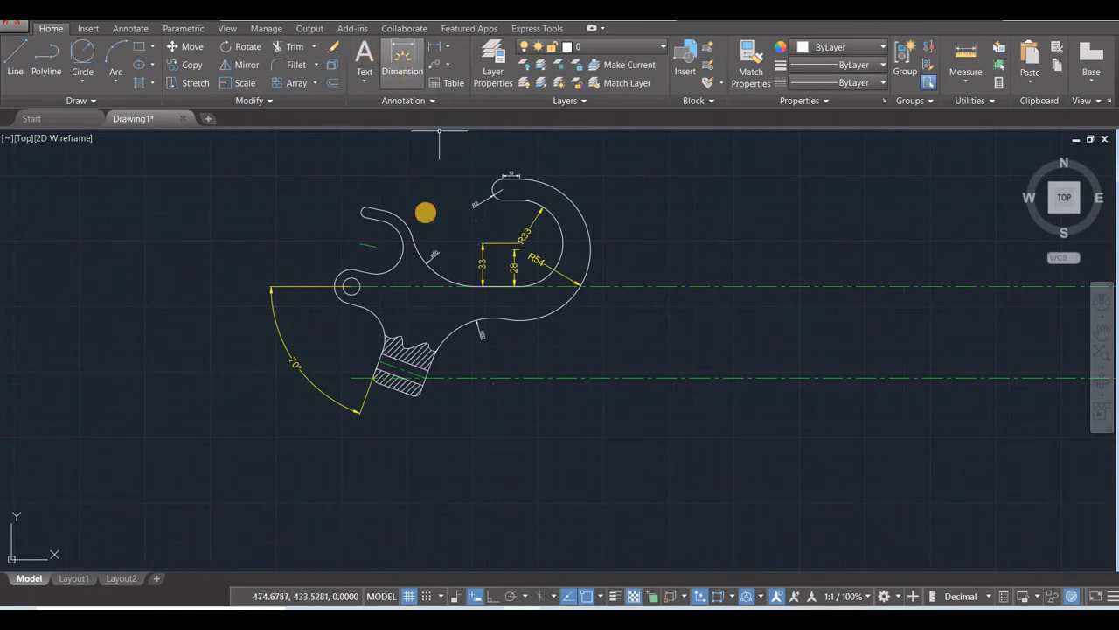
pyautogui.scroll(8, 425, 213)
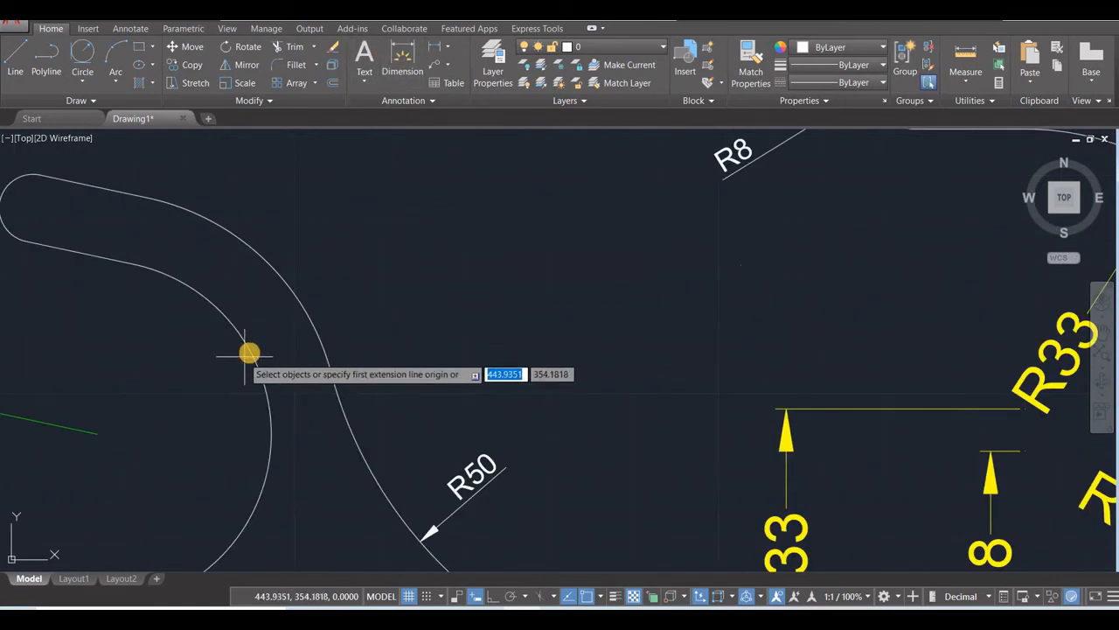
pyautogui.click(349, 274)
pyautogui.click(98, 307)
# Dimension the small hook's rounded tip radius and the aligned length of its straight outer edge.
pyautogui.scroll(-4, 106, 348)
pyautogui.scroll(5, 217, 350)
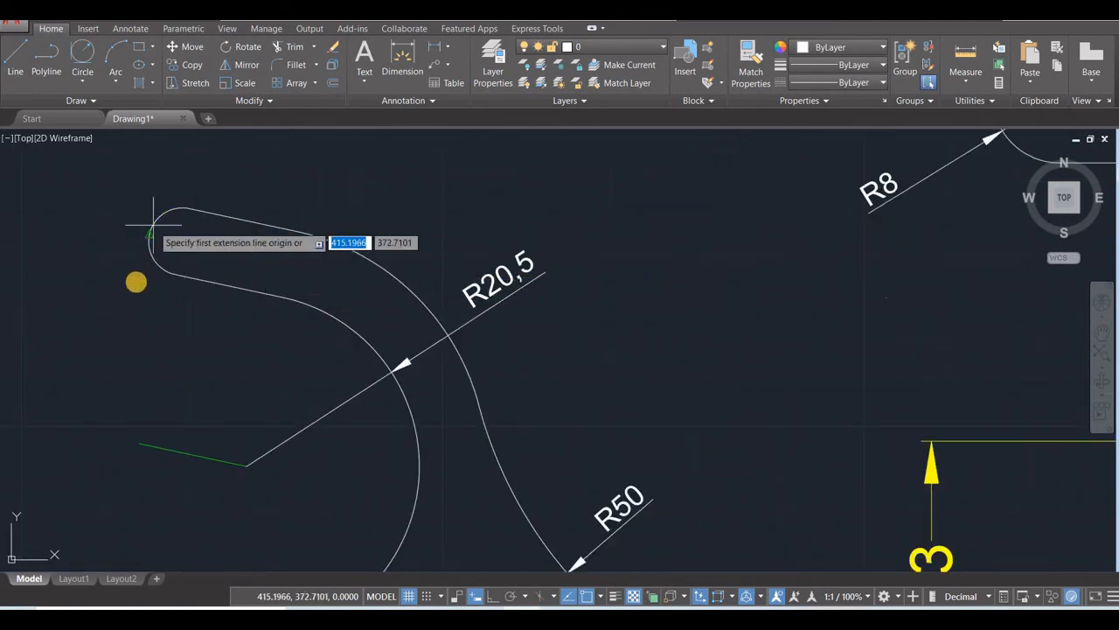
pyautogui.click(153, 260)
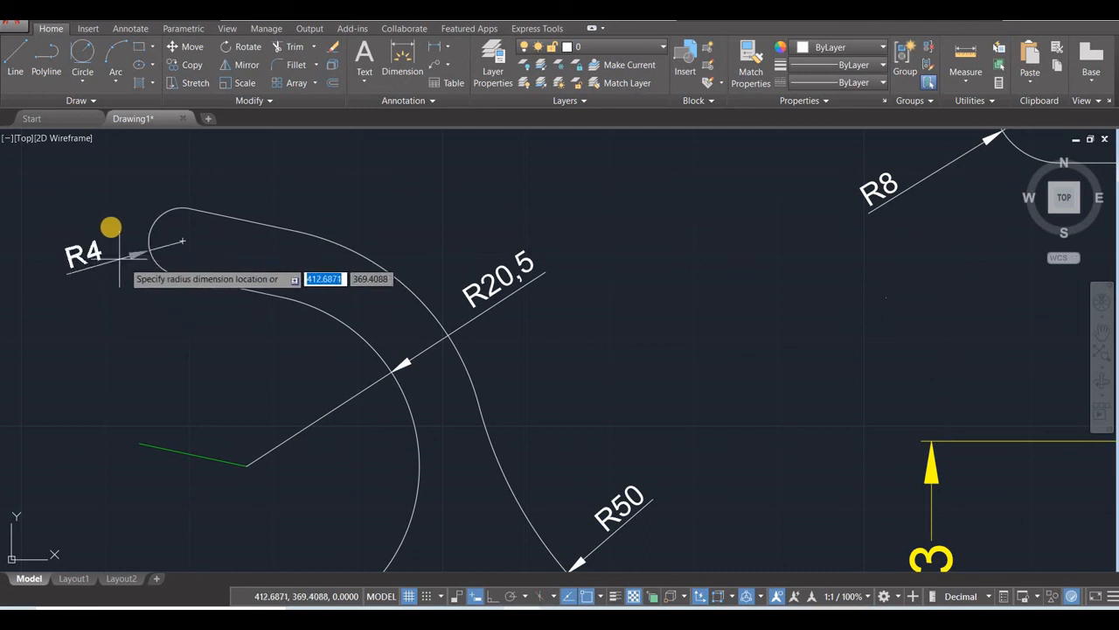
pyautogui.click(94, 191)
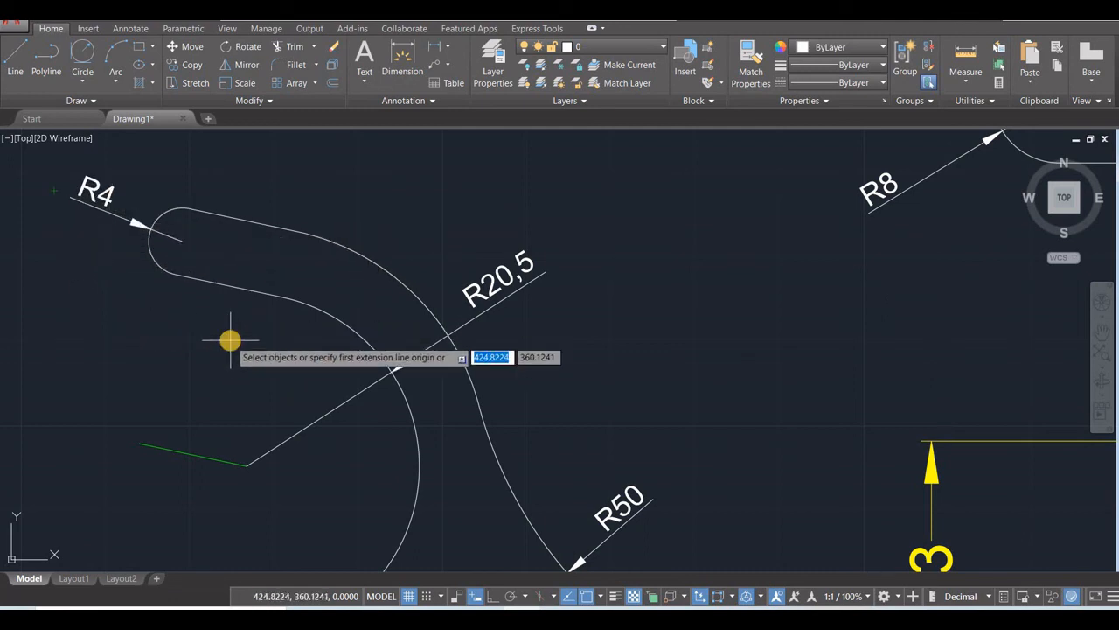
pyautogui.click(273, 225)
pyautogui.click(256, 179)
# Dimension the radius of the rounded eye's outer arc and the diameter of the hole inside it.
pyautogui.scroll(-2, 216, 363)
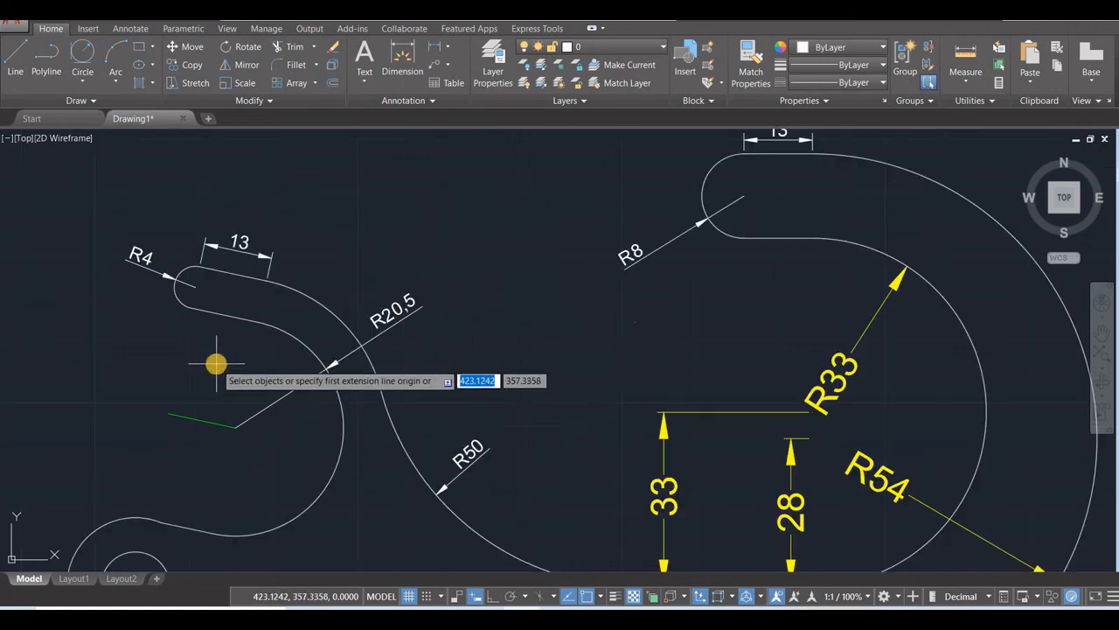
pyautogui.moveTo(216, 362); pyautogui.dragTo(241, 263, button='middle')
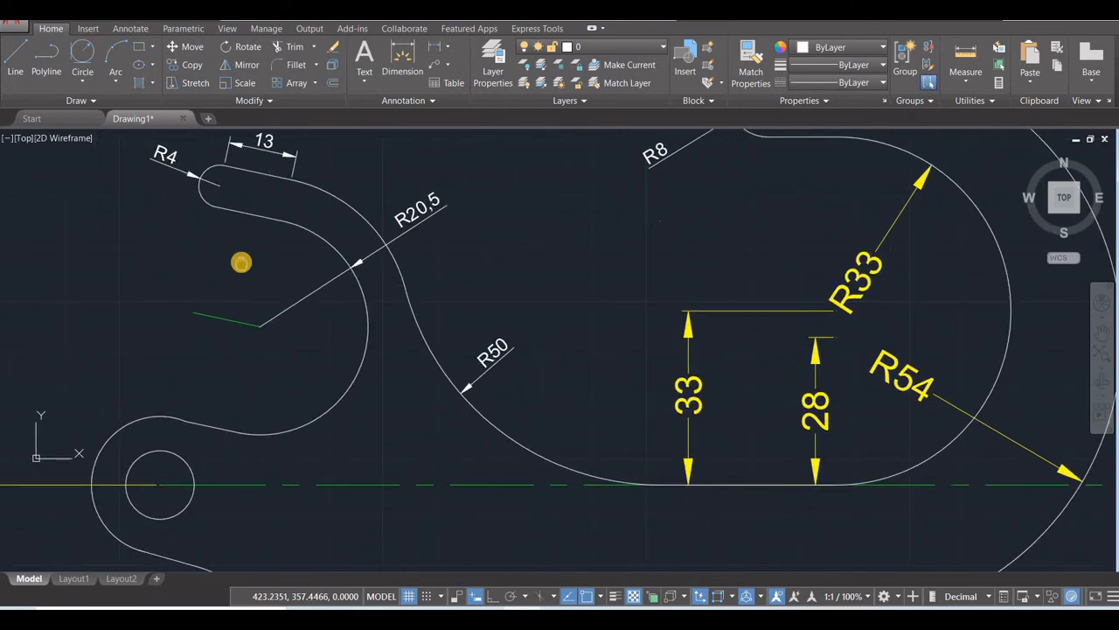
pyautogui.scroll(-2, 210, 426)
pyautogui.scroll(1, 218, 472)
pyautogui.moveTo(269, 471); pyautogui.dragTo(488, 399, button='middle')
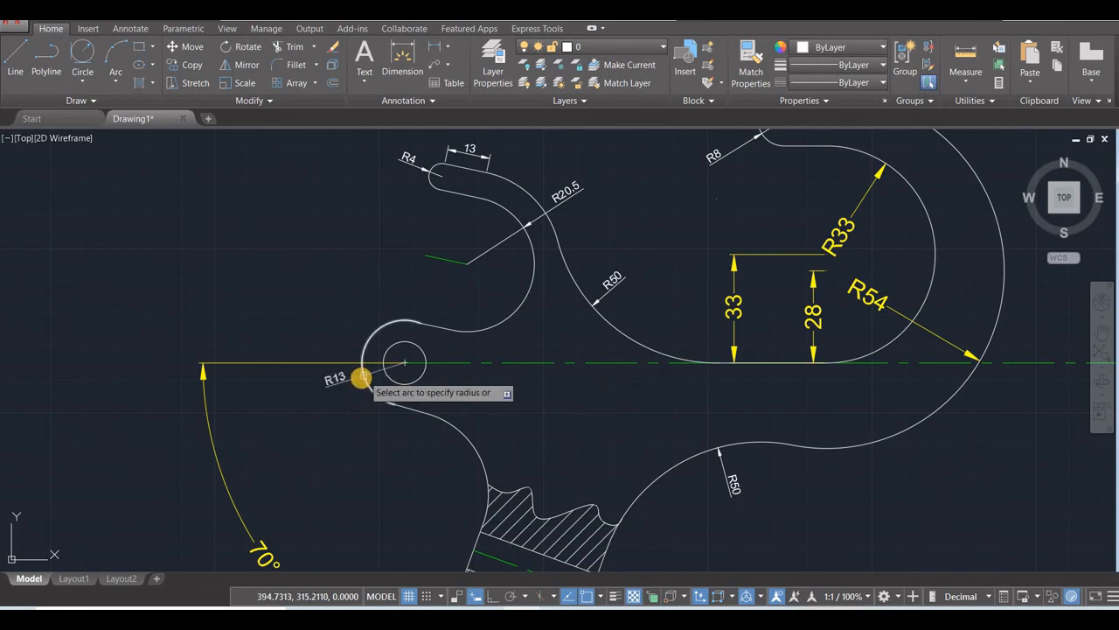
pyautogui.click(362, 378)
pyautogui.click(263, 310)
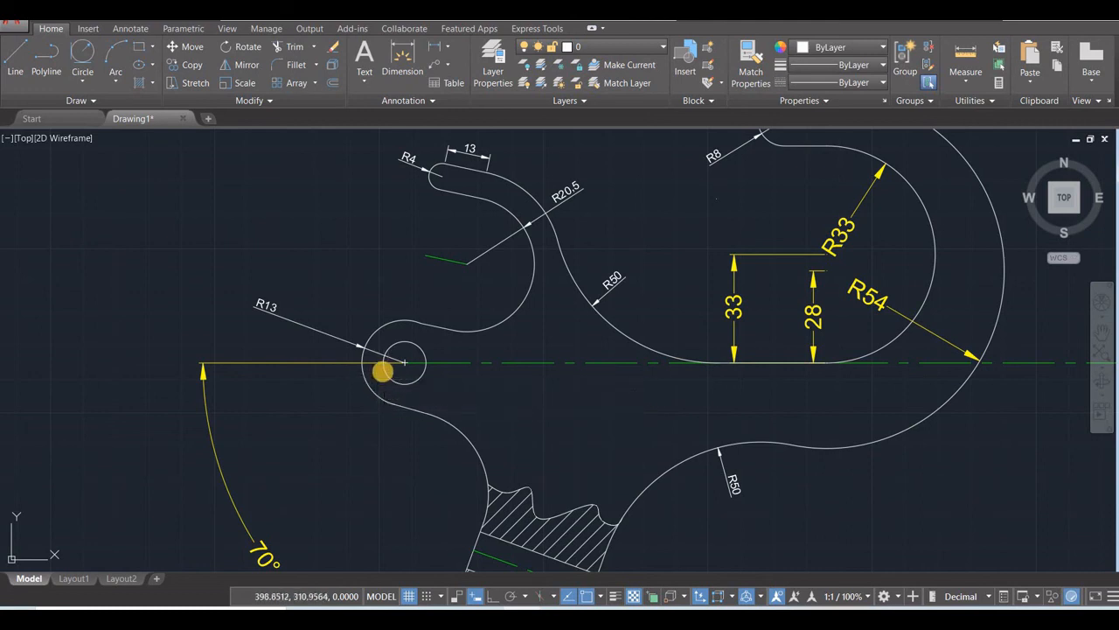
pyautogui.scroll(5, 385, 379)
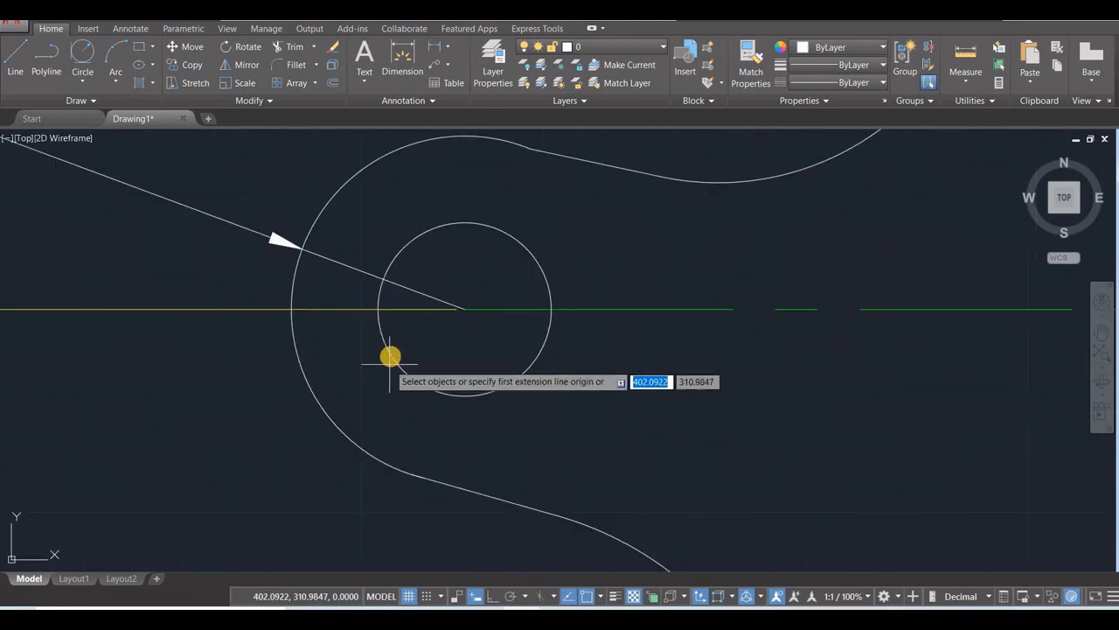
pyautogui.click(387, 360)
pyautogui.click(65, 275)
# Add vertical and horizontal dimensions between the eye hole's center and the small hook's arc center.
pyautogui.scroll(-4, 267, 447)
pyautogui.moveTo(324, 486)
pyautogui.mouseDown(button='middle')
pyautogui.moveTo(329, 456)
pyautogui.moveTo(345, 466)
pyautogui.mouseUp(button='middle')
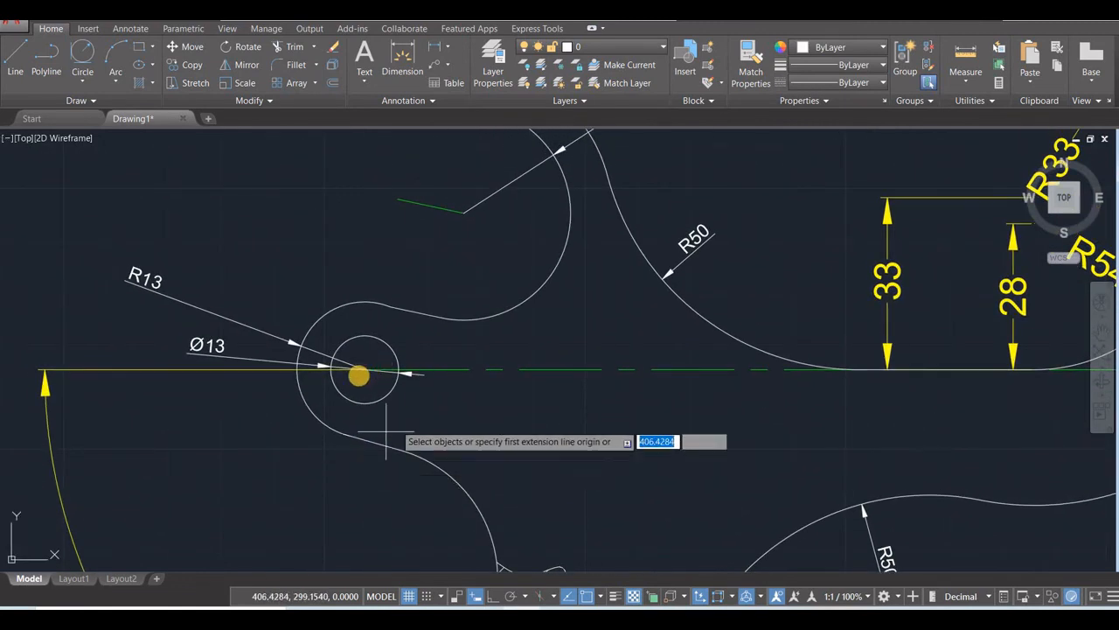
pyautogui.click(365, 369)
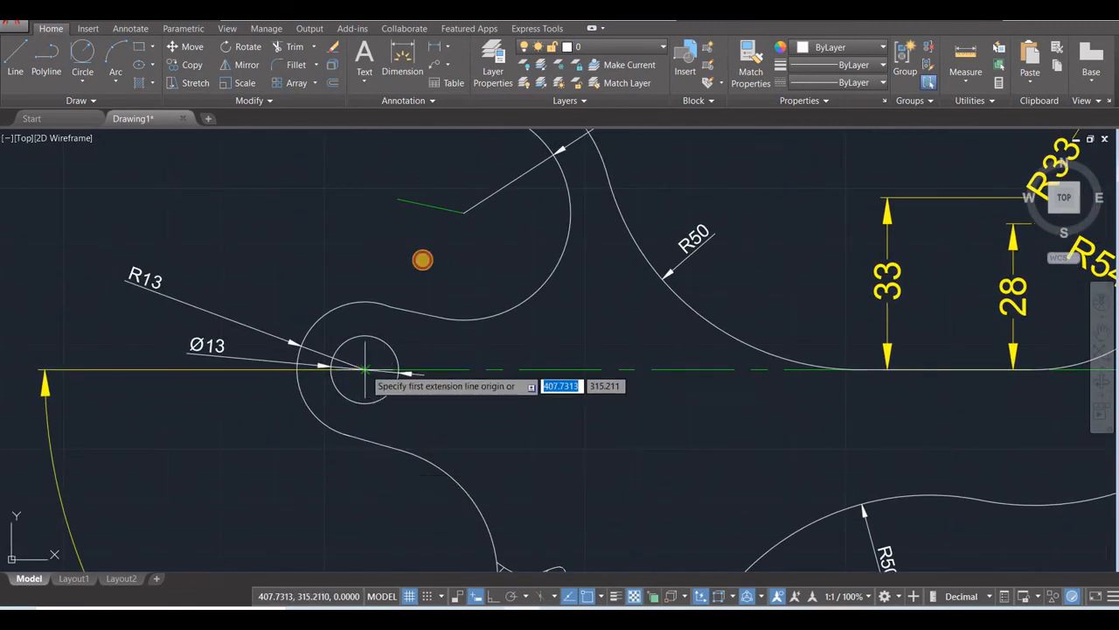
pyautogui.click(464, 210)
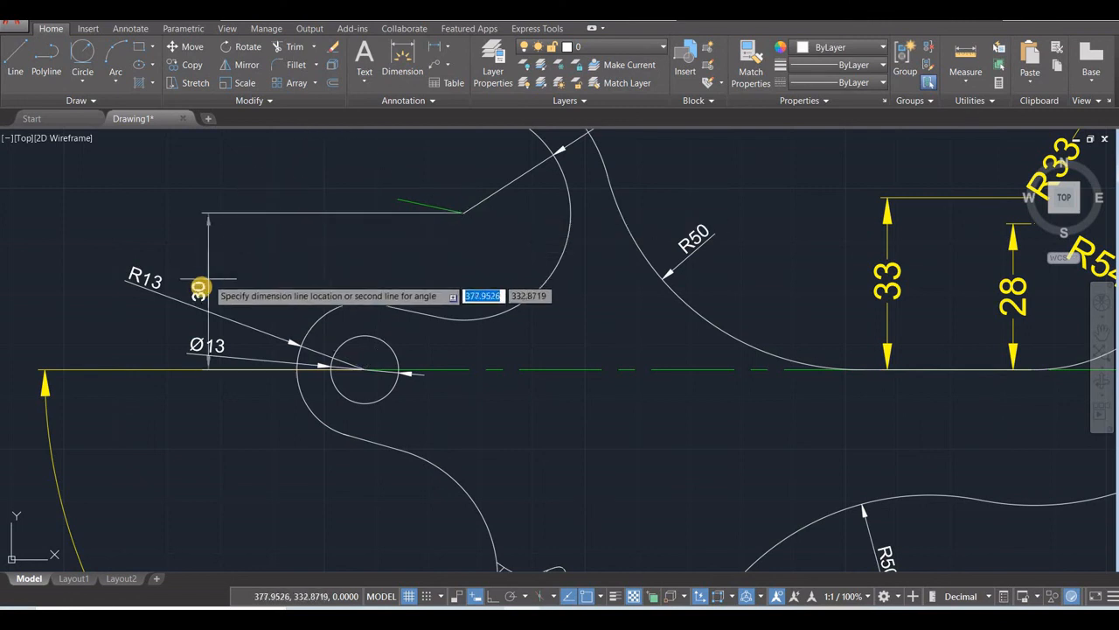
pyautogui.click(94, 280)
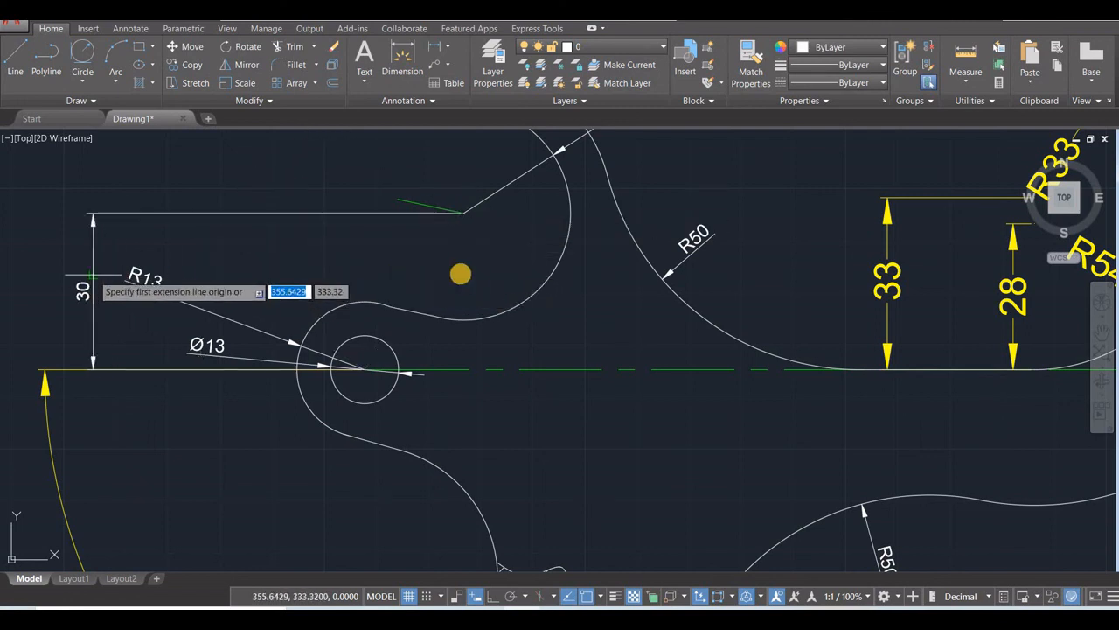
pyautogui.click(462, 215)
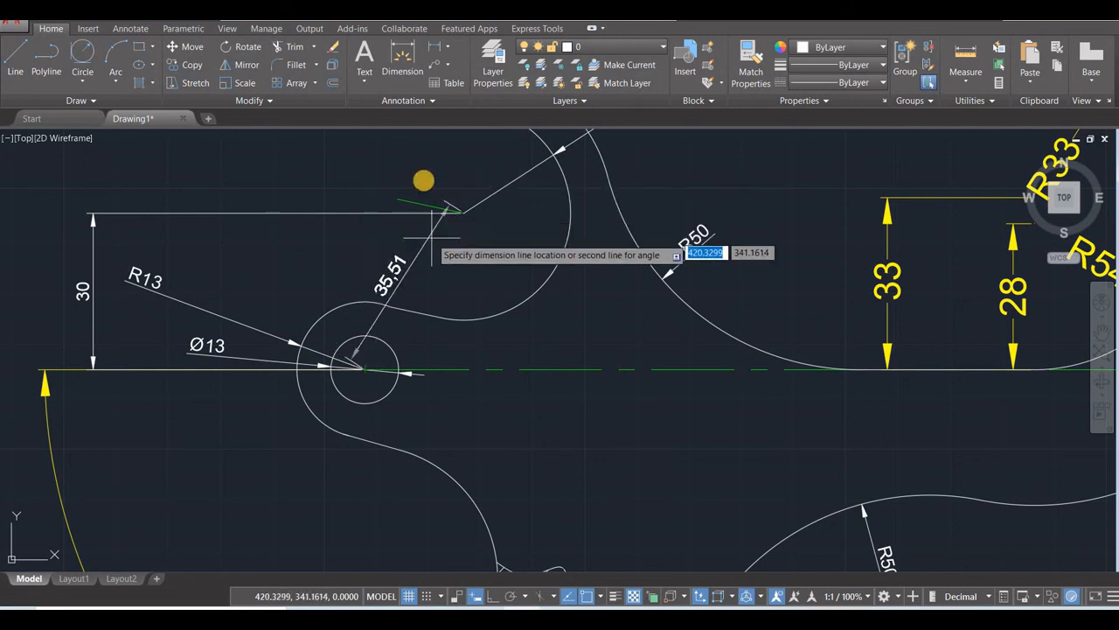
pyautogui.click(400, 158)
# Dimension the radius of the arc joining the rounded eye to the hatched boss.
pyautogui.press('Return')
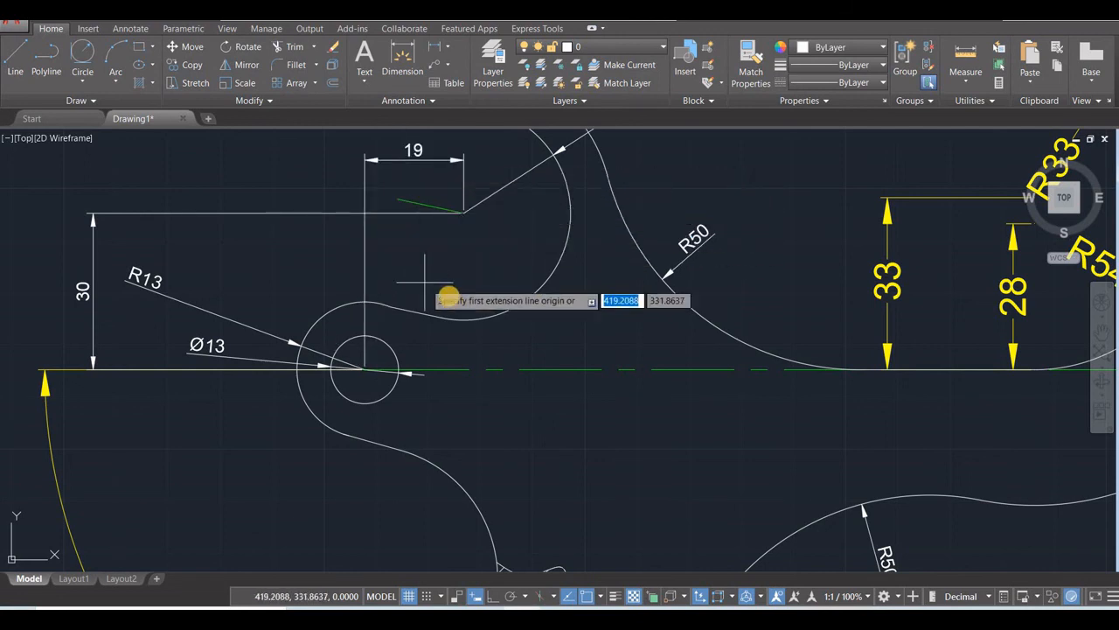
pyautogui.scroll(-2, 449, 297)
pyautogui.moveTo(449, 297); pyautogui.dragTo(369, 297, button='middle')
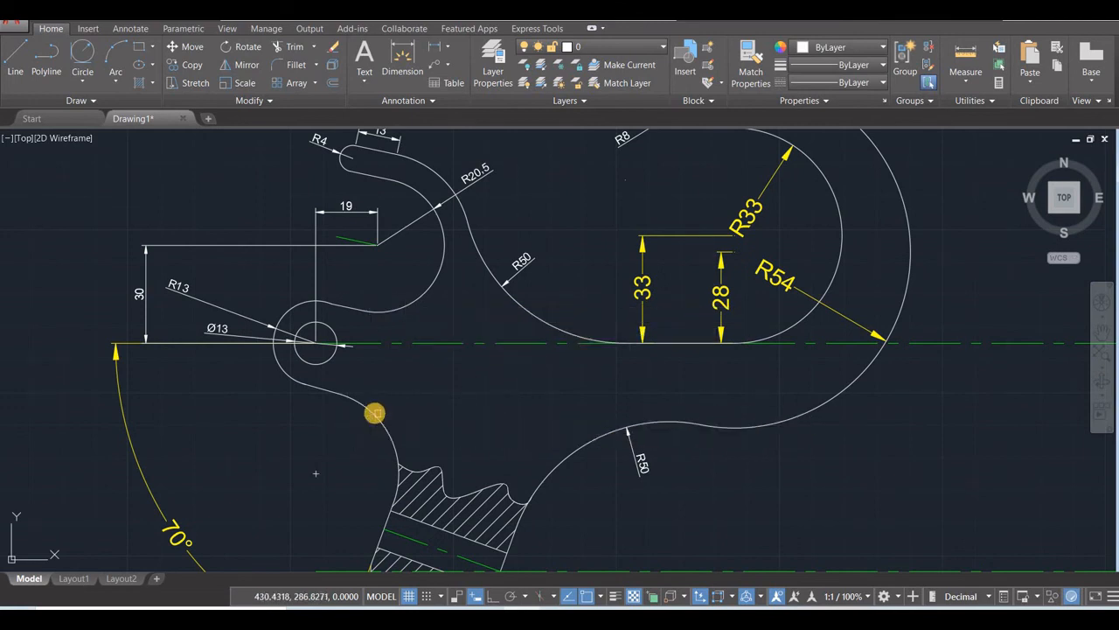
pyautogui.click(388, 400)
pyautogui.click(392, 393)
pyautogui.scroll(-2, 426, 431)
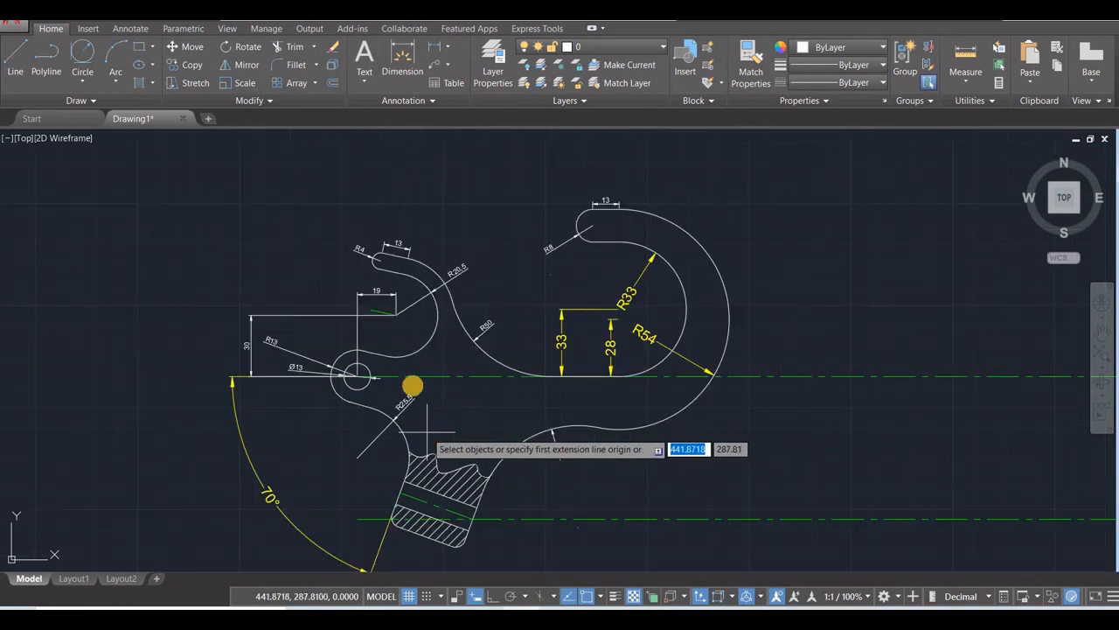
# Dimension the vertical distance between the two long horizontal centerlines.
pyautogui.moveTo(412, 388)
pyautogui.mouseDown(button='middle')
pyautogui.moveTo(363, 299)
pyautogui.moveTo(372, 276)
pyautogui.mouseUp(button='middle')
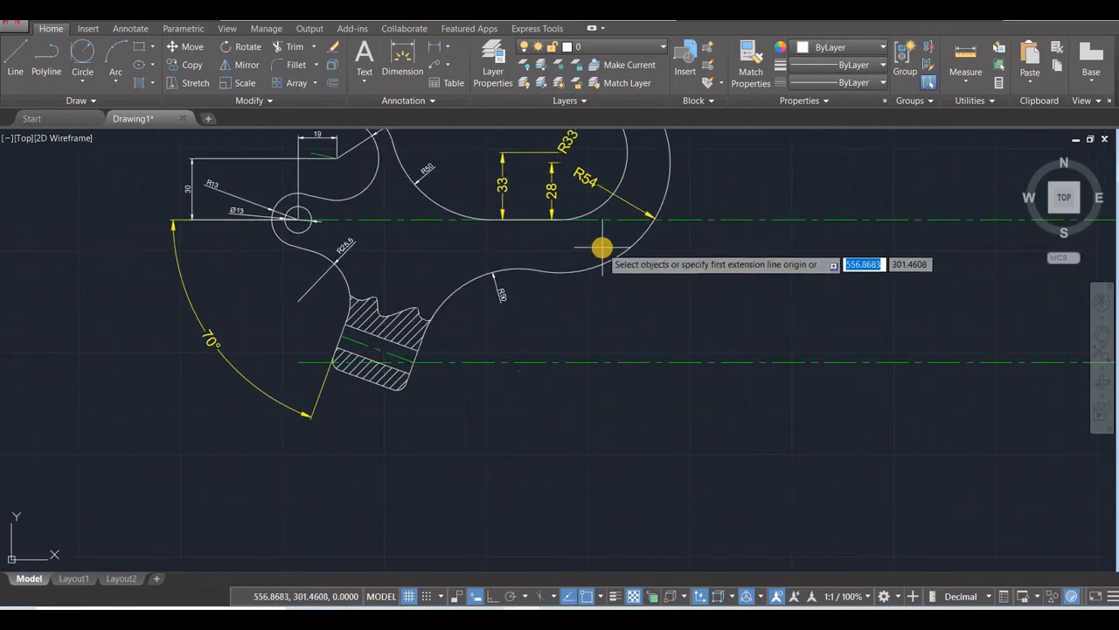
pyautogui.click(423, 220)
pyautogui.click(470, 362)
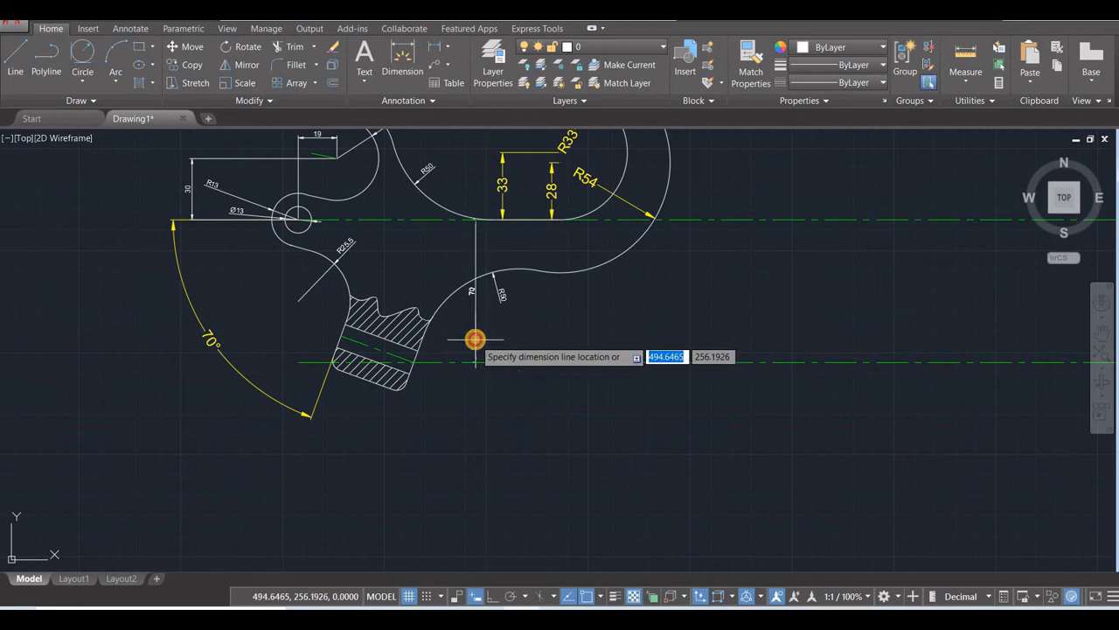
# Dimension the bore width between its two parallel edges in the hatched boss, placing it on the side of the angular dimension.
pyautogui.scroll(-5, 411, 407)
pyautogui.scroll(5, 411, 409)
pyautogui.scroll(2, 411, 409)
pyautogui.scroll(2, 411, 409)
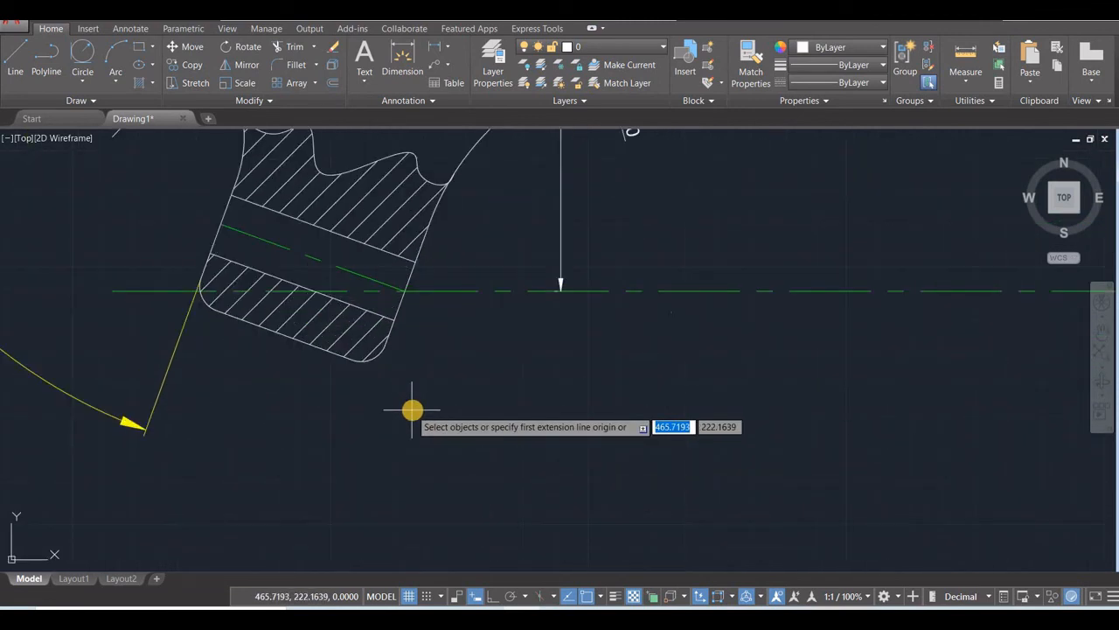
pyautogui.click(390, 253)
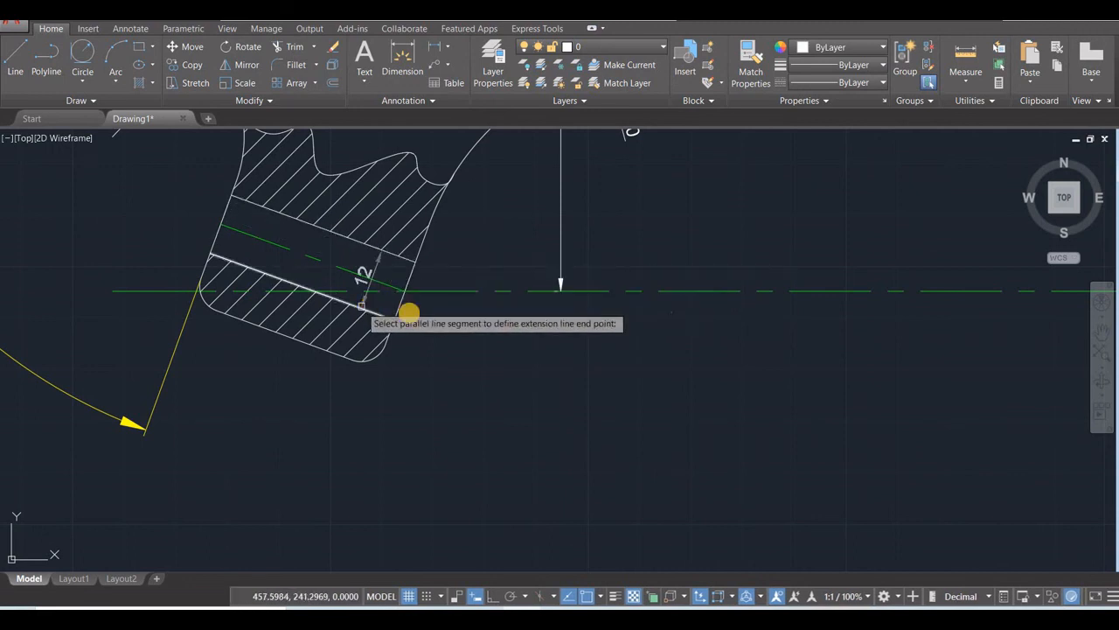
pyautogui.click(409, 312)
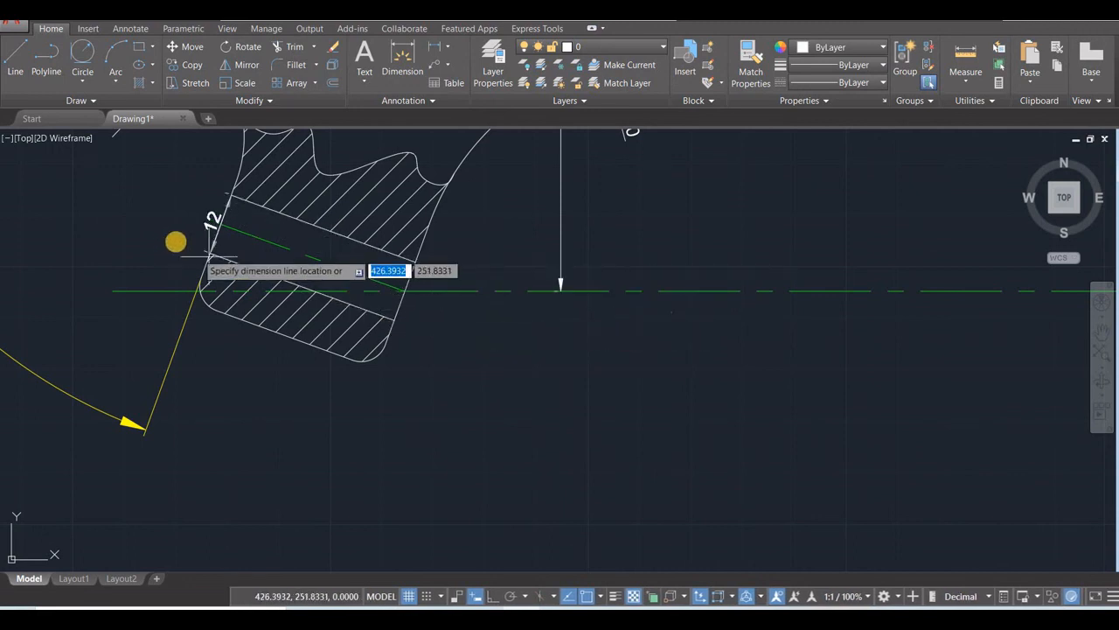
pyautogui.click(179, 254)
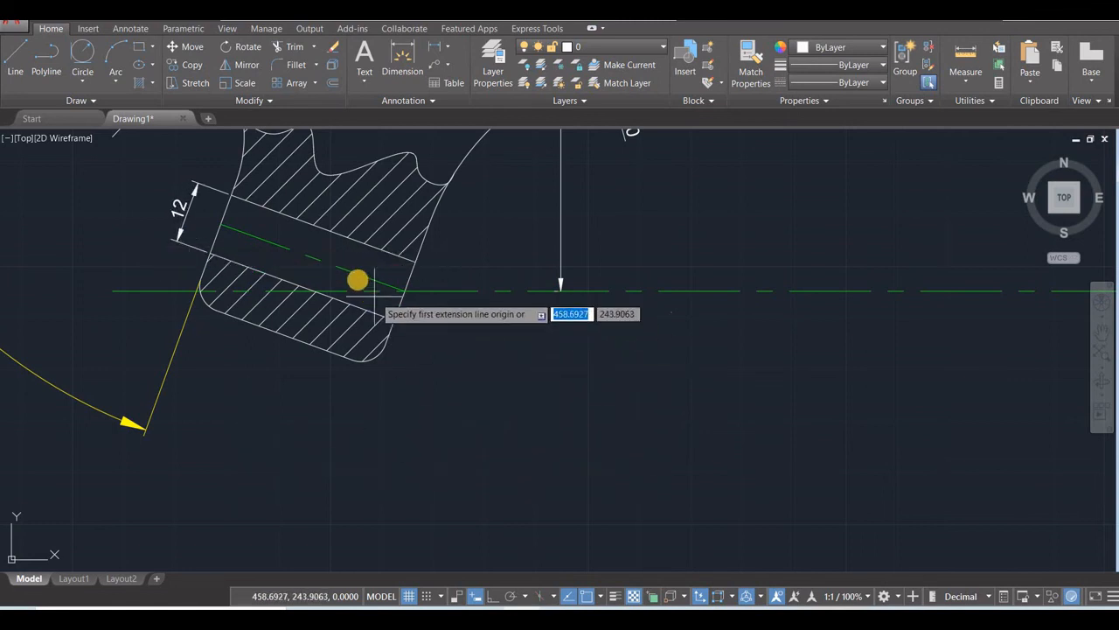
# Dimension the distance from the bore's centerline to the boss's end edge and the radius of the rounded corner near the angular dimension.
pyautogui.click(357, 275)
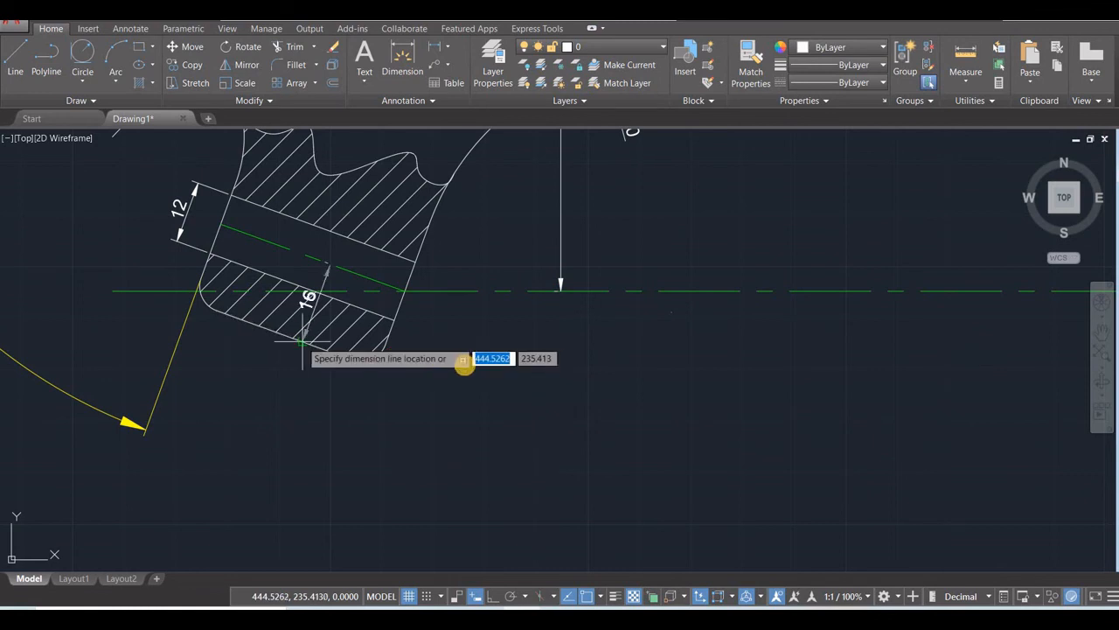
pyautogui.click(431, 361)
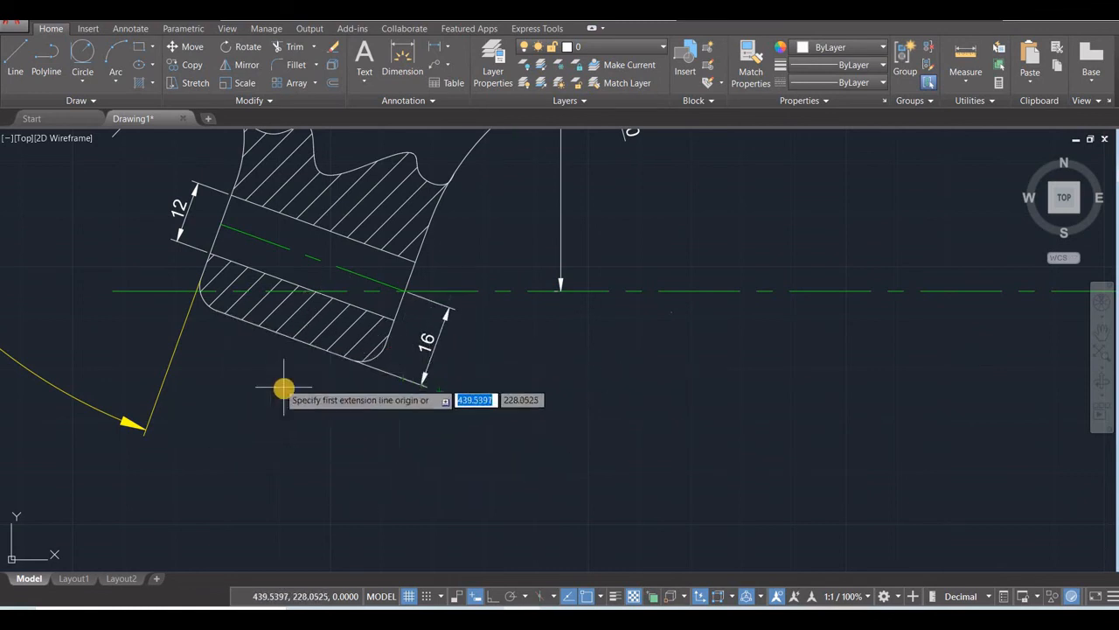
pyautogui.scroll(4, 283, 388)
pyautogui.scroll(-2, 266, 389)
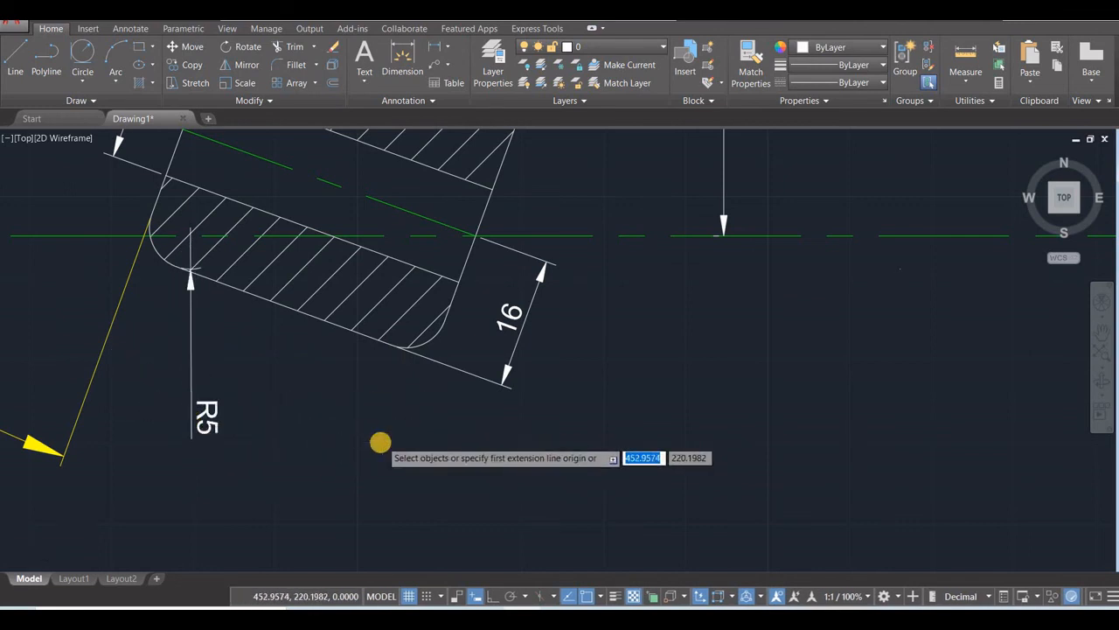
# Check the reference drawing and place an aligned dimension from the small hook's R20.5 arc center to the R33 arc center, above the part.
pyautogui.scroll(-4, 379, 442)
pyautogui.scroll(2, 274, 288)
pyautogui.scroll(-5, 274, 288)
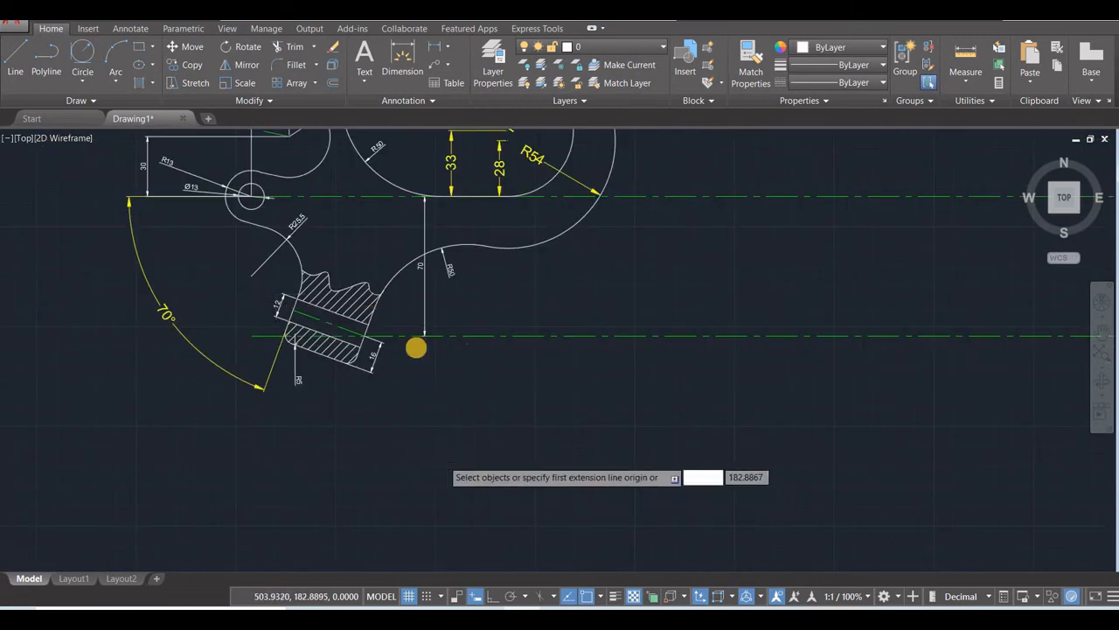
pyautogui.scroll(-3, 415, 347)
pyautogui.scroll(4, 407, 325)
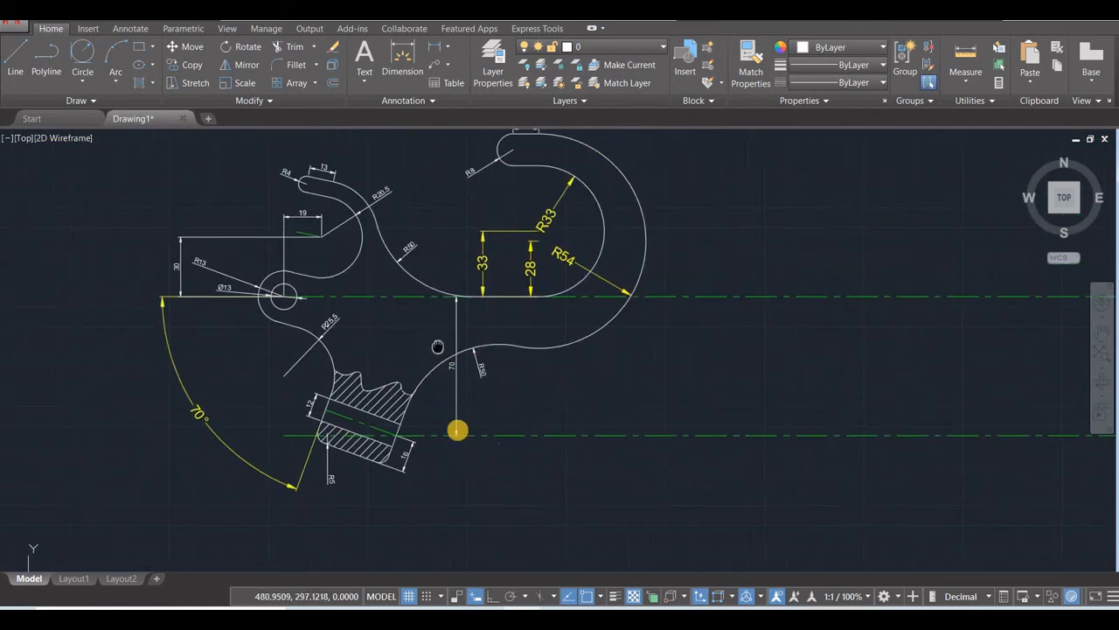
pyautogui.scroll(1, 458, 429)
pyautogui.scroll(2, 457, 426)
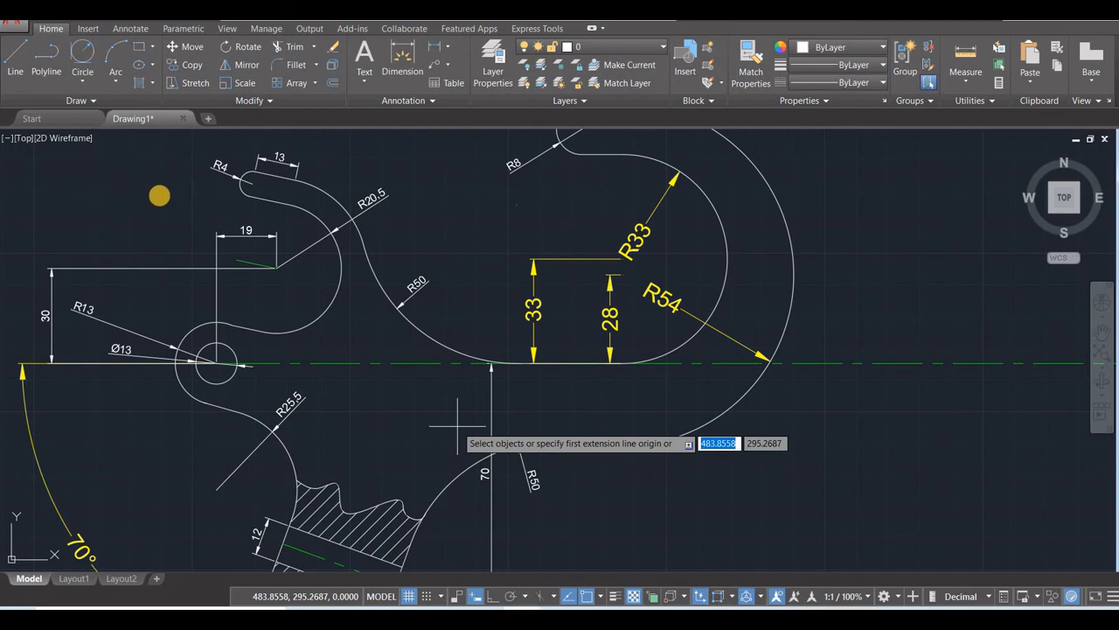
pyautogui.moveTo(390, 335); pyautogui.dragTo(394, 426, button='middle')
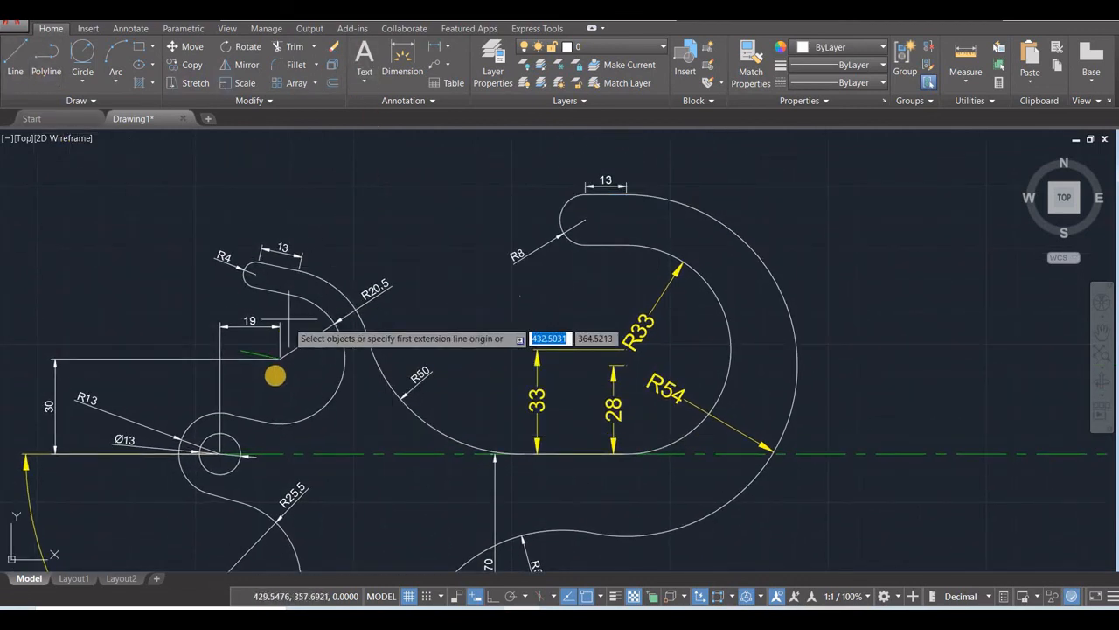
pyautogui.click(278, 358)
pyautogui.click(626, 350)
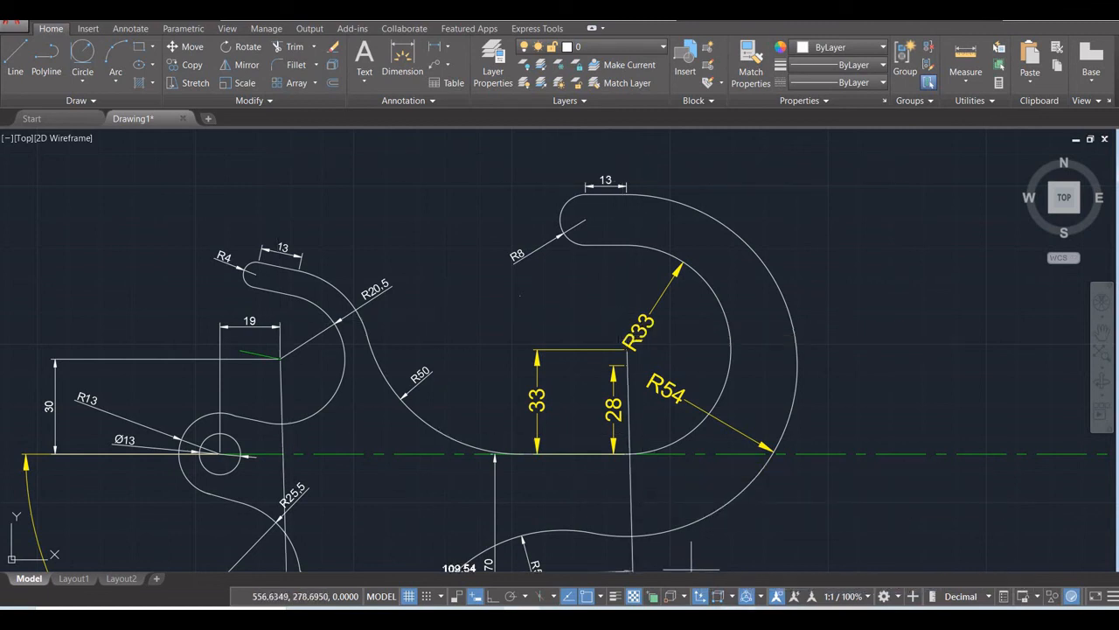
pyautogui.hotkey('alt', 'Tab')
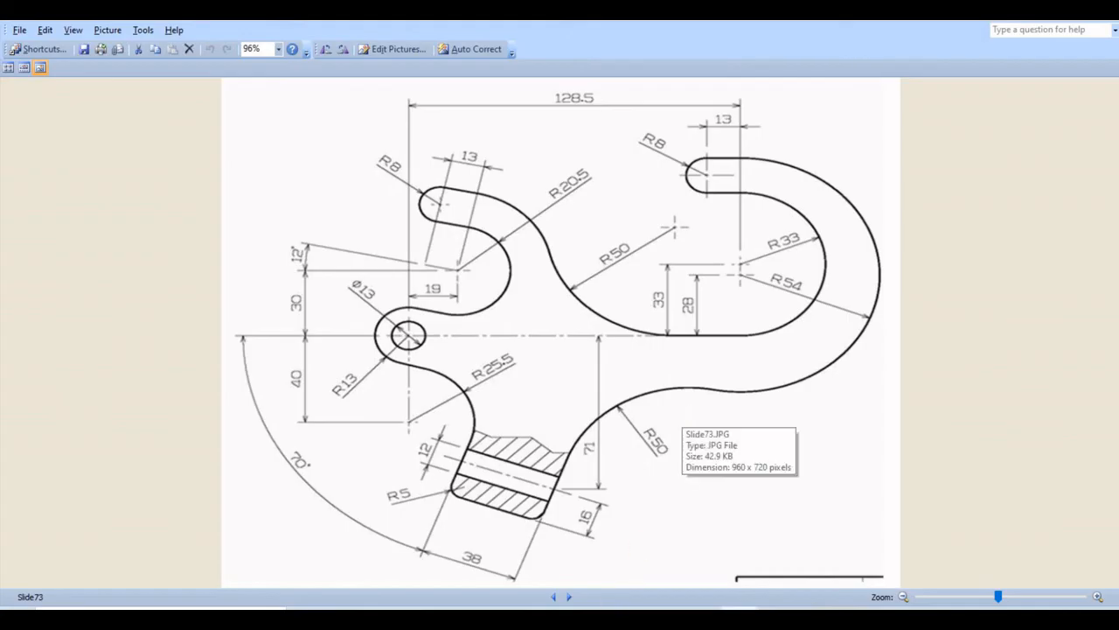
pyautogui.hotkey('alt', 'Tab')
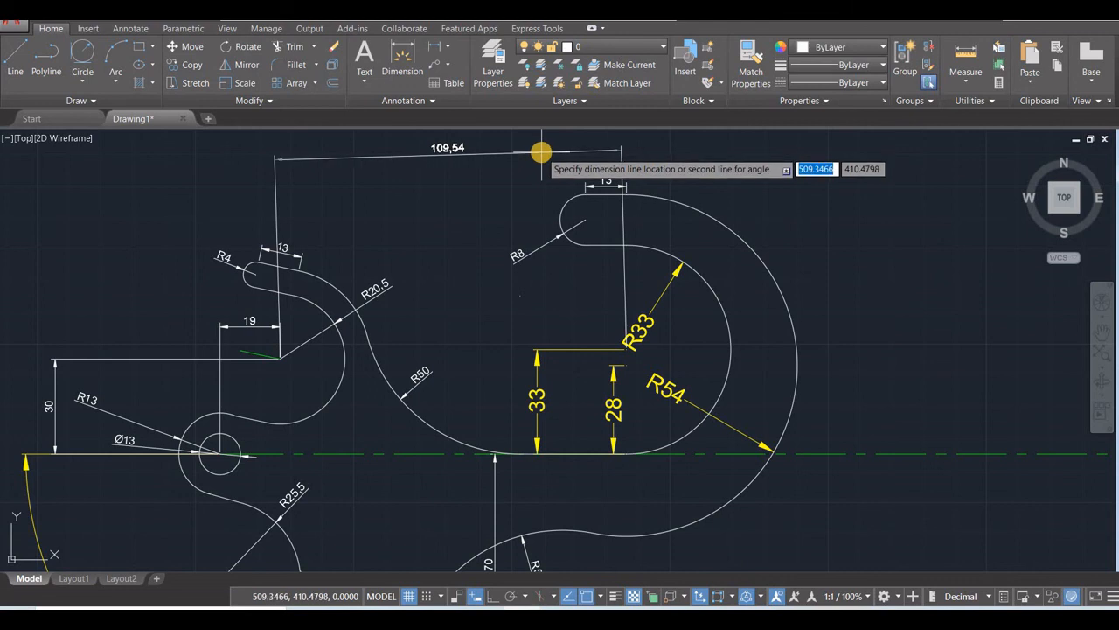
pyautogui.click(627, 151)
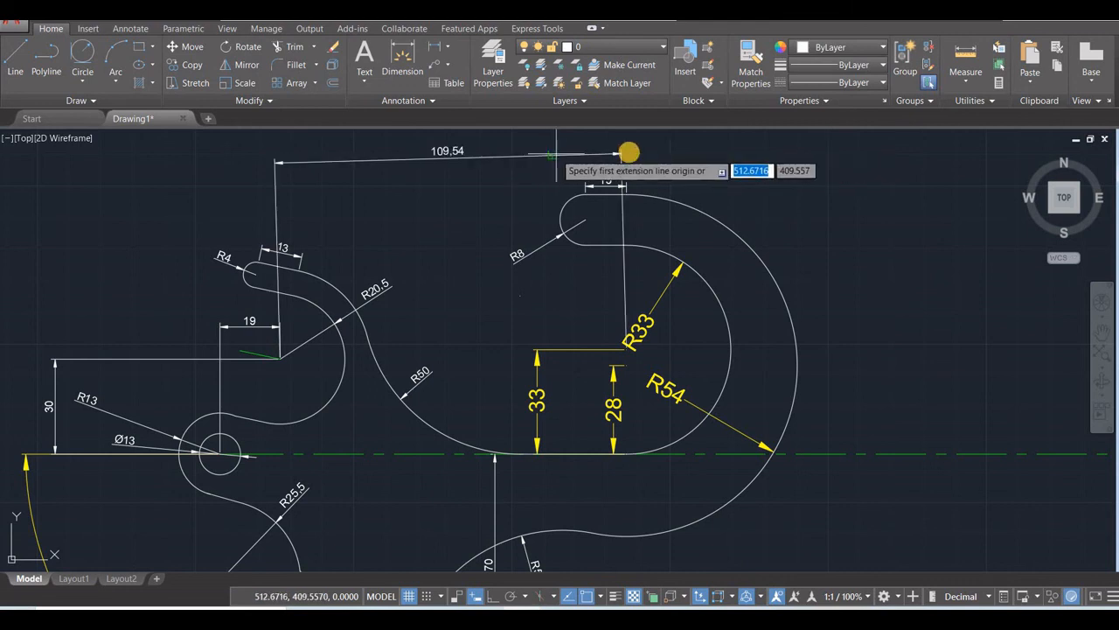
pyautogui.press('Escape')
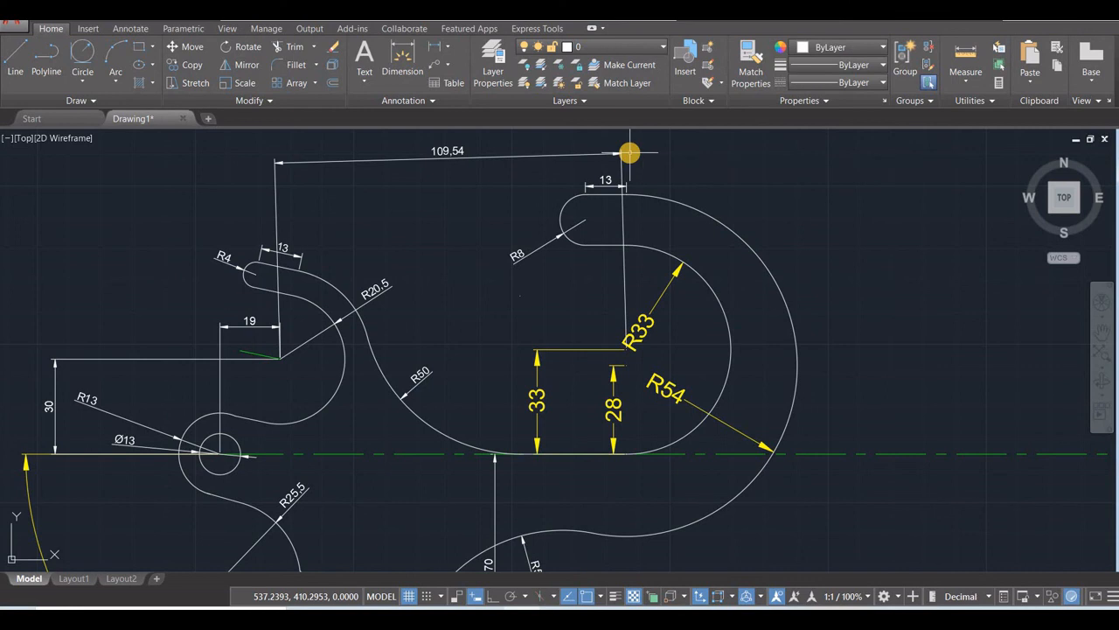
# Match the yellow 70° angular dimension's properties onto the eye and small hook dimensions, the aligned center-to-center dimension, R8 and the upper R50.
pyautogui.scroll(-2, 570, 296)
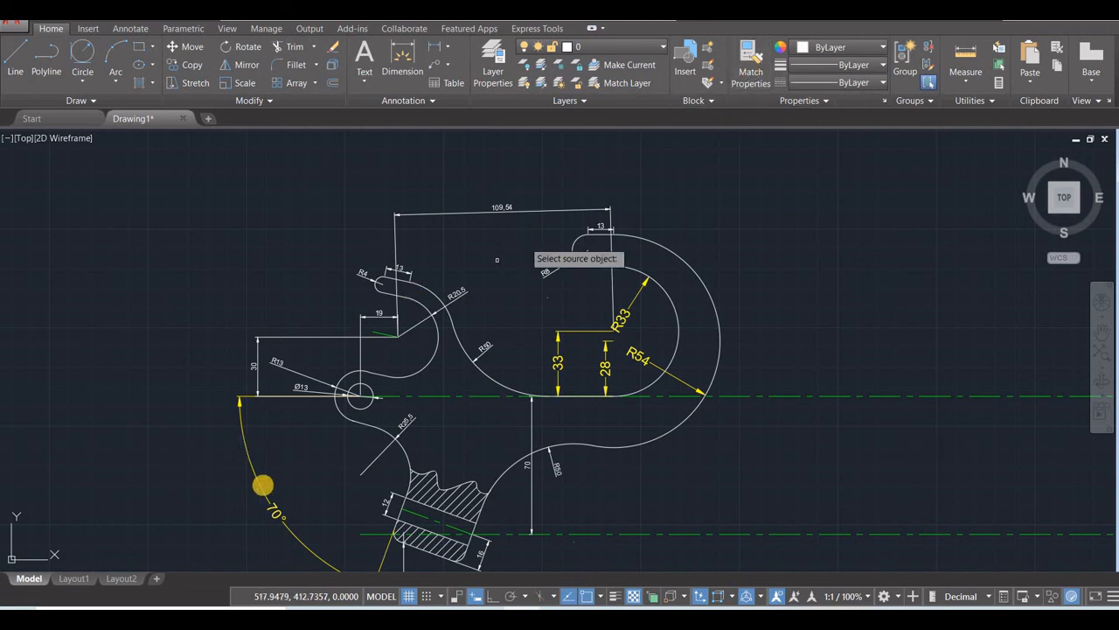
pyautogui.click(258, 488)
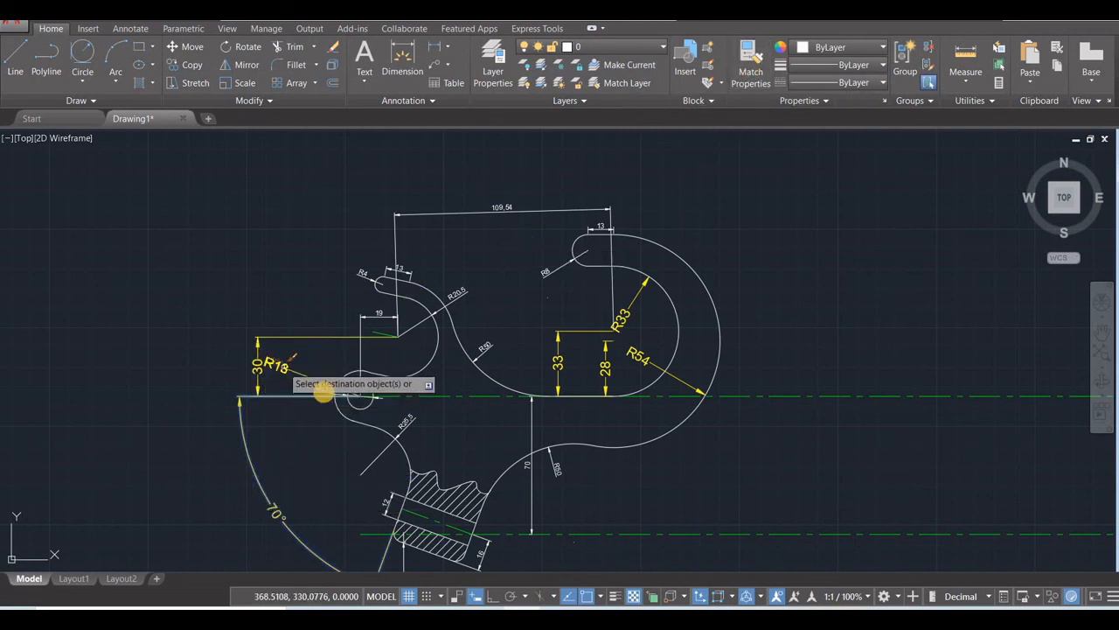
pyautogui.click(324, 392)
pyautogui.click(382, 298)
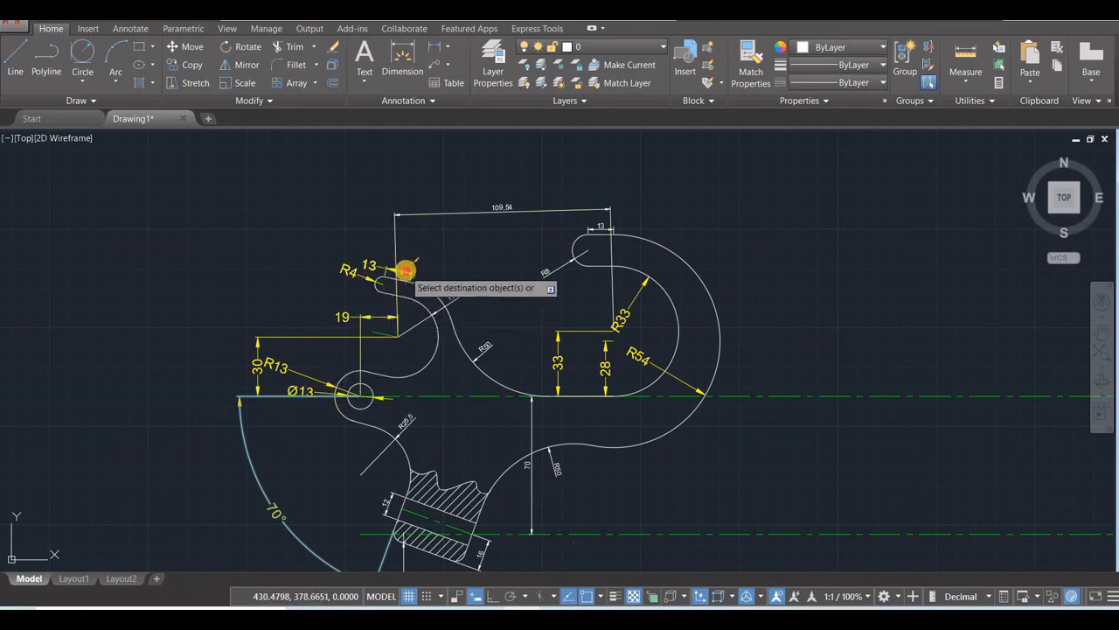
pyautogui.click(476, 211)
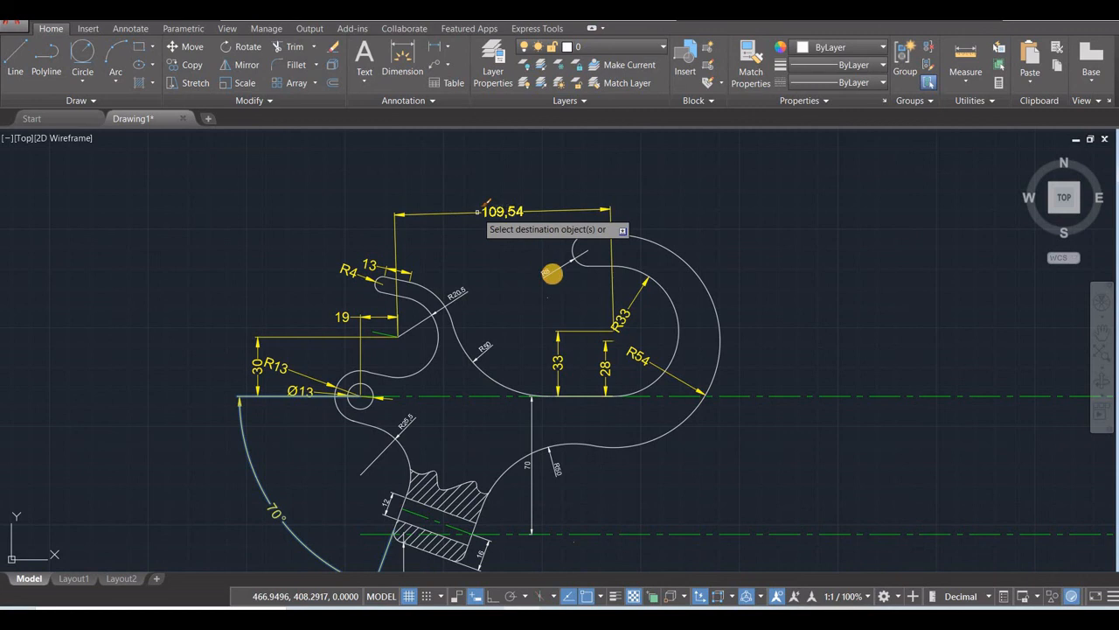
pyautogui.click(551, 274)
pyautogui.click(486, 345)
pyautogui.click(477, 290)
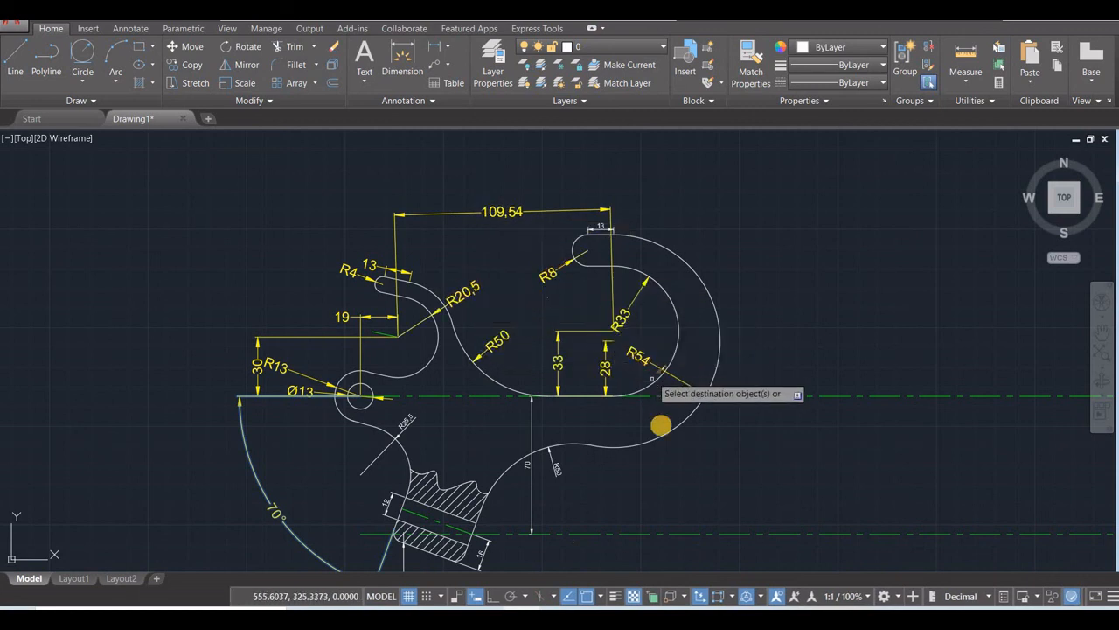
# Match the same yellow properties onto the lower R50, the 70 vertical dimension, the R25.5 radius and the boss's 16, 12 and R5 dimensions.
pyautogui.click(556, 468)
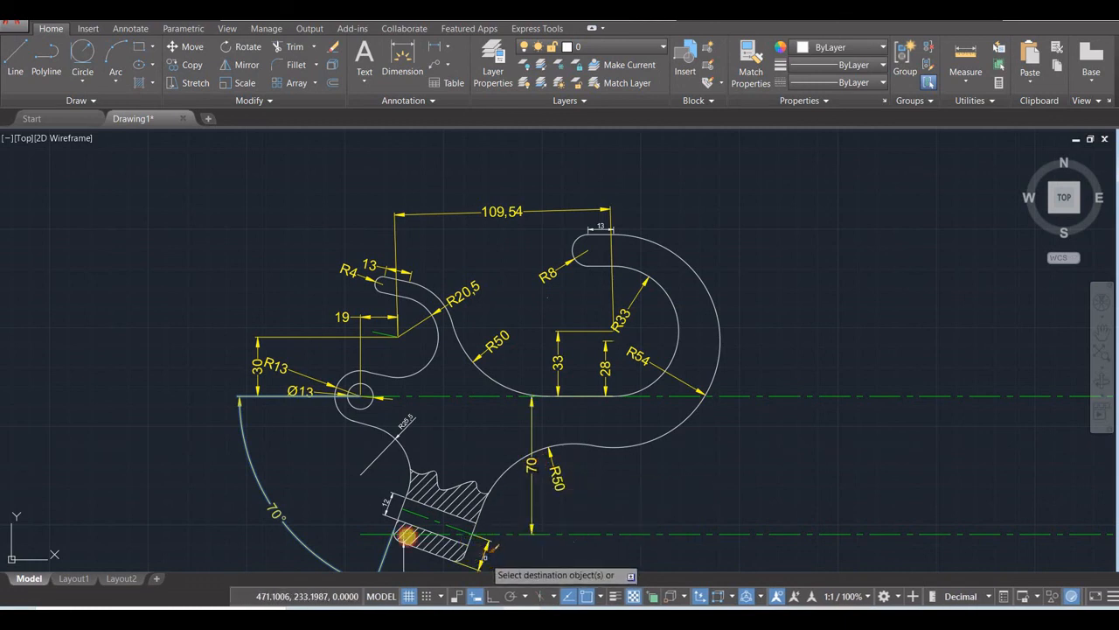
pyautogui.click(386, 508)
pyautogui.scroll(1, 352, 505)
pyautogui.moveTo(353, 505)
pyautogui.mouseDown(button='middle')
pyautogui.moveTo(380, 445)
pyautogui.moveTo(395, 309)
pyautogui.mouseUp(button='middle')
pyautogui.click(474, 406)
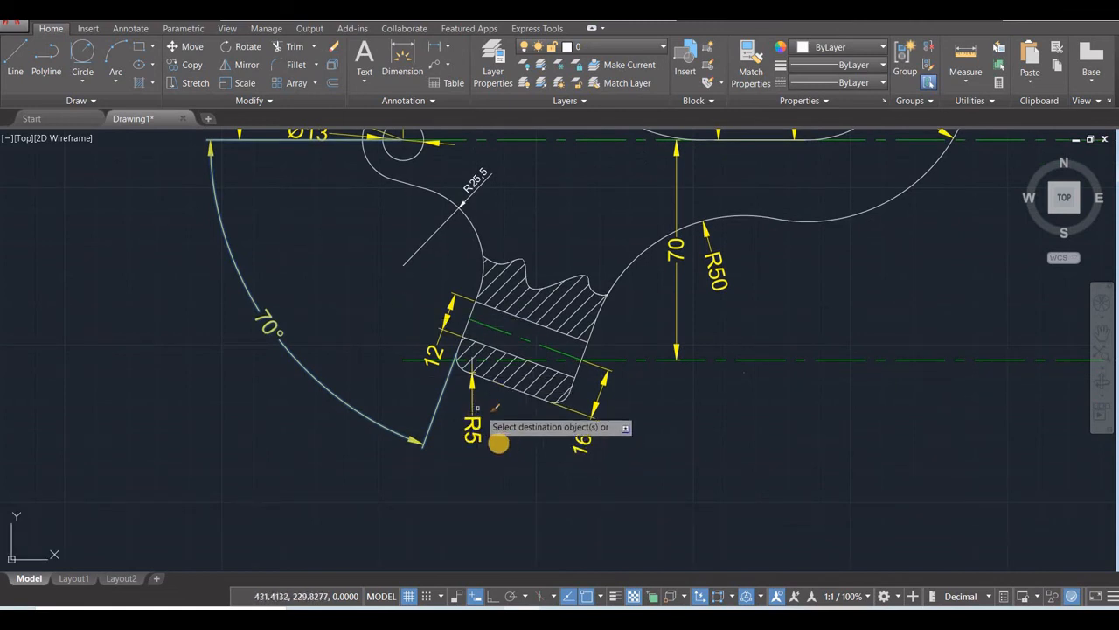
pyautogui.scroll(-4, 498, 444)
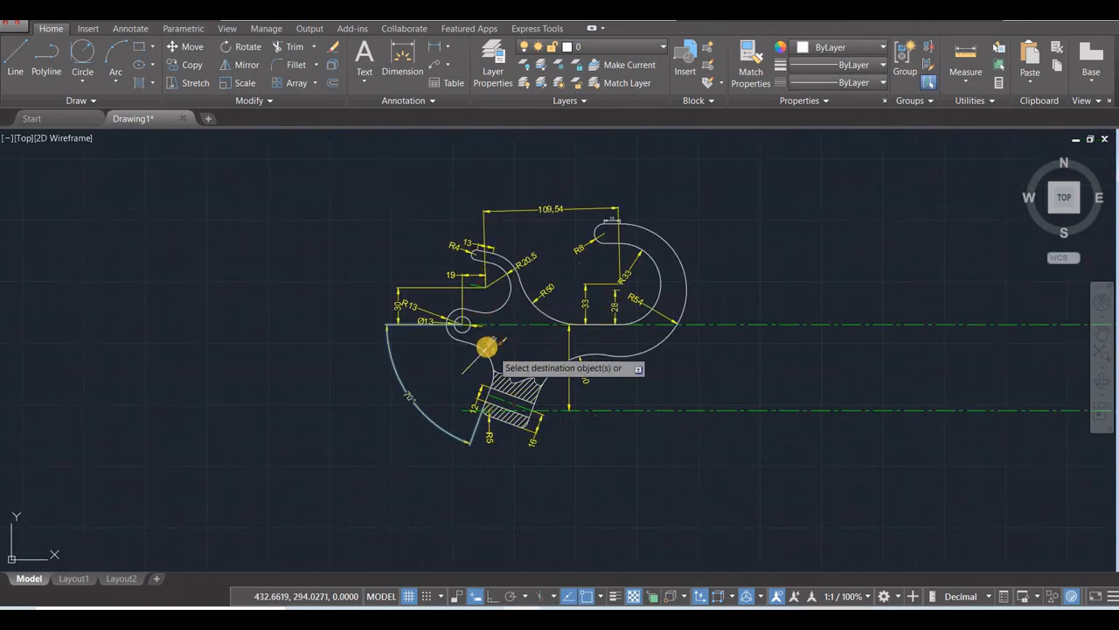
pyautogui.click(558, 281)
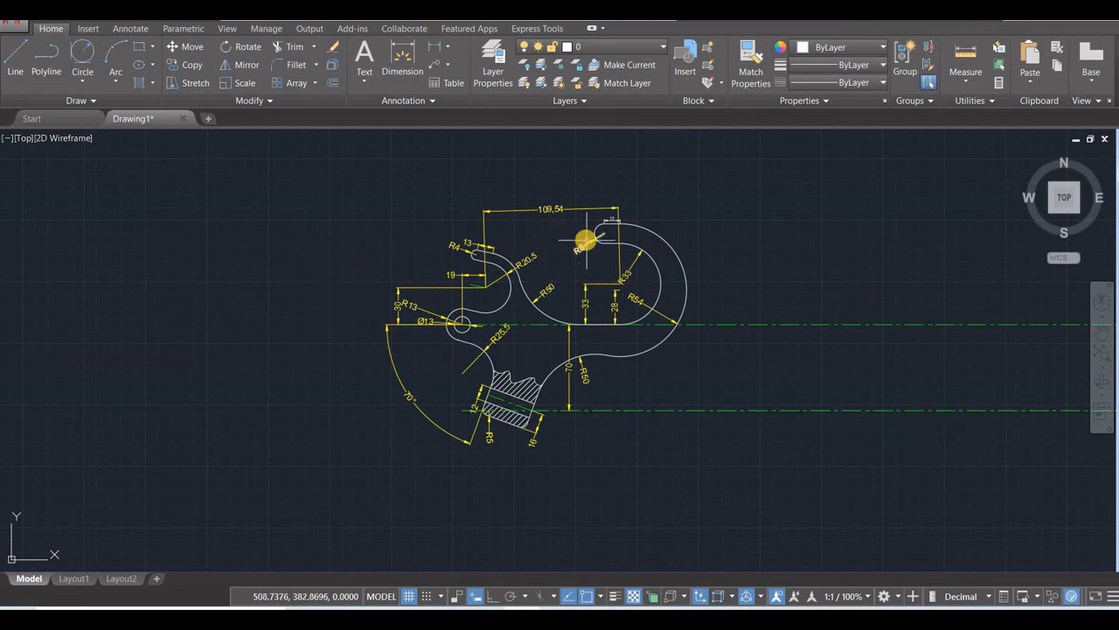
# Replace the slanted center-to-center dimension with a horizontal one from the eye's circle center to the R33 arc center, placed above the part.
pyautogui.scroll(4, 585, 240)
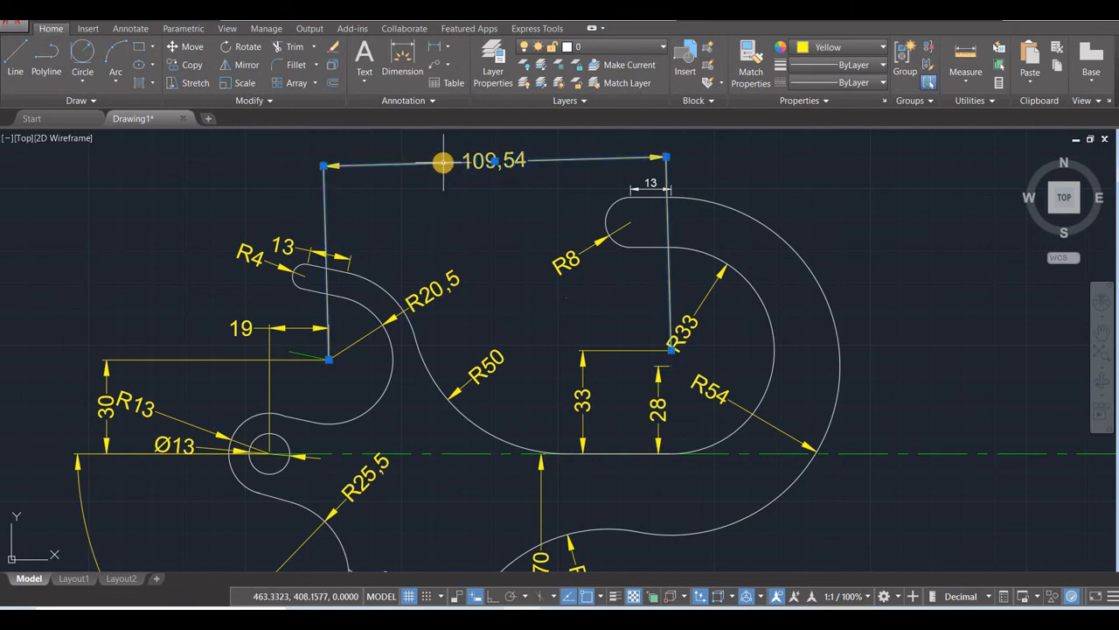
pyautogui.click(403, 63)
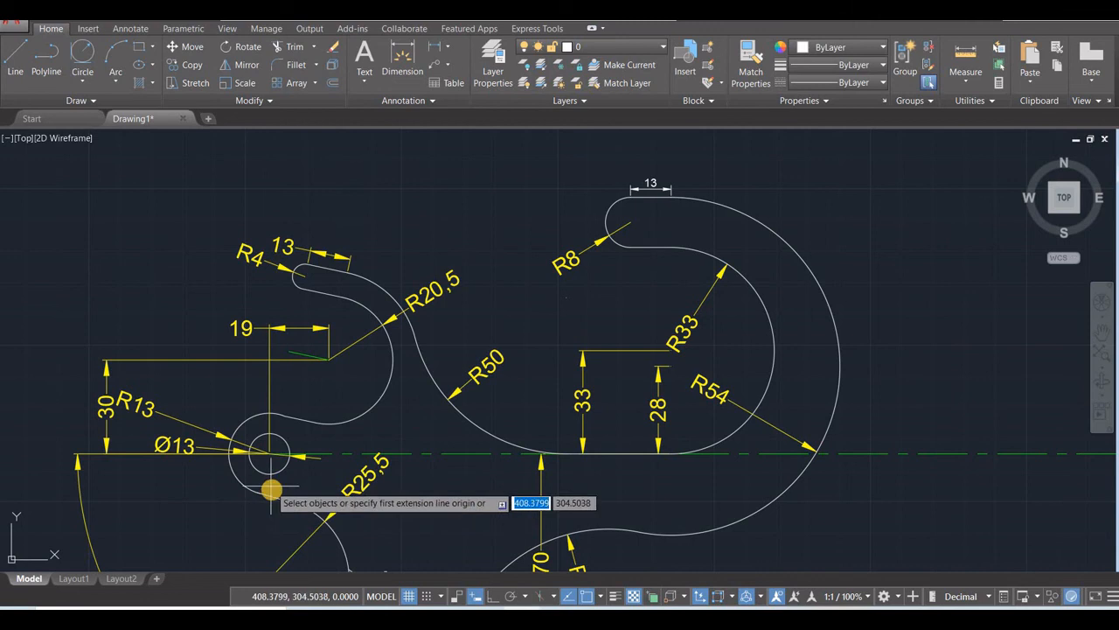
pyautogui.click(271, 452)
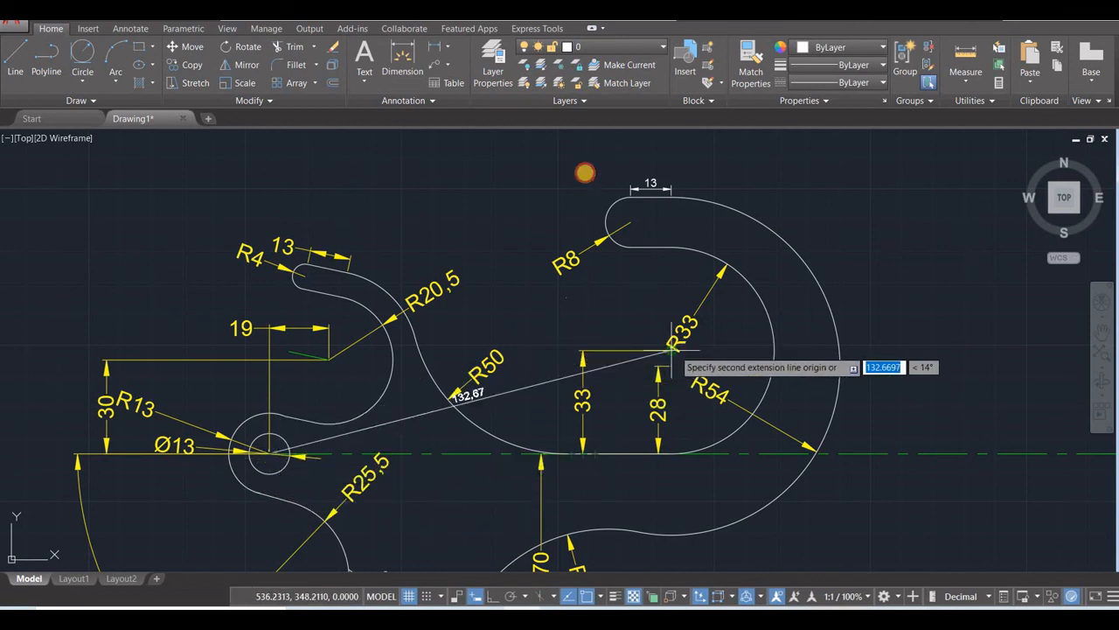
pyautogui.click(672, 350)
pyautogui.click(634, 146)
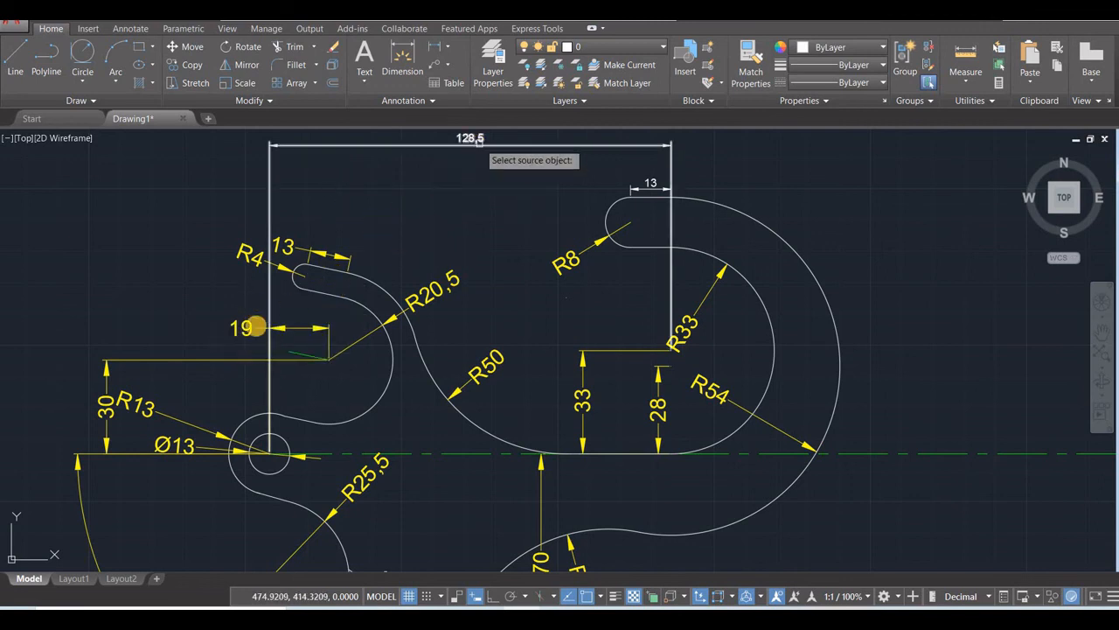
# Match the yellow 19 dimension's properties onto the horizontal dimension between the eye center and the R33 center.
pyautogui.press('Escape')
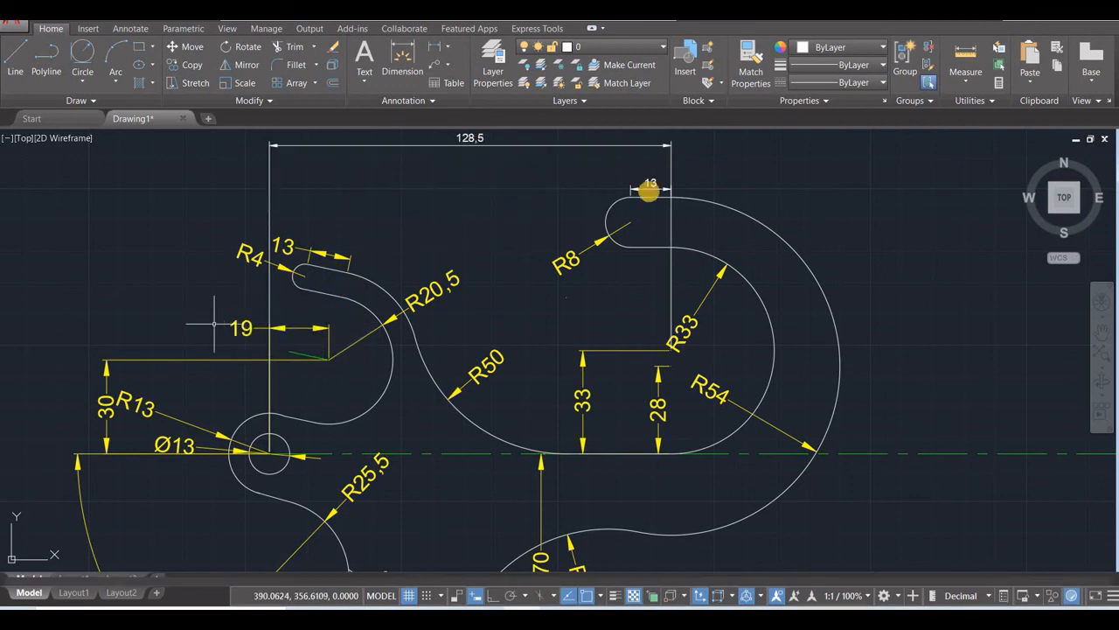
pyautogui.click(242, 340)
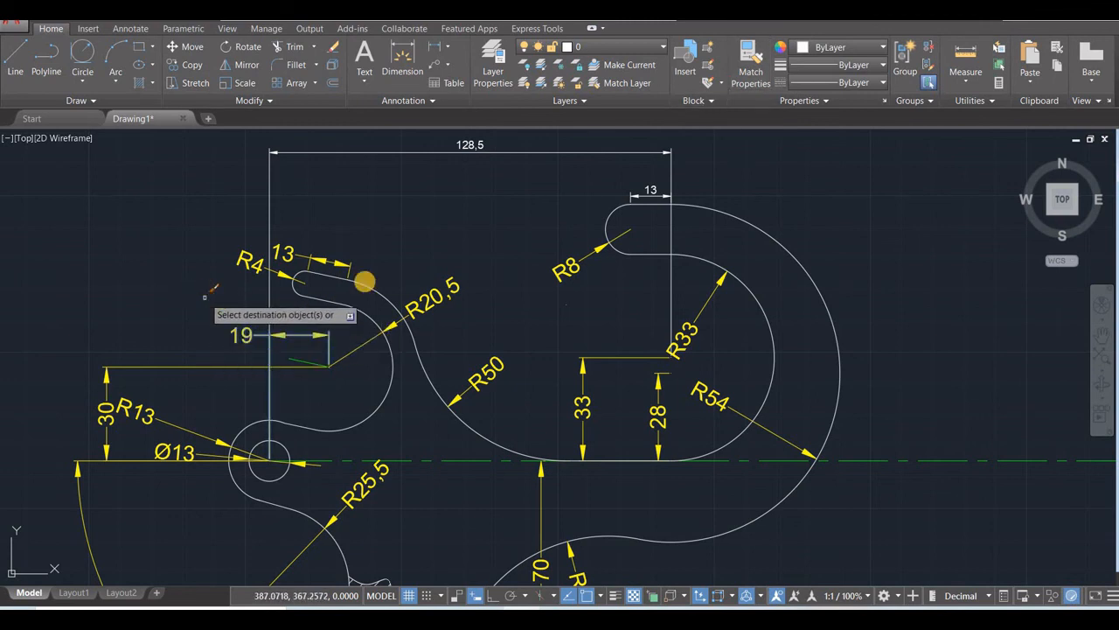
pyautogui.click(519, 151)
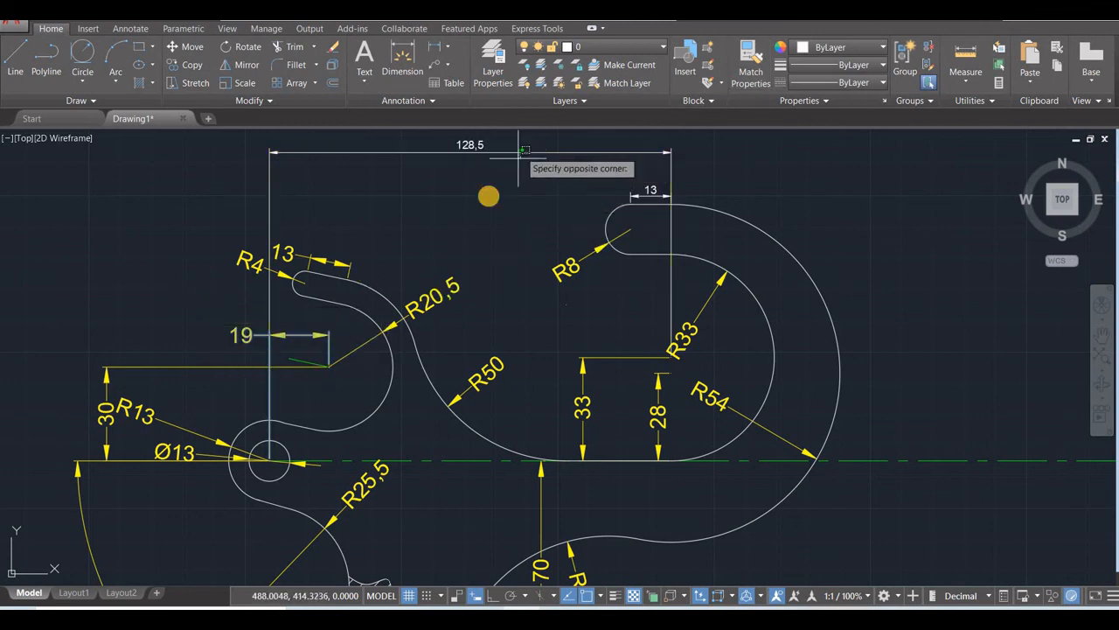
pyautogui.scroll(-2, 624, 214)
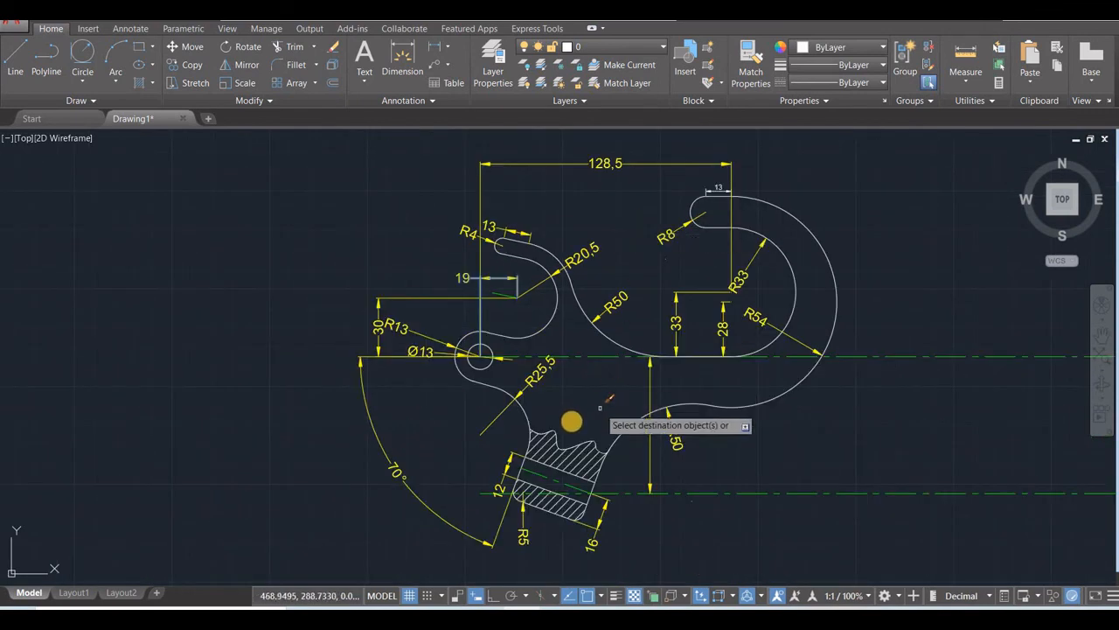
pyautogui.moveTo(572, 420)
pyautogui.mouseDown(button='middle')
pyautogui.moveTo(494, 428)
pyautogui.moveTo(485, 408)
pyautogui.mouseUp(button='middle')
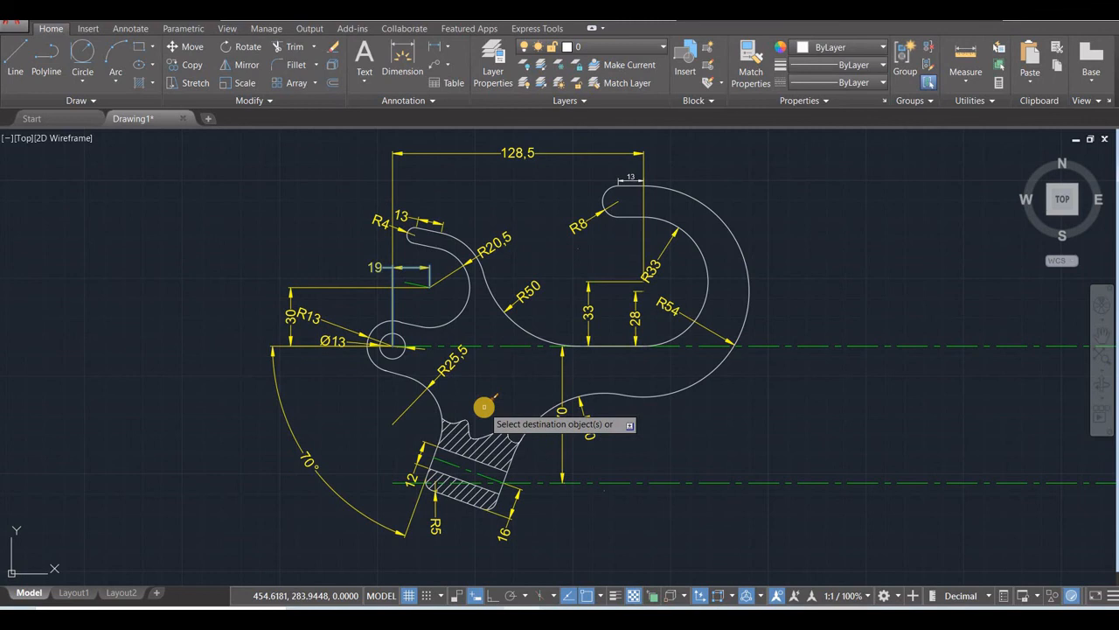